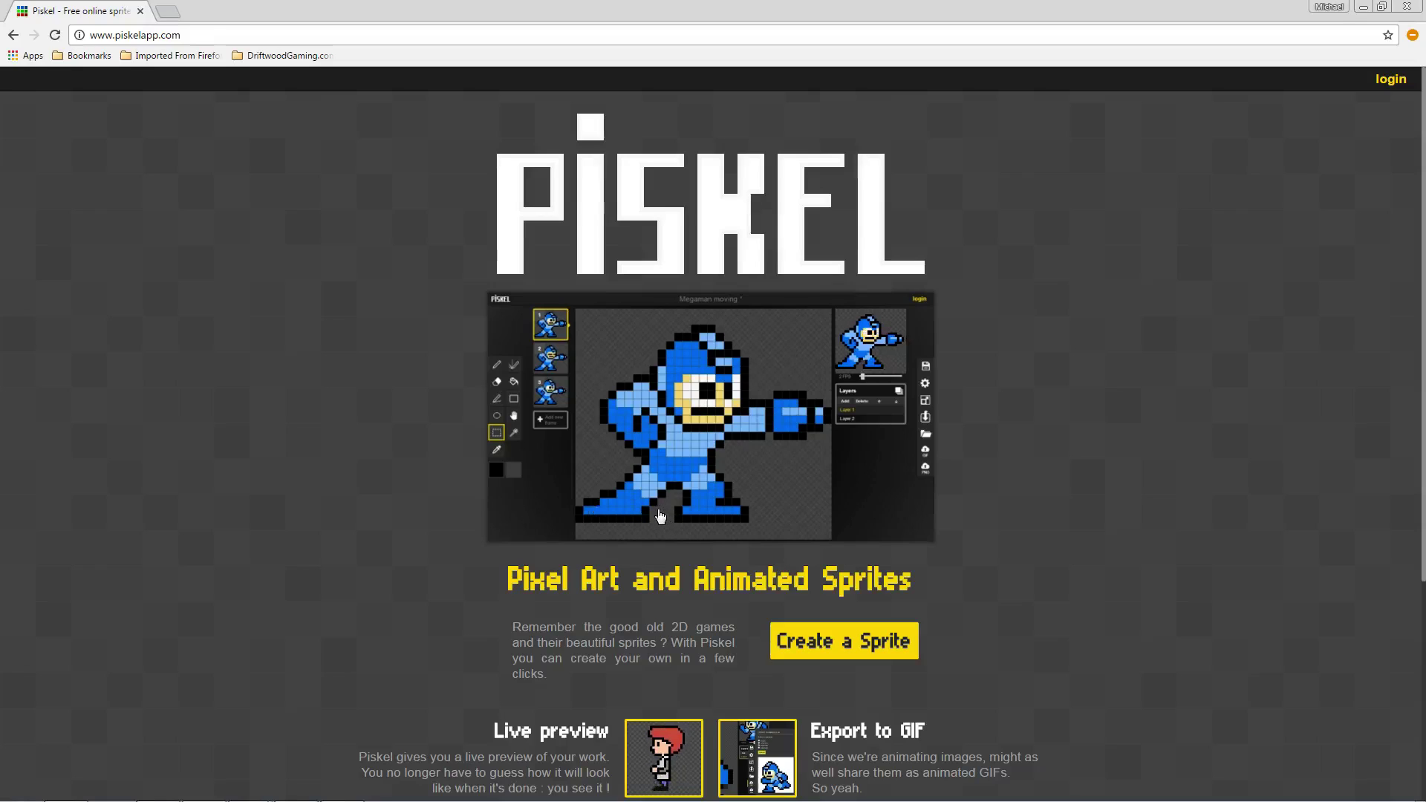
Create a new empty 32x32 sprite from the Piskel welcome page.
{"action": "left_click", "coordinate": [833, 647]}
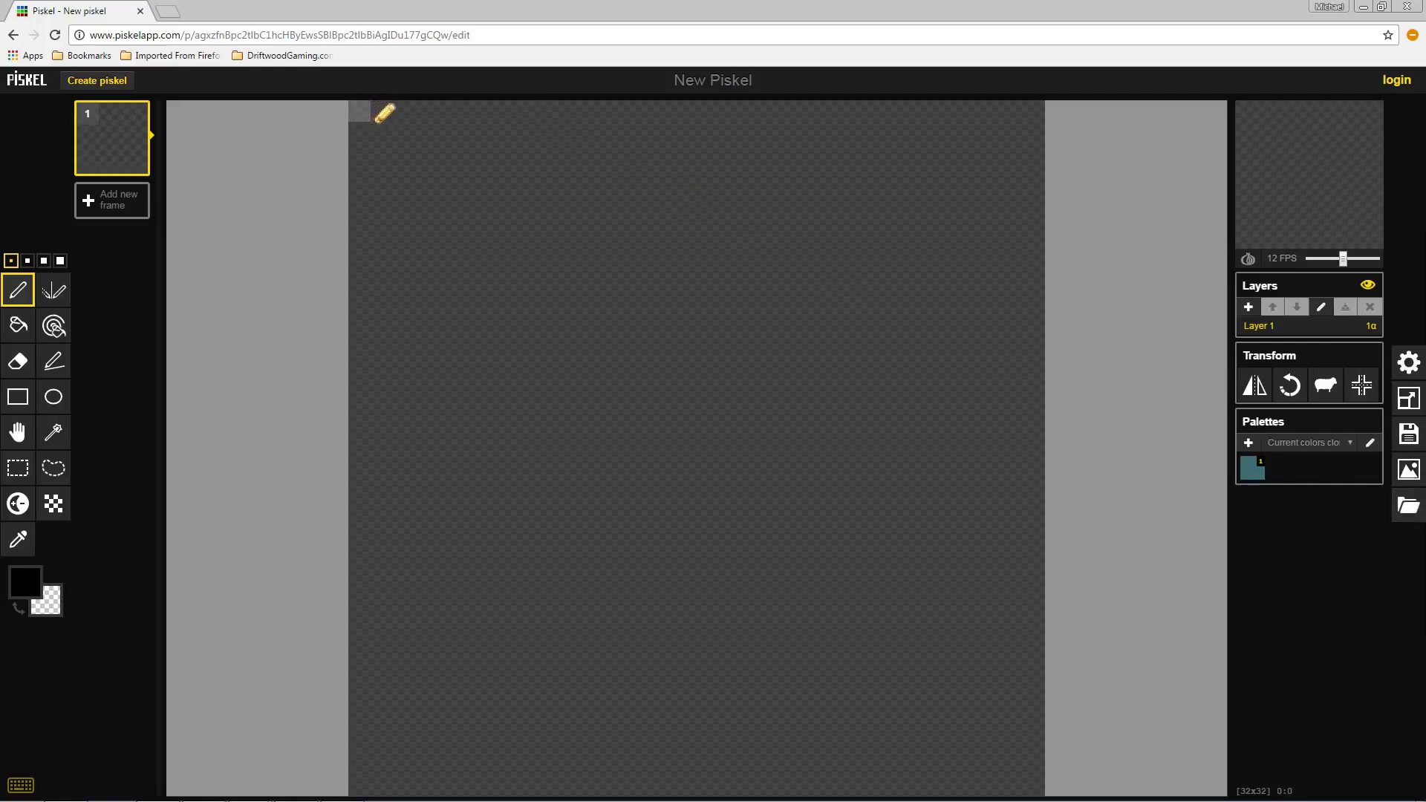
Switch from the blank Piskel sprite to TriangleSS_Ancient1.png in Photoshop.
{"action": "mouse_move", "coordinate": [680, 799]}
{"action": "left_click", "coordinate": [296, 787]}
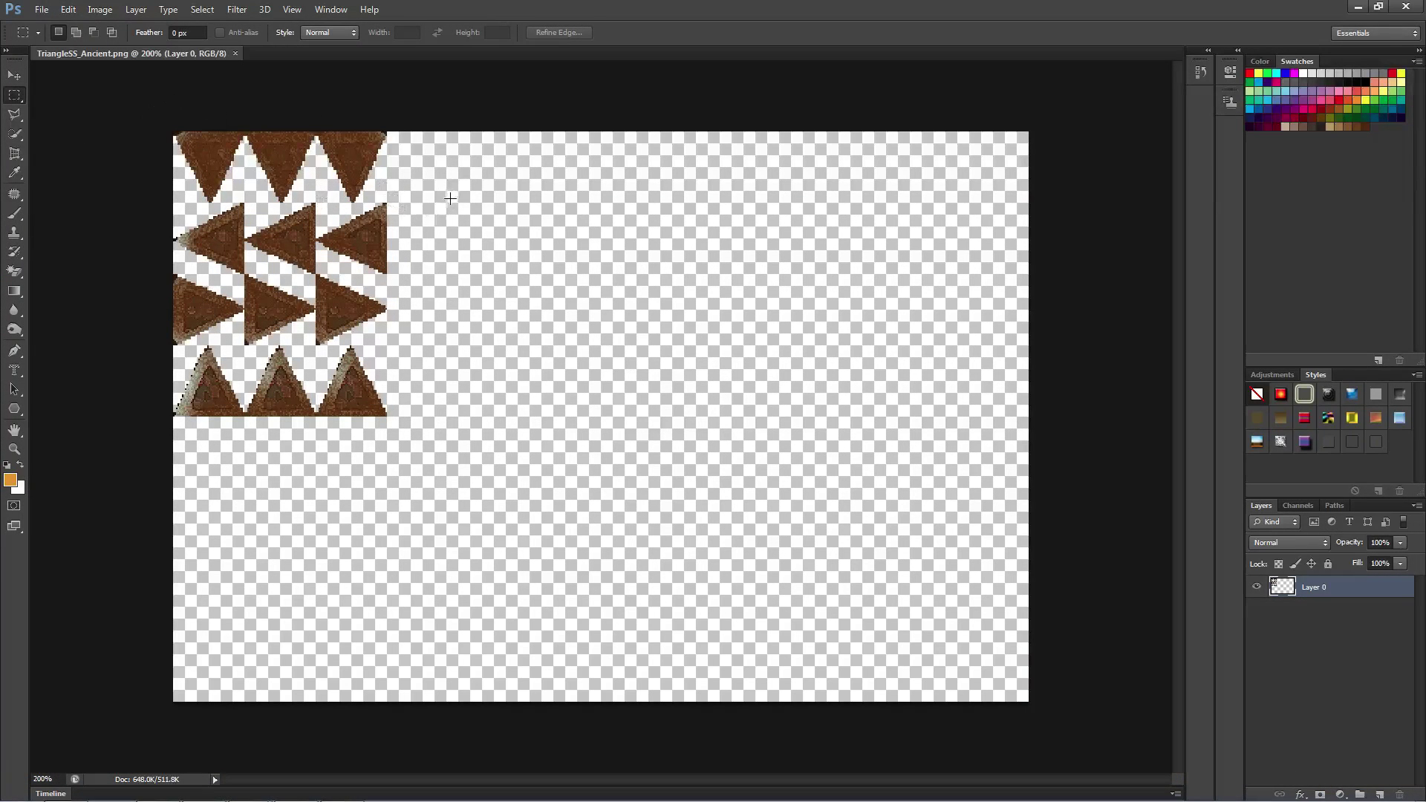
Show Photoshop's Image menu for the triangle sheet, dismiss it, then bring it up again.
{"action": "left_click", "coordinate": [101, 12]}
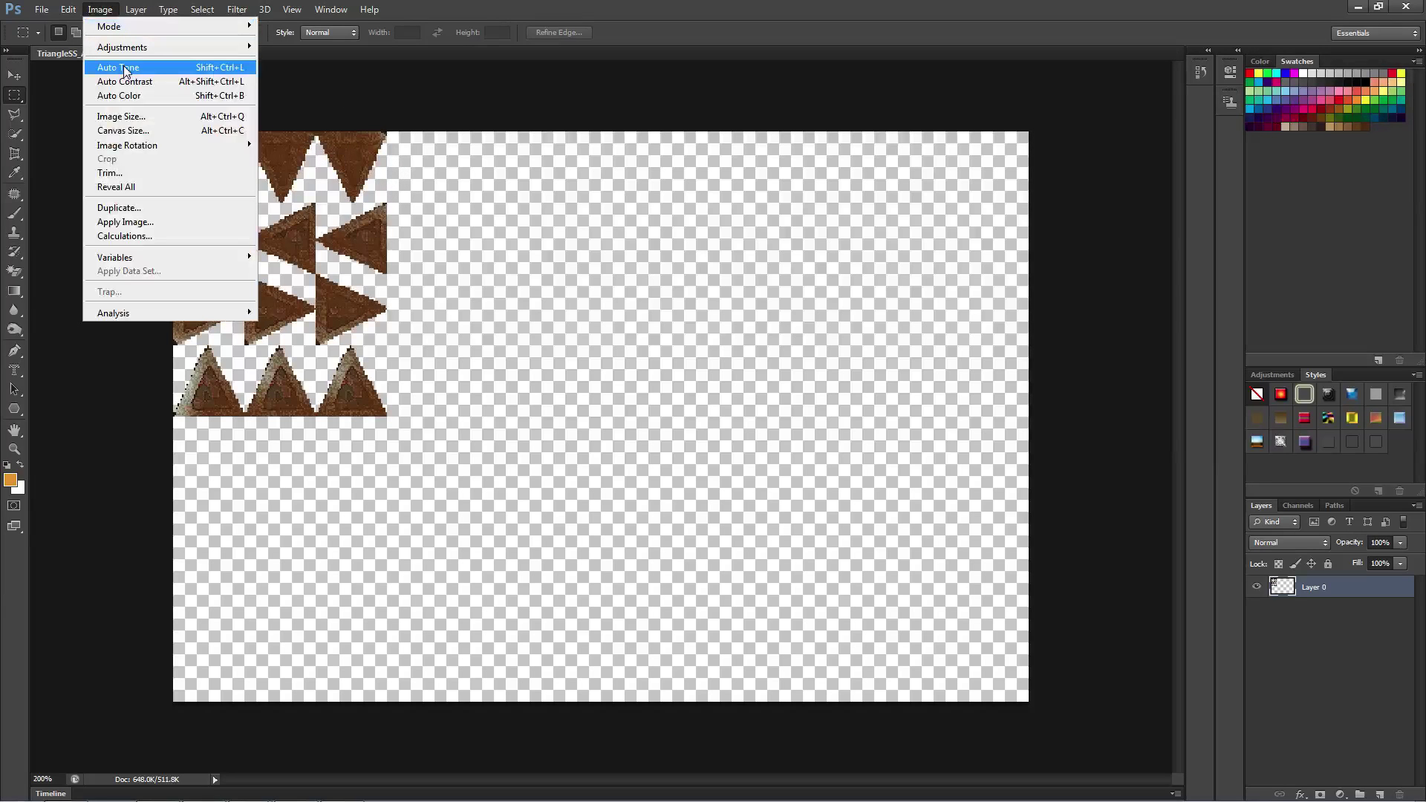
{"action": "left_click", "coordinate": [106, 9]}
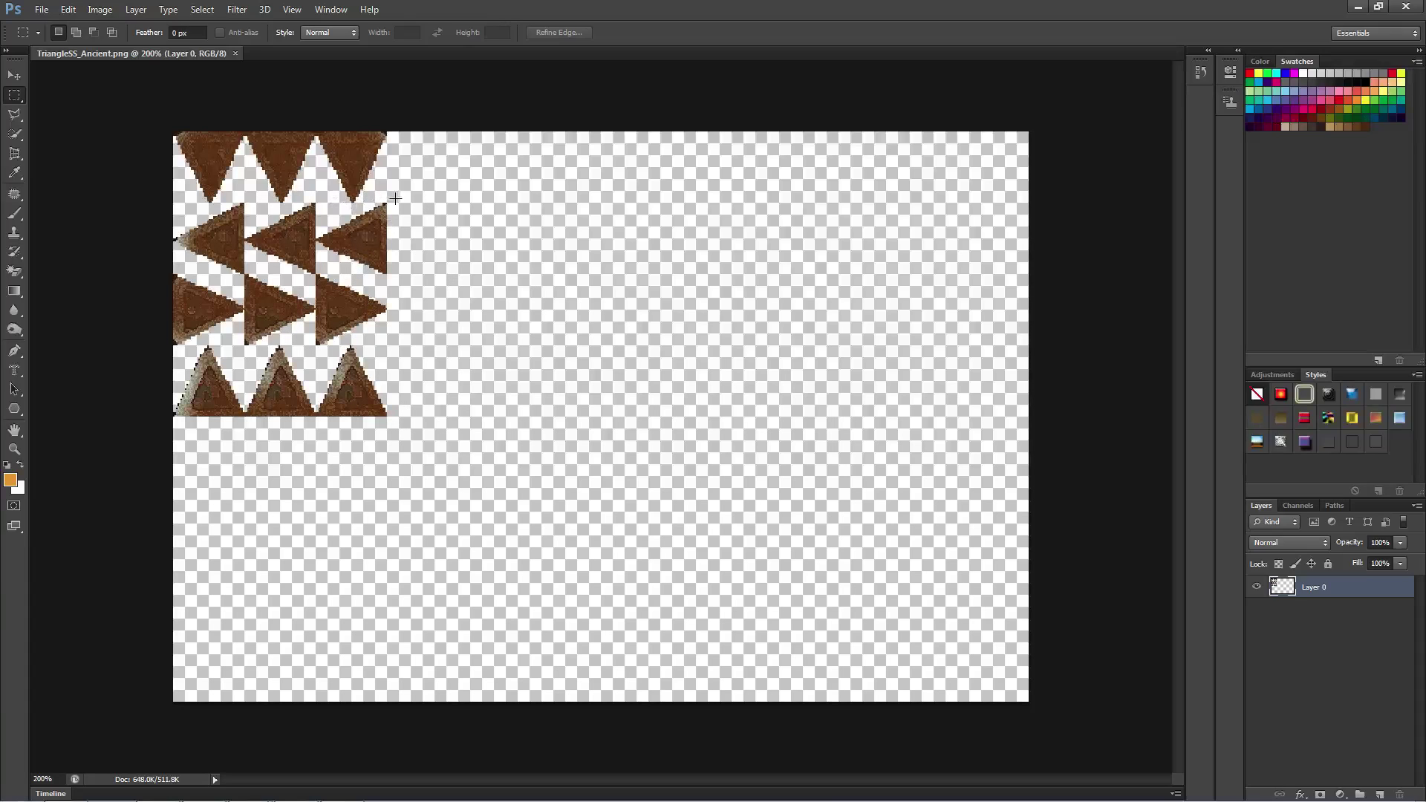
{"action": "mouse_move", "coordinate": [406, 796]}
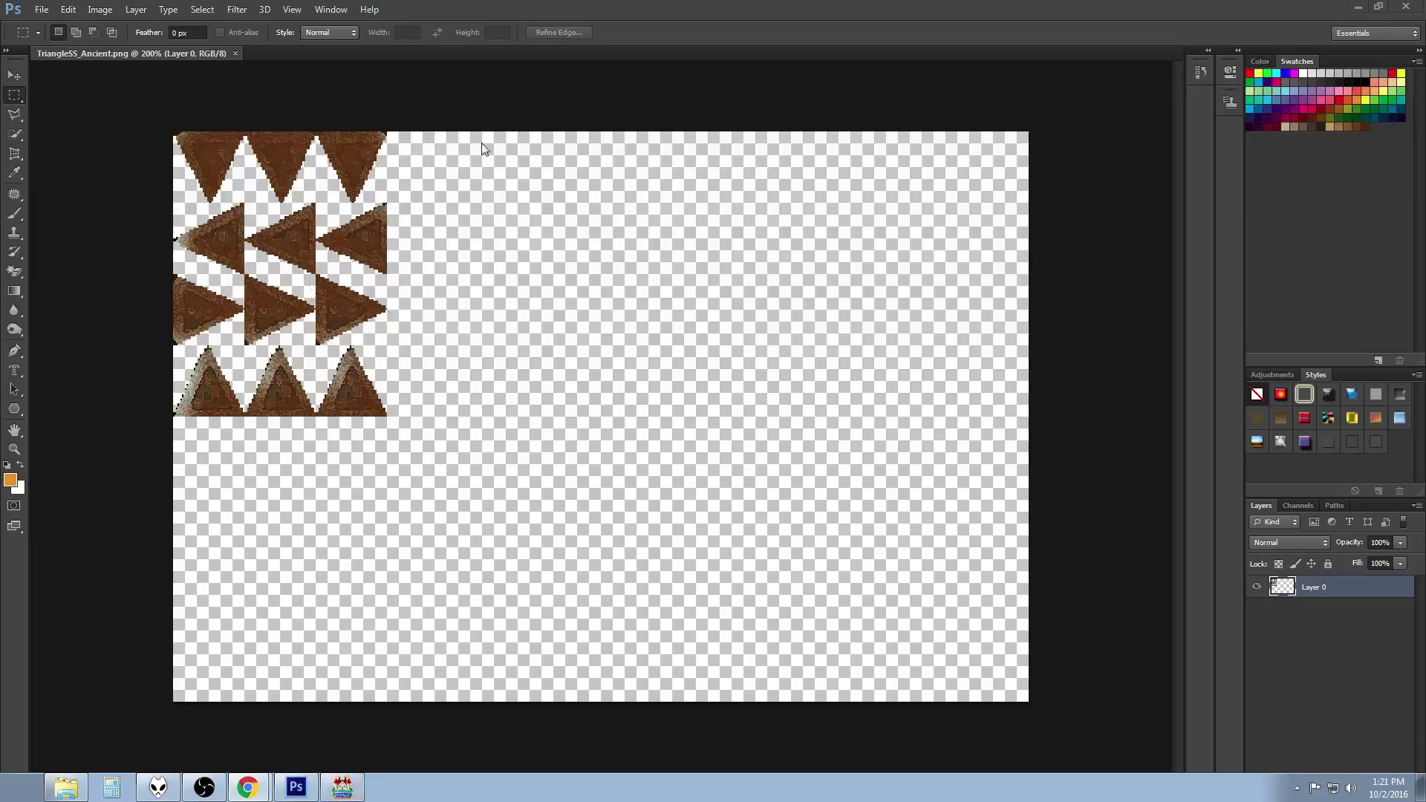
{"action": "left_click", "coordinate": [93, 9]}
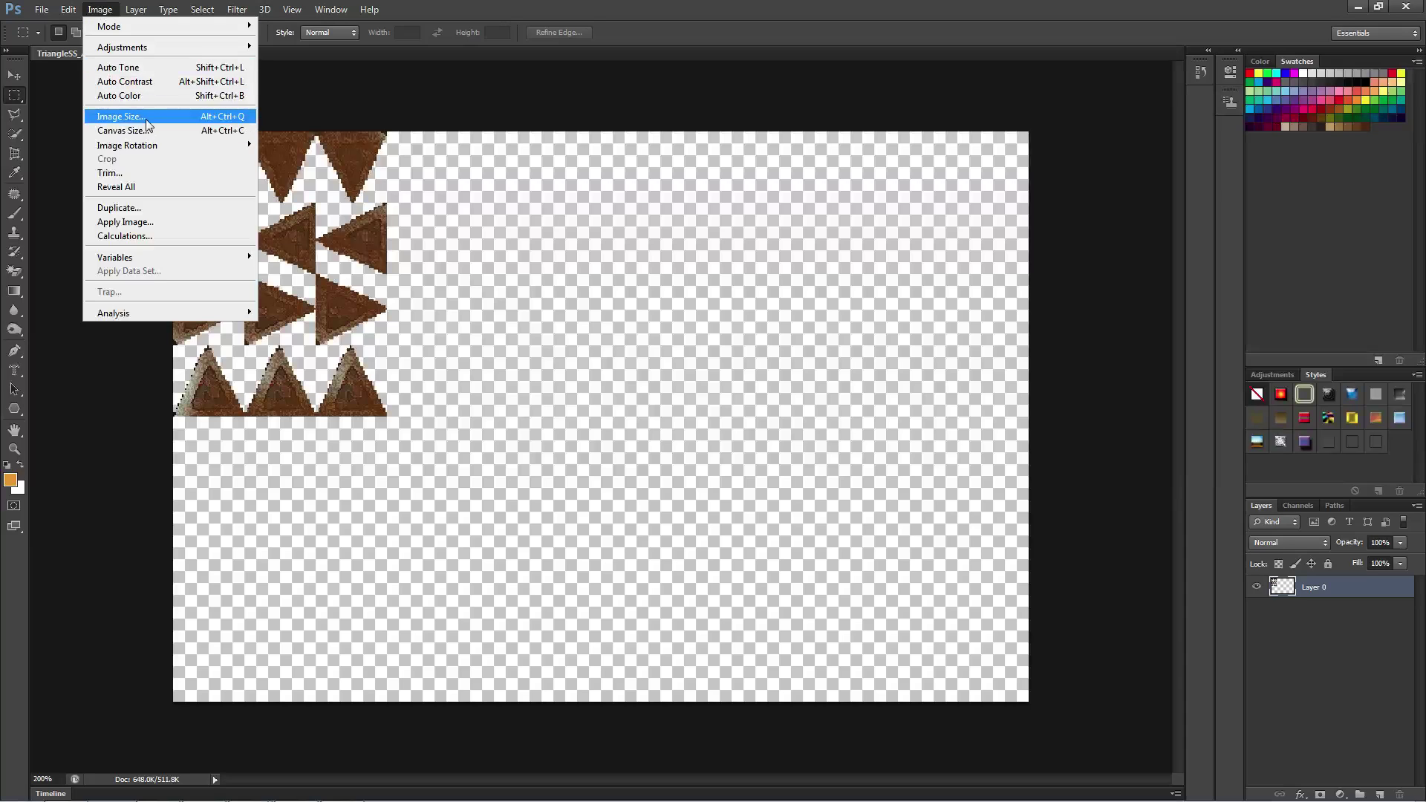
Set Canvas Size to 48 × 48 pixels and proceed despite the clipping warning.
{"action": "left_click", "coordinate": [147, 129]}
{"action": "left_click", "coordinate": [742, 265]}
{"action": "left_click", "coordinate": [742, 289]}
{"action": "left_click", "coordinate": [775, 285]}
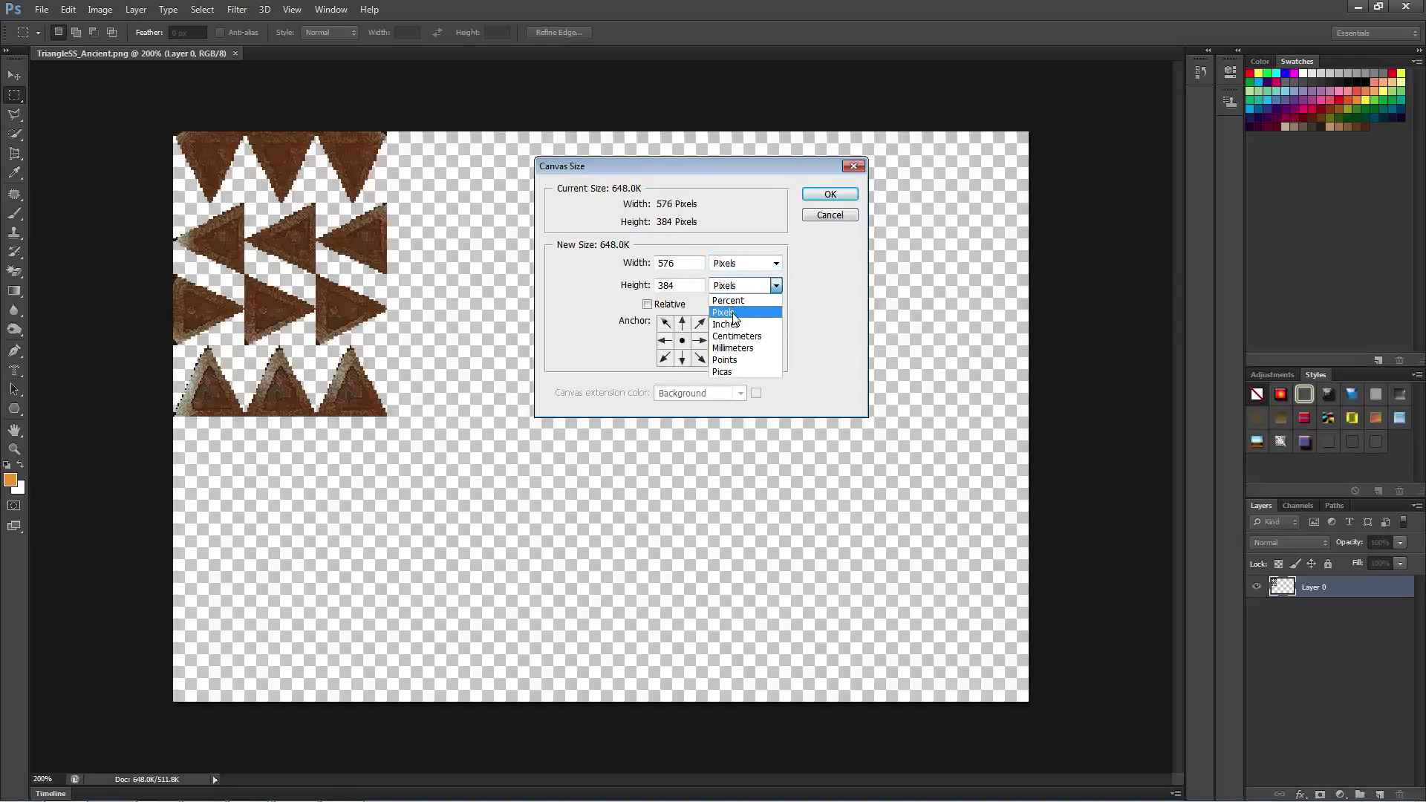
{"action": "left_click", "coordinate": [733, 313]}
{"action": "double_click", "coordinate": [677, 263]}
{"action": "type", "text": "48"}
{"action": "key", "text": "Tab"}
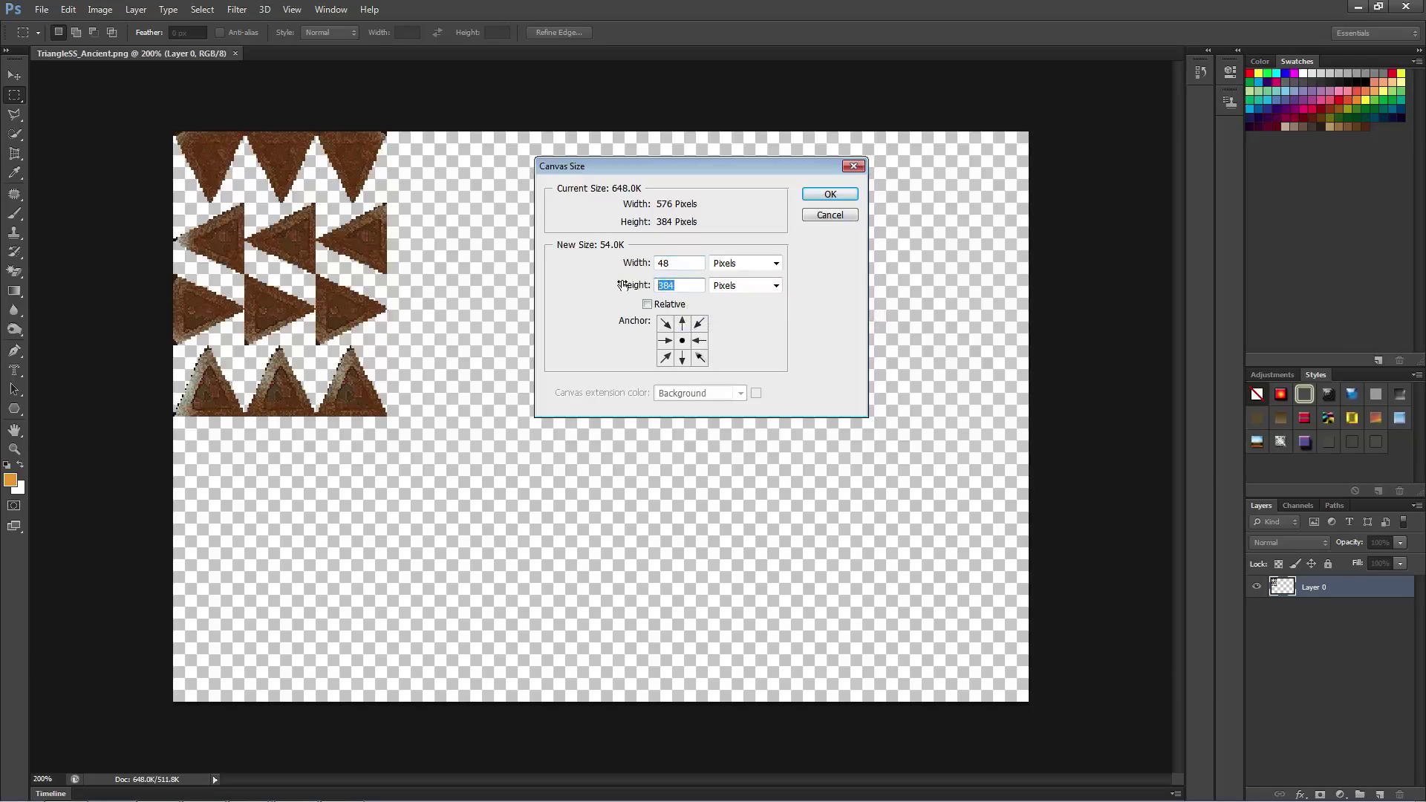
{"action": "type", "text": "48"}
{"action": "left_click", "coordinate": [823, 195]}
{"action": "left_click", "coordinate": [670, 306]}
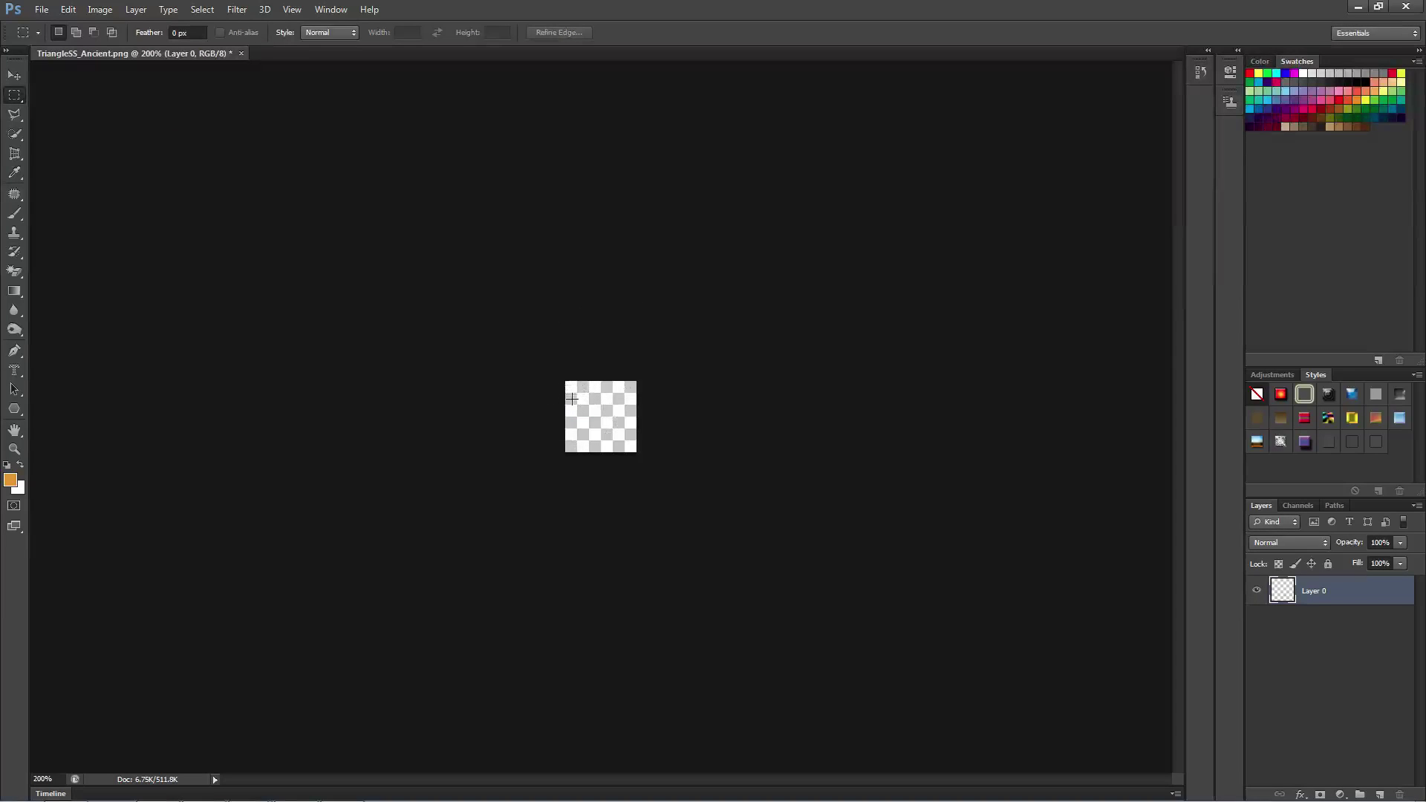
Undo the 48 × 48 canvas resize, then check Piskel briefly and return to Photoshop.
{"action": "left_click", "coordinate": [68, 9]}
{"action": "left_click", "coordinate": [75, 27]}
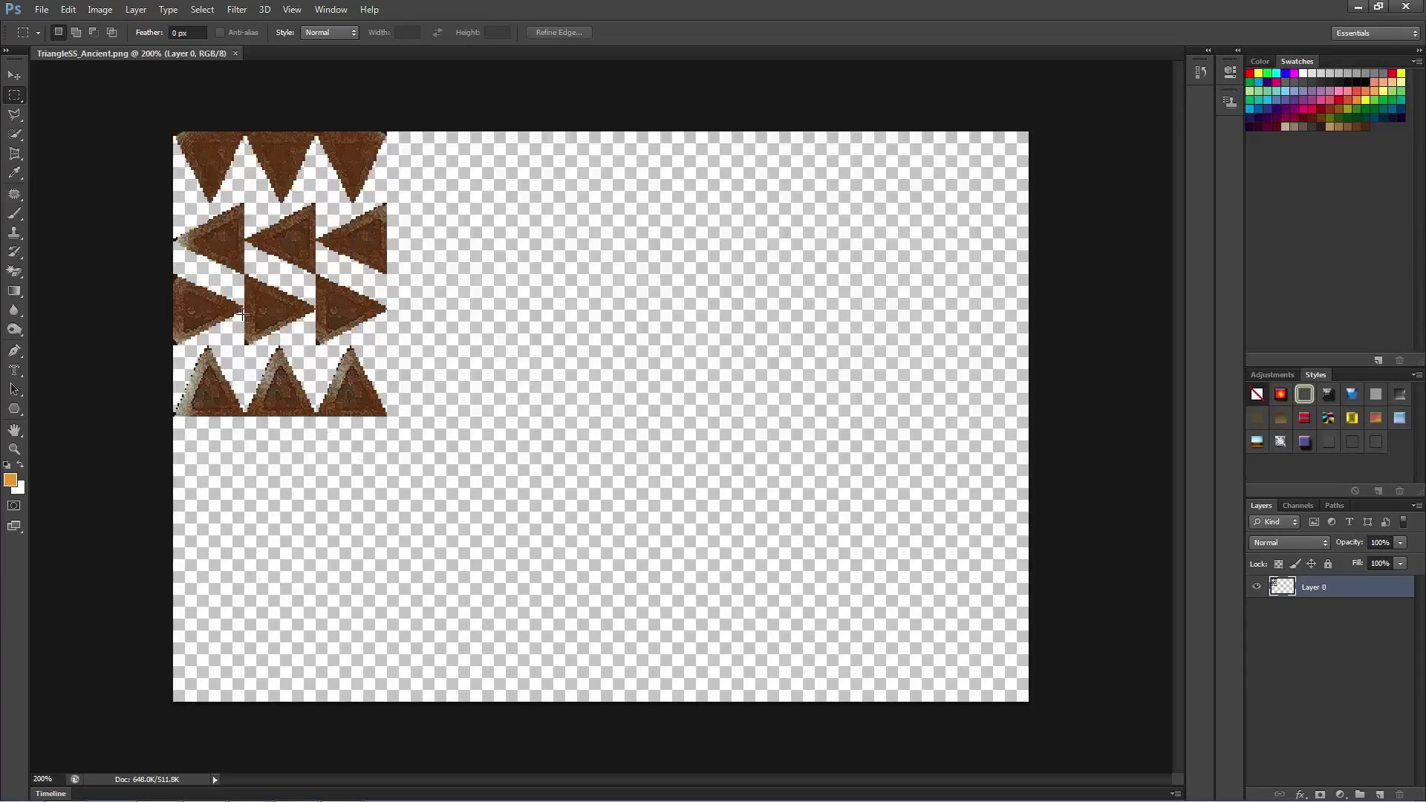
{"action": "mouse_move", "coordinate": [327, 795]}
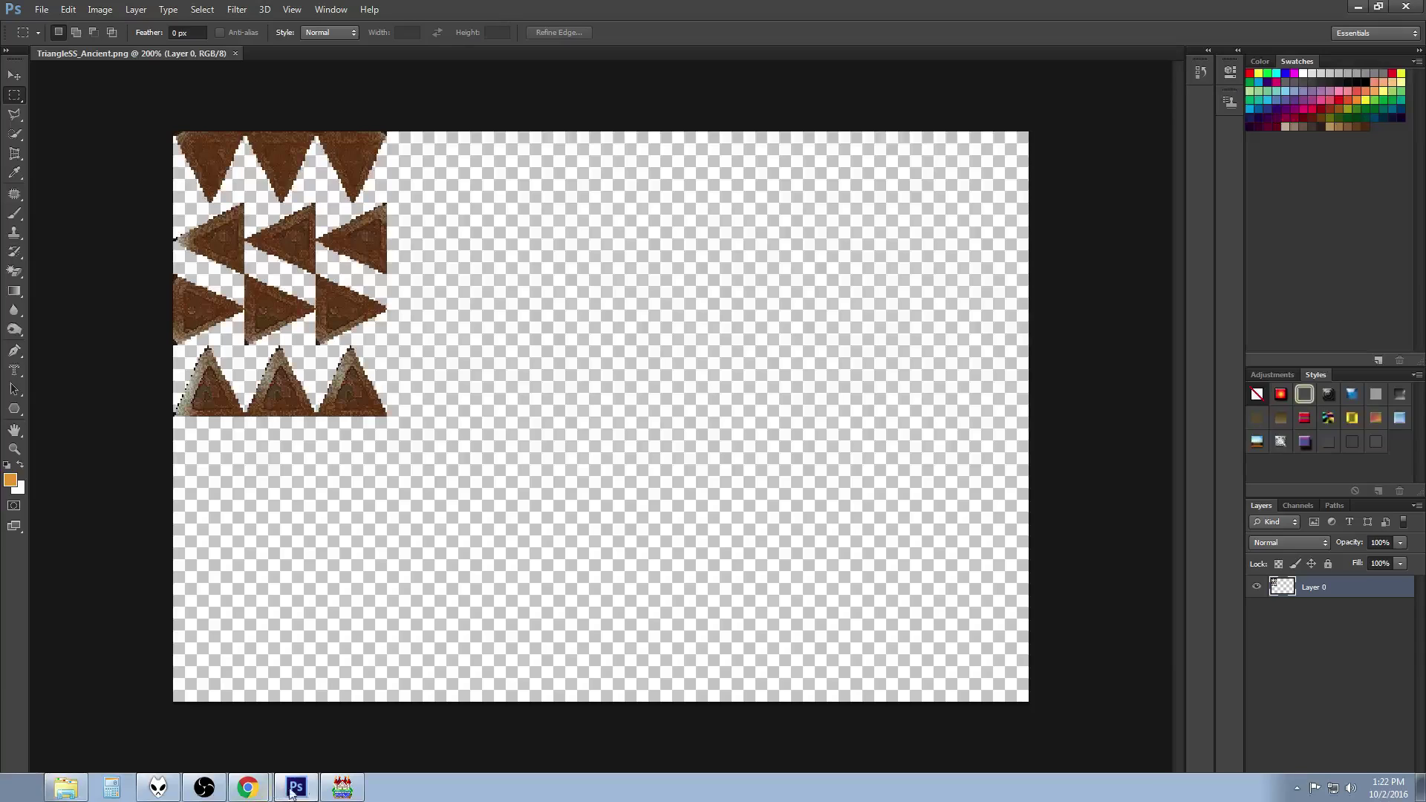
{"action": "left_click", "coordinate": [247, 787]}
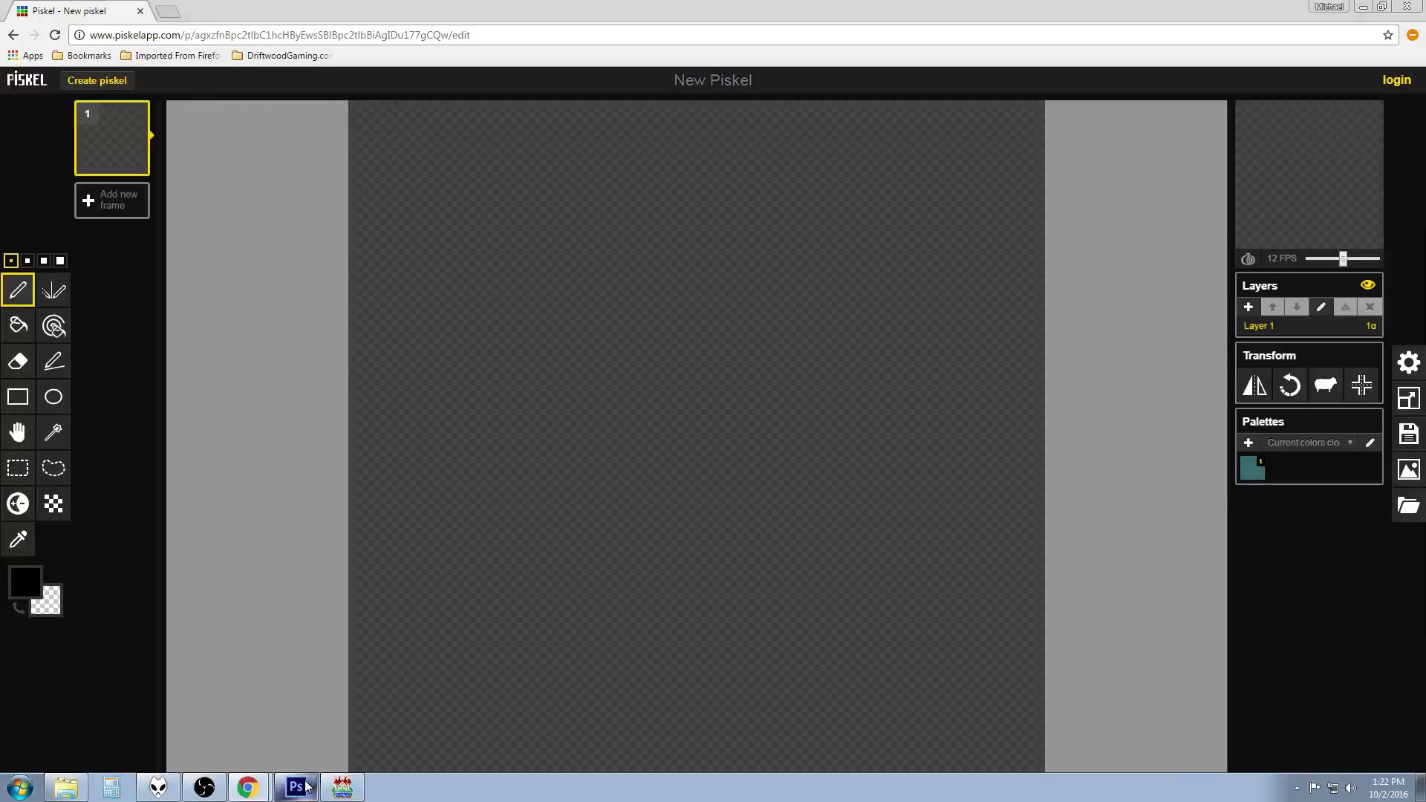
{"action": "left_click", "coordinate": [286, 786]}
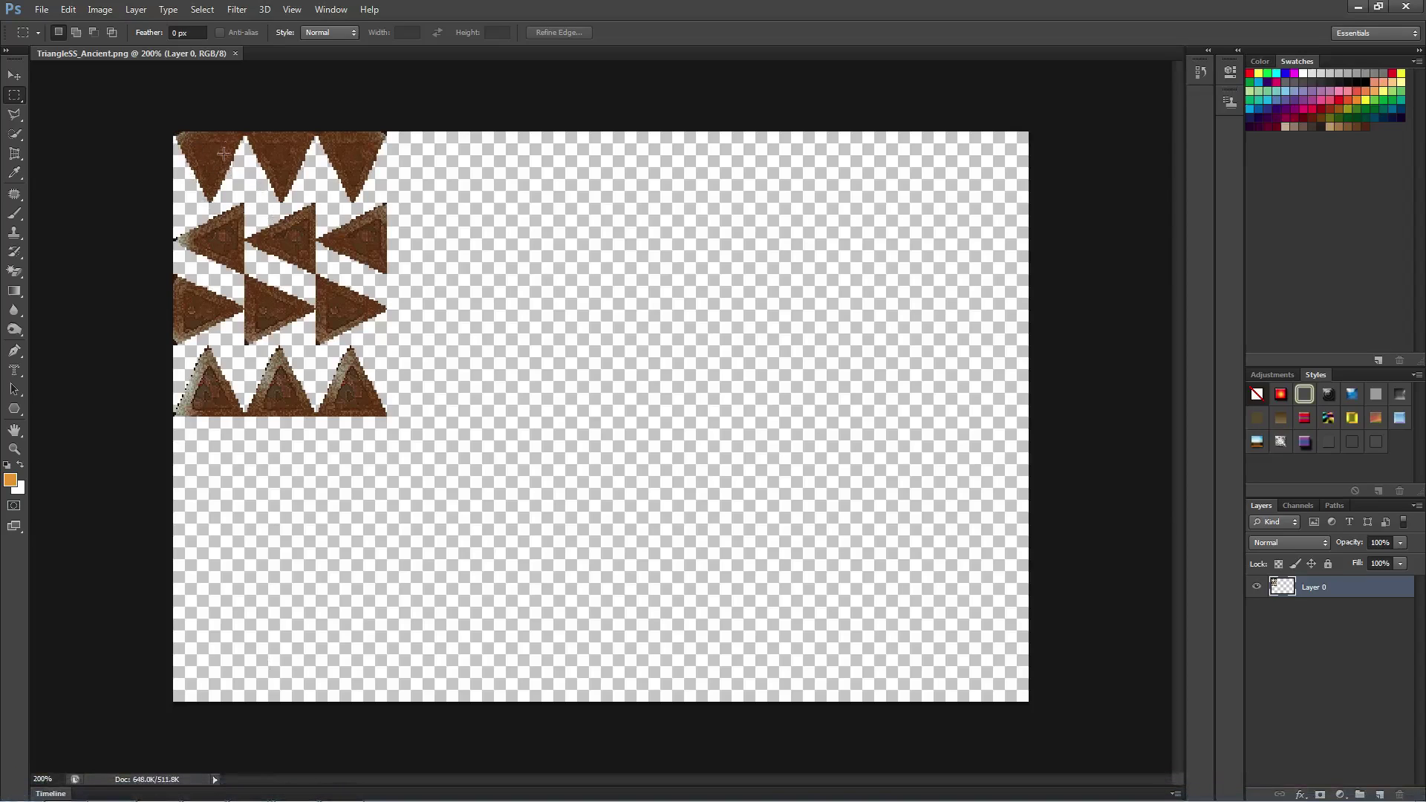
{"action": "mouse_move", "coordinate": [297, 798]}
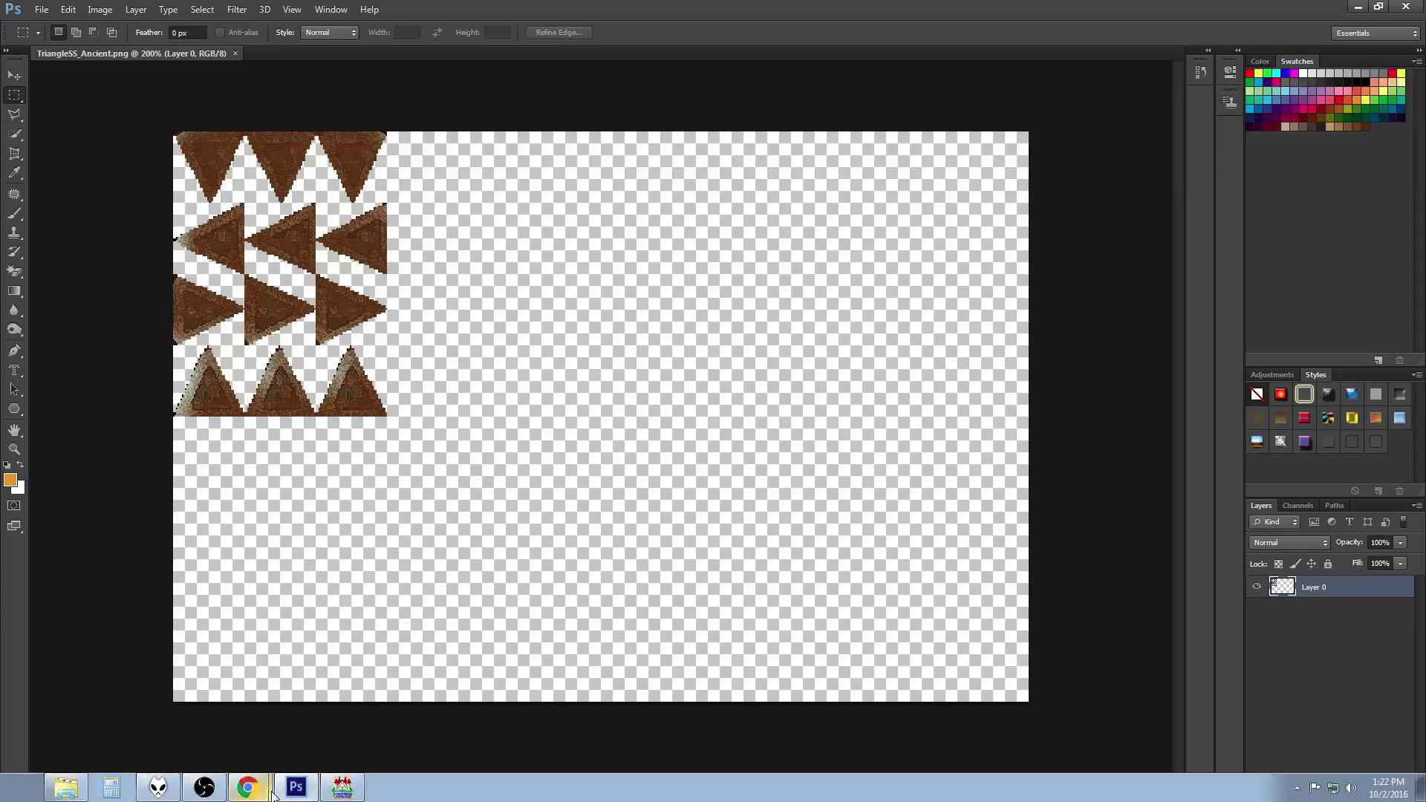
Back in Piskel, draw an oval head with two oval eyes using the ellipse tool.
{"action": "left_click", "coordinate": [261, 787]}
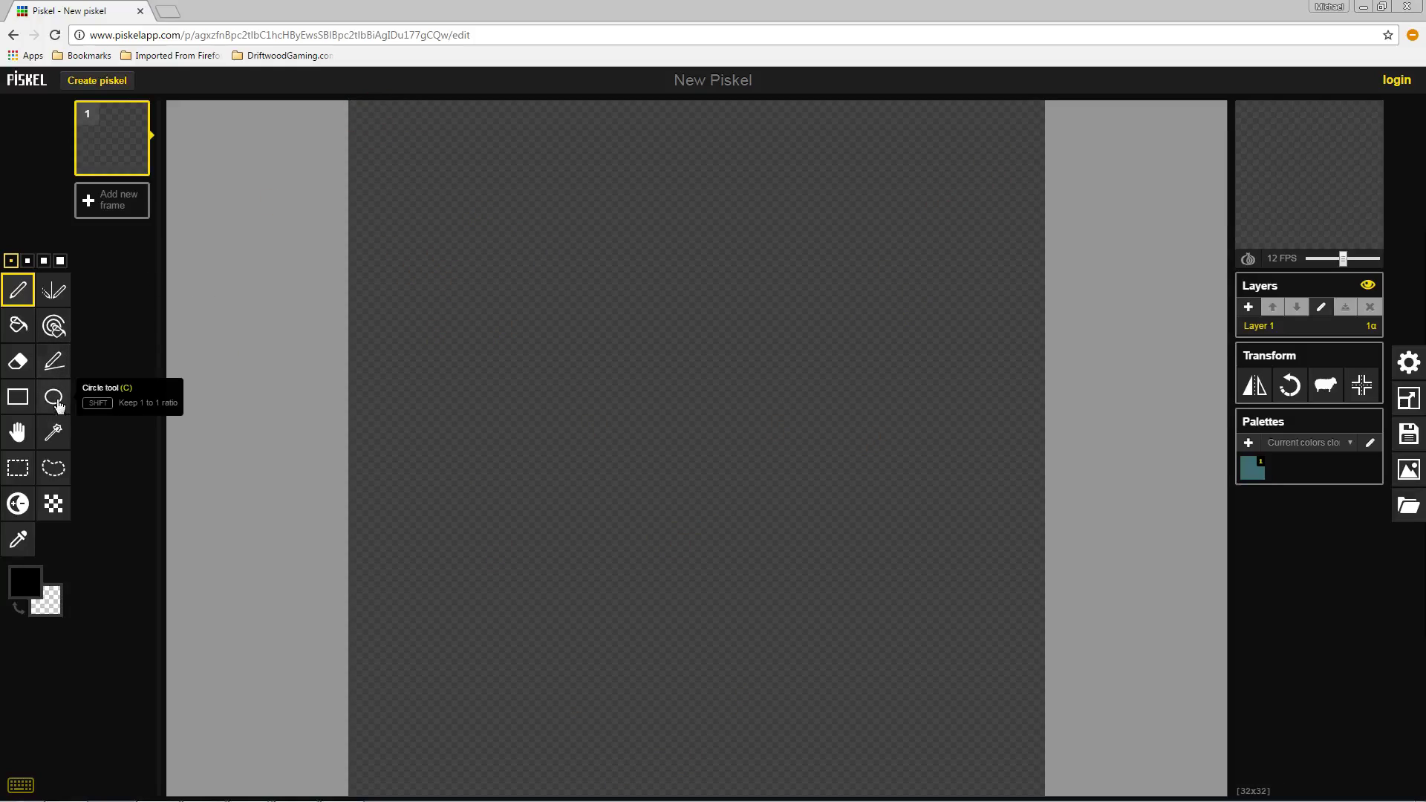
{"action": "left_click", "coordinate": [53, 397]}
{"action": "left_click_drag", "start_coordinate": [490, 155], "coordinate": [908, 438]}
{"action": "left_click_drag", "start_coordinate": [603, 236], "coordinate": [678, 283]}
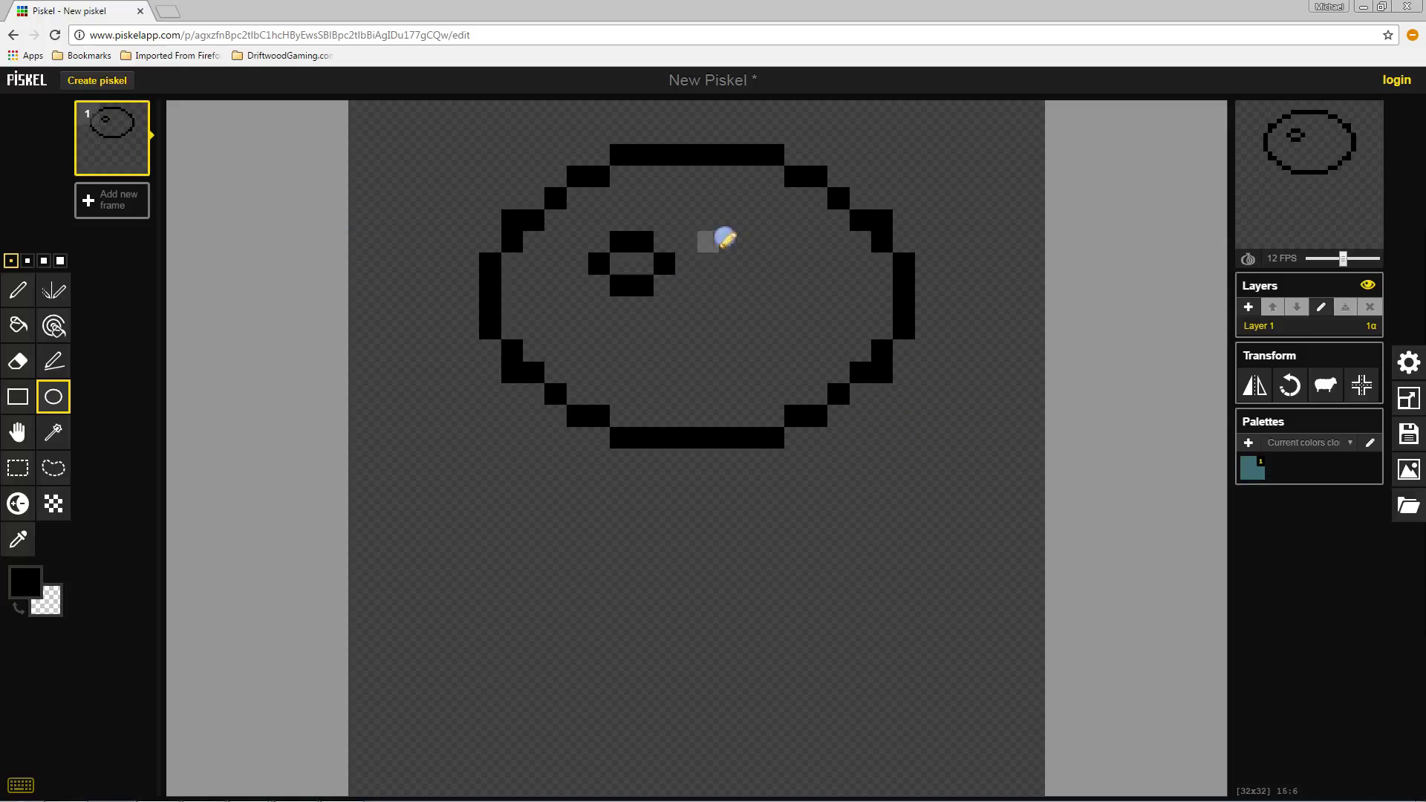
{"action": "left_click_drag", "start_coordinate": [722, 233], "coordinate": [810, 293]}
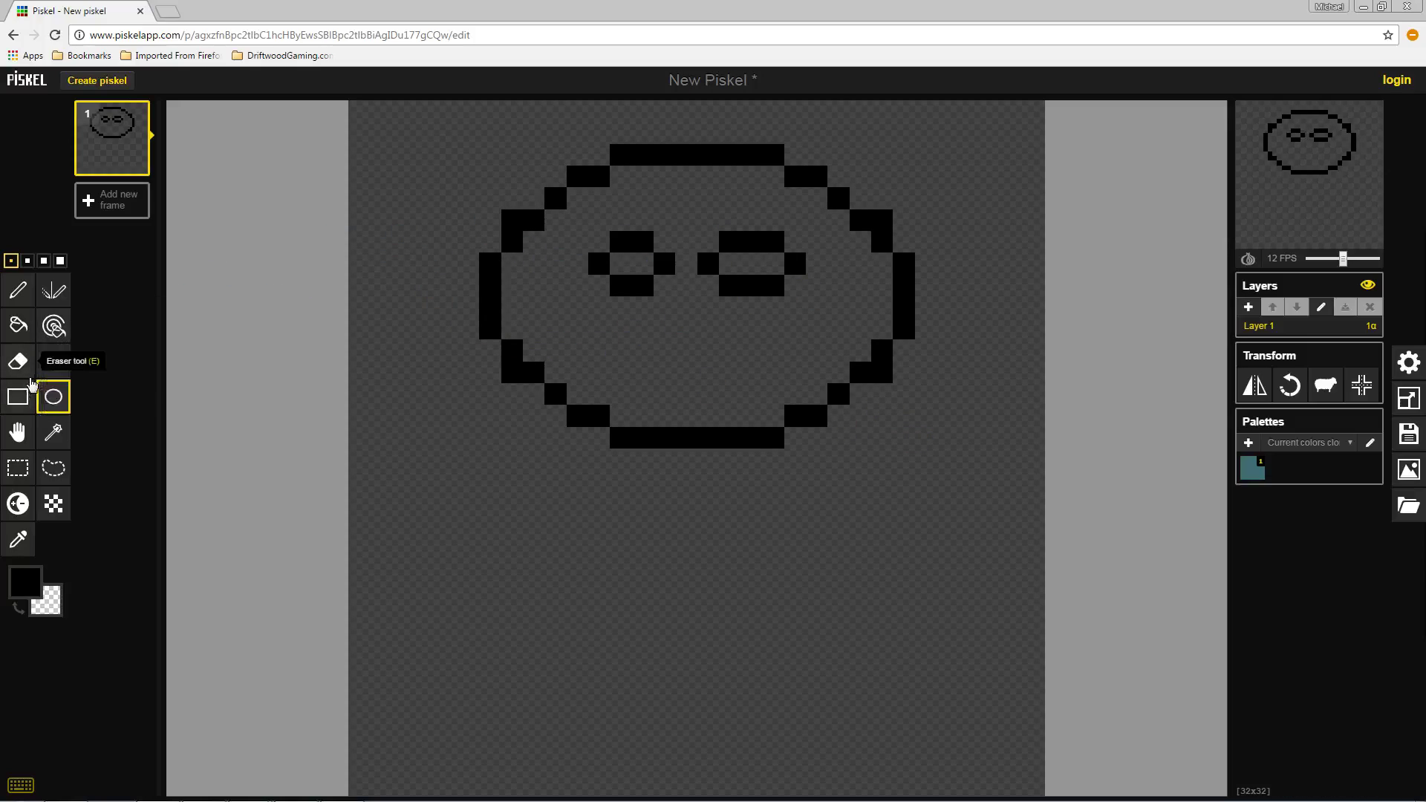
With the pen, add a one-pixel nose, a mouth, the body, both arms and both legs.
{"action": "left_click", "coordinate": [18, 290]}
{"action": "left_click", "coordinate": [685, 328]}
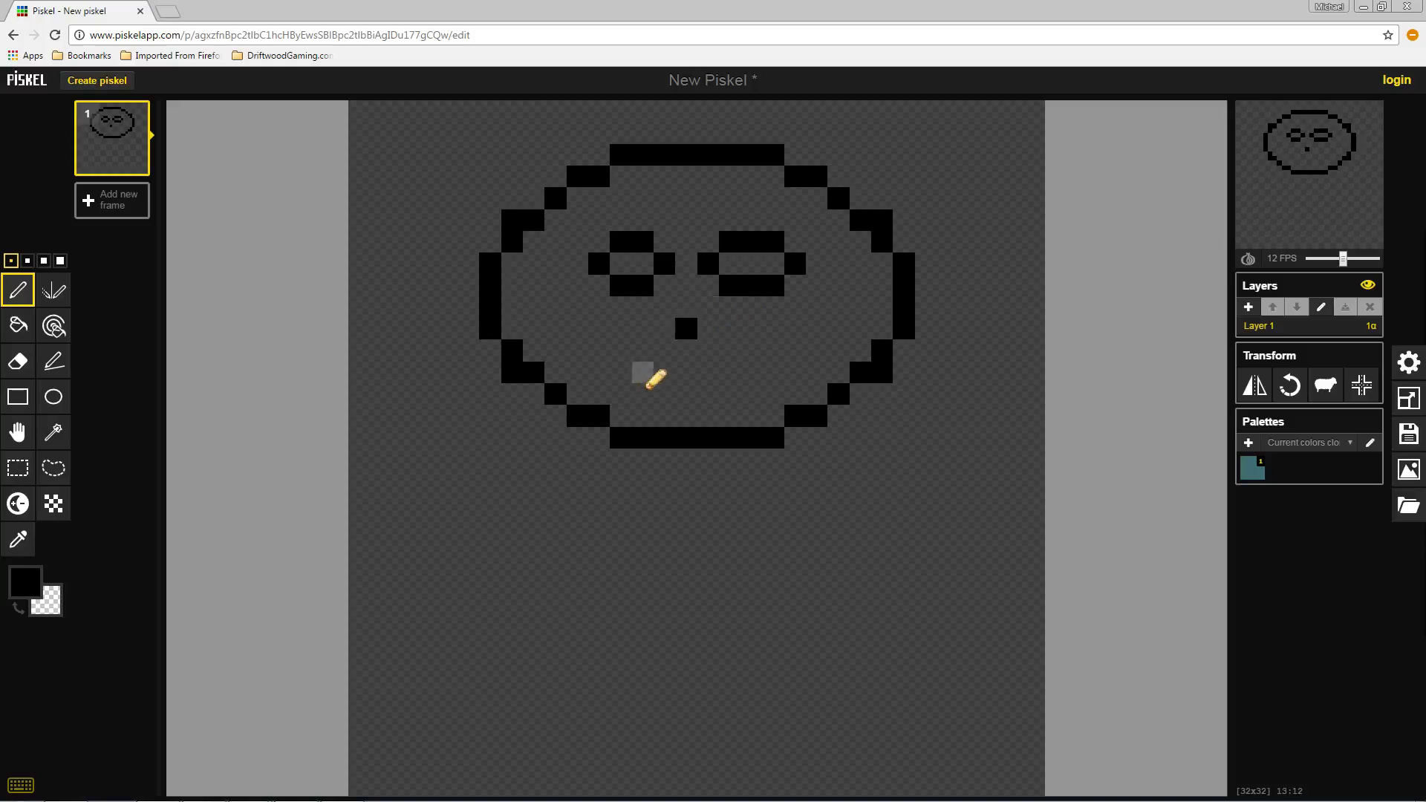
{"action": "mouse_move", "coordinate": [643, 372]}
{"action": "left_mouse_down"}
{"action": "mouse_move", "coordinate": [696, 402]}
{"action": "mouse_move", "coordinate": [751, 372]}
{"action": "left_mouse_up"}
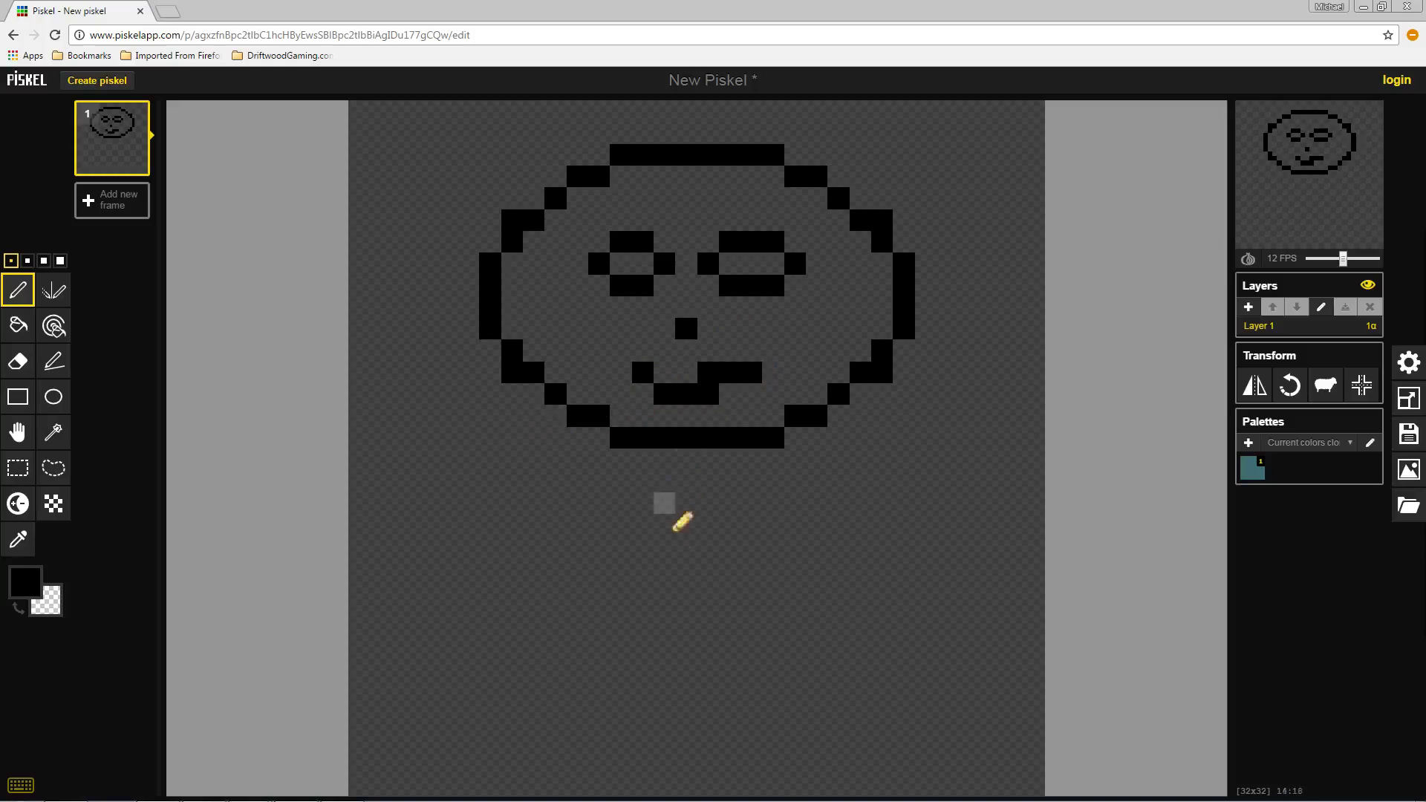
{"action": "mouse_move", "coordinate": [685, 456]}
{"action": "left_mouse_down"}
{"action": "mouse_move", "coordinate": [694, 633]}
{"action": "mouse_move", "coordinate": [831, 581]}
{"action": "mouse_move", "coordinate": [902, 497]}
{"action": "left_mouse_up"}
{"action": "mouse_move", "coordinate": [683, 631]}
{"action": "left_mouse_down"}
{"action": "mouse_move", "coordinate": [449, 499]}
{"action": "mouse_move", "coordinate": [446, 479]}
{"action": "mouse_move", "coordinate": [533, 785]}
{"action": "left_mouse_up"}
{"action": "mouse_move", "coordinate": [707, 633]}
{"action": "left_mouse_down"}
{"action": "mouse_move", "coordinate": [818, 720]}
{"action": "mouse_move", "coordinate": [902, 787]}
{"action": "left_mouse_up"}
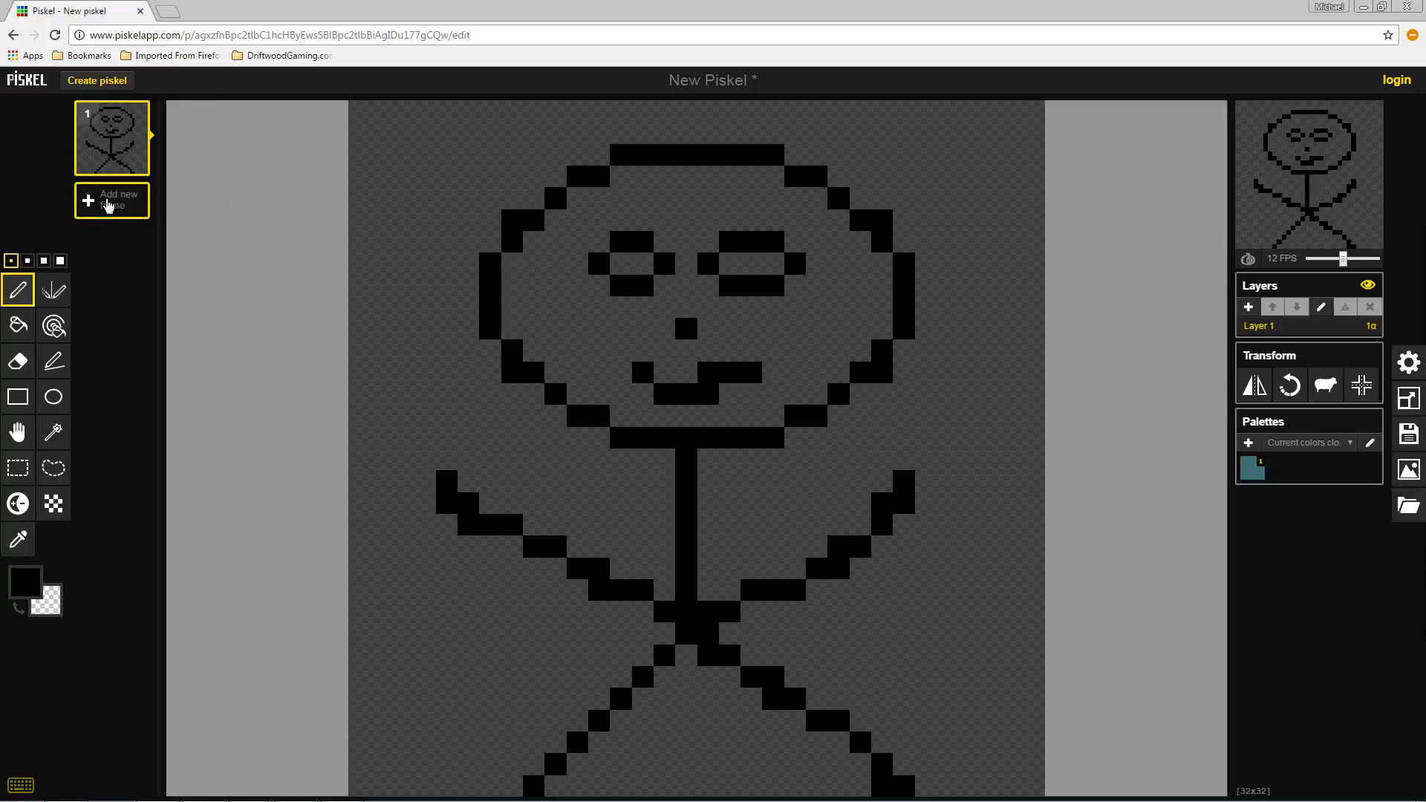
Add a second animation frame and set the preview speed to 0 FPS.
{"action": "left_click", "coordinate": [109, 205]}
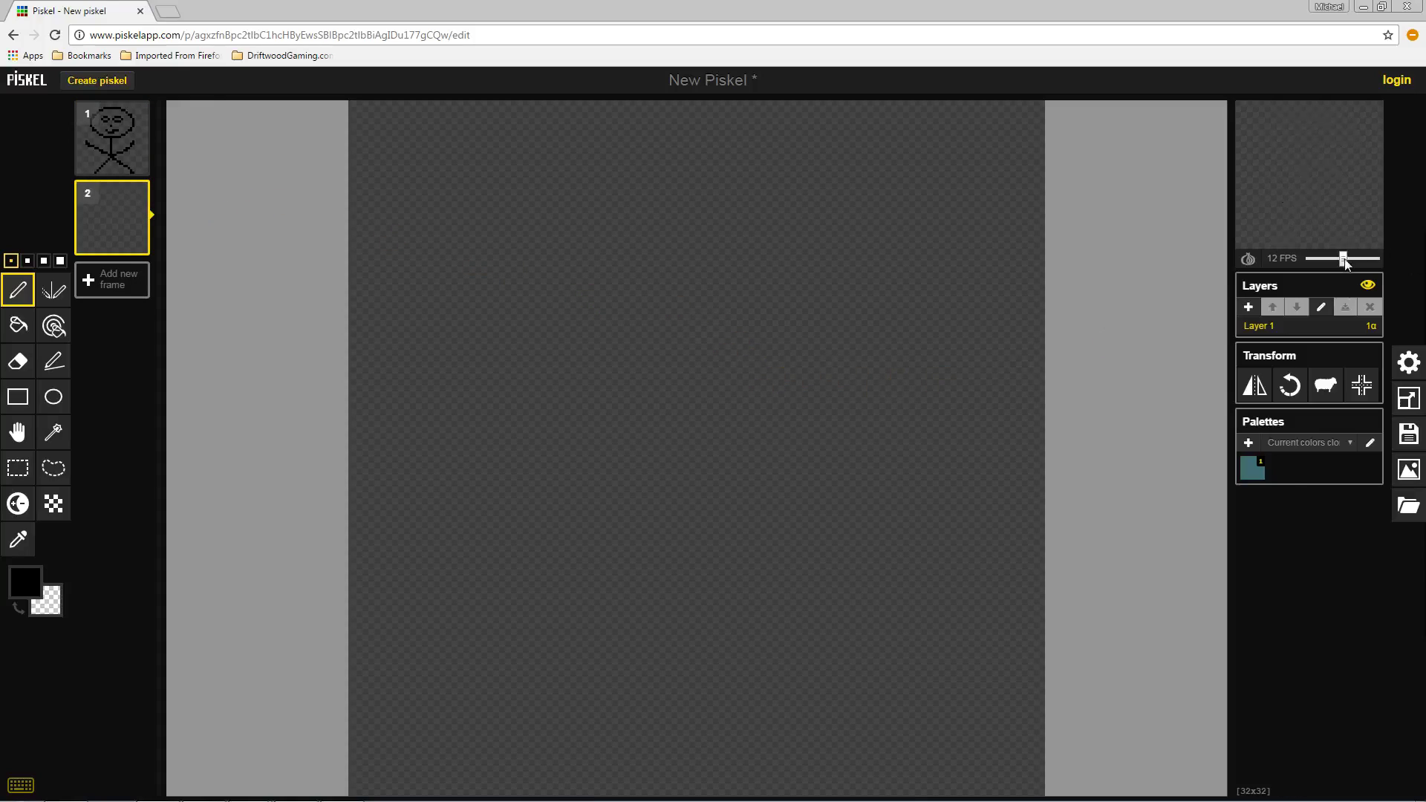
{"action": "mouse_move", "coordinate": [1312, 261]}
{"action": "left_mouse_down"}
{"action": "mouse_move", "coordinate": [1300, 262]}
{"action": "mouse_move", "coordinate": [1319, 260]}
{"action": "left_mouse_up"}
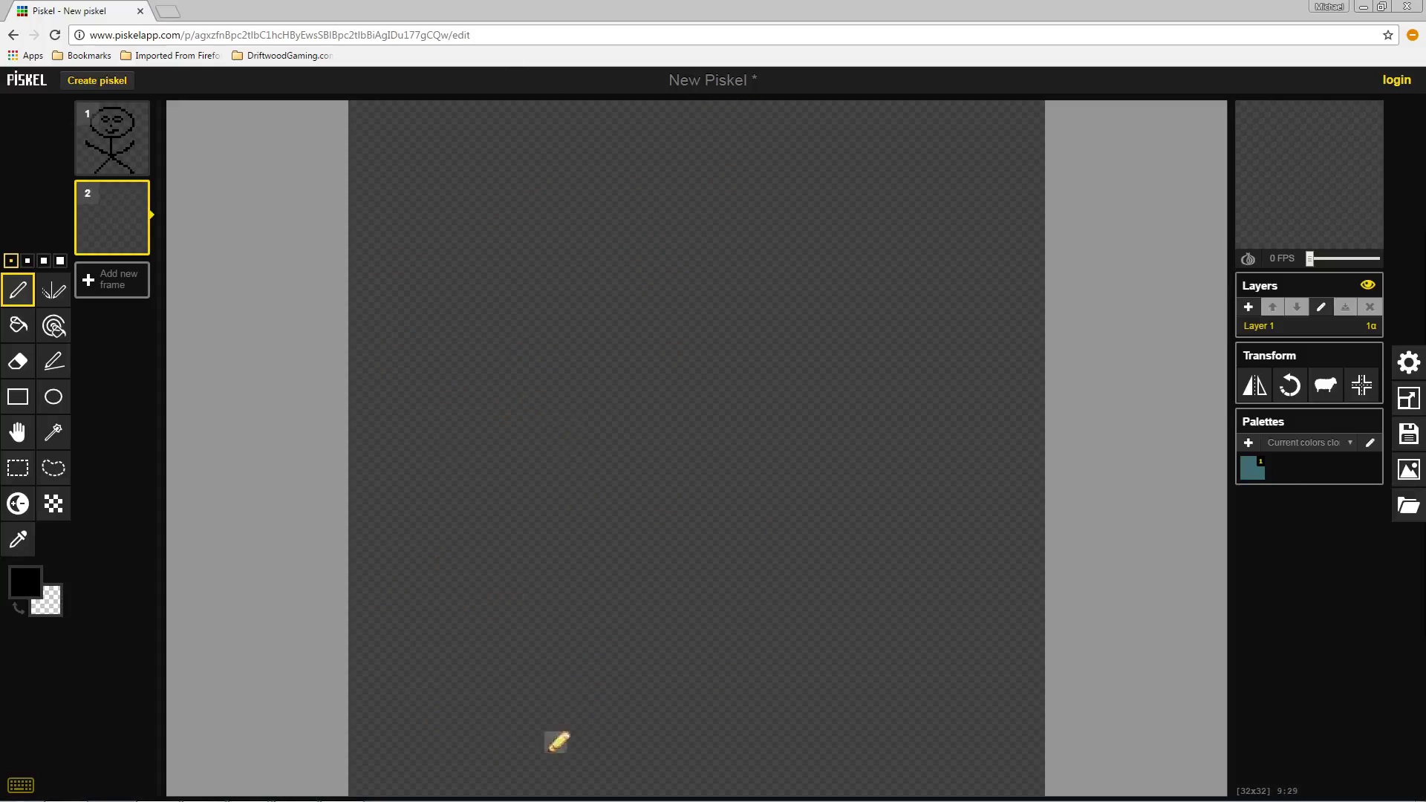
{"action": "left_click", "coordinate": [297, 795]}
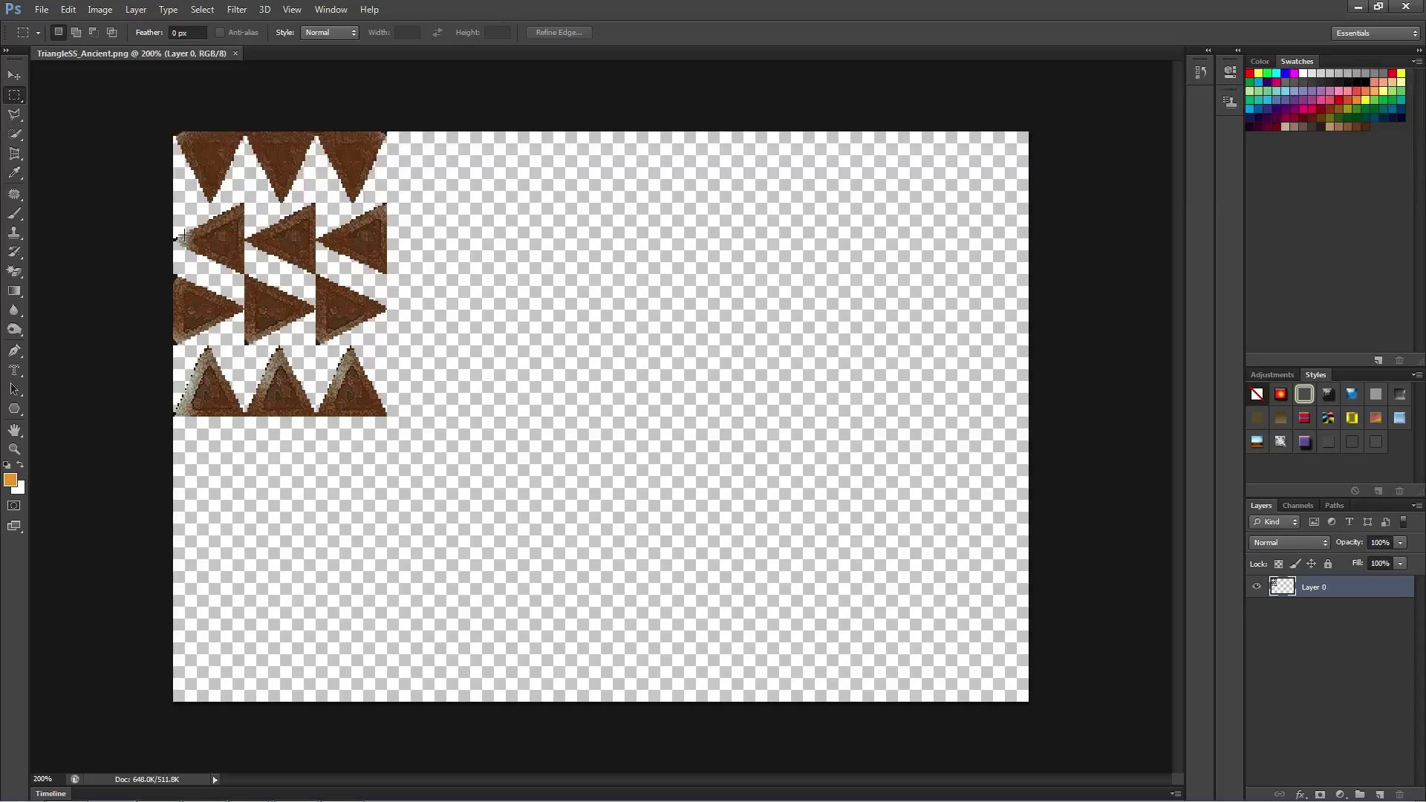
{"action": "mouse_move", "coordinate": [327, 794]}
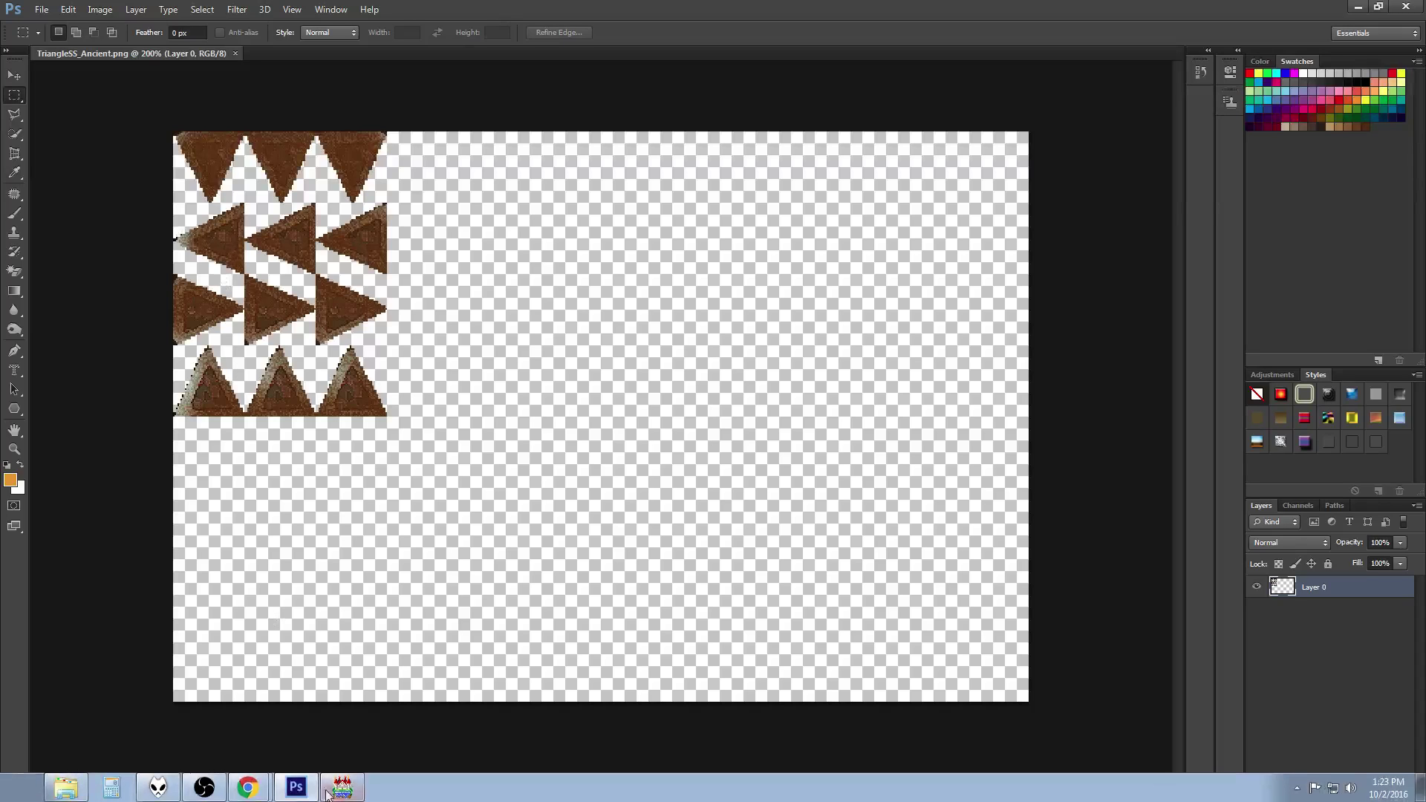
{"action": "left_click", "coordinate": [247, 786]}
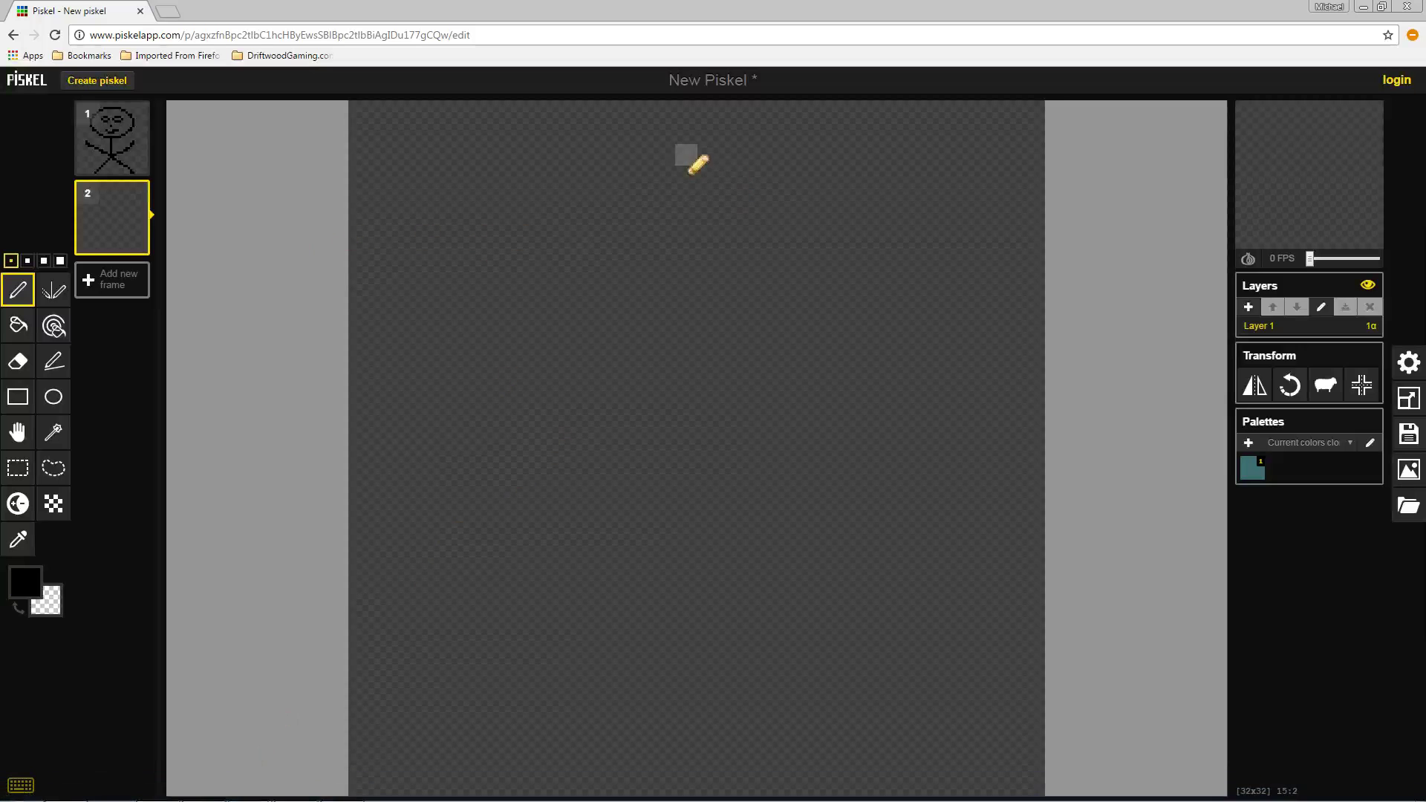
Draw a side-view stick figure on frame 2 with head, body, leg, eye, hair, mouth and nose.
{"action": "mouse_move", "coordinate": [687, 165]}
{"action": "left_mouse_down"}
{"action": "mouse_move", "coordinate": [591, 200]}
{"action": "mouse_move", "coordinate": [551, 302]}
{"action": "mouse_move", "coordinate": [654, 457]}
{"action": "mouse_move", "coordinate": [845, 276]}
{"action": "mouse_move", "coordinate": [683, 170]}
{"action": "left_mouse_up"}
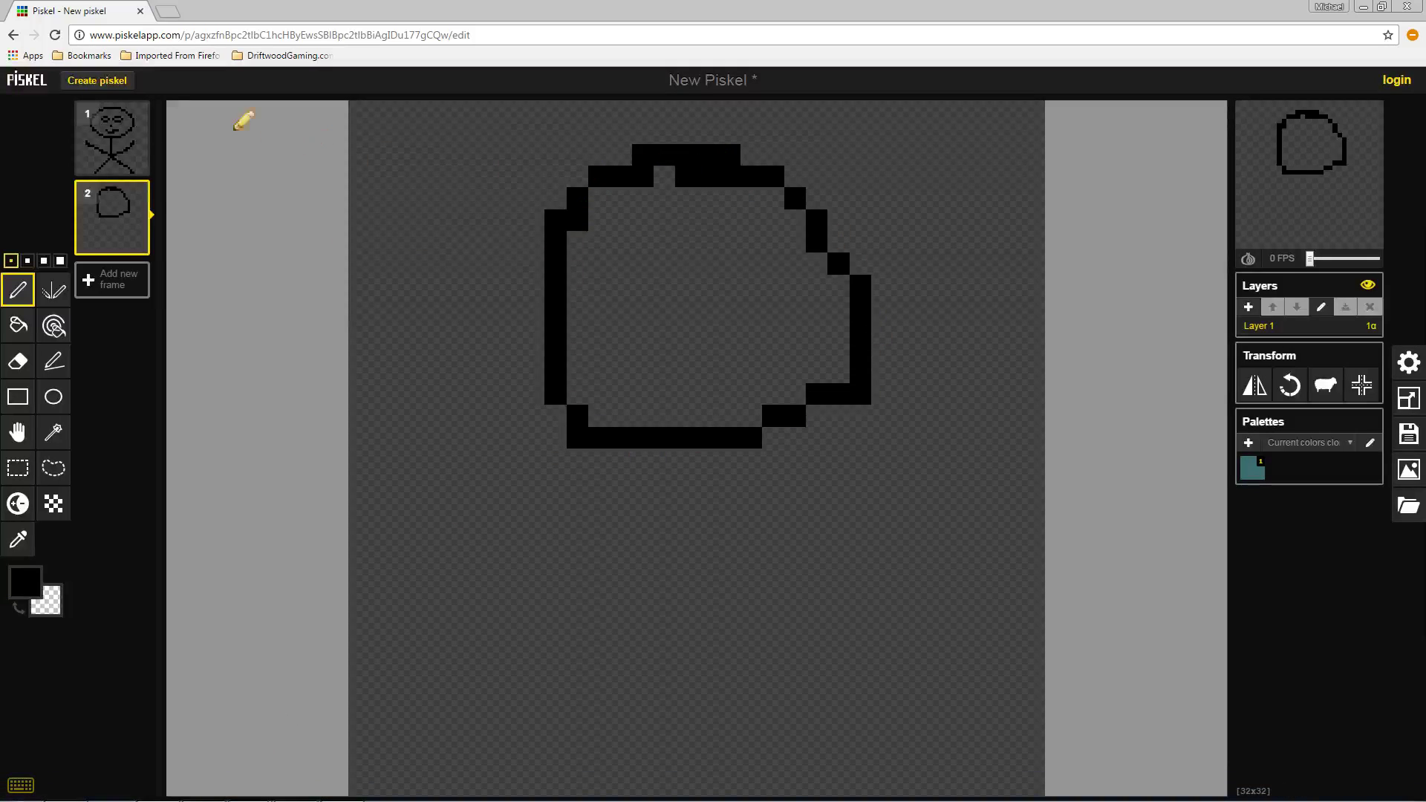
{"action": "mouse_move", "coordinate": [664, 464]}
{"action": "left_mouse_down"}
{"action": "mouse_move", "coordinate": [656, 607]}
{"action": "mouse_move", "coordinate": [573, 550]}
{"action": "mouse_move", "coordinate": [659, 611]}
{"action": "mouse_move", "coordinate": [597, 626]}
{"action": "mouse_move", "coordinate": [661, 615]}
{"action": "mouse_move", "coordinate": [578, 788]}
{"action": "left_mouse_up"}
{"action": "mouse_move", "coordinate": [669, 600]}
{"action": "left_mouse_down"}
{"action": "mouse_move", "coordinate": [682, 698]}
{"action": "mouse_move", "coordinate": [725, 757]}
{"action": "left_mouse_up"}
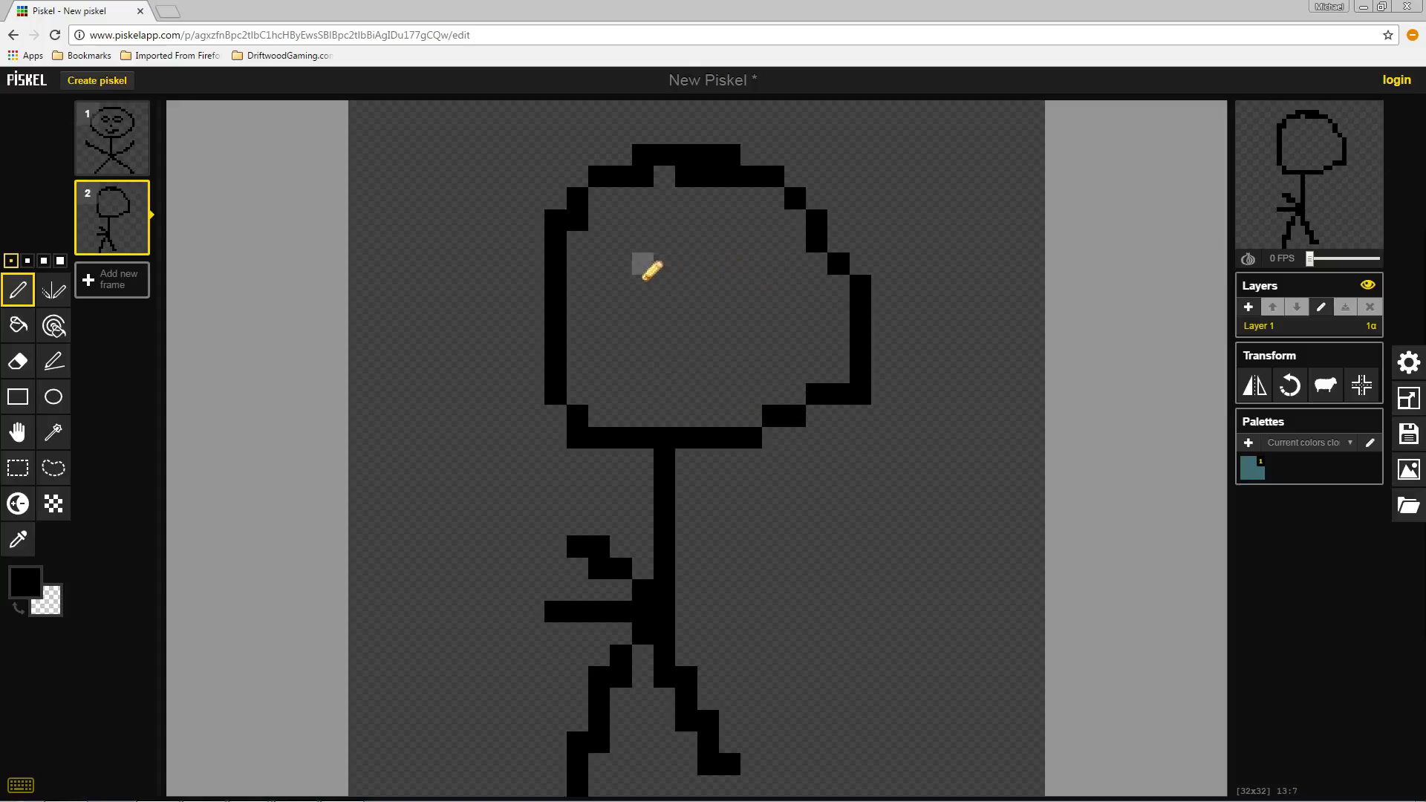
{"action": "left_click_drag", "start_coordinate": [623, 285], "coordinate": [599, 285]}
{"action": "mouse_move", "coordinate": [599, 198]}
{"action": "left_mouse_down"}
{"action": "mouse_move", "coordinate": [667, 211]}
{"action": "mouse_move", "coordinate": [796, 267]}
{"action": "mouse_move", "coordinate": [882, 416]}
{"action": "left_mouse_up"}
{"action": "mouse_move", "coordinate": [577, 393]}
{"action": "left_mouse_down"}
{"action": "mouse_move", "coordinate": [603, 407]}
{"action": "mouse_move", "coordinate": [661, 375]}
{"action": "left_mouse_up"}
{"action": "left_click", "coordinate": [599, 331]}
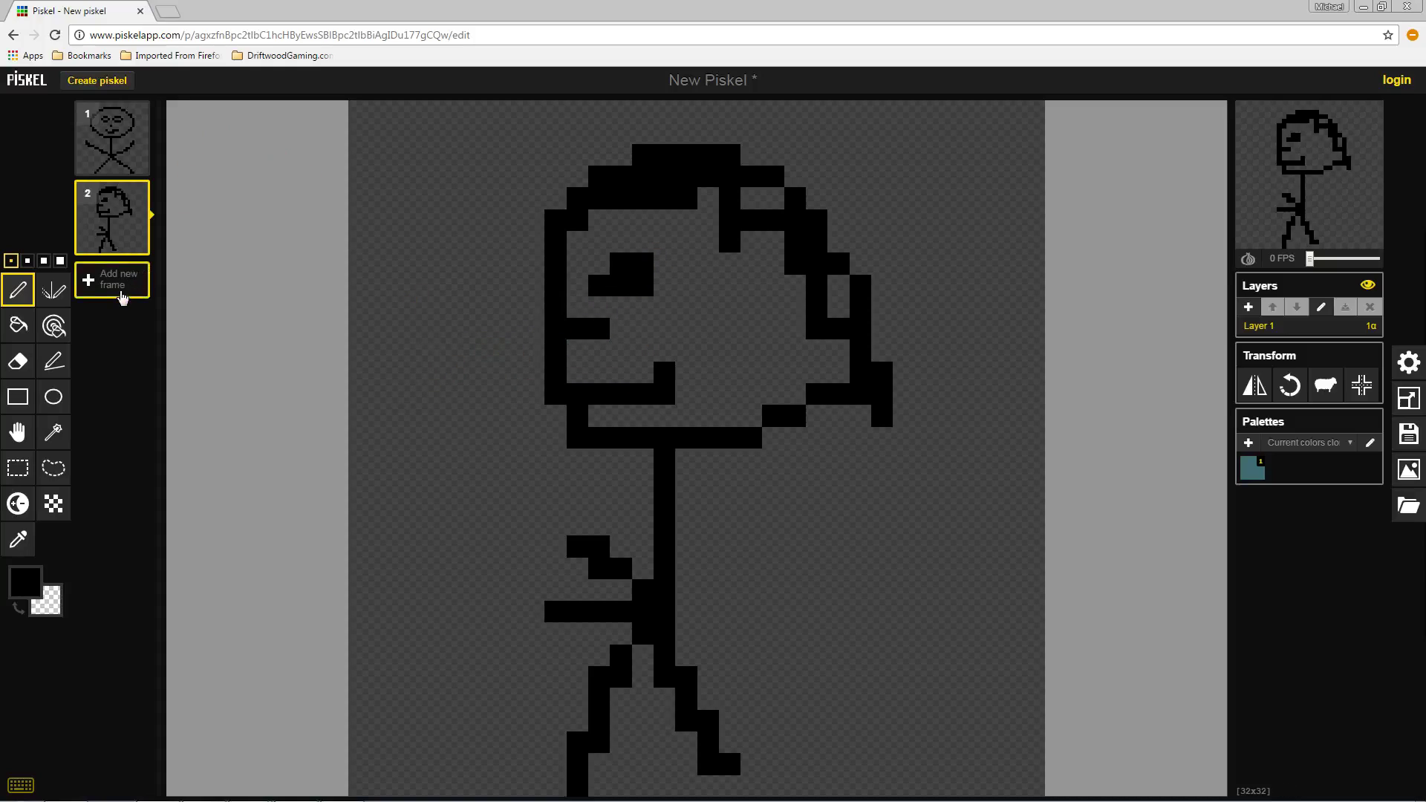
Add a third frame and draw the head, body, bent arm, leg and black hair.
{"action": "left_click", "coordinate": [123, 296]}
{"action": "mouse_move", "coordinate": [658, 156]}
{"action": "left_mouse_down"}
{"action": "mouse_move", "coordinate": [533, 204]}
{"action": "mouse_move", "coordinate": [545, 404]}
{"action": "mouse_move", "coordinate": [767, 474]}
{"action": "mouse_move", "coordinate": [792, 271]}
{"action": "mouse_move", "coordinate": [653, 162]}
{"action": "left_mouse_up"}
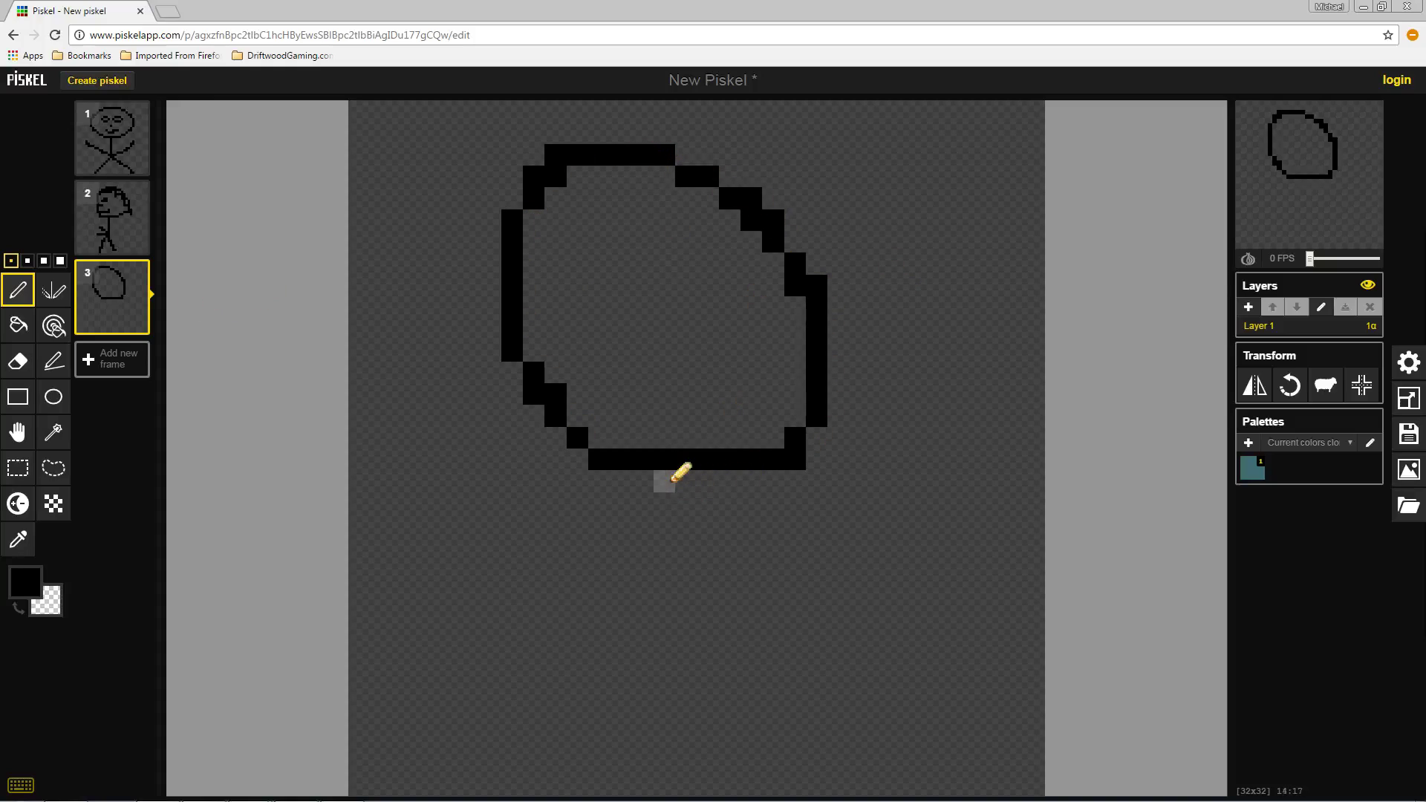
{"action": "mouse_move", "coordinate": [672, 479]}
{"action": "left_mouse_down"}
{"action": "mouse_move", "coordinate": [673, 594]}
{"action": "mouse_move", "coordinate": [744, 557]}
{"action": "mouse_move", "coordinate": [673, 600]}
{"action": "mouse_move", "coordinate": [787, 653]}
{"action": "mouse_move", "coordinate": [670, 609]}
{"action": "mouse_move", "coordinate": [661, 657]}
{"action": "mouse_move", "coordinate": [529, 780]}
{"action": "mouse_move", "coordinate": [757, 754]}
{"action": "mouse_move", "coordinate": [781, 790]}
{"action": "left_mouse_up"}
{"action": "left_click", "coordinate": [664, 198]}
{"action": "mouse_move", "coordinate": [665, 199]}
{"action": "left_mouse_down"}
{"action": "mouse_move", "coordinate": [605, 210]}
{"action": "mouse_move", "coordinate": [632, 222]}
{"action": "mouse_move", "coordinate": [566, 242]}
{"action": "left_mouse_up"}
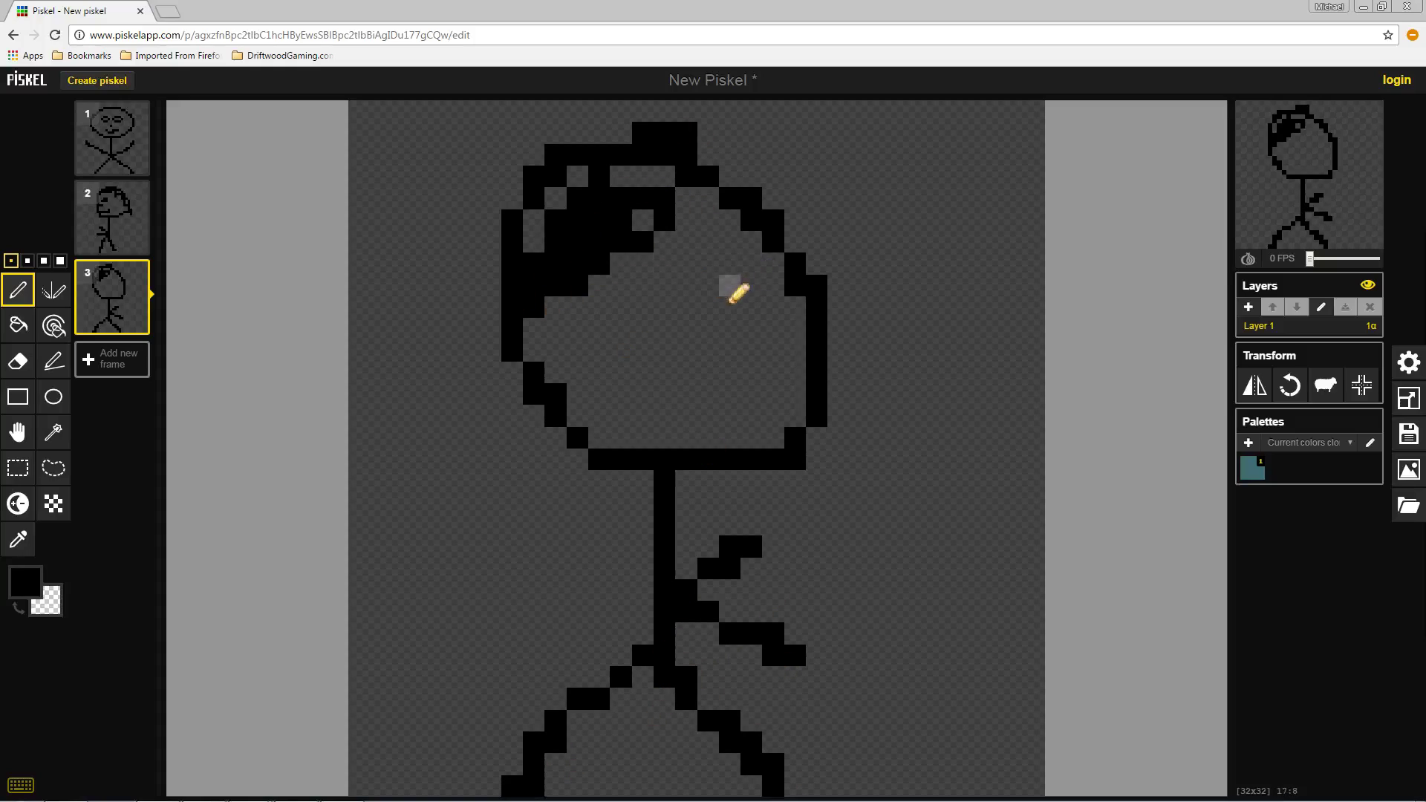
Add the mouth, a chin pixel and extra hair pixels to the frame 3 figure.
{"action": "left_click", "coordinate": [296, 787]}
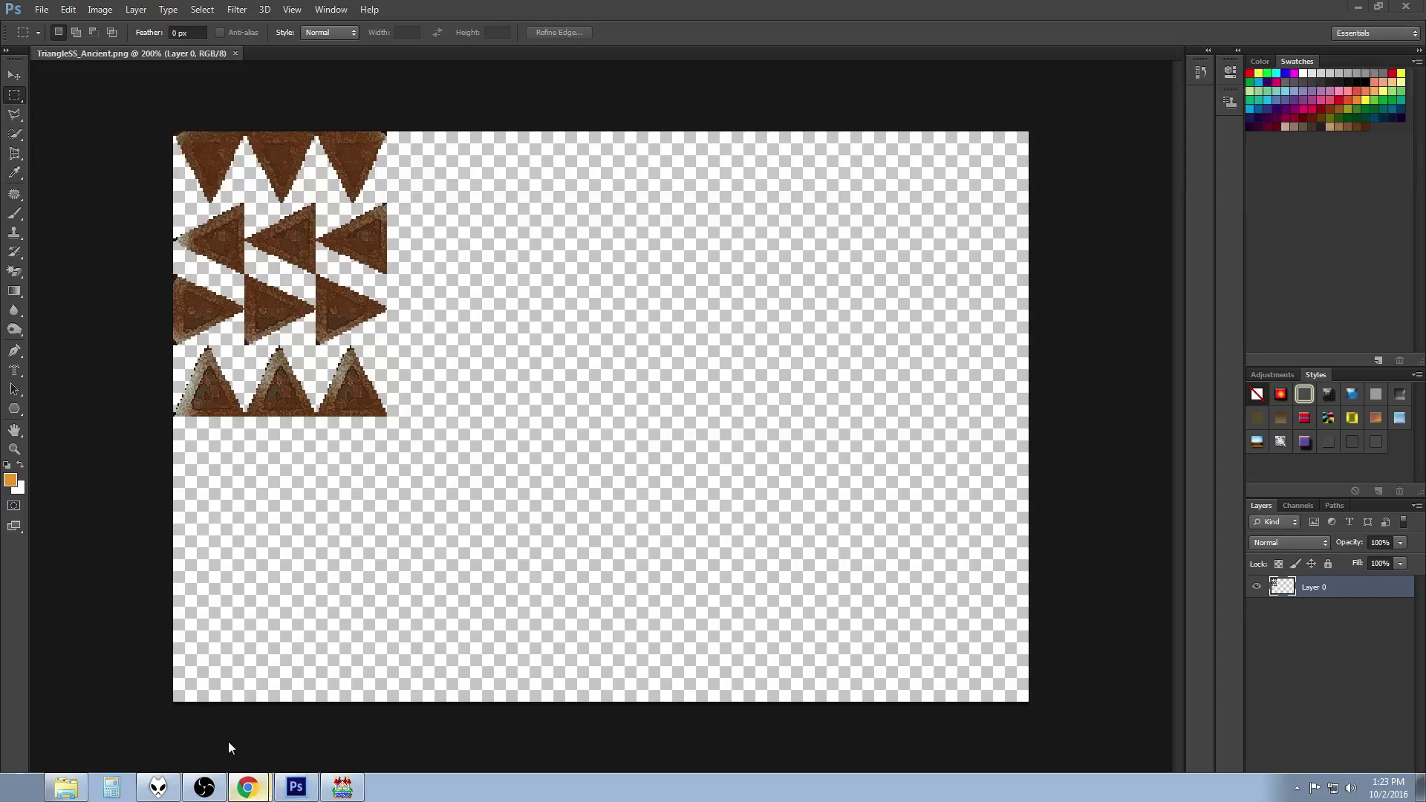
{"action": "key", "text": "alt+Tab"}
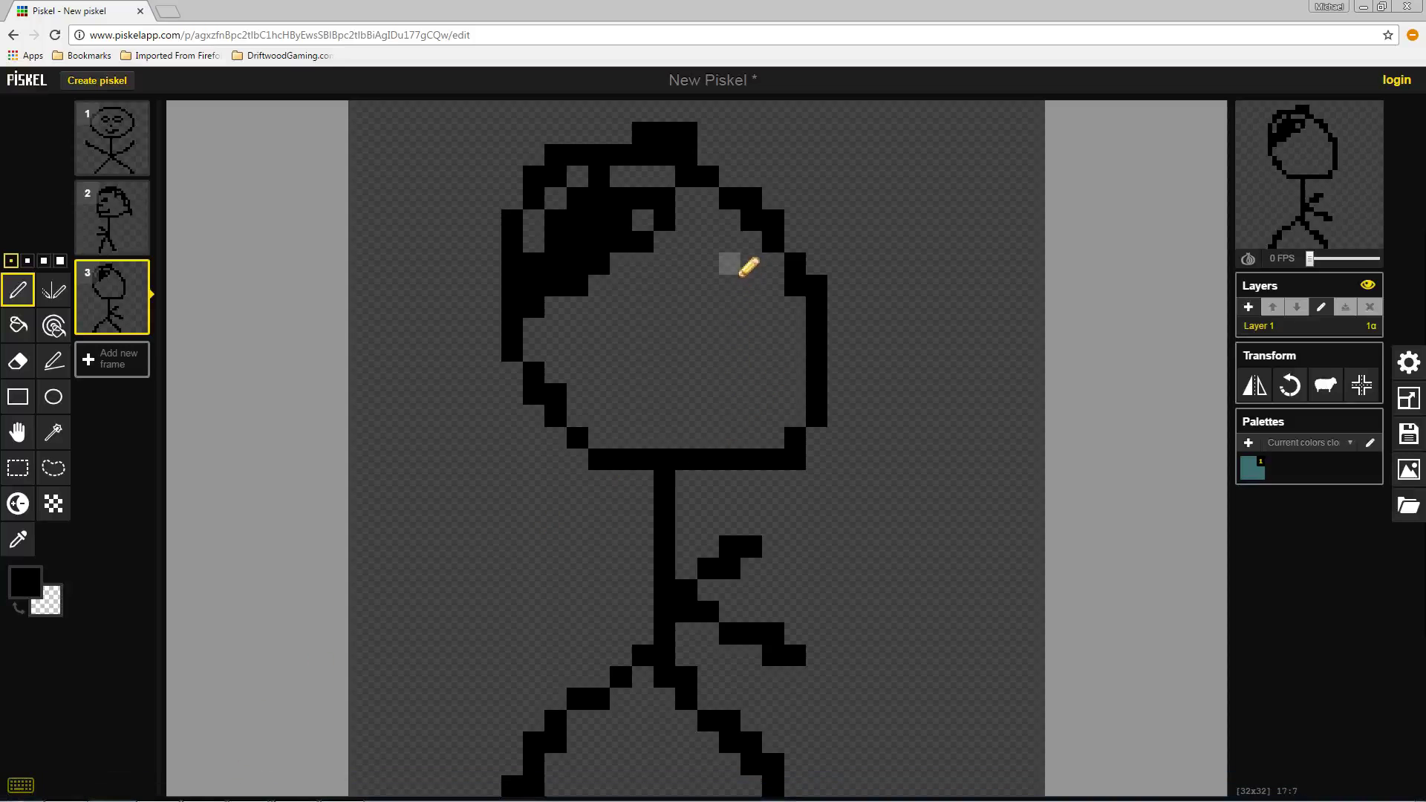
{"action": "left_click", "coordinate": [794, 350]}
{"action": "mouse_move", "coordinate": [708, 394]}
{"action": "left_mouse_down"}
{"action": "mouse_move", "coordinate": [814, 430]}
{"action": "mouse_move", "coordinate": [748, 424]}
{"action": "mouse_move", "coordinate": [683, 377]}
{"action": "left_mouse_up"}
{"action": "left_click", "coordinate": [708, 394]}
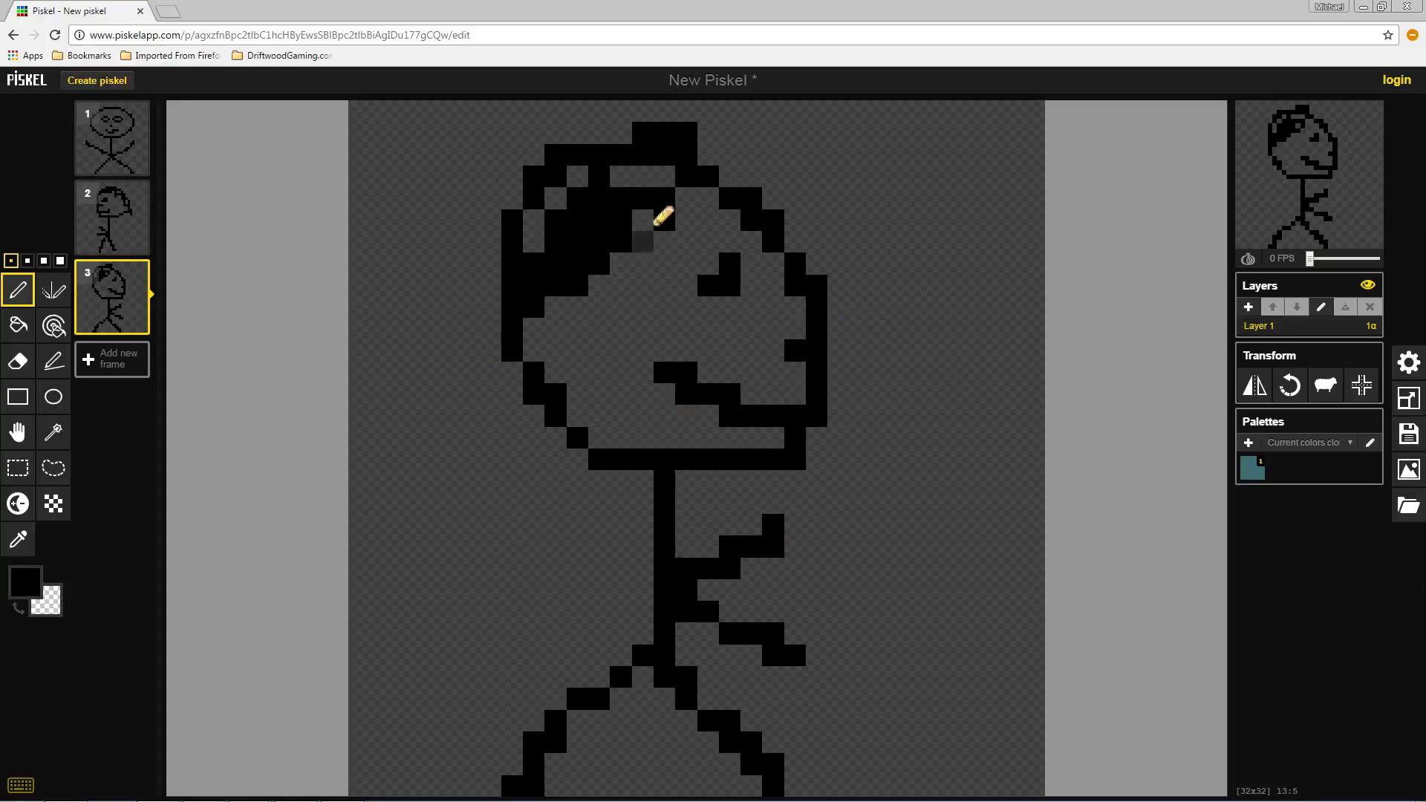
{"action": "left_click_drag", "start_coordinate": [508, 294], "coordinate": [521, 254]}
{"action": "left_click", "coordinate": [536, 400]}
Add a fourth frame and draw an oval head outline with the ellipse tool.
{"action": "left_click", "coordinate": [110, 355]}
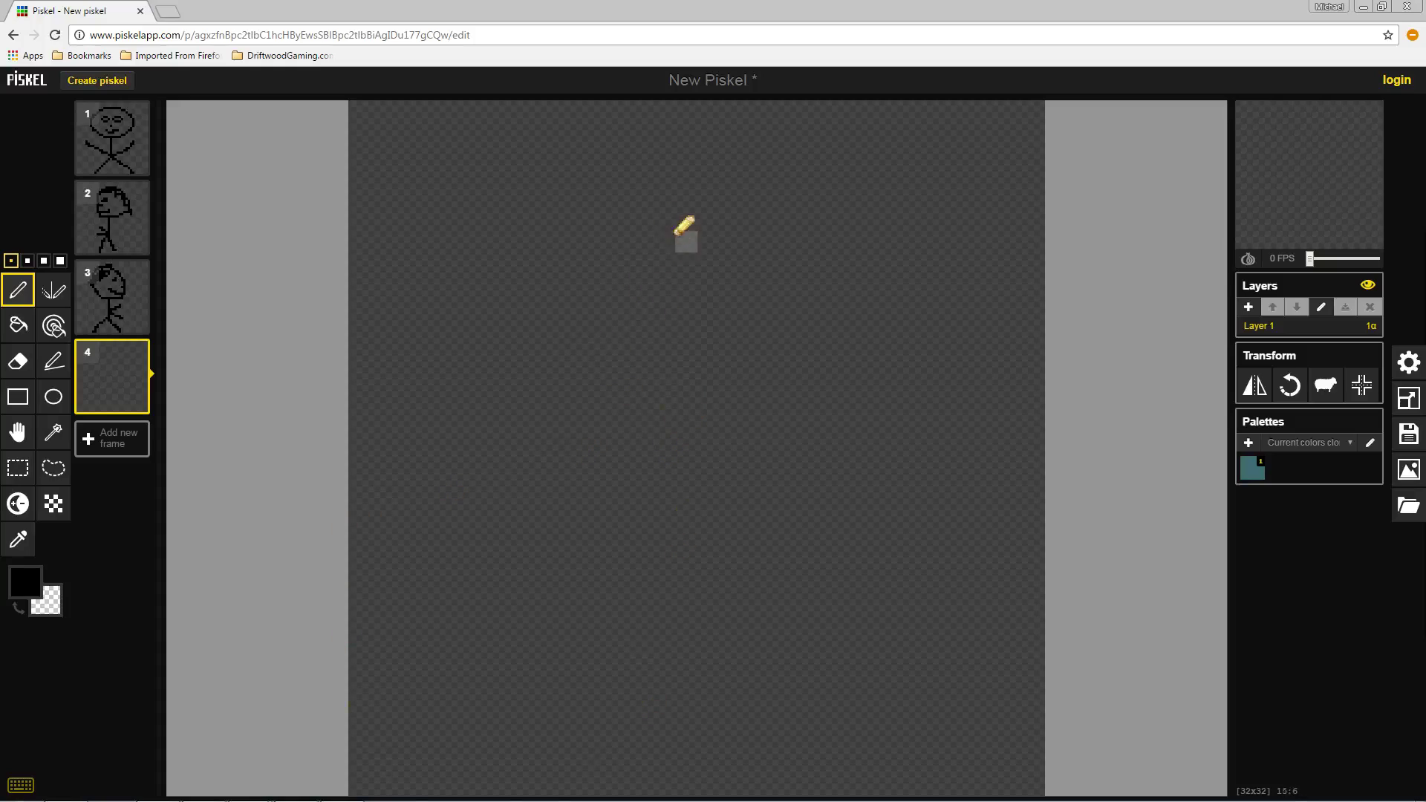
{"action": "left_click", "coordinate": [52, 397]}
{"action": "left_click_drag", "start_coordinate": [581, 279], "coordinate": [840, 450]}
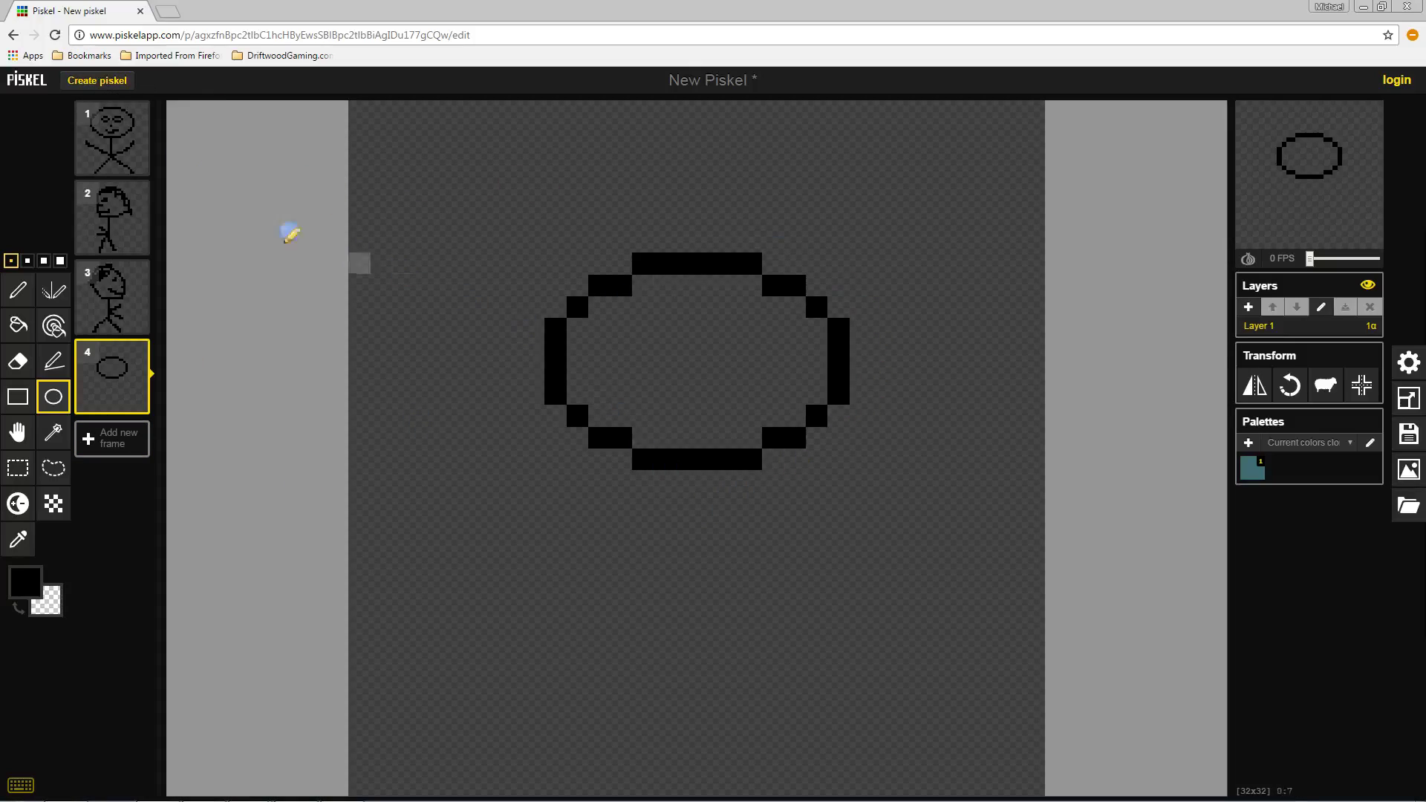
Draw the body and legs with the pen, then fill the head solid black.
{"action": "left_click", "coordinate": [18, 289]}
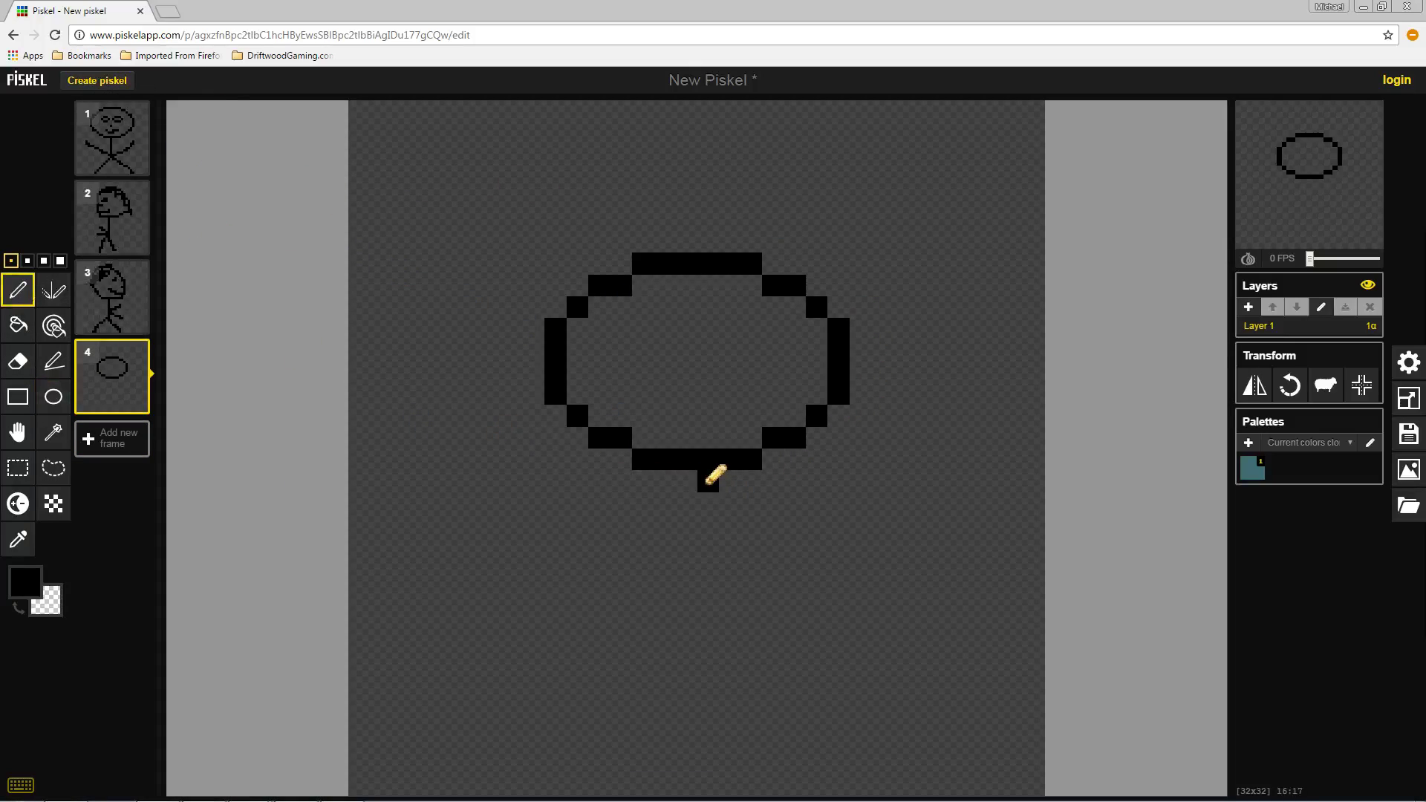
{"action": "mouse_move", "coordinate": [707, 483]}
{"action": "left_mouse_down"}
{"action": "mouse_move", "coordinate": [694, 624]}
{"action": "mouse_move", "coordinate": [740, 565]}
{"action": "mouse_move", "coordinate": [696, 617]}
{"action": "mouse_move", "coordinate": [625, 566]}
{"action": "mouse_move", "coordinate": [676, 620]}
{"action": "mouse_move", "coordinate": [665, 684]}
{"action": "mouse_move", "coordinate": [610, 787]}
{"action": "left_mouse_up"}
{"action": "left_click_drag", "start_coordinate": [708, 716], "coordinate": [729, 787]}
{"action": "mouse_move", "coordinate": [608, 271]}
{"action": "left_mouse_down"}
{"action": "mouse_move", "coordinate": [587, 368]}
{"action": "mouse_move", "coordinate": [660, 379]}
{"action": "mouse_move", "coordinate": [710, 360]}
{"action": "mouse_move", "coordinate": [727, 329]}
{"action": "mouse_move", "coordinate": [718, 286]}
{"action": "mouse_move", "coordinate": [827, 396]}
{"action": "mouse_move", "coordinate": [781, 341]}
{"action": "mouse_move", "coordinate": [587, 359]}
{"action": "mouse_move", "coordinate": [633, 349]}
{"action": "mouse_move", "coordinate": [631, 330]}
{"action": "mouse_move", "coordinate": [604, 421]}
{"action": "mouse_move", "coordinate": [639, 381]}
{"action": "mouse_move", "coordinate": [750, 324]}
{"action": "mouse_move", "coordinate": [796, 360]}
{"action": "mouse_move", "coordinate": [737, 257]}
{"action": "left_mouse_up"}
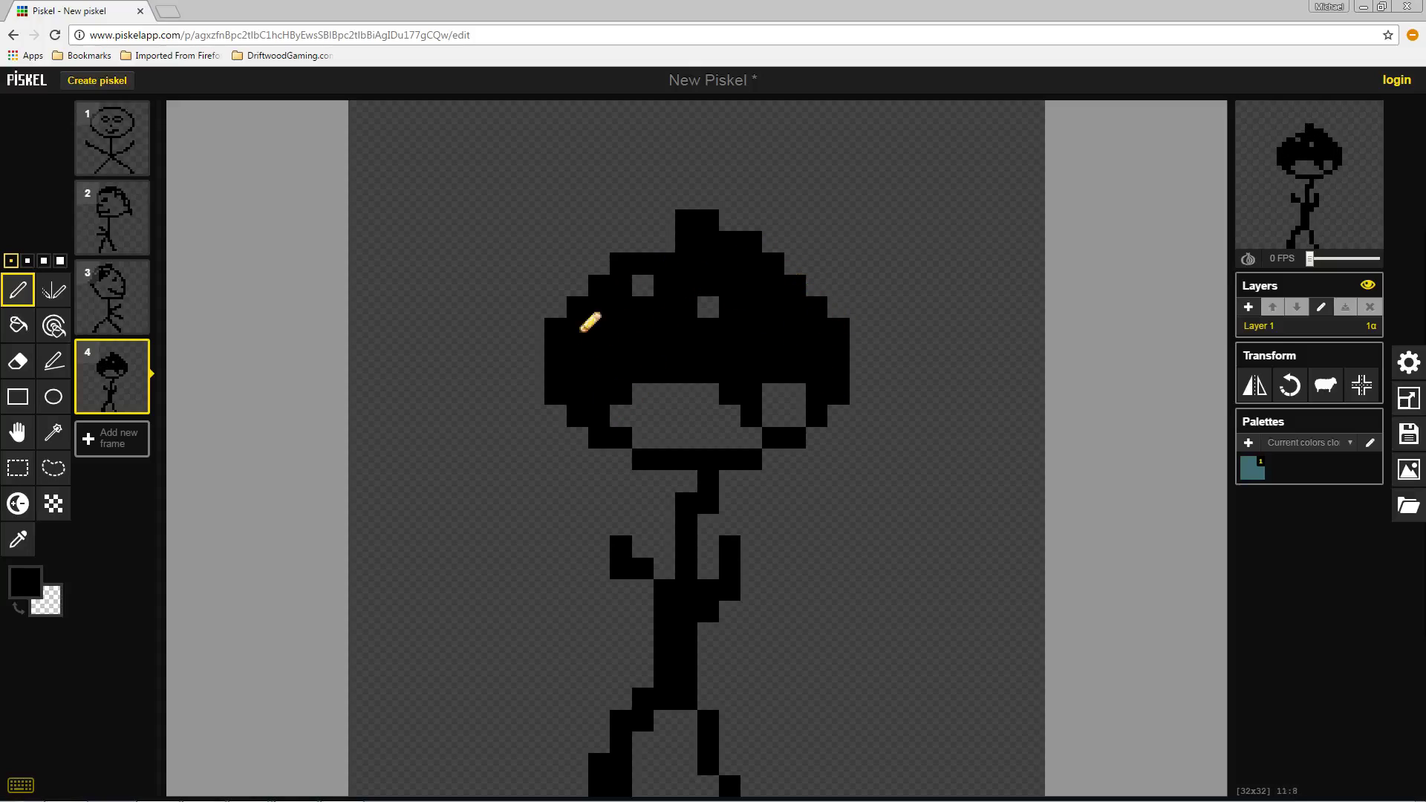
{"action": "mouse_move", "coordinate": [668, 349]}
{"action": "left_mouse_down"}
{"action": "mouse_move", "coordinate": [676, 403]}
{"action": "mouse_move", "coordinate": [723, 443]}
{"action": "mouse_move", "coordinate": [811, 388]}
{"action": "left_mouse_up"}
{"action": "left_click", "coordinate": [704, 310]}
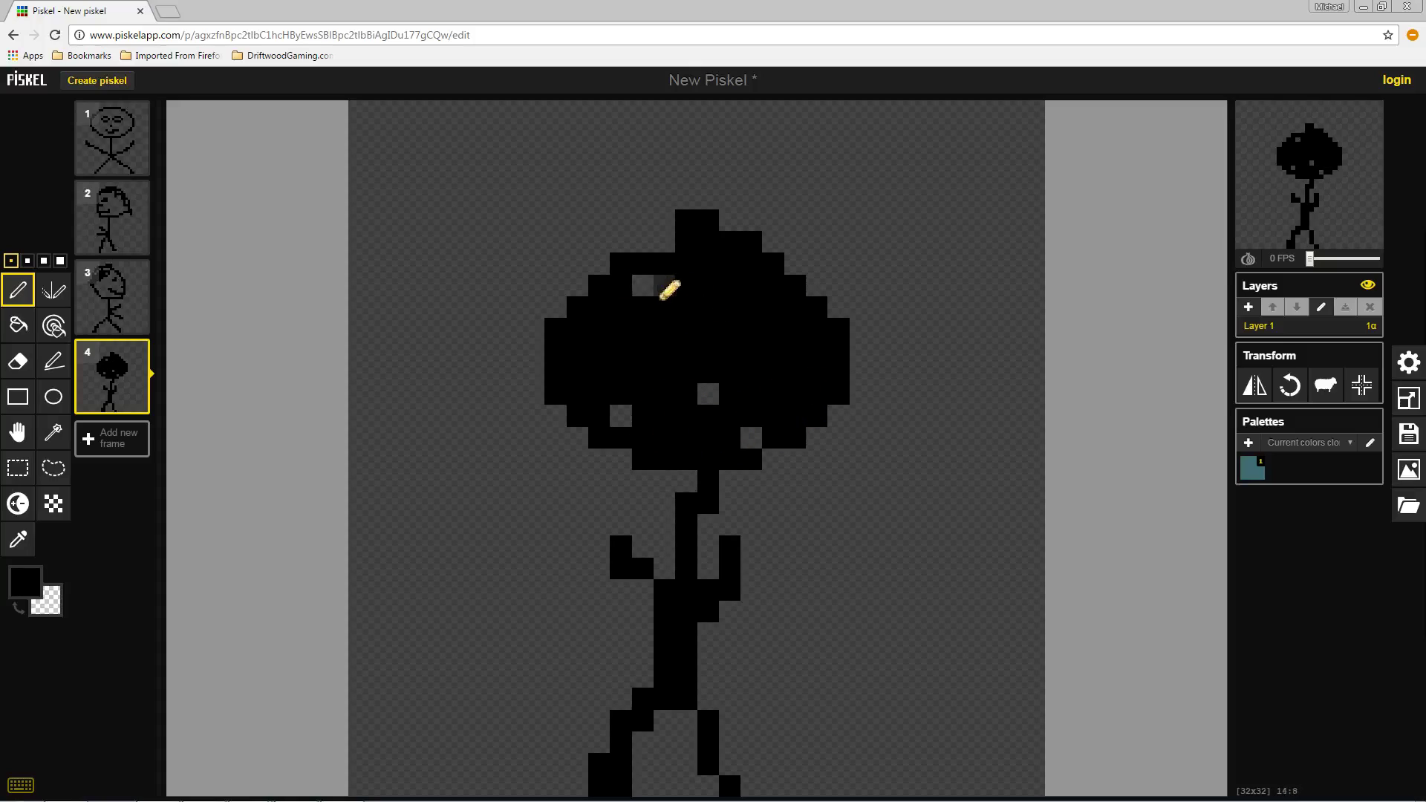
Fill the head's last grey holes, lighten part of it to grey shading, then return to frame 3.
{"action": "left_click", "coordinate": [707, 394]}
{"action": "left_click", "coordinate": [750, 436]}
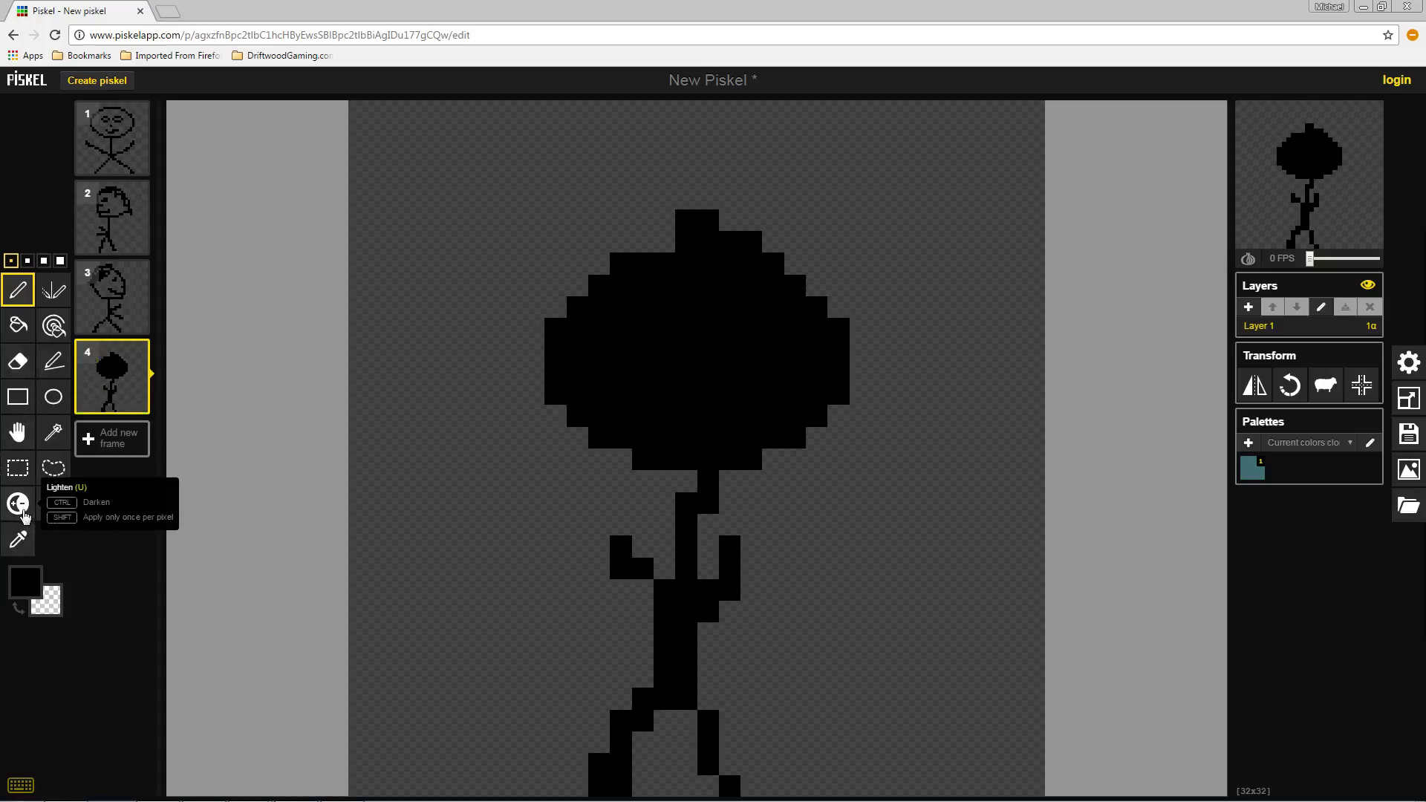
{"action": "left_click", "coordinate": [18, 504]}
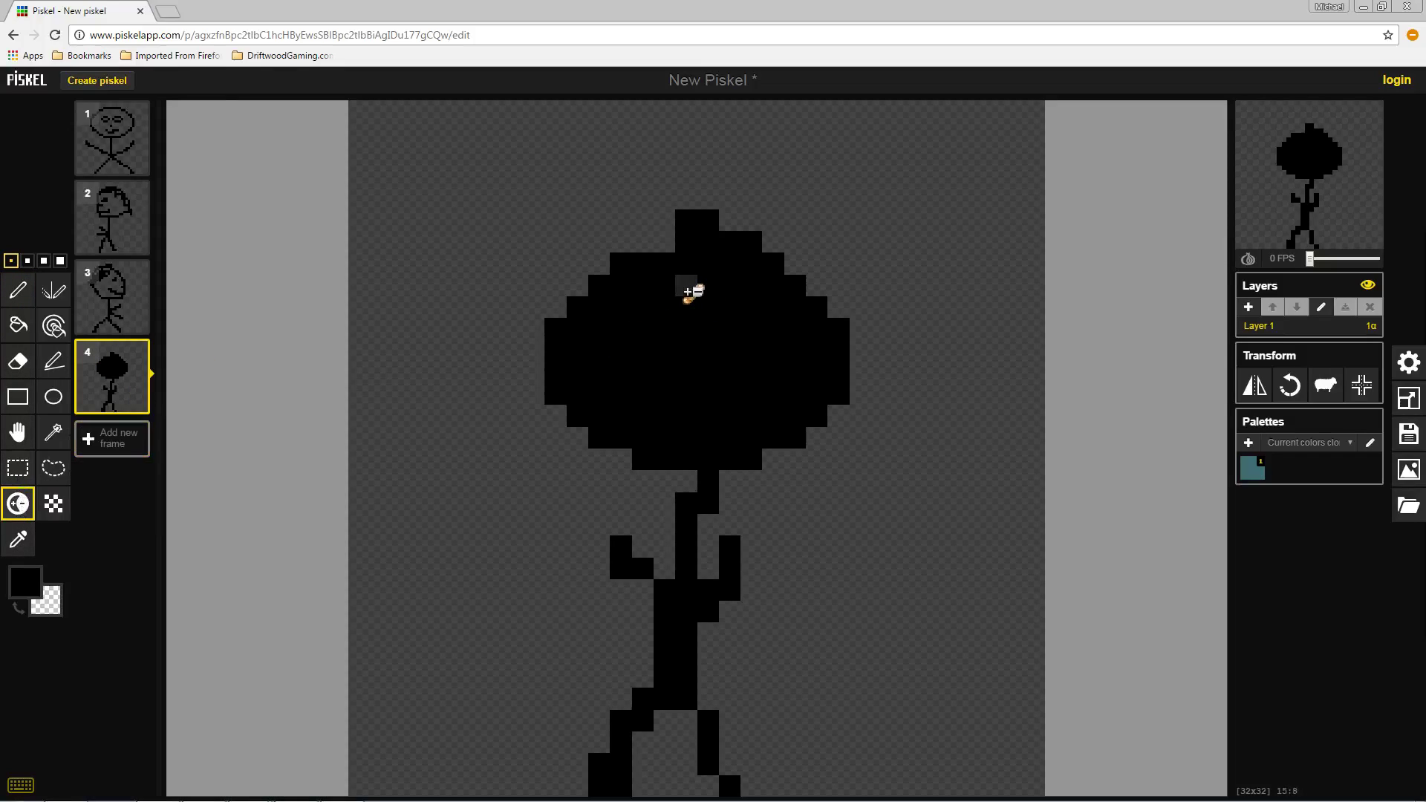
{"action": "mouse_move", "coordinate": [681, 295]}
{"action": "left_mouse_down"}
{"action": "mouse_move", "coordinate": [648, 379]}
{"action": "mouse_move", "coordinate": [740, 354]}
{"action": "mouse_move", "coordinate": [750, 298]}
{"action": "mouse_move", "coordinate": [711, 243]}
{"action": "mouse_move", "coordinate": [781, 306]}
{"action": "mouse_move", "coordinate": [676, 250]}
{"action": "mouse_move", "coordinate": [604, 331]}
{"action": "mouse_move", "coordinate": [619, 315]}
{"action": "mouse_move", "coordinate": [611, 333]}
{"action": "mouse_move", "coordinate": [626, 321]}
{"action": "mouse_move", "coordinate": [668, 367]}
{"action": "mouse_move", "coordinate": [776, 401]}
{"action": "mouse_move", "coordinate": [740, 342]}
{"action": "mouse_move", "coordinate": [793, 324]}
{"action": "mouse_move", "coordinate": [709, 396]}
{"action": "mouse_move", "coordinate": [599, 417]}
{"action": "mouse_move", "coordinate": [658, 327]}
{"action": "left_mouse_up"}
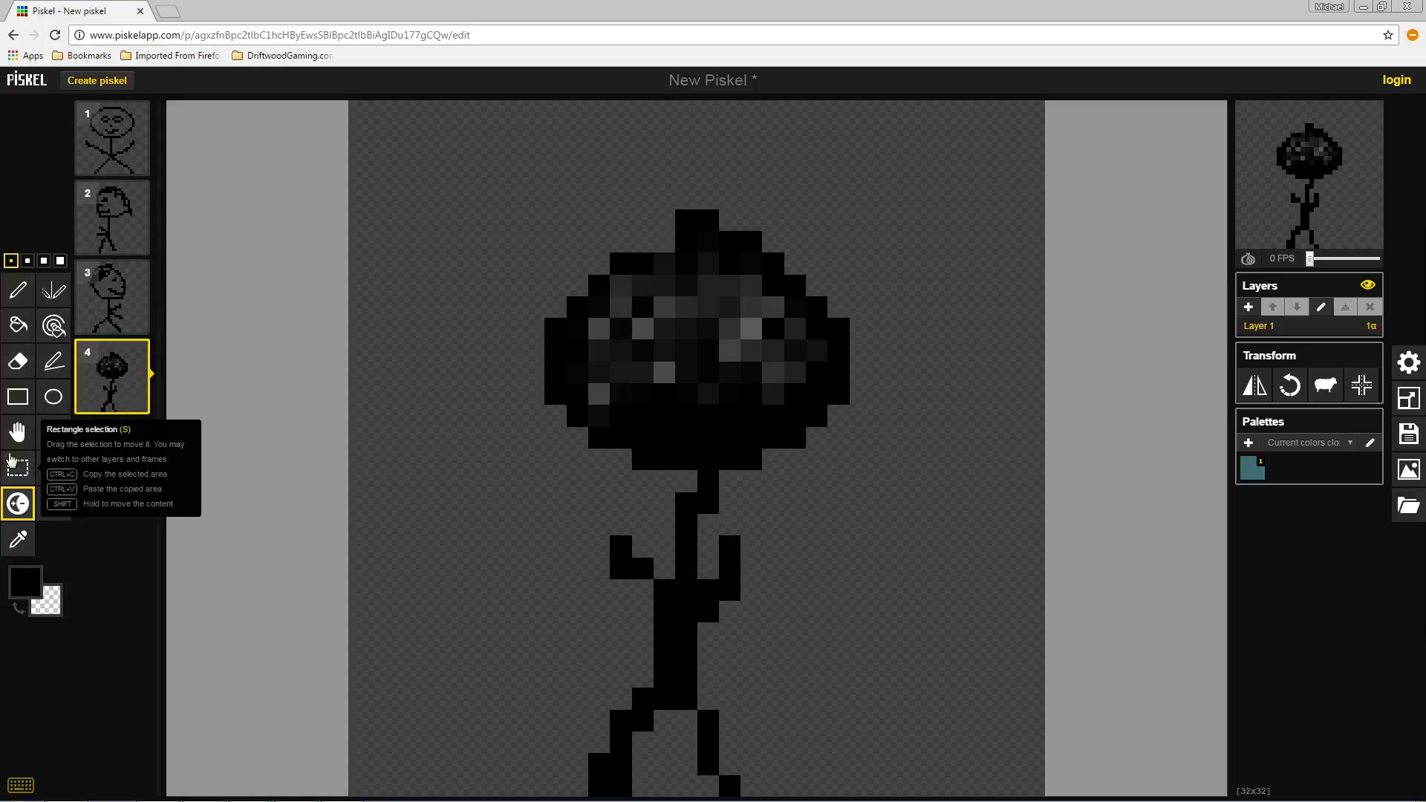
{"action": "left_click", "coordinate": [114, 313]}
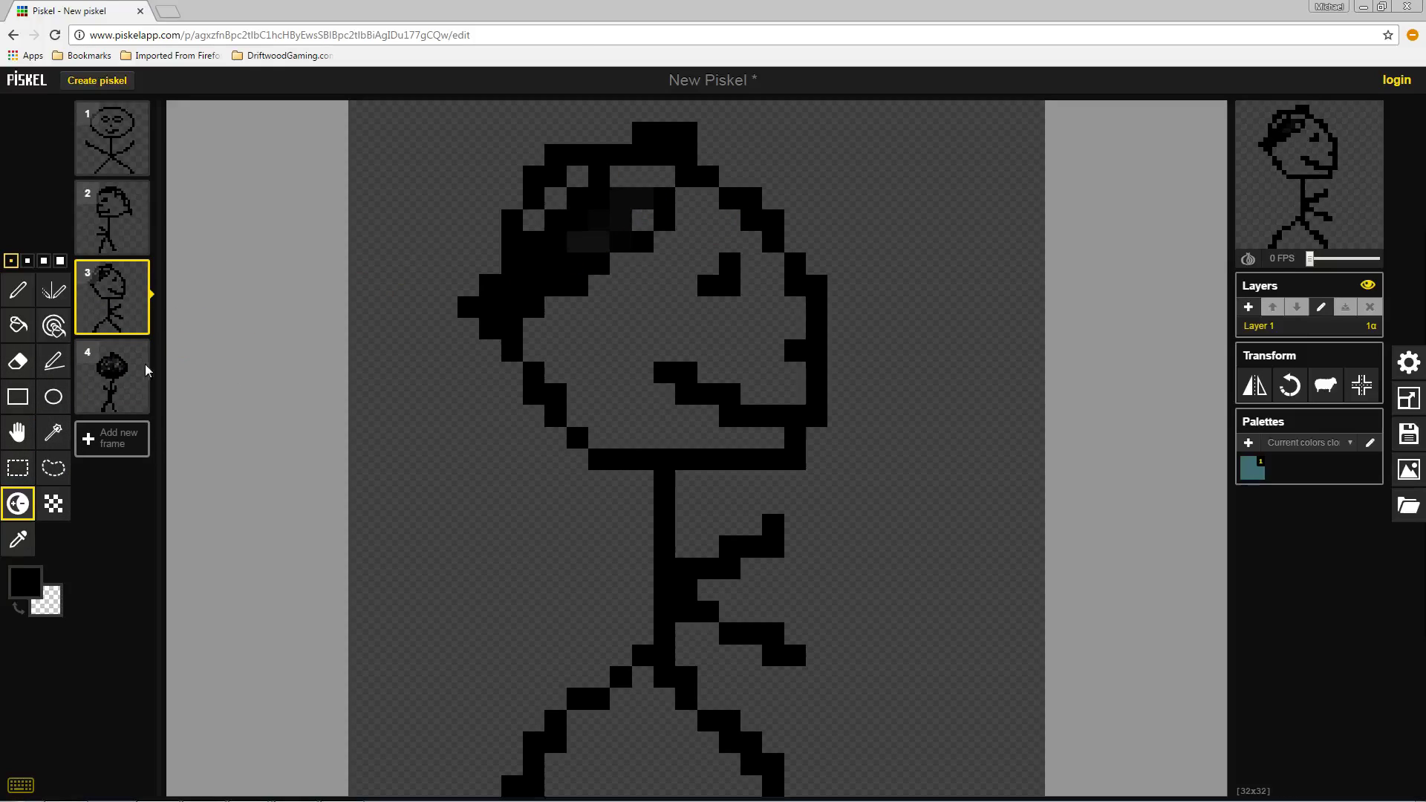
Draw black hair on the frame 3 stick figure and lighten a diagonal streak through it.
{"action": "left_click", "coordinate": [18, 289]}
{"action": "mouse_move", "coordinate": [680, 204]}
{"action": "left_mouse_down"}
{"action": "mouse_move", "coordinate": [683, 242]}
{"action": "mouse_move", "coordinate": [588, 268]}
{"action": "mouse_move", "coordinate": [533, 332]}
{"action": "mouse_move", "coordinate": [520, 322]}
{"action": "mouse_move", "coordinate": [538, 230]}
{"action": "mouse_move", "coordinate": [619, 325]}
{"action": "left_mouse_up"}
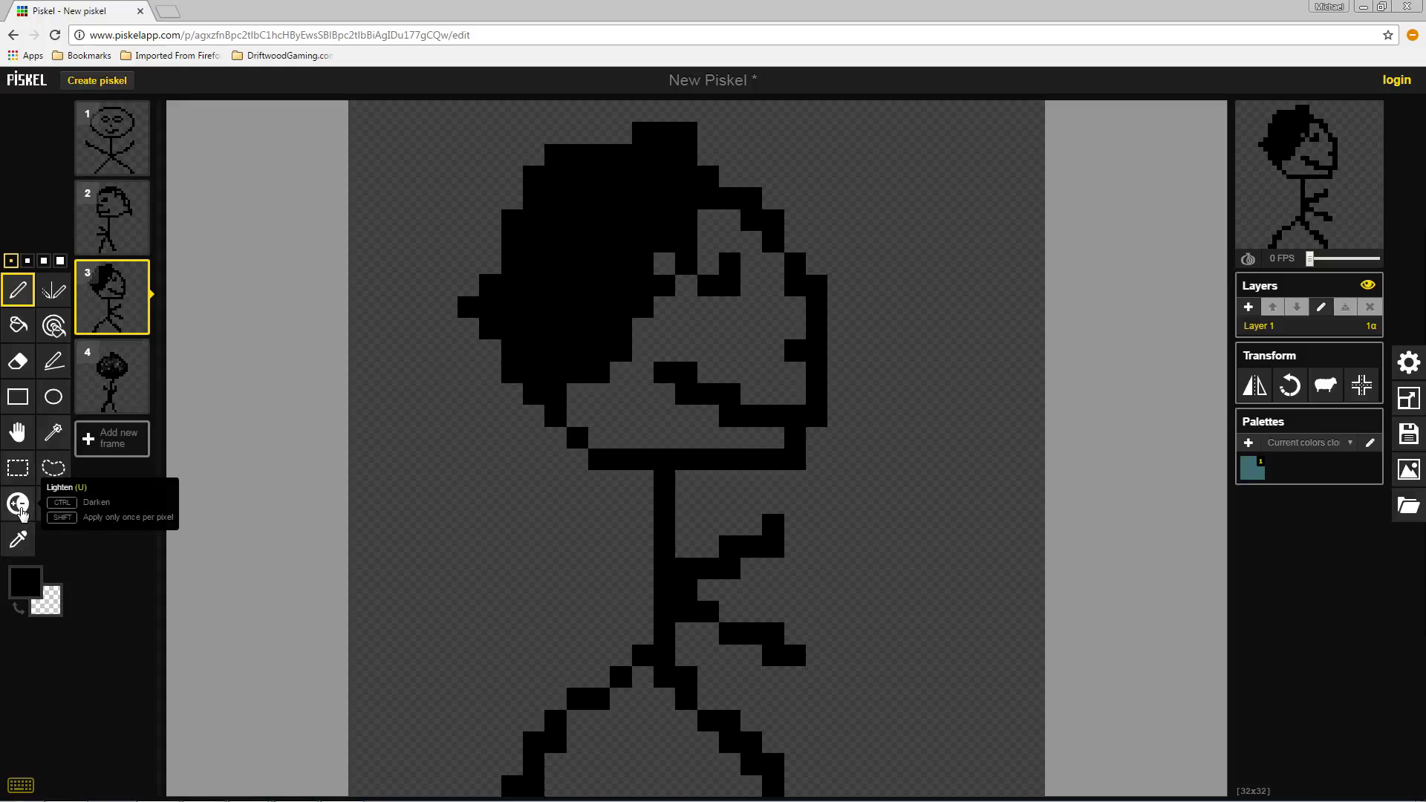
{"action": "left_click", "coordinate": [18, 505]}
{"action": "mouse_move", "coordinate": [576, 267]}
{"action": "left_mouse_down"}
{"action": "mouse_move", "coordinate": [627, 187]}
{"action": "mouse_move", "coordinate": [635, 214]}
{"action": "mouse_move", "coordinate": [665, 227]}
{"action": "mouse_move", "coordinate": [643, 217]}
{"action": "mouse_move", "coordinate": [592, 274]}
{"action": "mouse_move", "coordinate": [576, 195]}
{"action": "mouse_move", "coordinate": [623, 206]}
{"action": "mouse_move", "coordinate": [665, 188]}
{"action": "mouse_move", "coordinate": [669, 245]}
{"action": "mouse_move", "coordinate": [643, 210]}
{"action": "mouse_move", "coordinate": [534, 227]}
{"action": "mouse_move", "coordinate": [580, 213]}
{"action": "mouse_move", "coordinate": [613, 176]}
{"action": "mouse_move", "coordinate": [669, 163]}
{"action": "mouse_move", "coordinate": [662, 187]}
{"action": "mouse_move", "coordinate": [655, 144]}
{"action": "mouse_move", "coordinate": [560, 230]}
{"action": "left_mouse_up"}
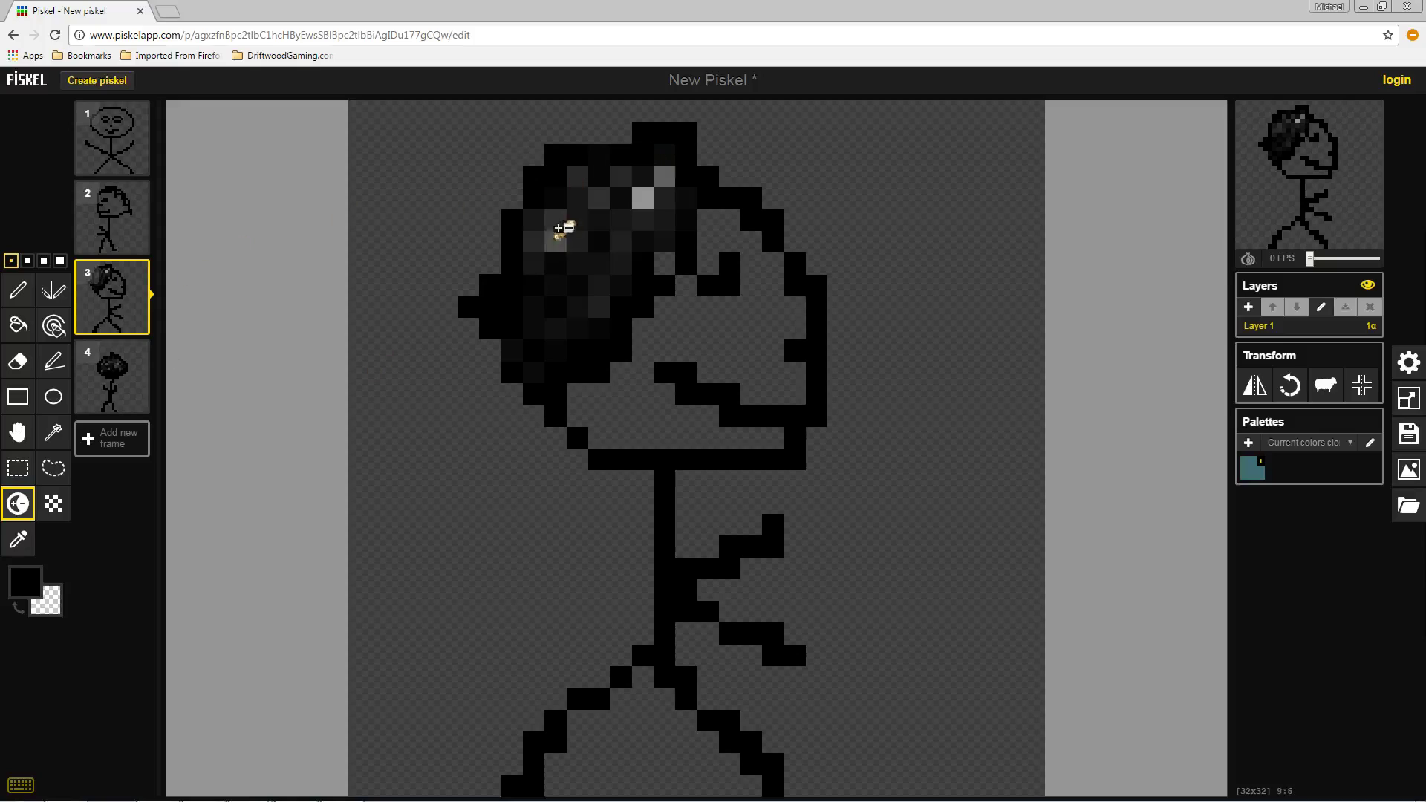
On frame 2, add black hair to the figure and lighten a trail down its right edge.
{"action": "left_click", "coordinate": [104, 222]}
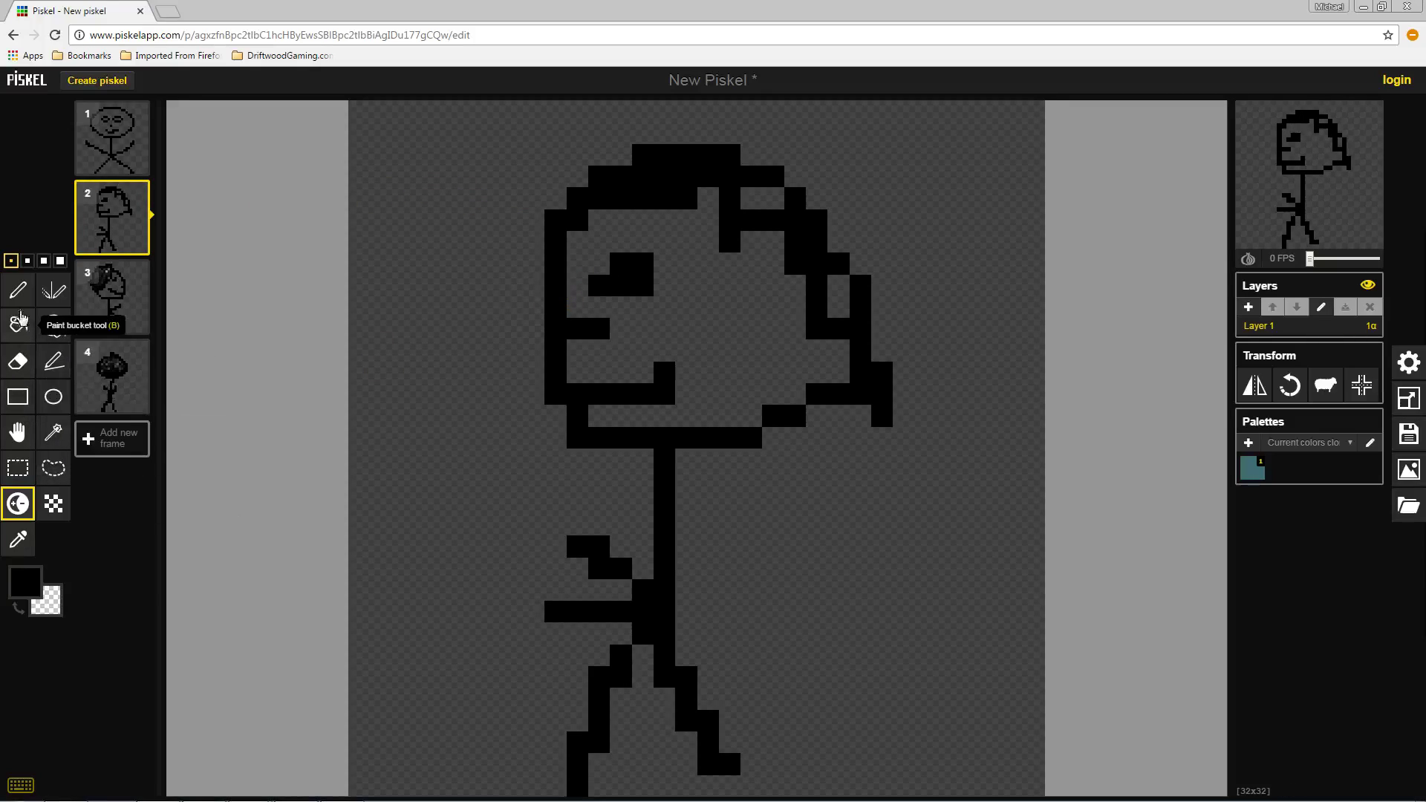
{"action": "left_click", "coordinate": [18, 289]}
{"action": "mouse_move", "coordinate": [709, 219]}
{"action": "left_mouse_down"}
{"action": "mouse_move", "coordinate": [679, 182]}
{"action": "mouse_move", "coordinate": [720, 208]}
{"action": "mouse_move", "coordinate": [738, 193]}
{"action": "mouse_move", "coordinate": [783, 214]}
{"action": "mouse_move", "coordinate": [848, 324]}
{"action": "mouse_move", "coordinate": [859, 361]}
{"action": "mouse_move", "coordinate": [814, 300]}
{"action": "mouse_move", "coordinate": [790, 347]}
{"action": "mouse_move", "coordinate": [818, 346]}
{"action": "mouse_move", "coordinate": [770, 323]}
{"action": "mouse_move", "coordinate": [836, 376]}
{"action": "mouse_move", "coordinate": [788, 377]}
{"action": "left_mouse_up"}
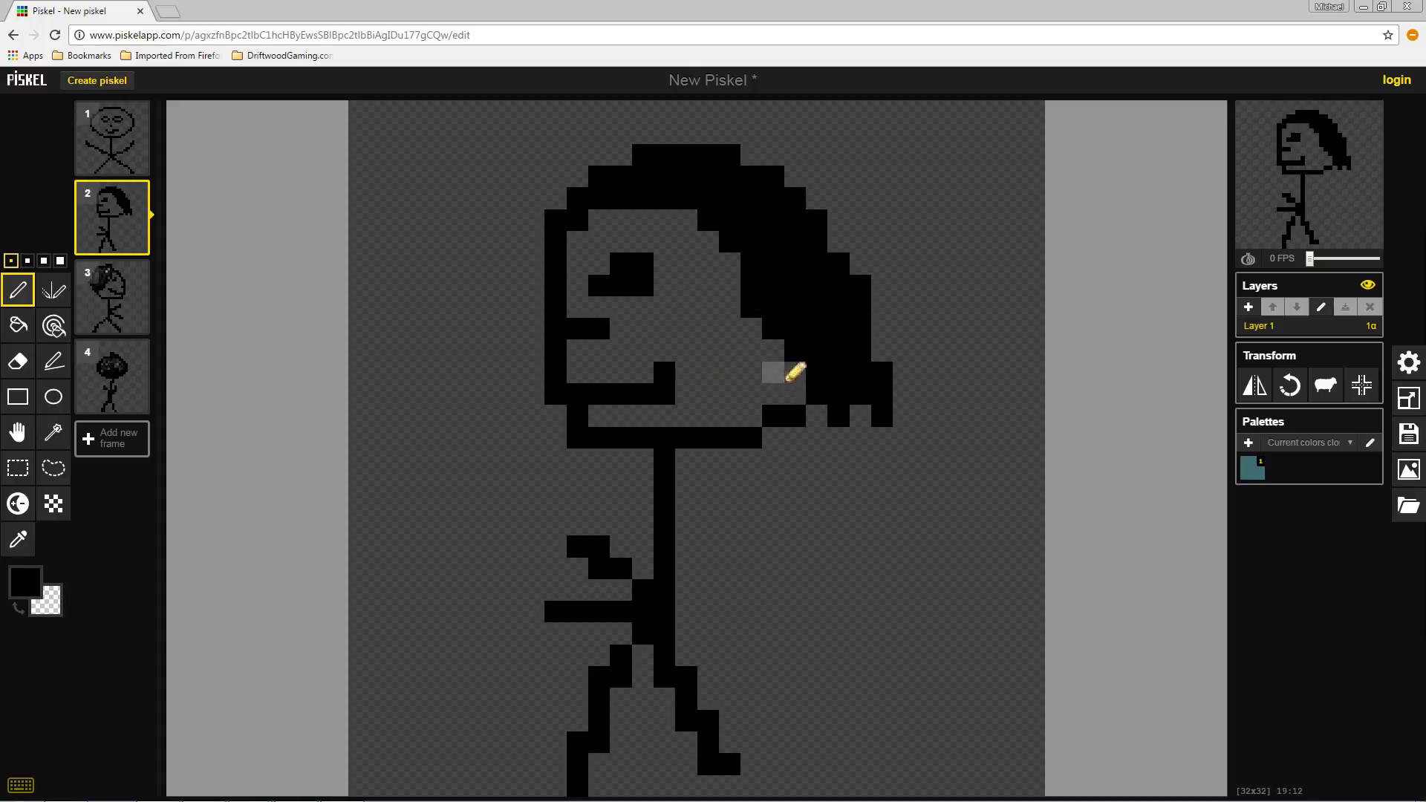
{"action": "left_click", "coordinate": [773, 437]}
{"action": "left_click_drag", "start_coordinate": [713, 233], "coordinate": [745, 256]}
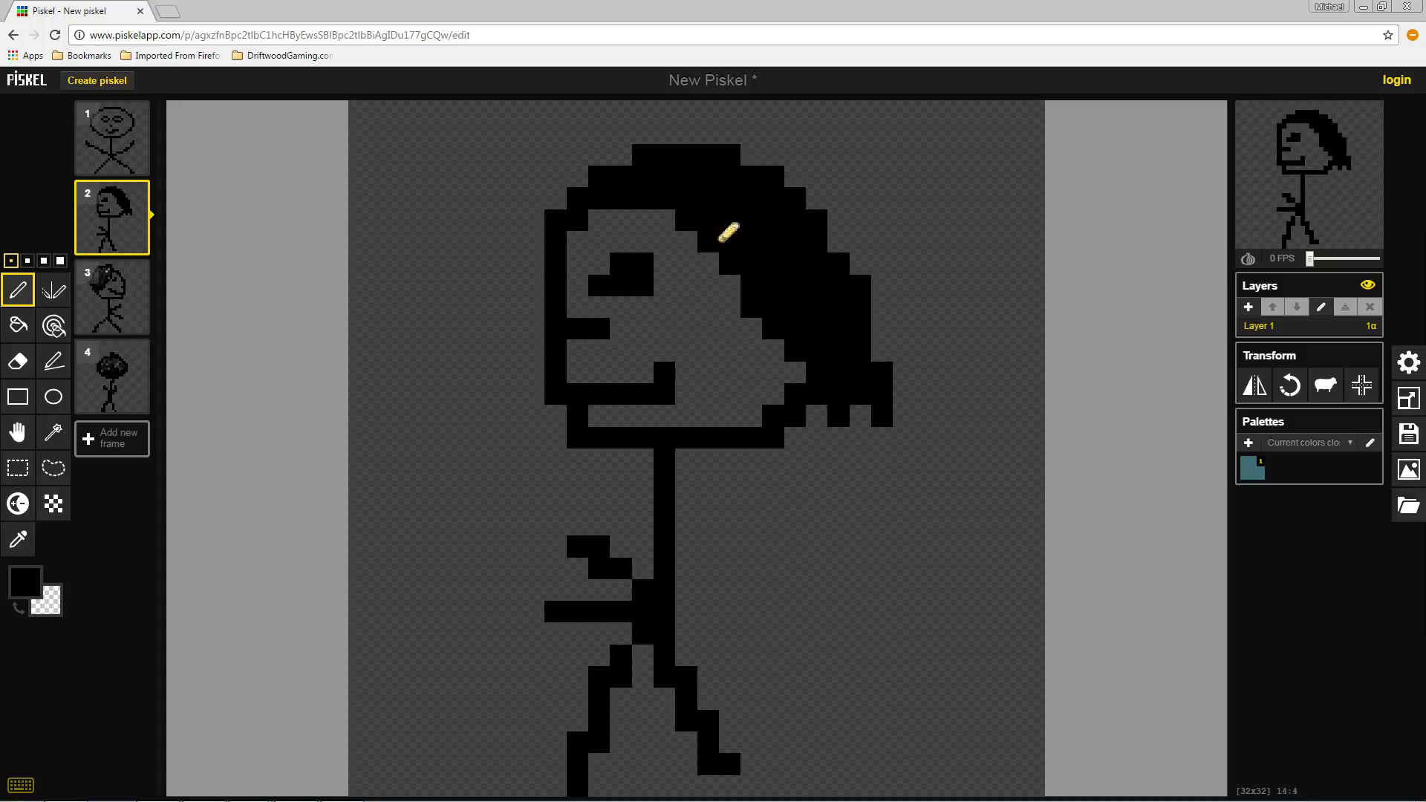
{"action": "left_click", "coordinate": [17, 503]}
{"action": "mouse_move", "coordinate": [736, 227]}
{"action": "left_mouse_down"}
{"action": "mouse_move", "coordinate": [844, 374]}
{"action": "mouse_move", "coordinate": [855, 351]}
{"action": "mouse_move", "coordinate": [831, 304]}
{"action": "mouse_move", "coordinate": [866, 341]}
{"action": "mouse_move", "coordinate": [837, 309]}
{"action": "left_mouse_up"}
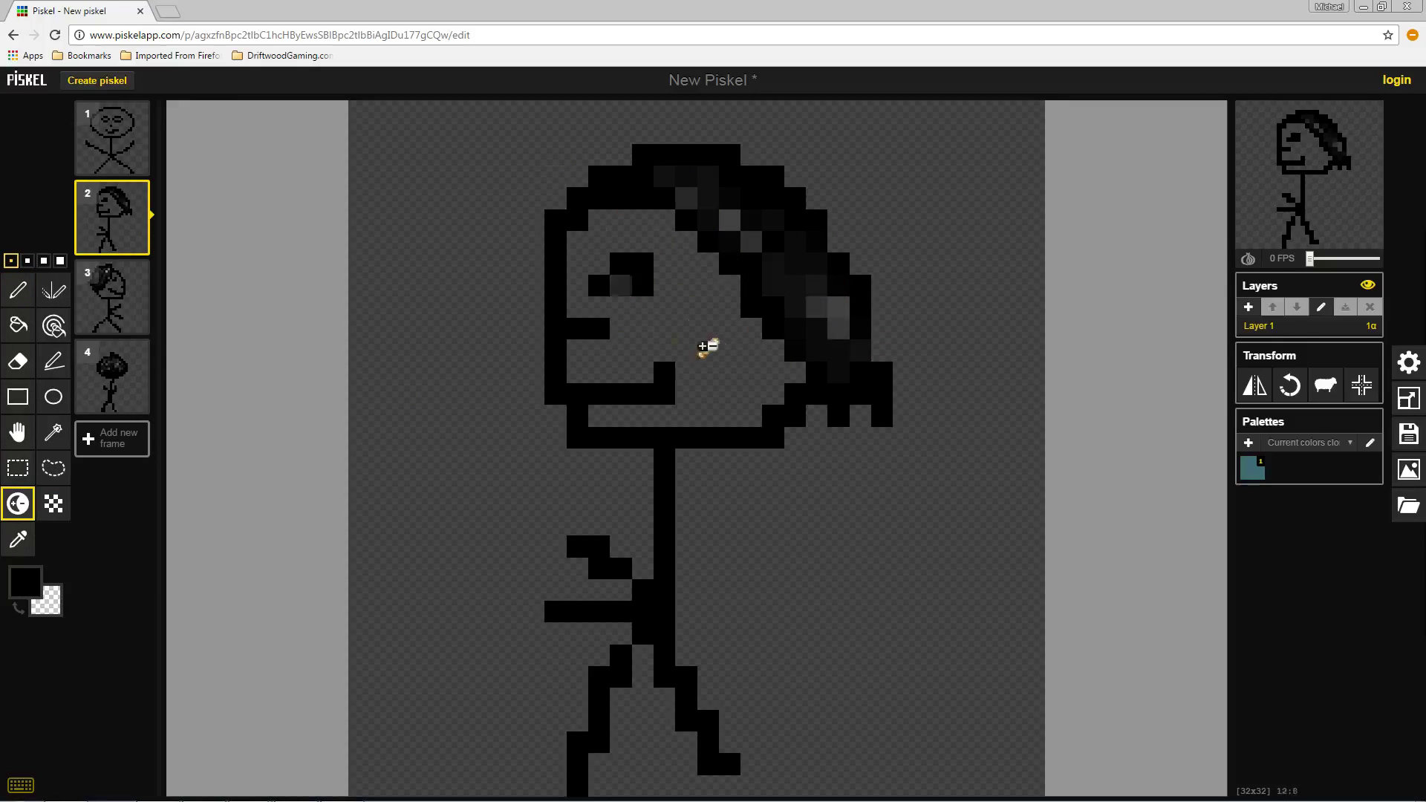
On frame 1, draw rows of black hair across the head and lighten a streak through it.
{"action": "left_click", "coordinate": [109, 154]}
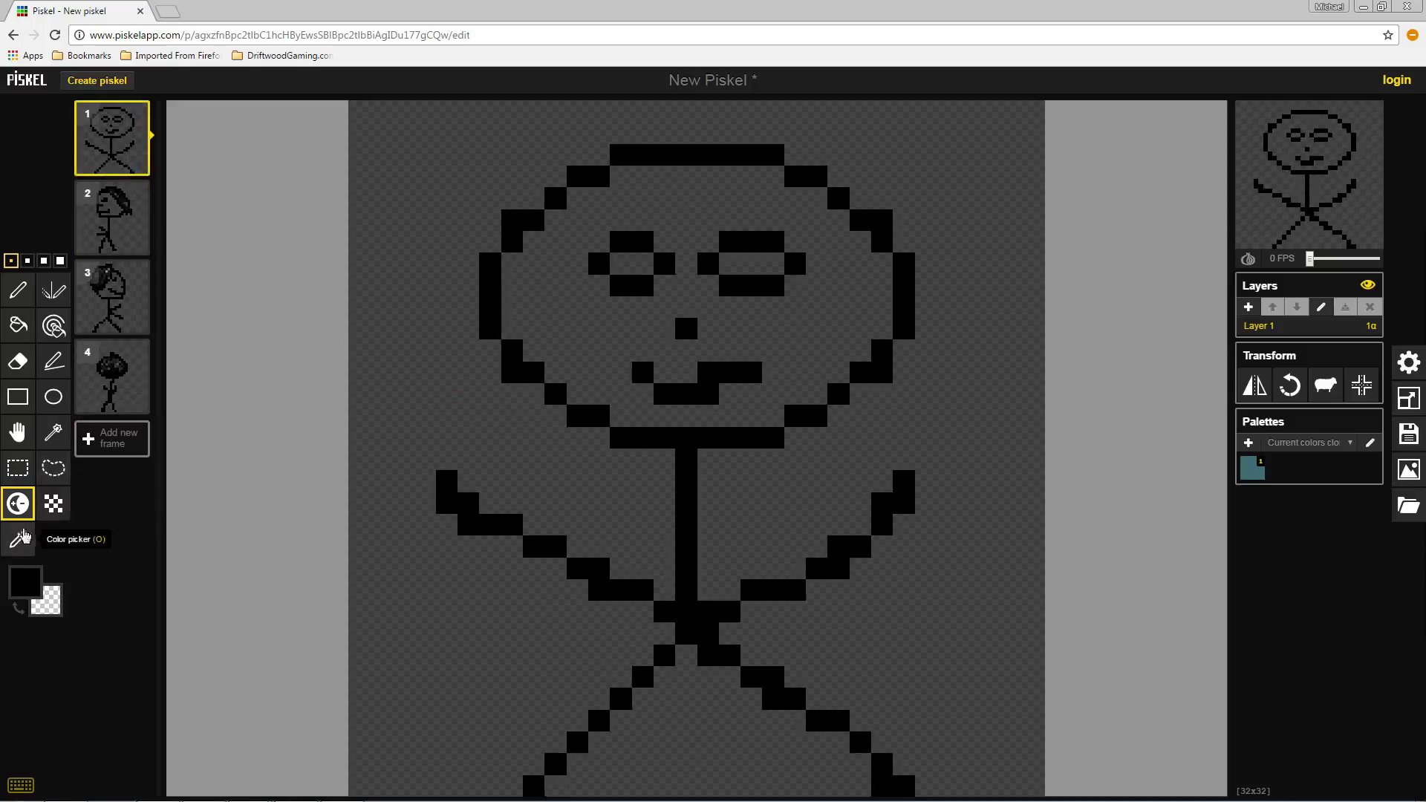
{"action": "left_click", "coordinate": [18, 290]}
{"action": "mouse_move", "coordinate": [644, 178]}
{"action": "left_mouse_down"}
{"action": "mouse_move", "coordinate": [601, 195]}
{"action": "mouse_move", "coordinate": [521, 245]}
{"action": "mouse_move", "coordinate": [724, 176]}
{"action": "mouse_move", "coordinate": [692, 170]}
{"action": "mouse_move", "coordinate": [749, 176]}
{"action": "left_mouse_up"}
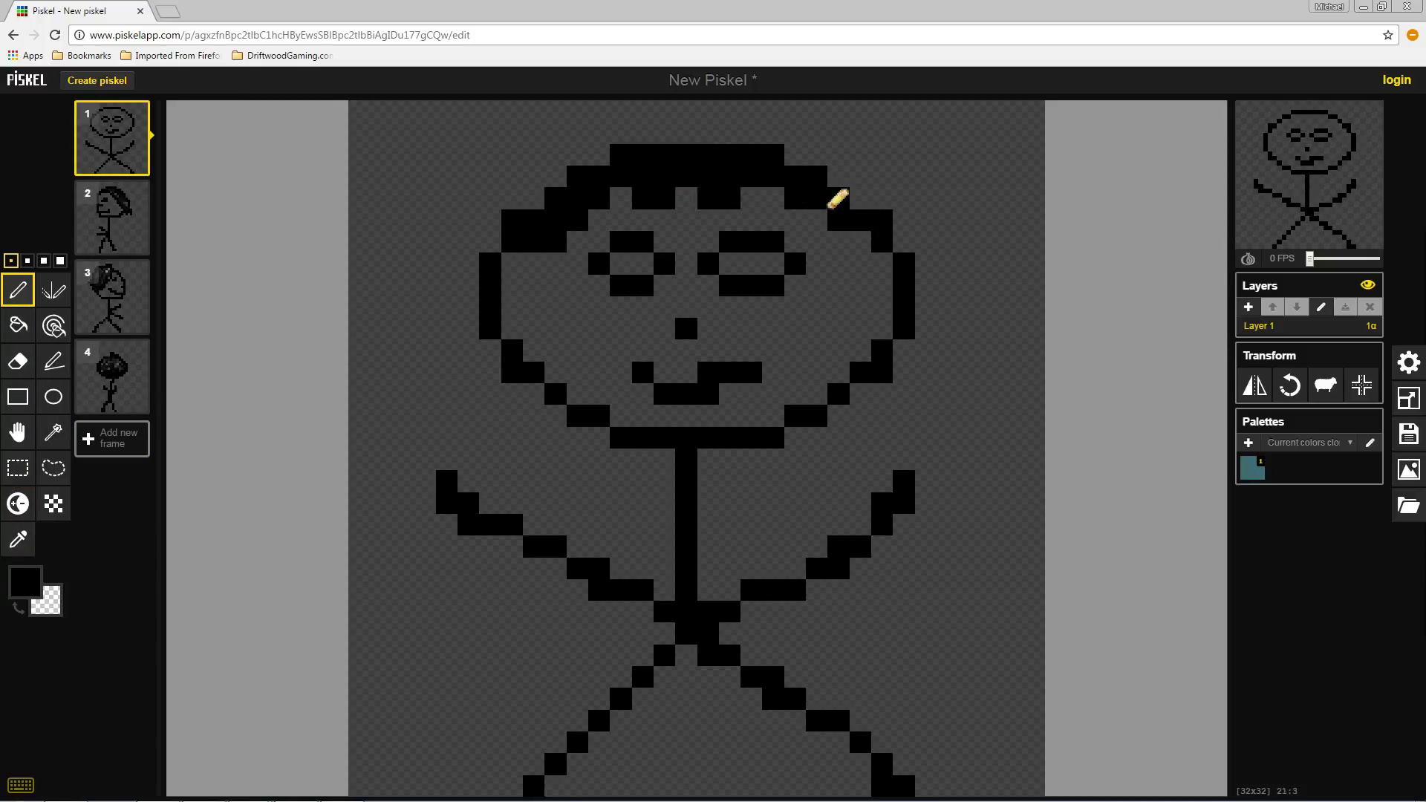
{"action": "mouse_move", "coordinate": [842, 221]}
{"action": "left_mouse_down"}
{"action": "mouse_move", "coordinate": [896, 282]}
{"action": "mouse_move", "coordinate": [763, 217]}
{"action": "mouse_move", "coordinate": [614, 202]}
{"action": "mouse_move", "coordinate": [503, 264]}
{"action": "mouse_move", "coordinate": [567, 183]}
{"action": "mouse_move", "coordinate": [724, 161]}
{"action": "left_mouse_up"}
{"action": "left_click_drag", "start_coordinate": [593, 160], "coordinate": [794, 158]}
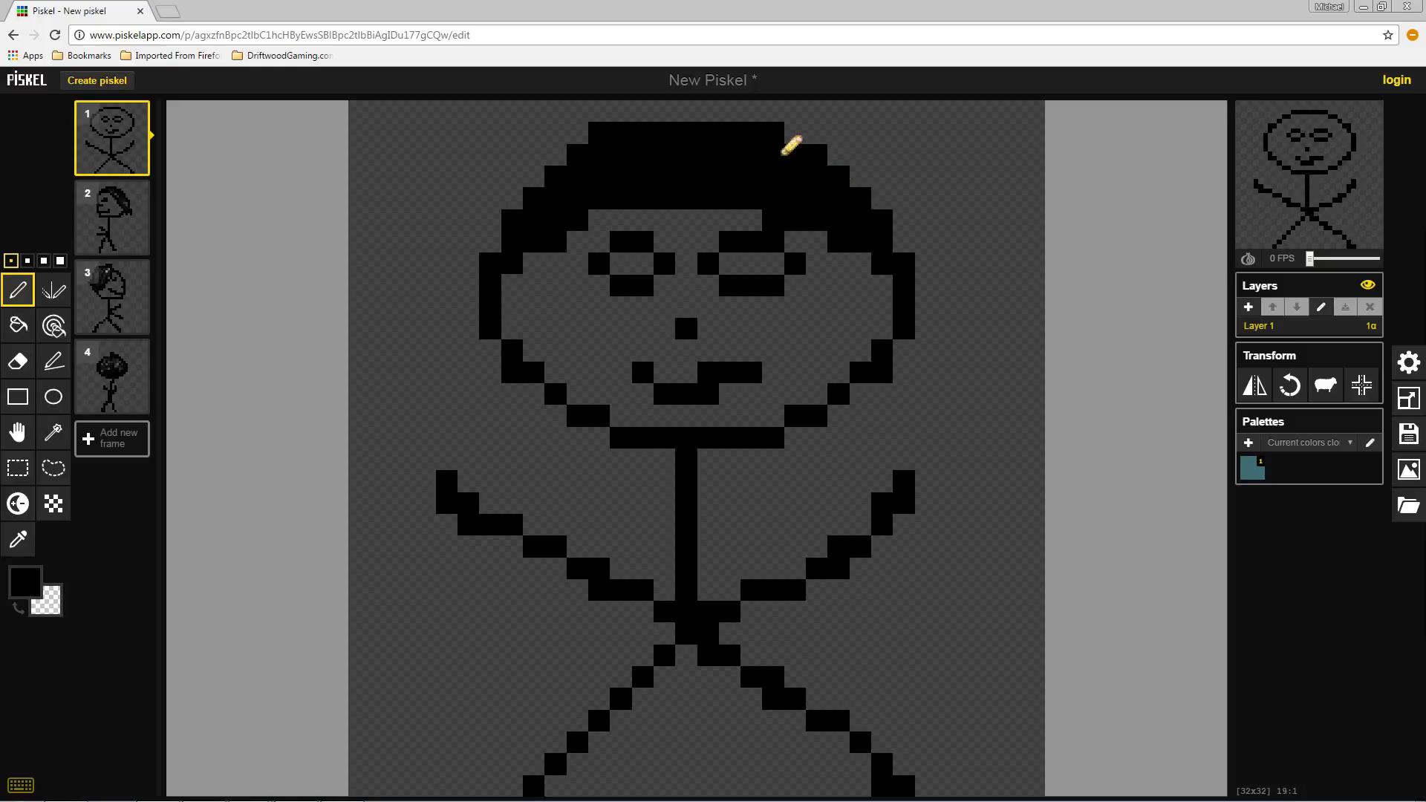
{"action": "left_click", "coordinate": [17, 504]}
{"action": "mouse_move", "coordinate": [557, 215]}
{"action": "left_mouse_down"}
{"action": "mouse_move", "coordinate": [581, 196]}
{"action": "mouse_move", "coordinate": [654, 208]}
{"action": "mouse_move", "coordinate": [663, 193]}
{"action": "mouse_move", "coordinate": [799, 191]}
{"action": "mouse_move", "coordinate": [869, 239]}
{"action": "mouse_move", "coordinate": [789, 179]}
{"action": "mouse_move", "coordinate": [683, 144]}
{"action": "mouse_move", "coordinate": [797, 156]}
{"action": "mouse_move", "coordinate": [720, 137]}
{"action": "mouse_move", "coordinate": [594, 158]}
{"action": "mouse_move", "coordinate": [629, 160]}
{"action": "mouse_move", "coordinate": [563, 181]}
{"action": "mouse_move", "coordinate": [517, 253]}
{"action": "left_mouse_up"}
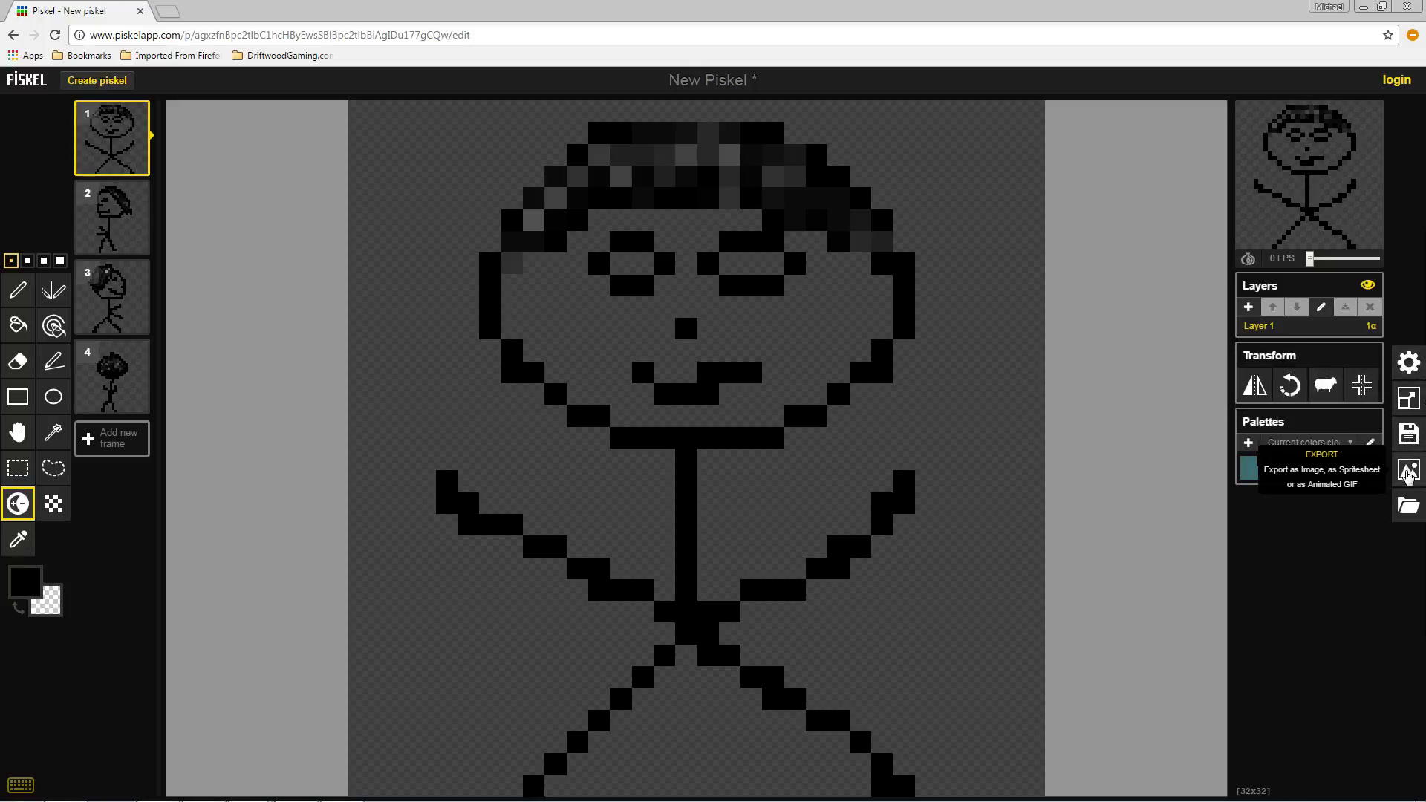
Download the four frames as a 1-column, 4-row PNG spritesheet at 1.5x scale.
{"action": "left_click", "coordinate": [1408, 471]}
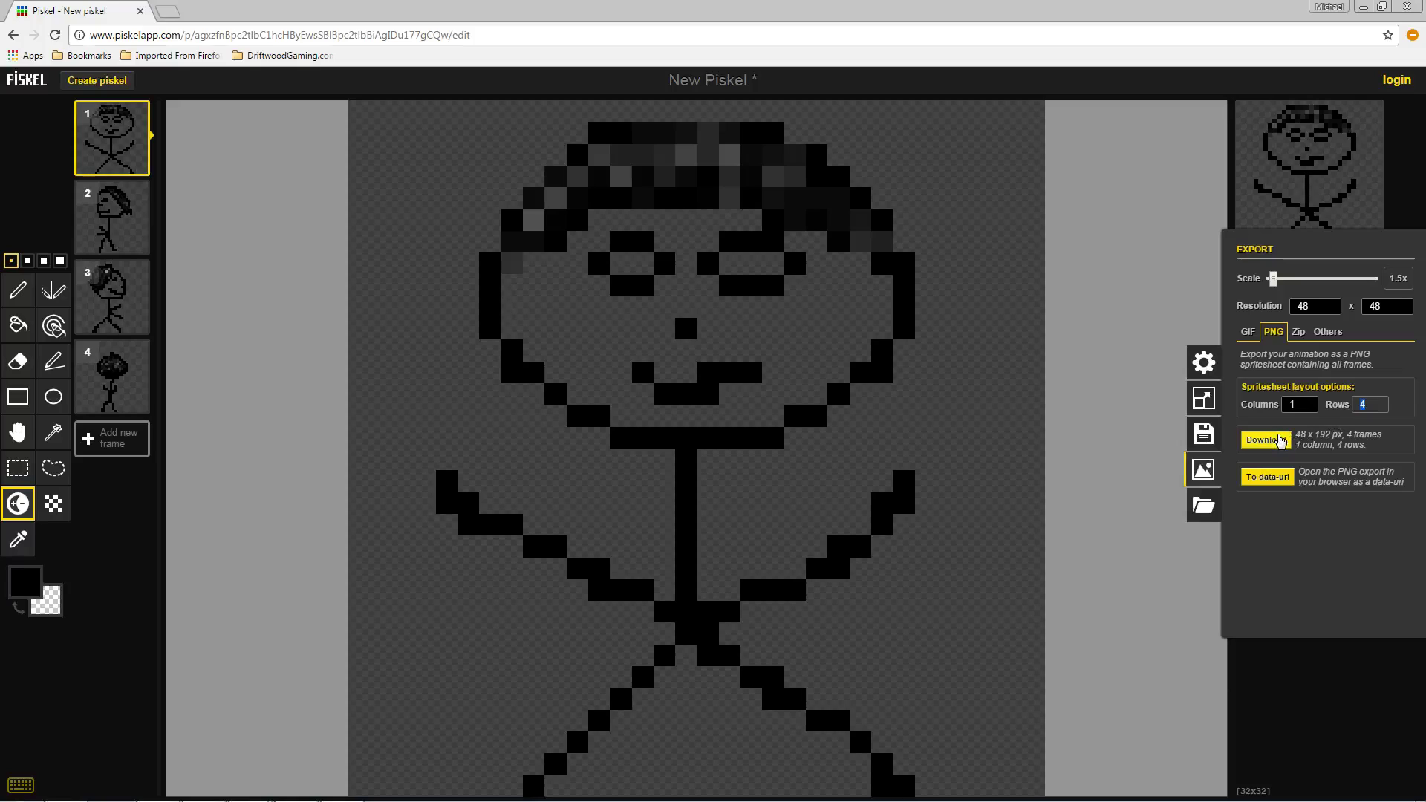
{"action": "left_click", "coordinate": [1279, 441]}
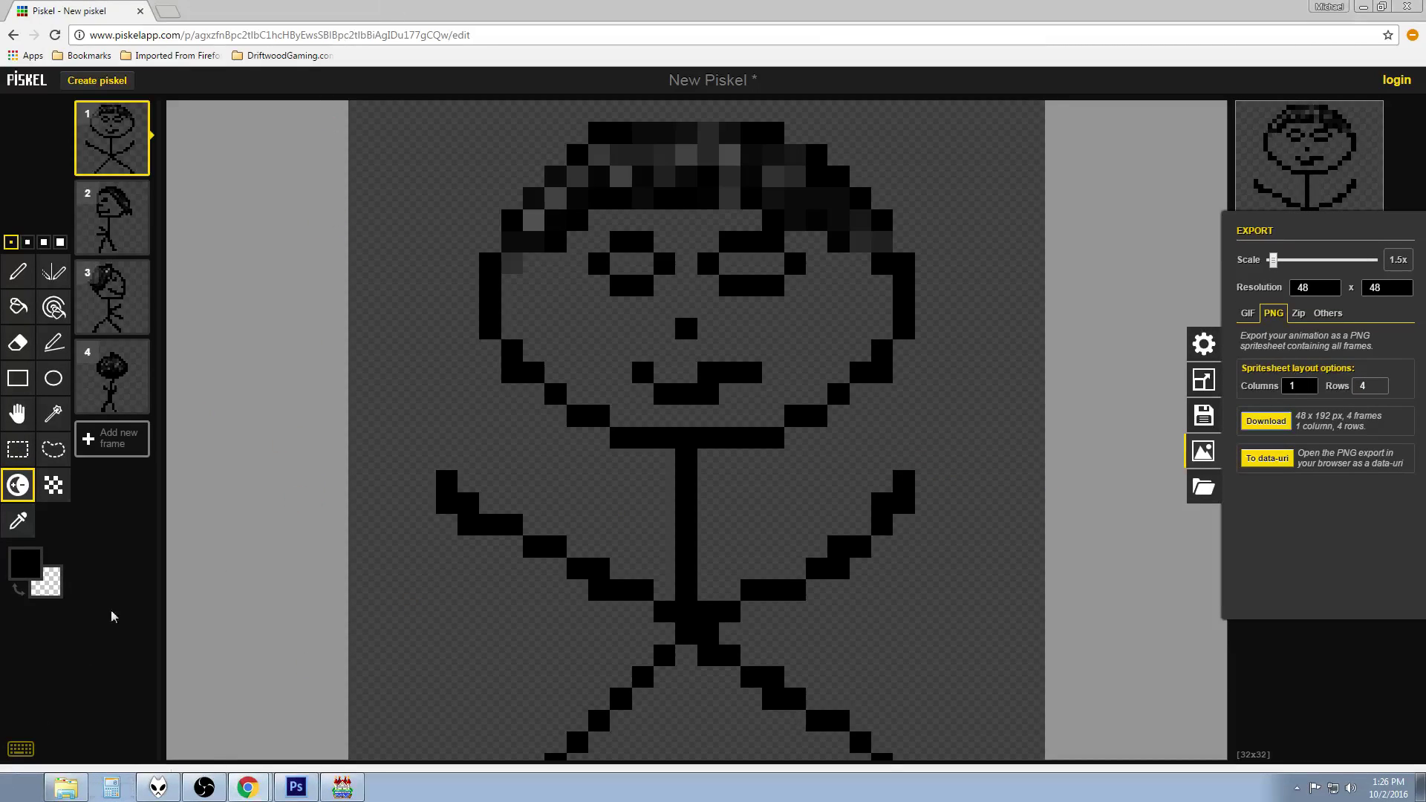
Locate the downloaded New Piskel (1).png in its folder and copy it.
{"action": "right_click", "coordinate": [113, 784]}
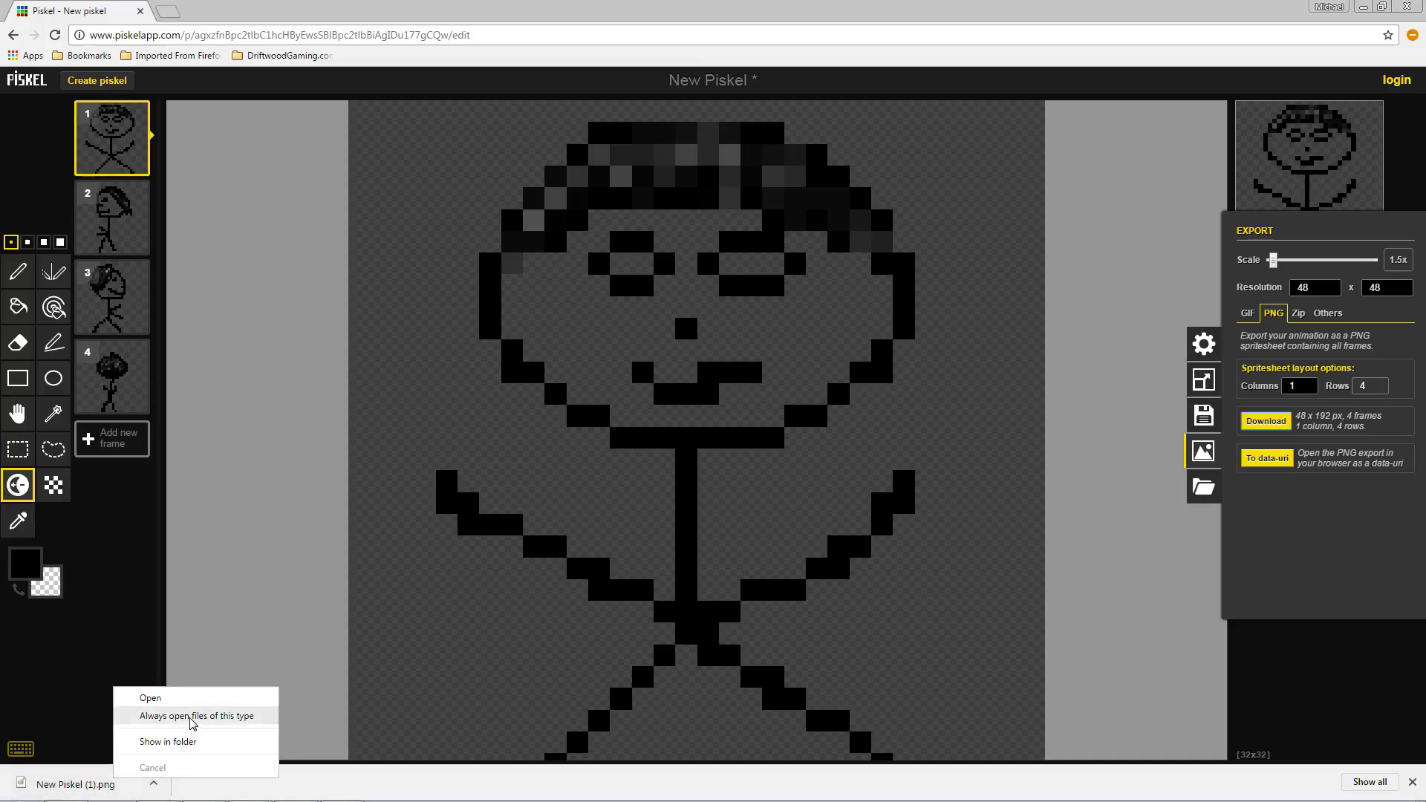
{"action": "left_click", "coordinate": [187, 741]}
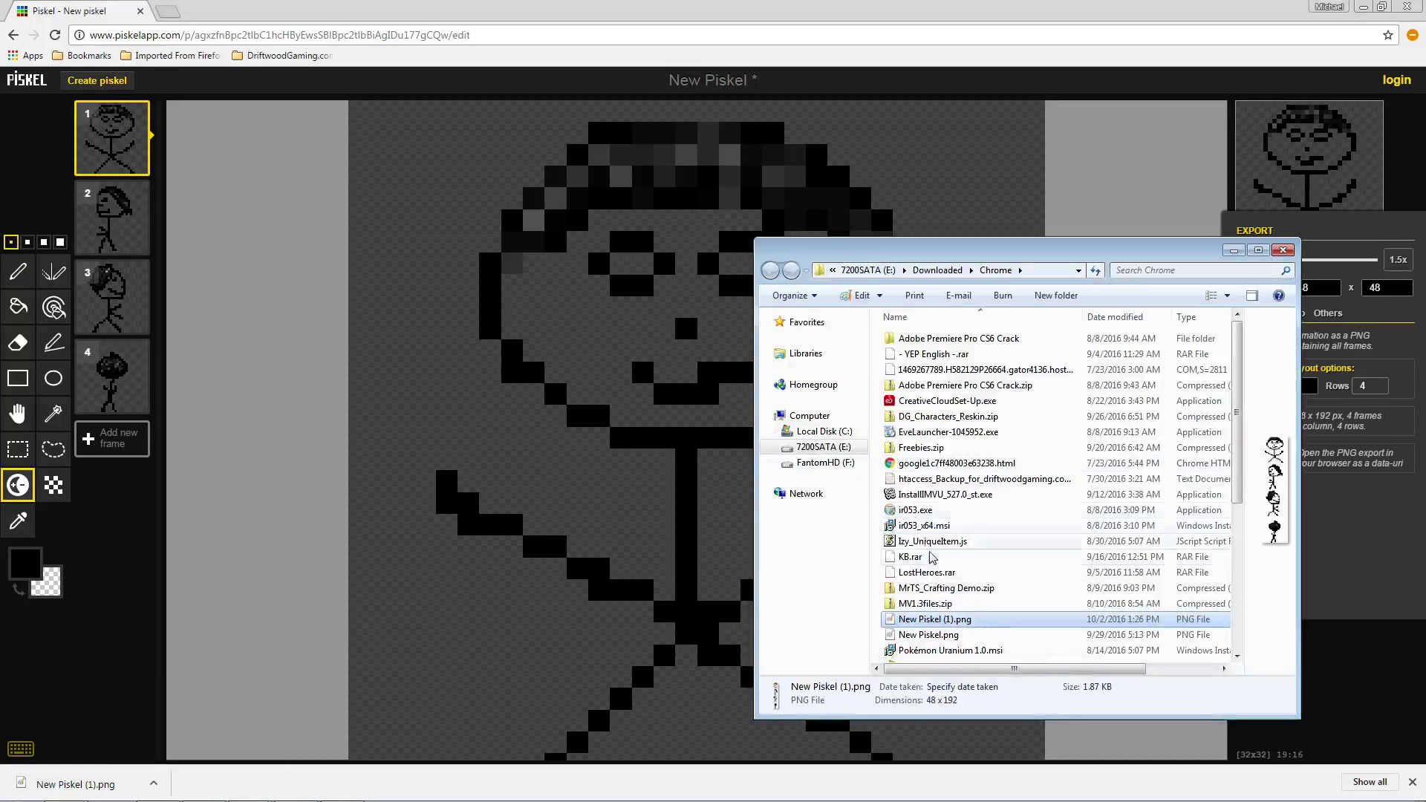
{"action": "right_click", "coordinate": [934, 619]}
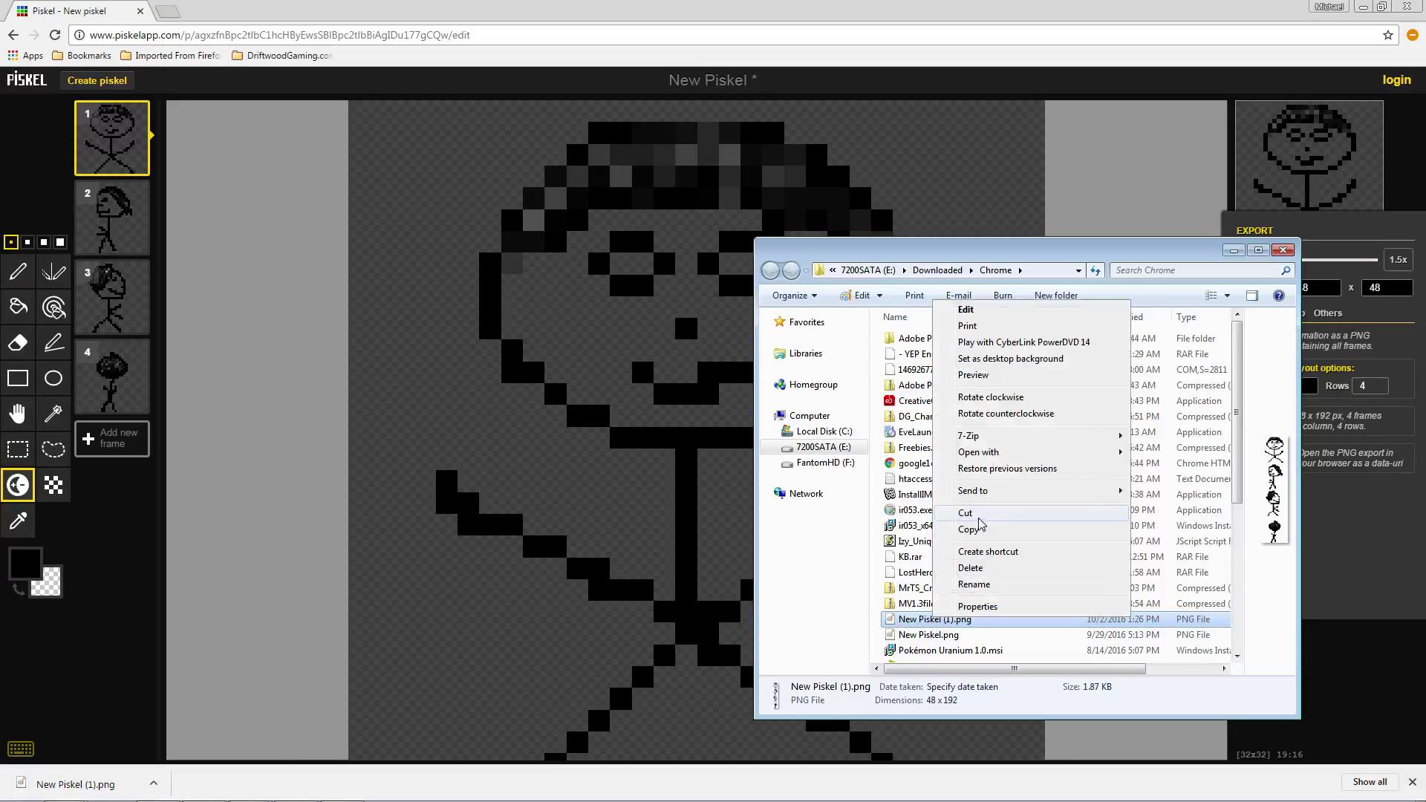
{"action": "left_click", "coordinate": [977, 528]}
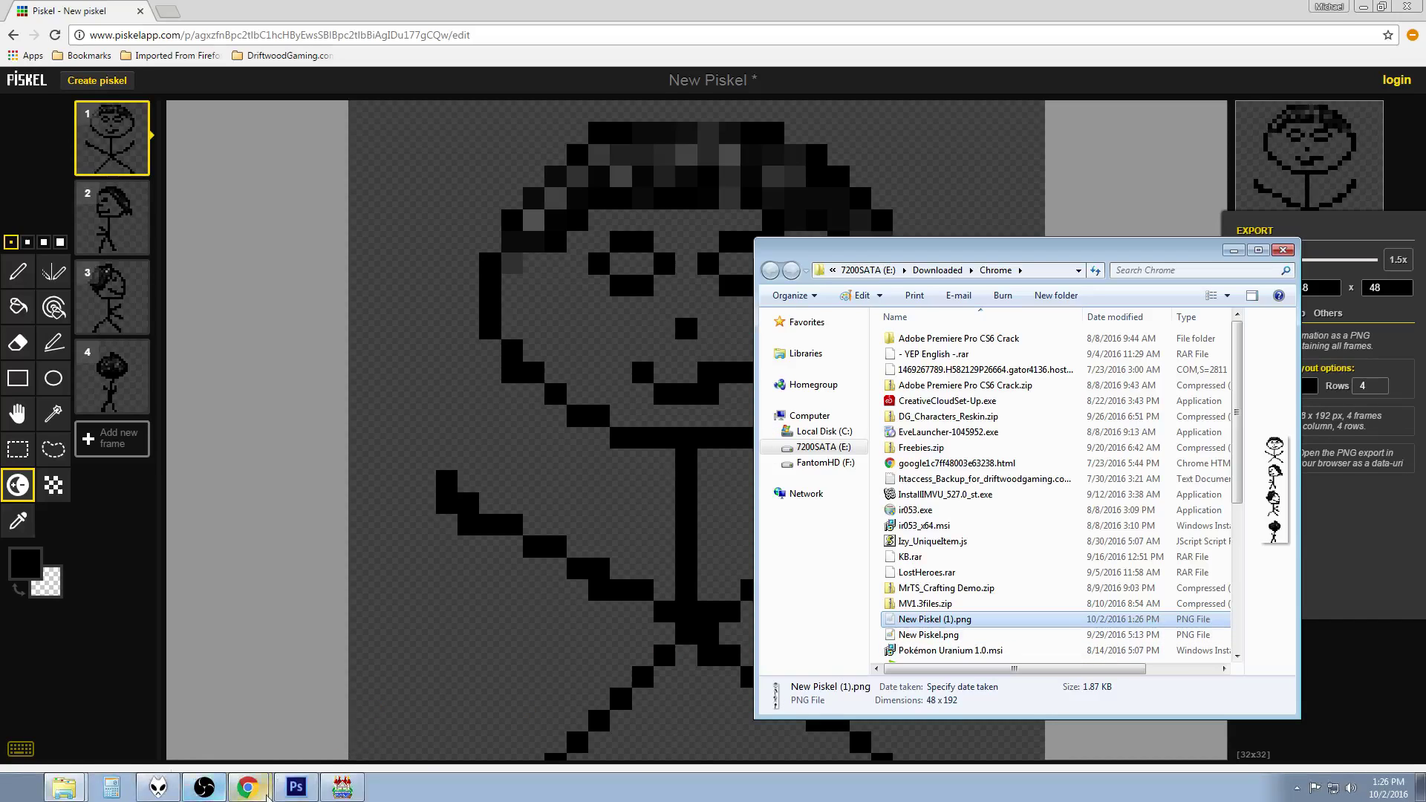
Paste the spritesheet into the RPG Maker MV project's img/characters folder.
{"action": "left_click", "coordinate": [295, 787]}
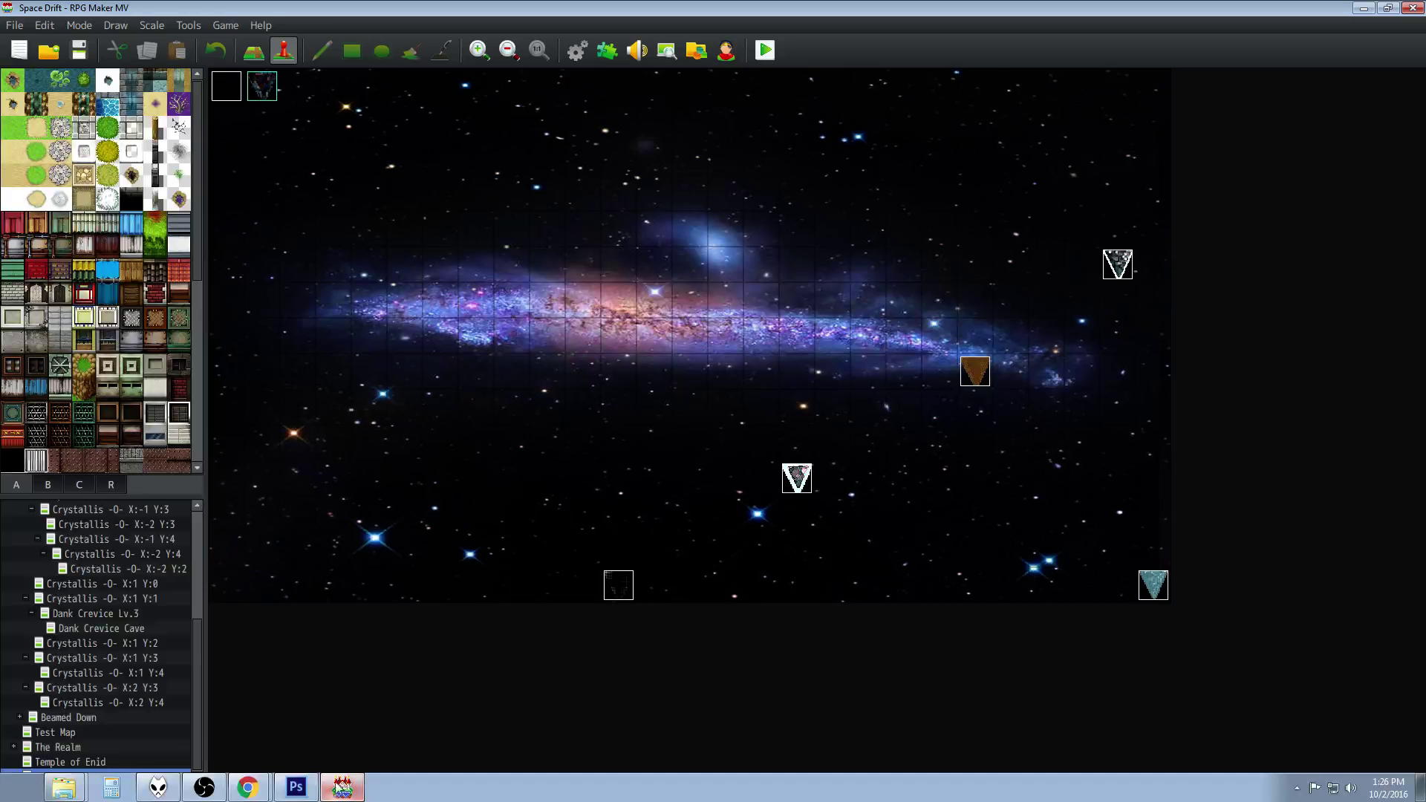
{"action": "left_click", "coordinate": [340, 787]}
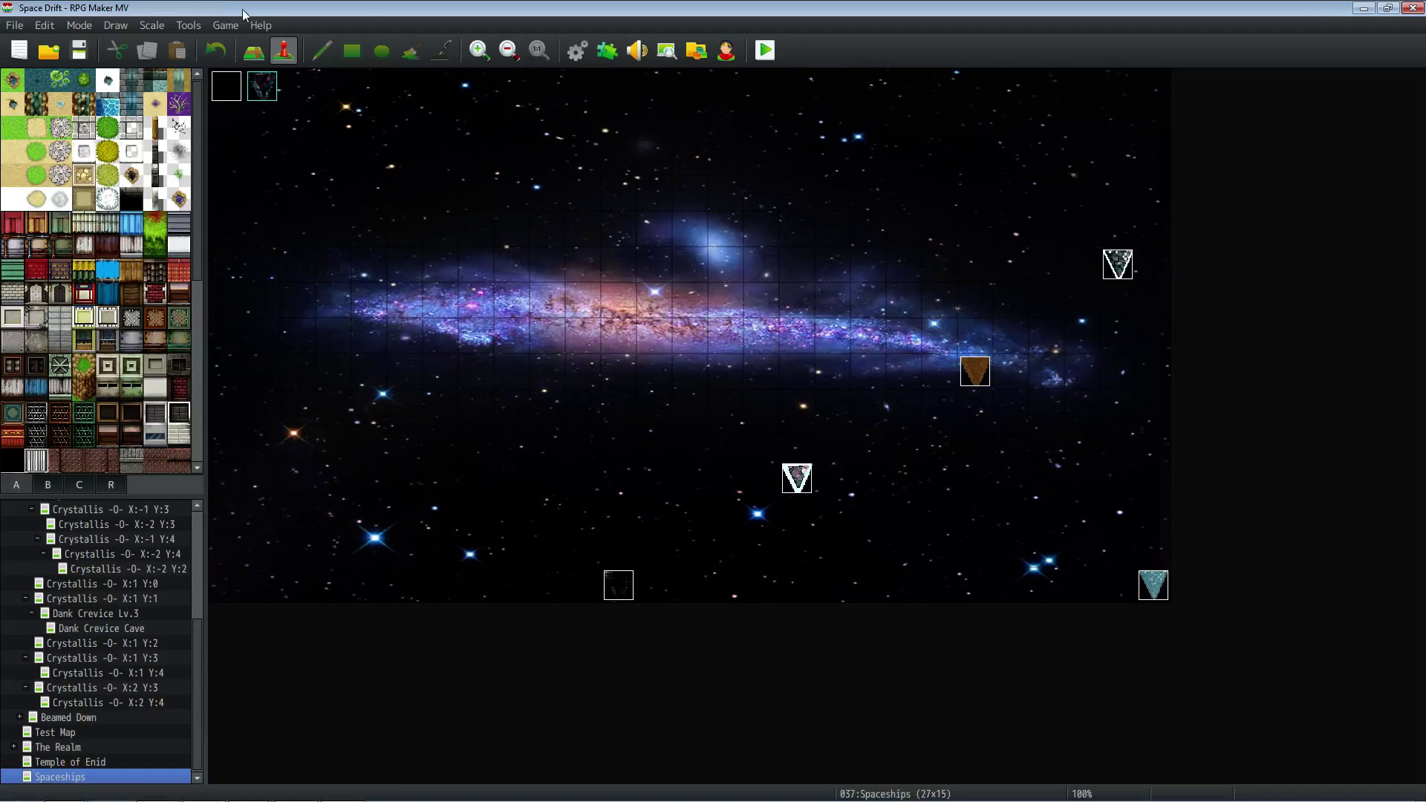
{"action": "left_click", "coordinate": [227, 26]}
{"action": "left_click", "coordinate": [246, 66]}
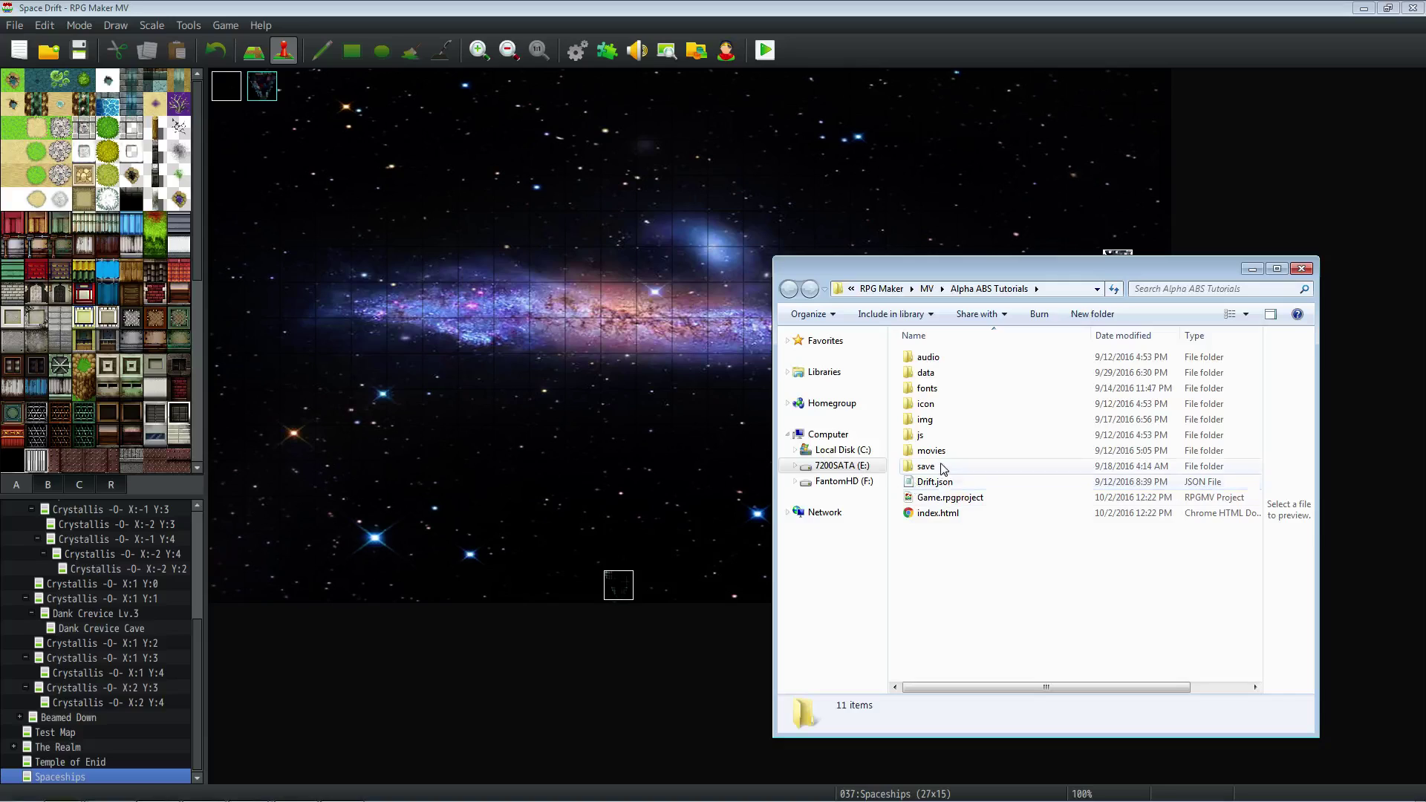
{"action": "double_click", "coordinate": [927, 420]}
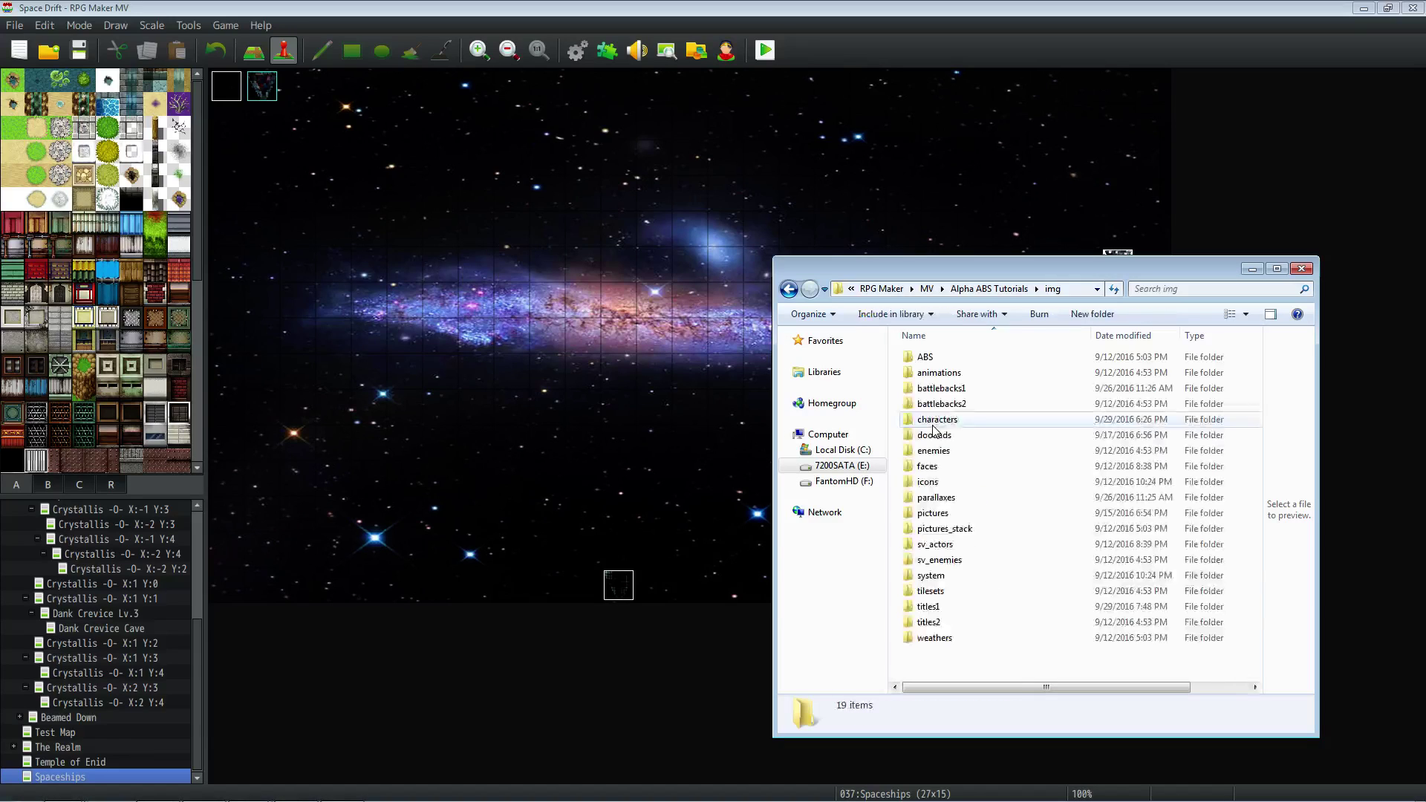
{"action": "double_click", "coordinate": [946, 420]}
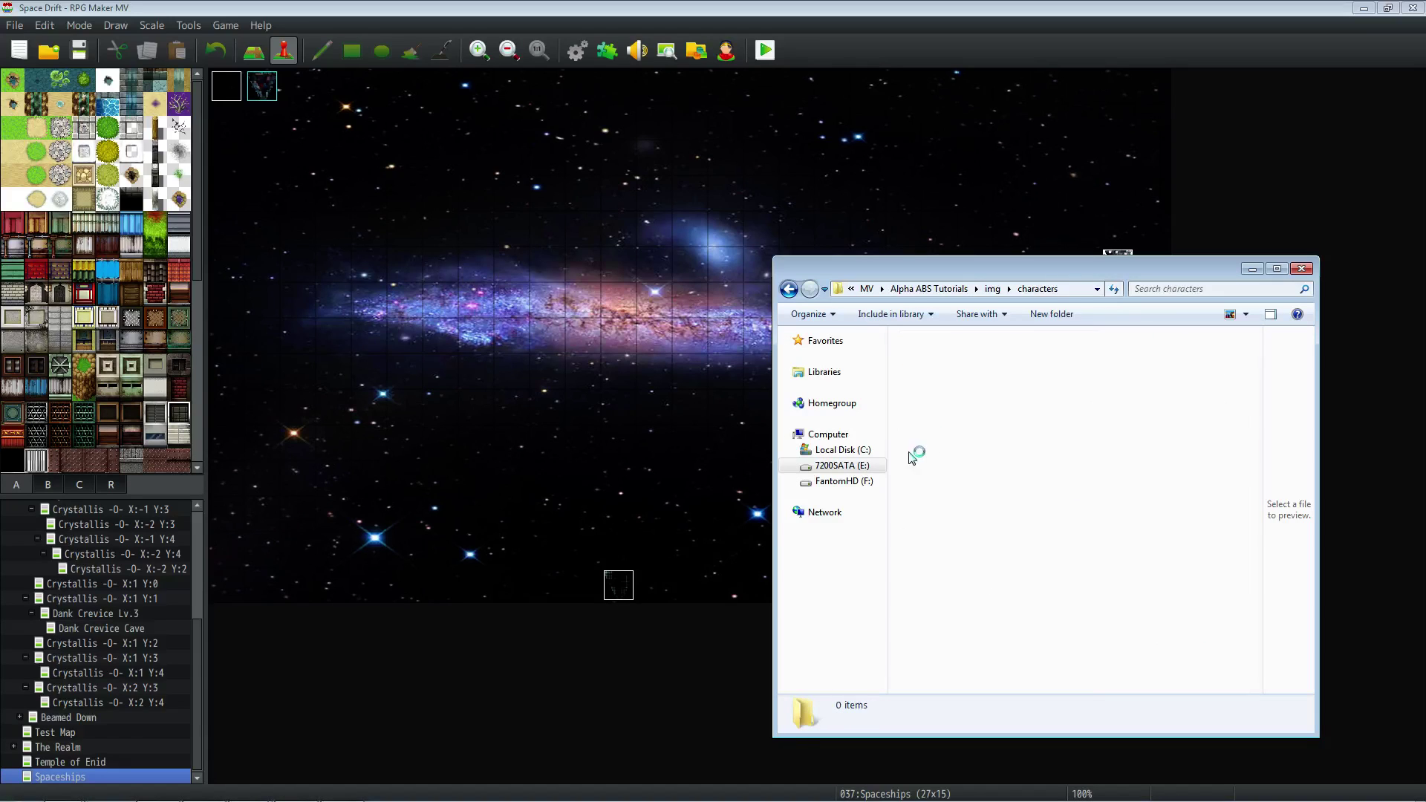
{"action": "right_click", "coordinate": [894, 483]}
{"action": "left_click", "coordinate": [936, 579]}
Rename New Piskel (1).png to 'Stickguy template'.
{"action": "right_click", "coordinate": [981, 439]}
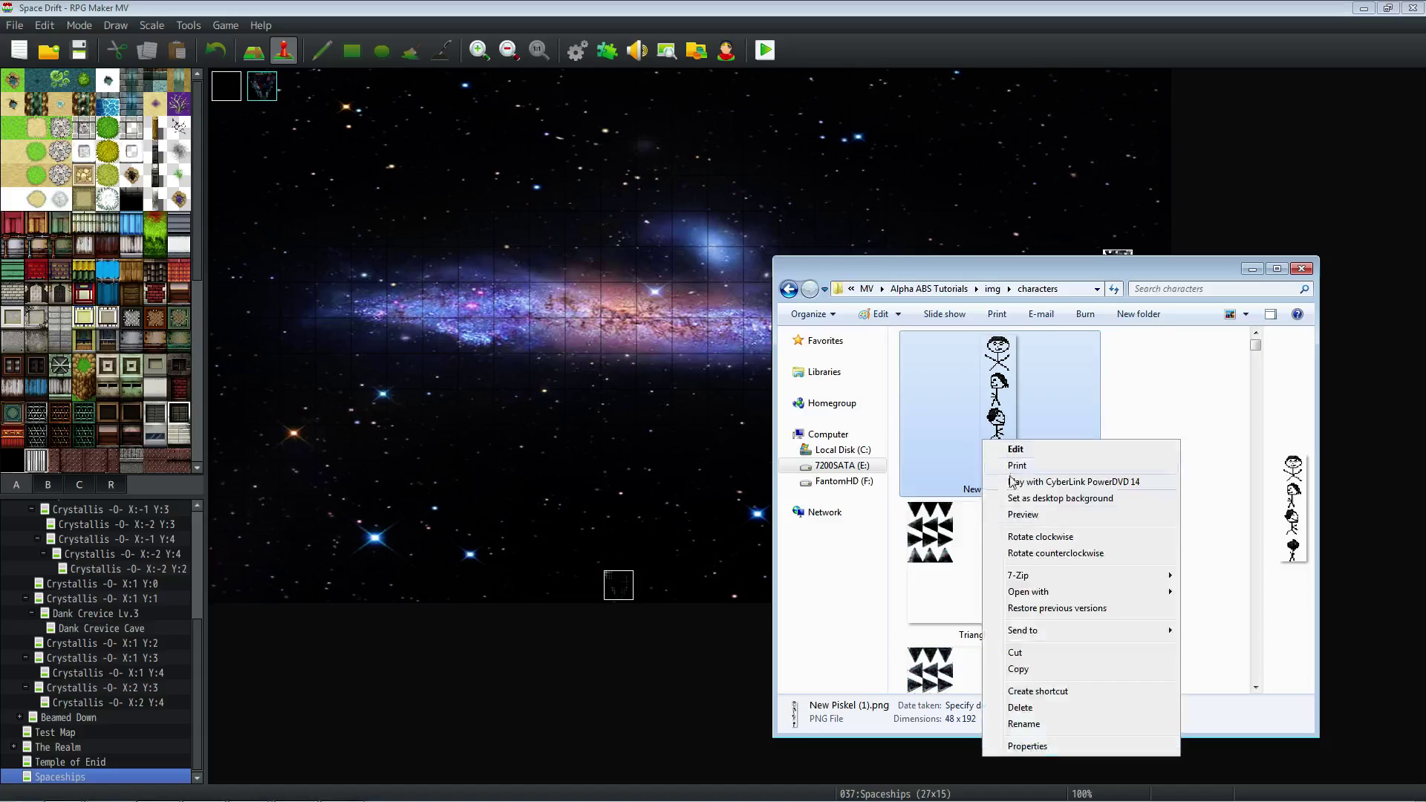
{"action": "left_click", "coordinate": [1032, 724]}
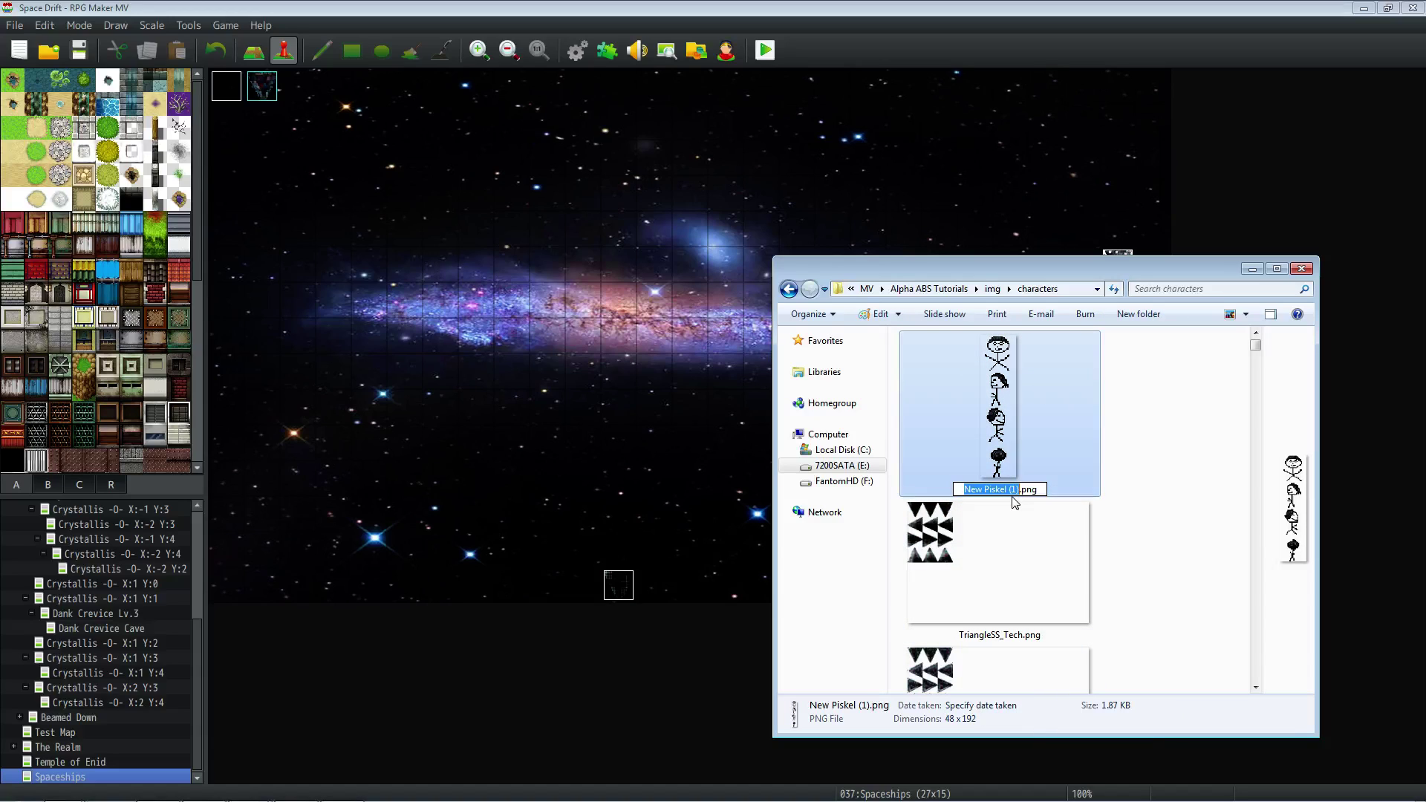
{"action": "type", "text": "Stickguy"}
{"action": "type", "text": " template"}
{"action": "key", "text": "Return"}
Create a new white 576 x 384 px, 72 ppi Photoshop document named stickguy01.
{"action": "left_click", "coordinate": [455, 7]}
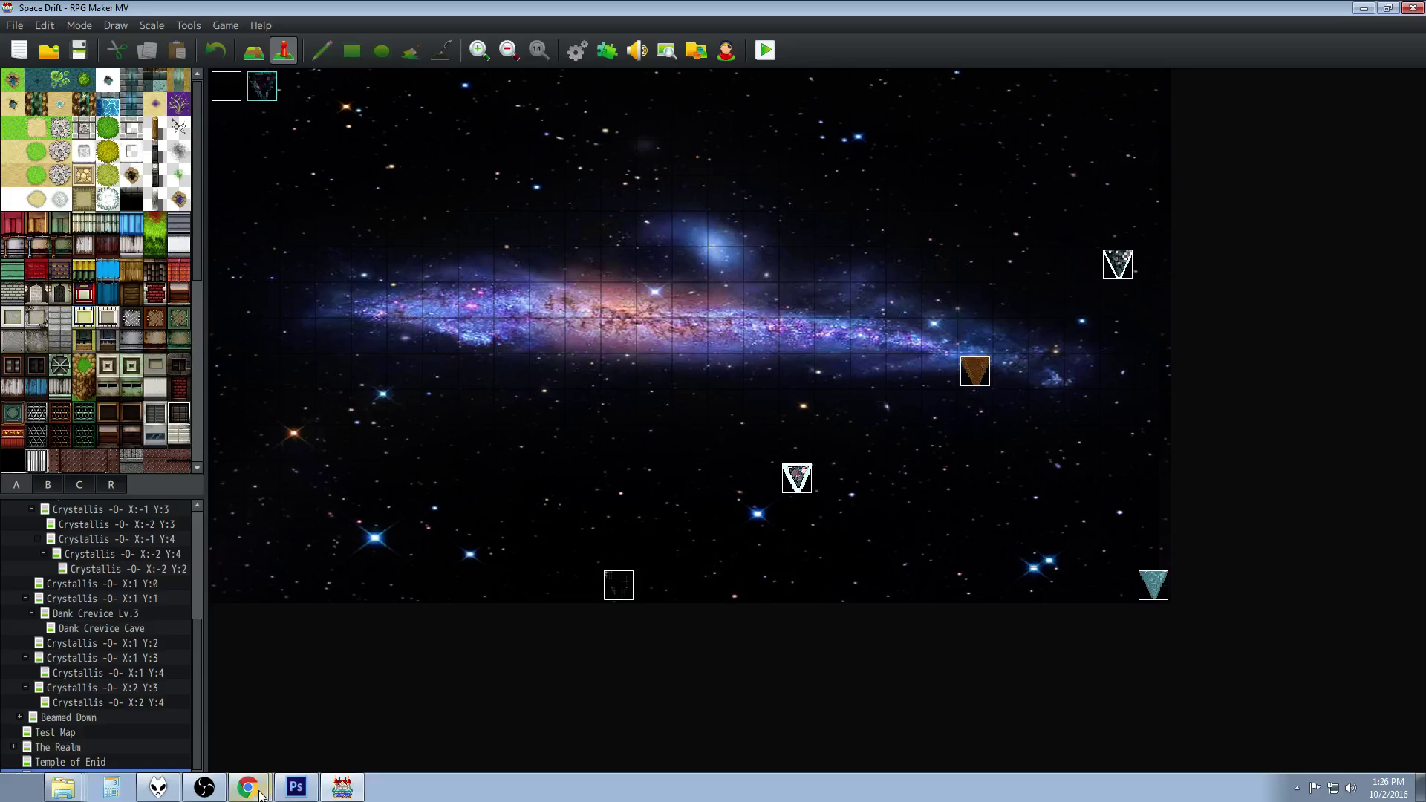
{"action": "left_click", "coordinate": [296, 793]}
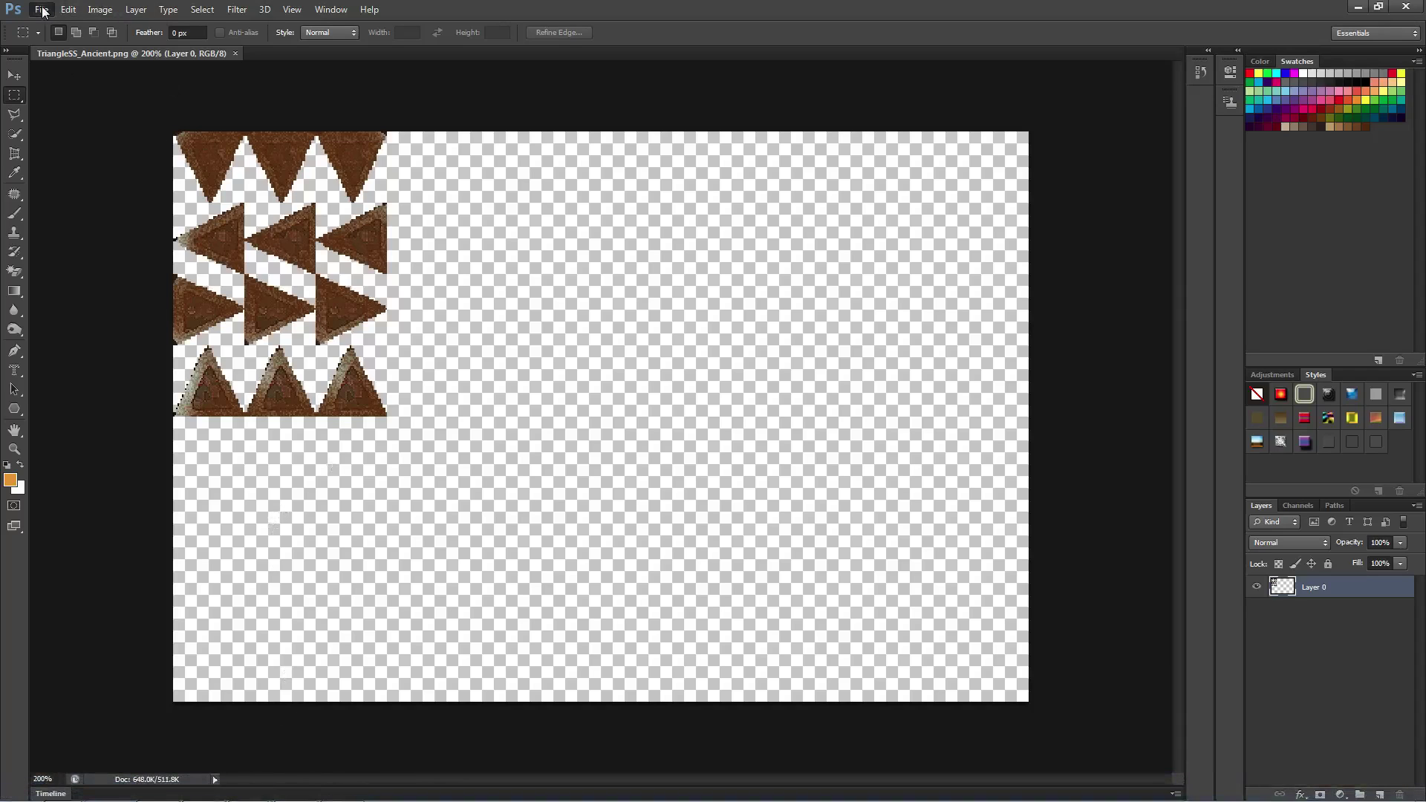
{"action": "left_click", "coordinate": [41, 9]}
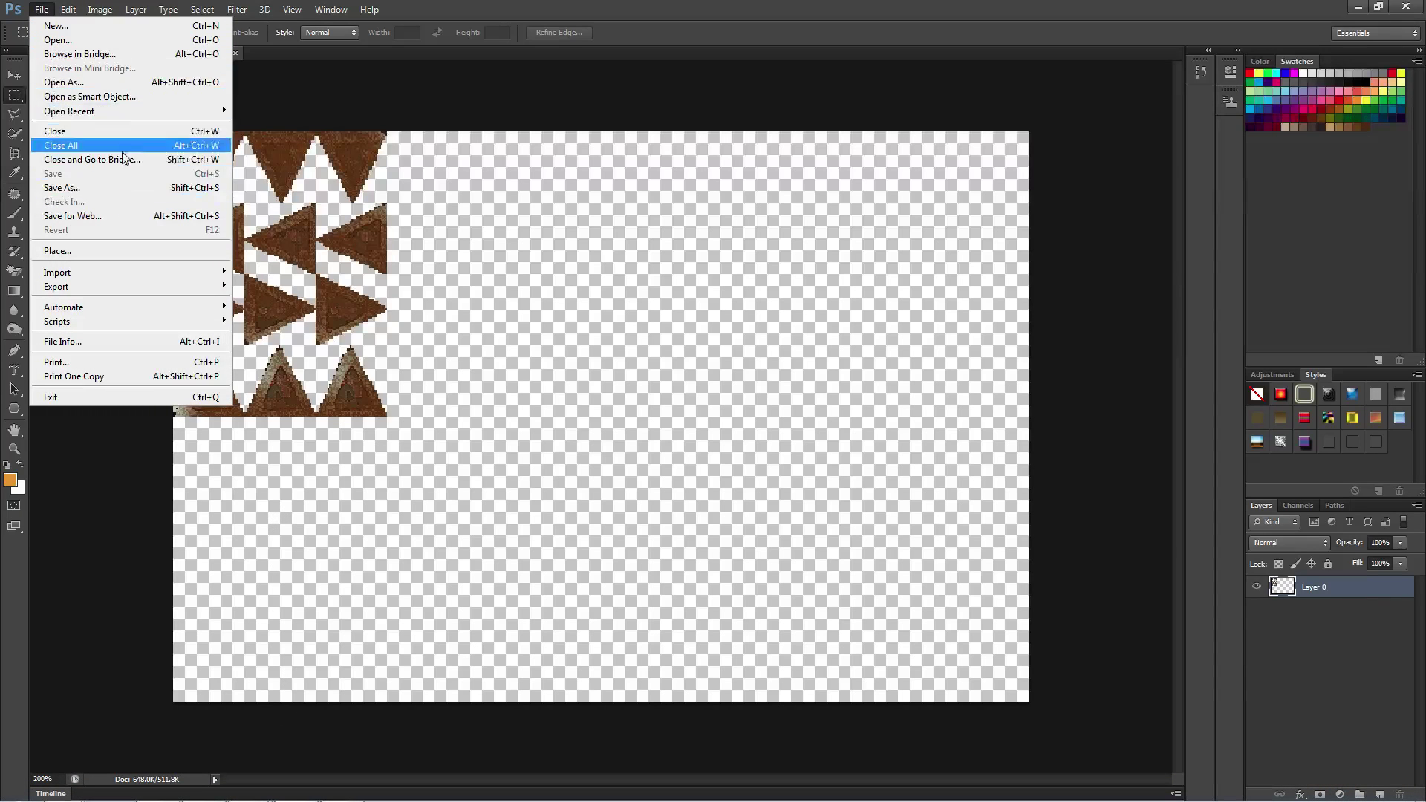
{"action": "left_click", "coordinate": [52, 26]}
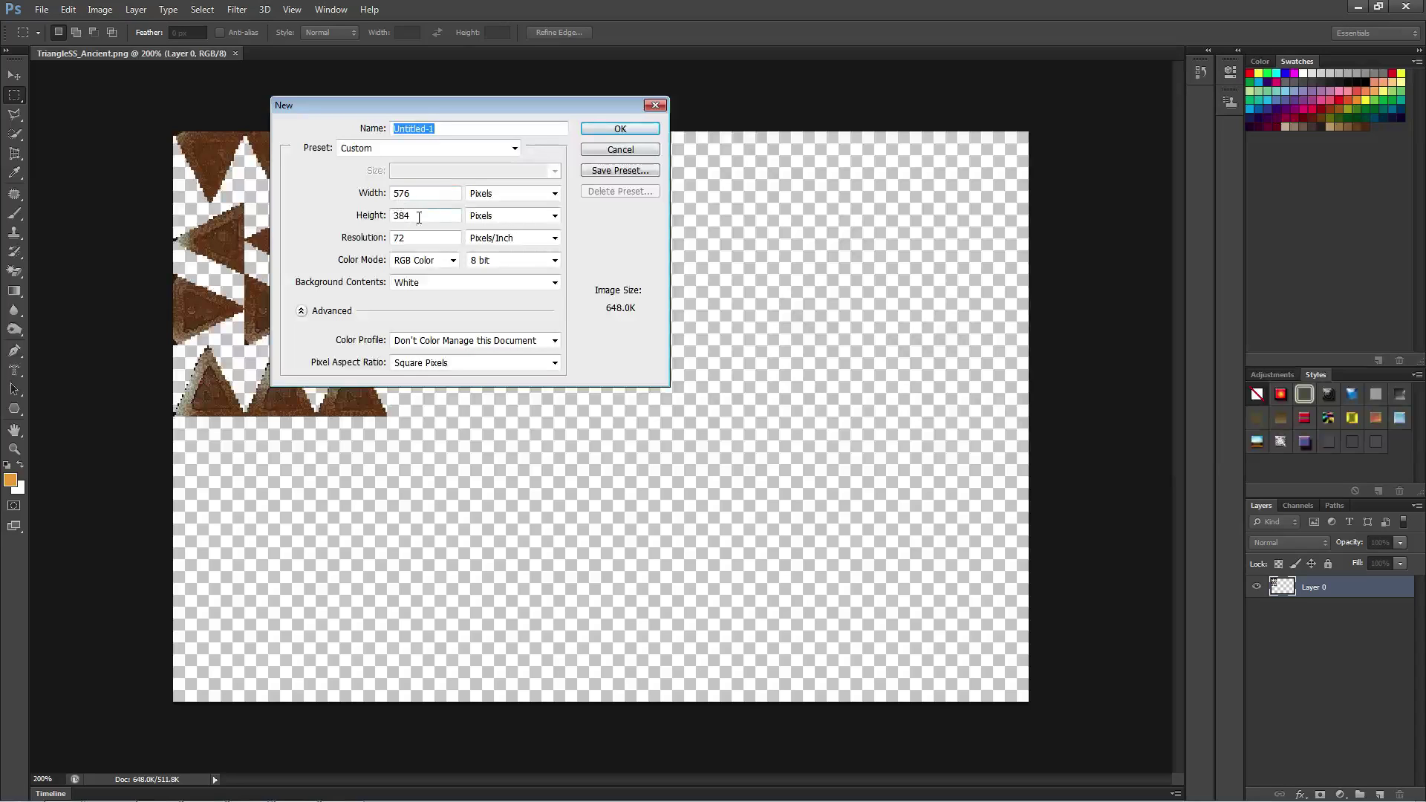
{"action": "type", "text": "stickguy01"}
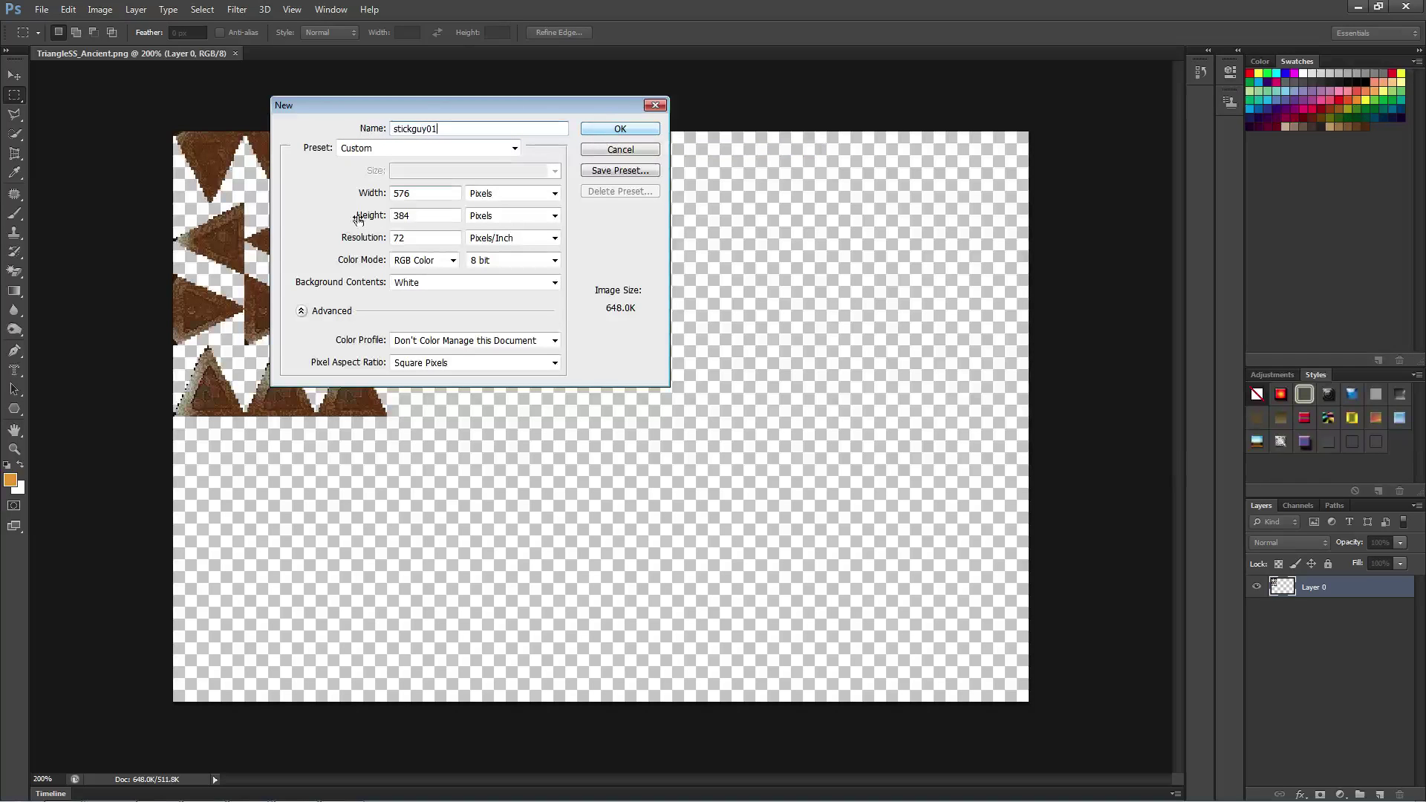
{"action": "left_click", "coordinate": [602, 132]}
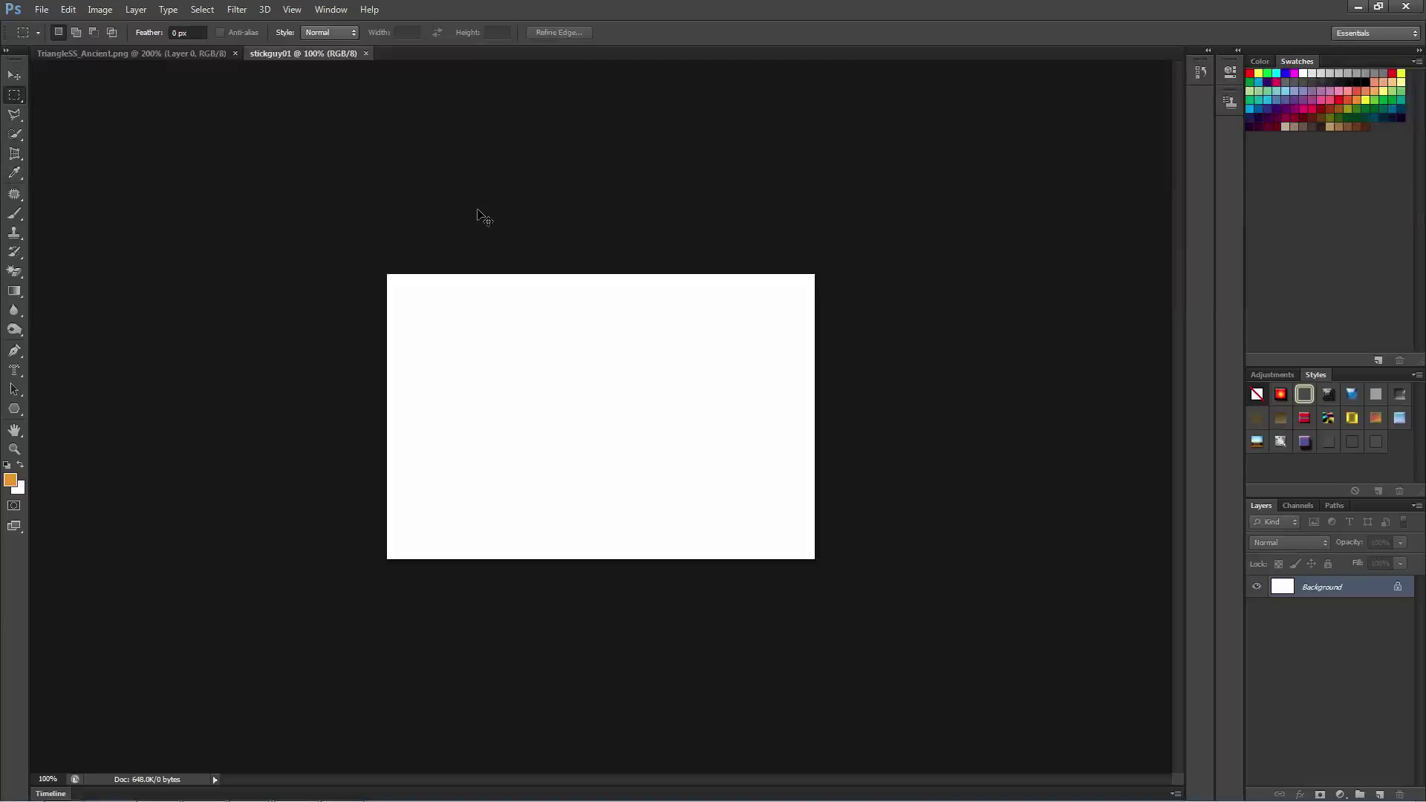
Set the grid preferences to a gridline every 48 px with 48 subdivisions.
{"action": "key", "text": "ctrl+plus"}
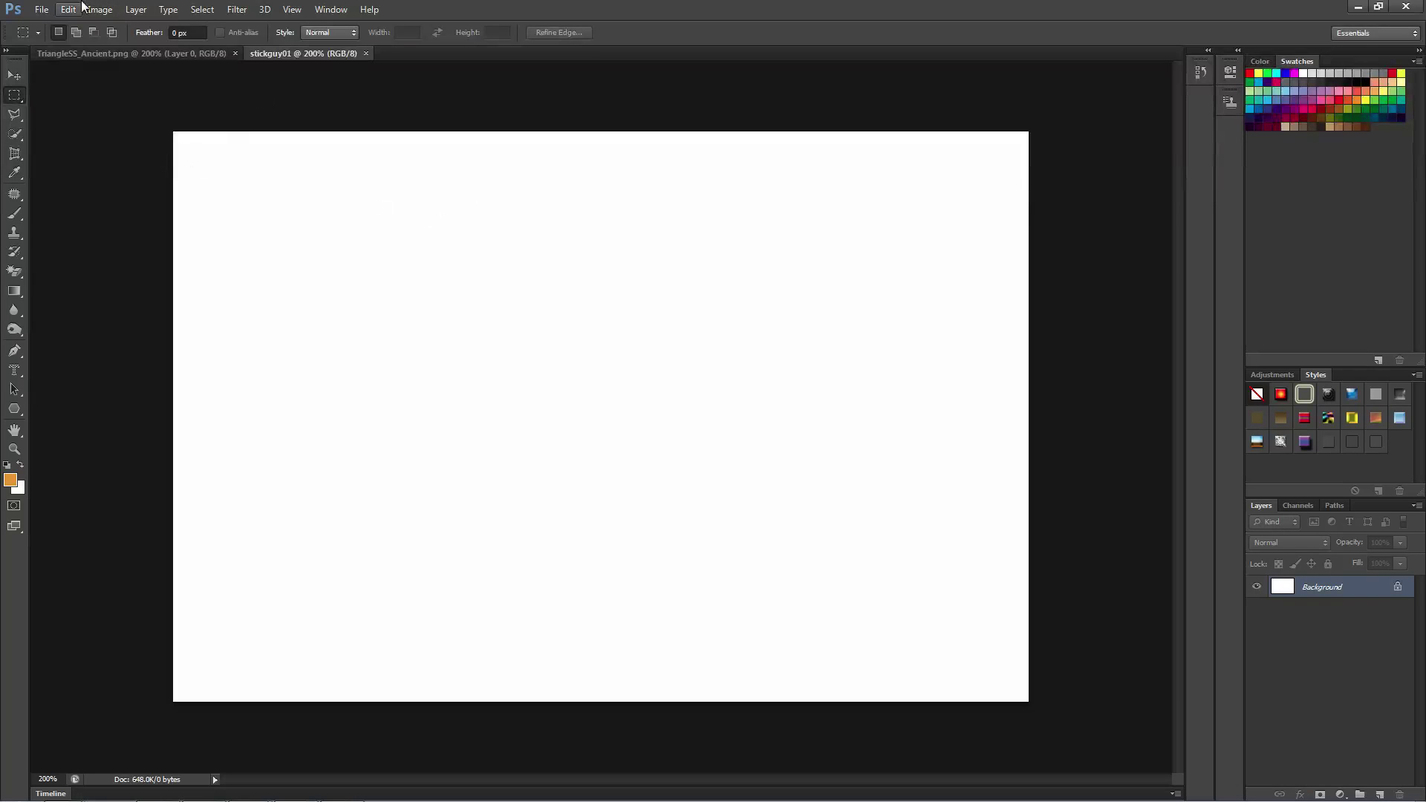
{"action": "left_click", "coordinate": [52, 8]}
{"action": "left_click", "coordinate": [53, 9]}
{"action": "left_click", "coordinate": [43, 10]}
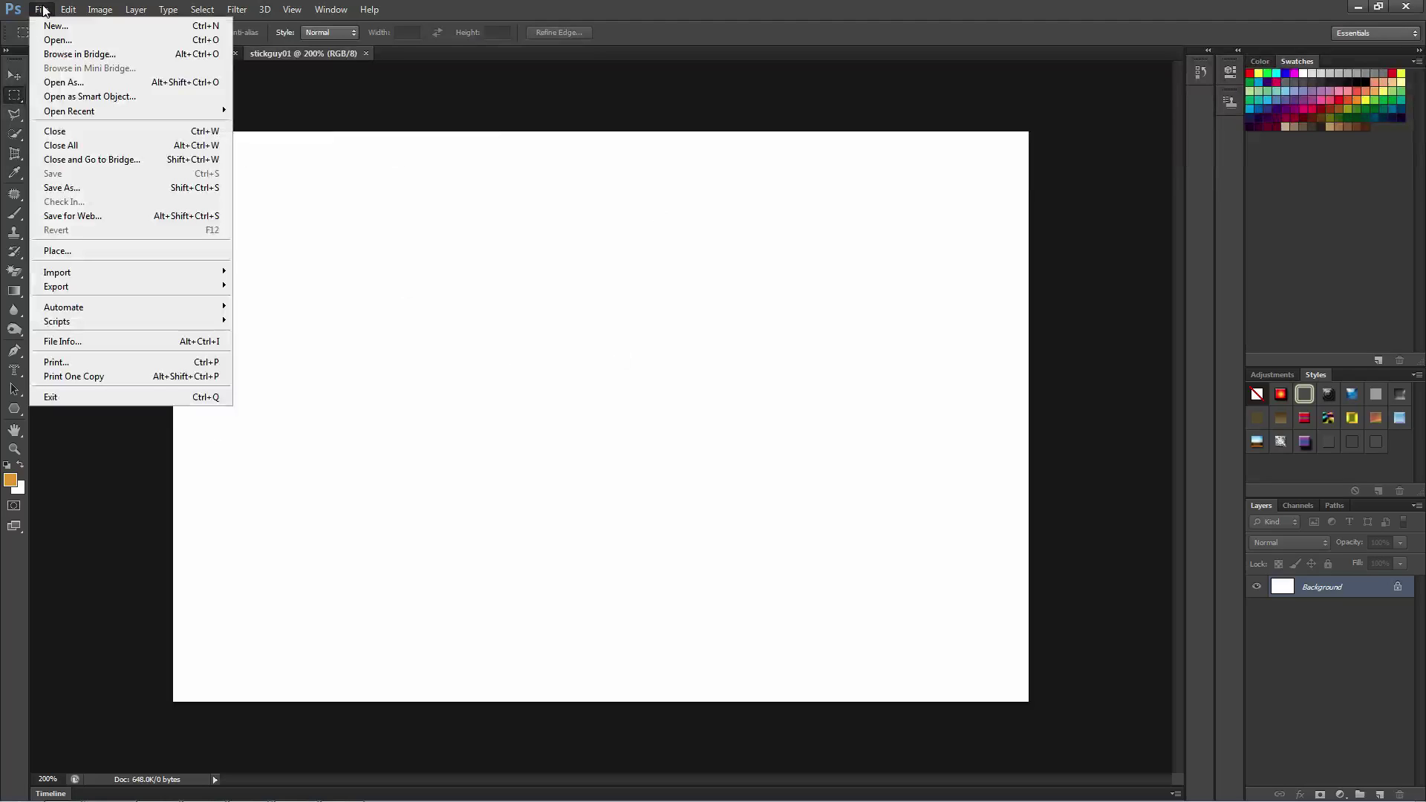
{"action": "left_click", "coordinate": [43, 10]}
{"action": "left_click", "coordinate": [68, 9]}
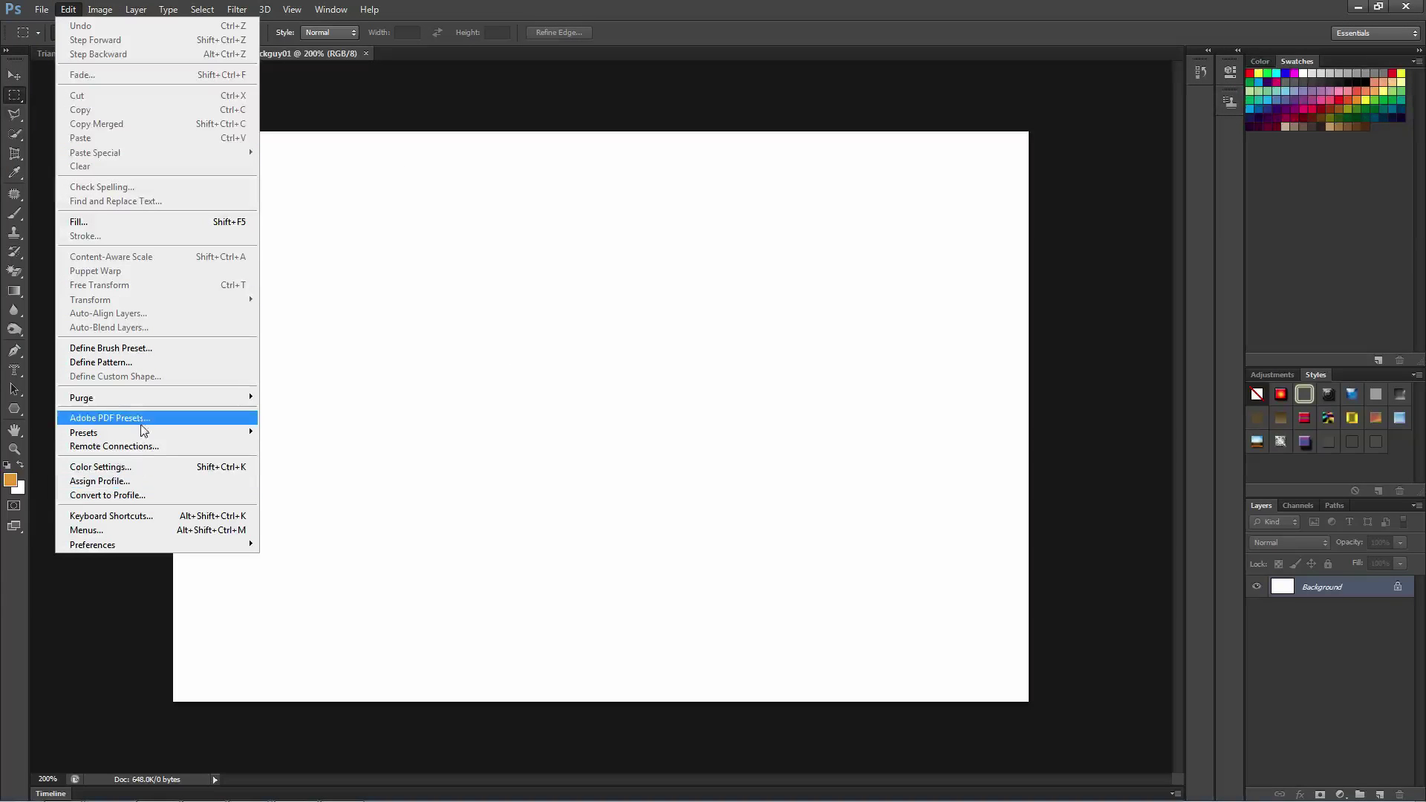
{"action": "mouse_move", "coordinate": [143, 434]}
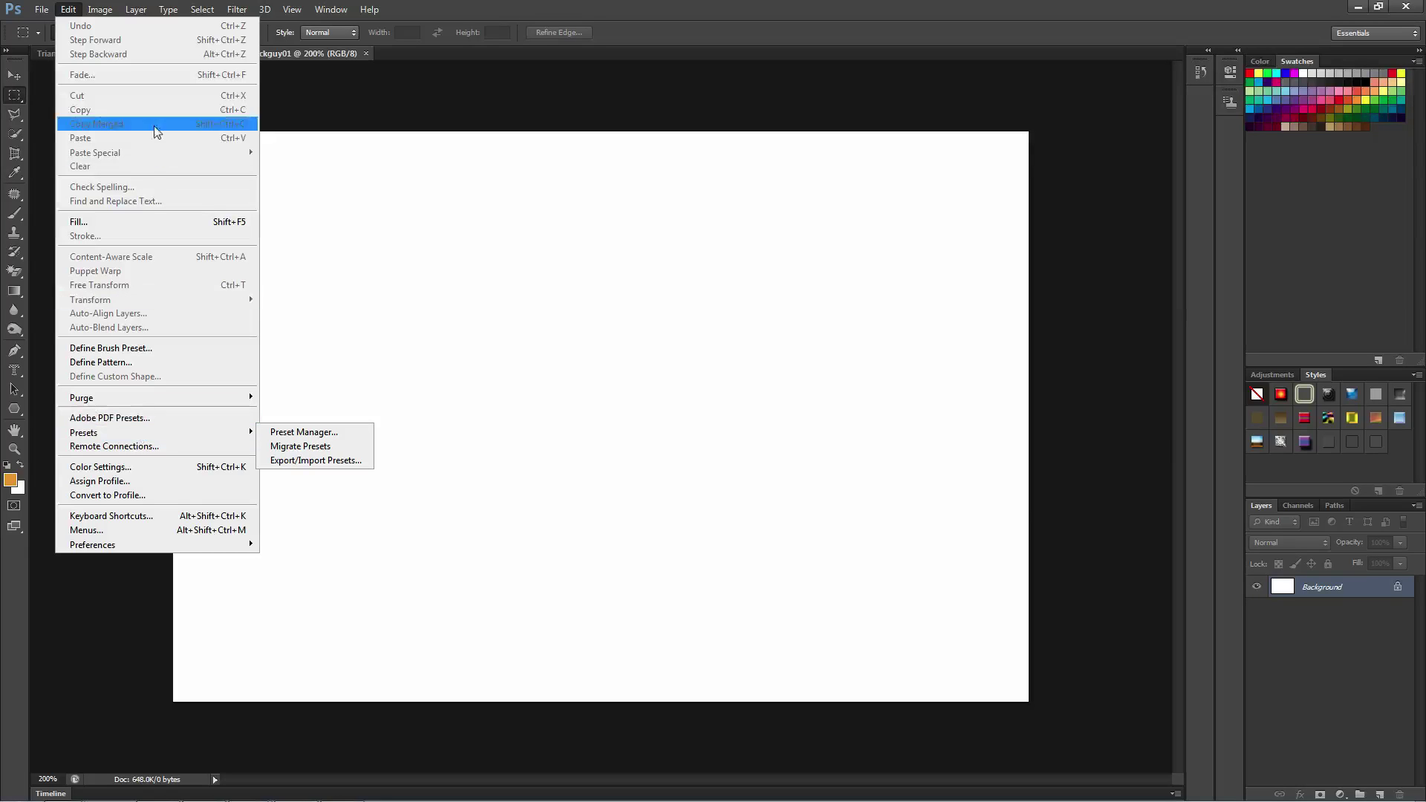
{"action": "key", "text": "Escape"}
{"action": "left_click", "coordinate": [297, 9]}
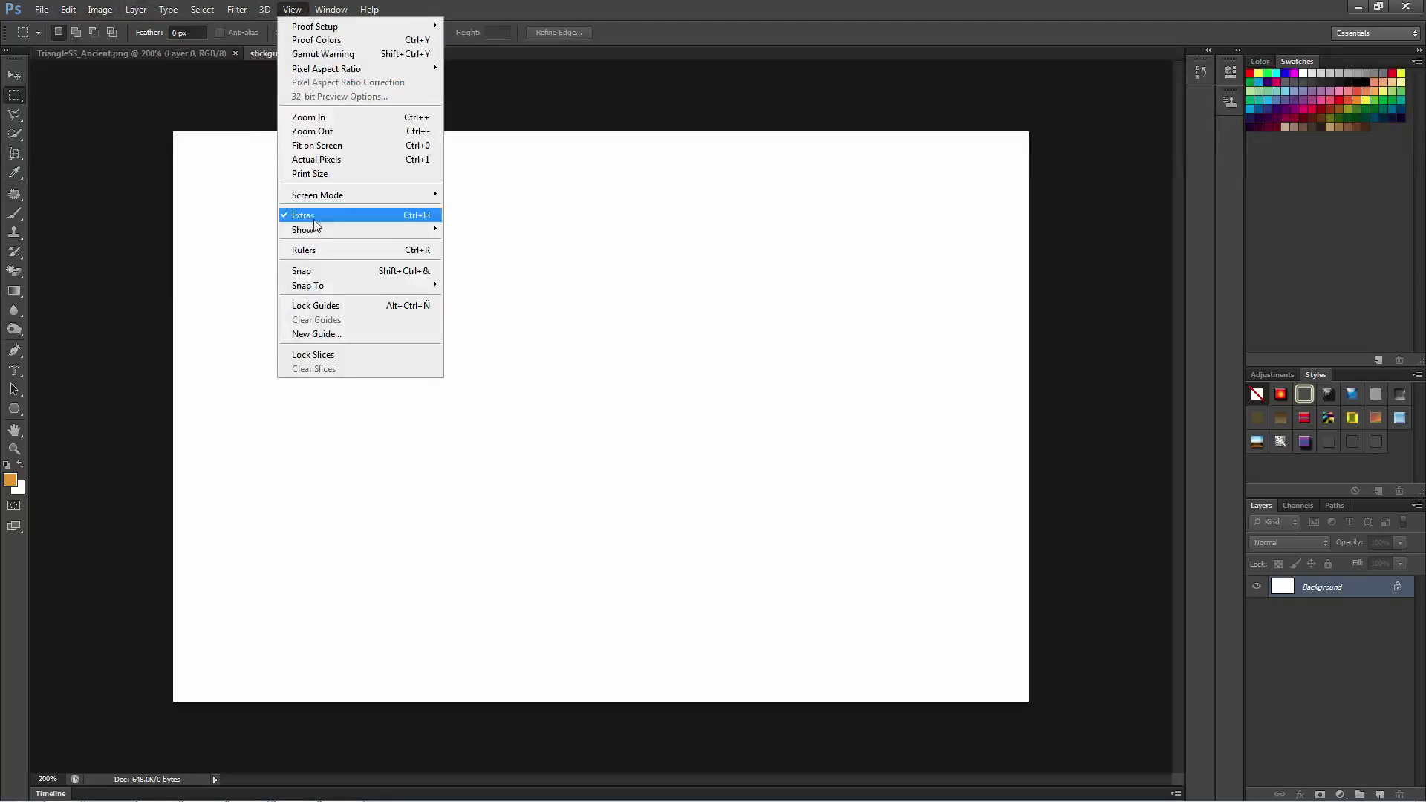
{"action": "left_click", "coordinate": [341, 335]}
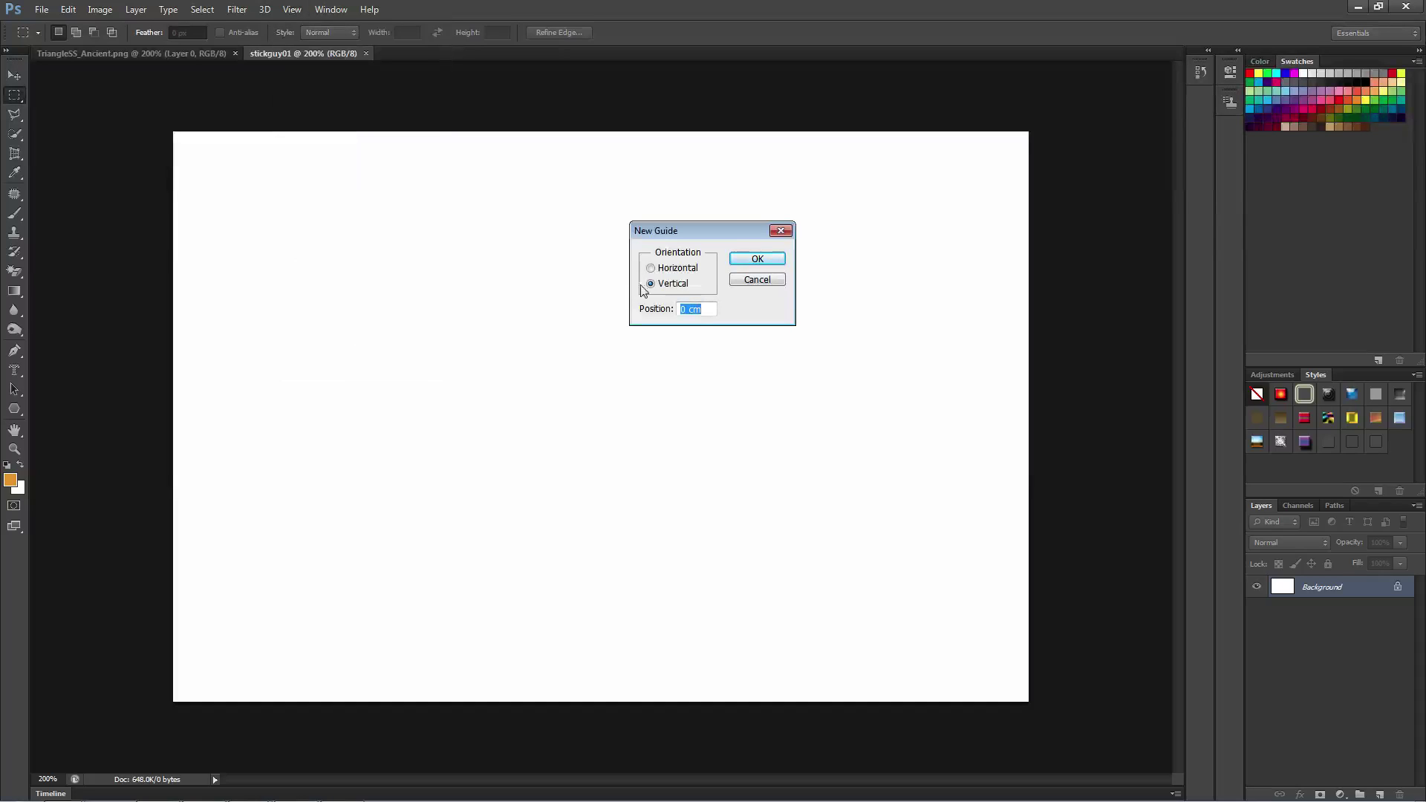
{"action": "left_click", "coordinate": [757, 280]}
{"action": "left_click", "coordinate": [76, 9]}
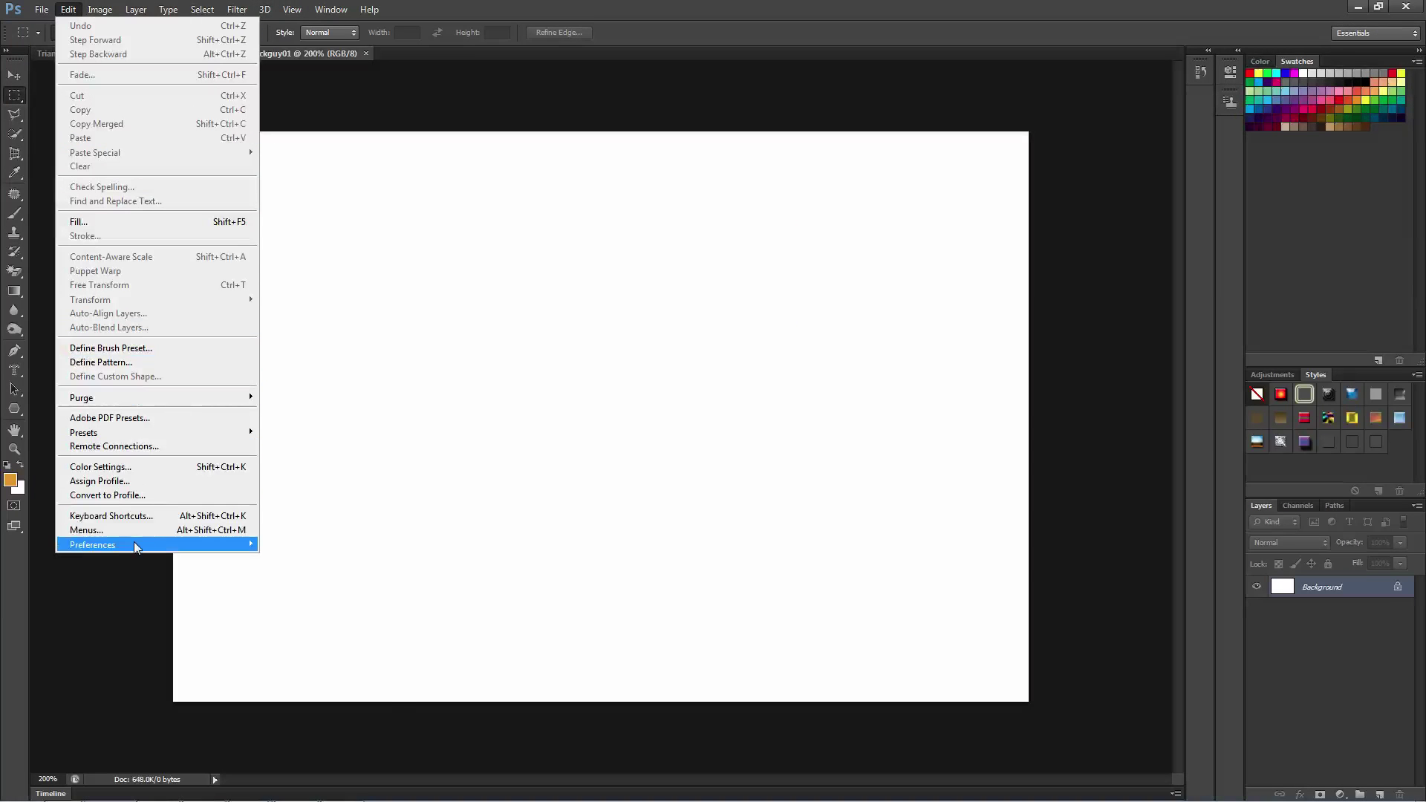
{"action": "mouse_move", "coordinate": [133, 542]}
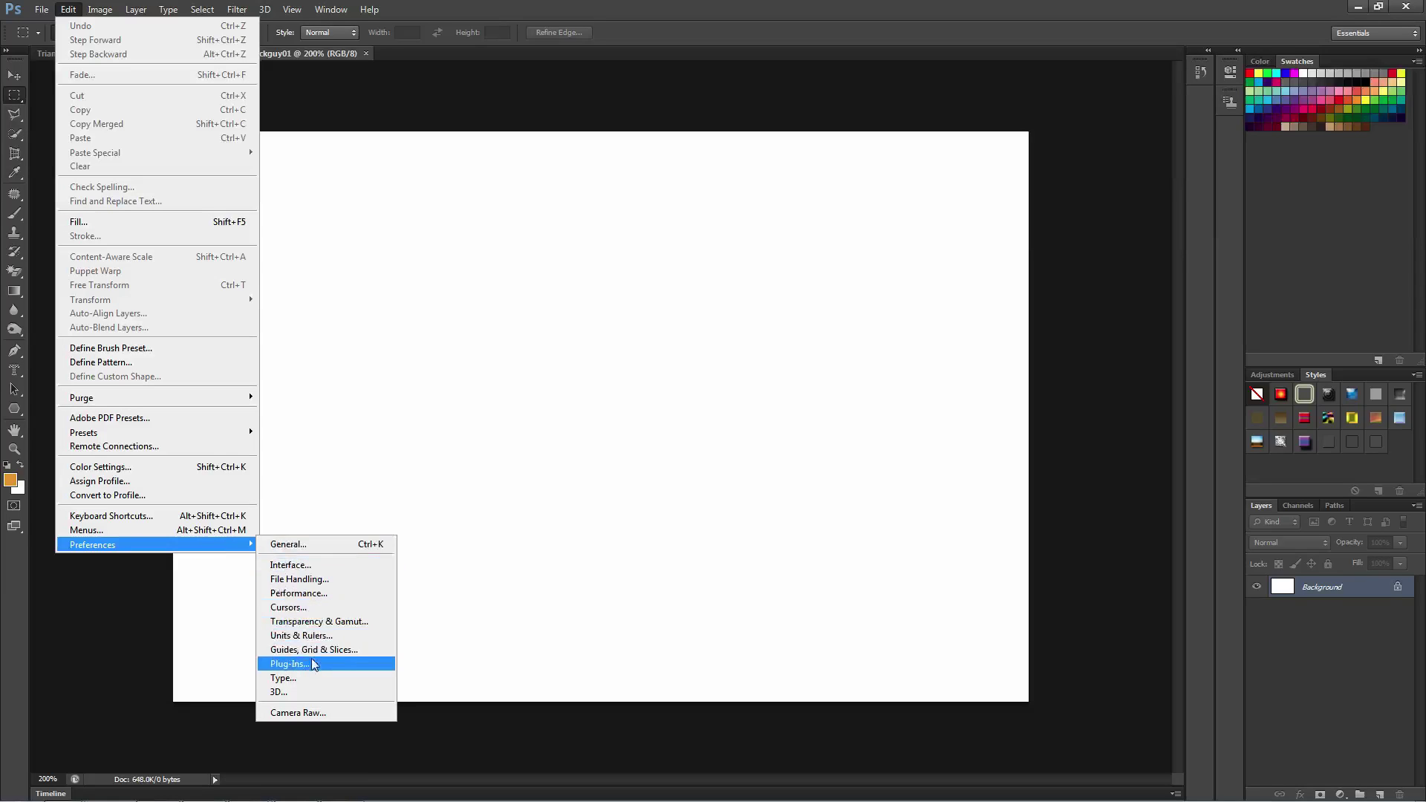
{"action": "left_click", "coordinate": [318, 649]}
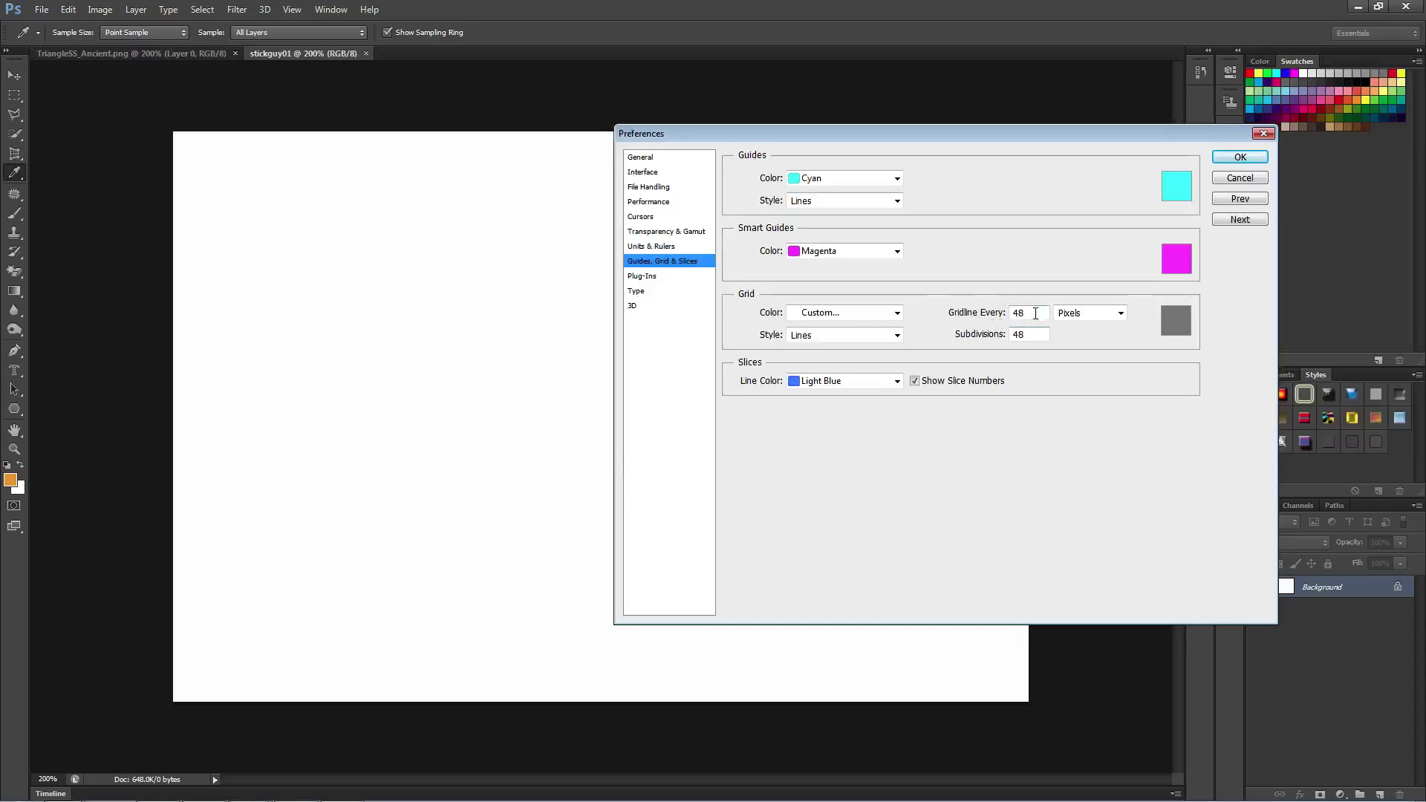
{"action": "left_click", "coordinate": [1239, 156]}
Turn on the pixel grid and show the 48-pixel grid over the stickguy01 canvas.
{"action": "key", "text": "m"}
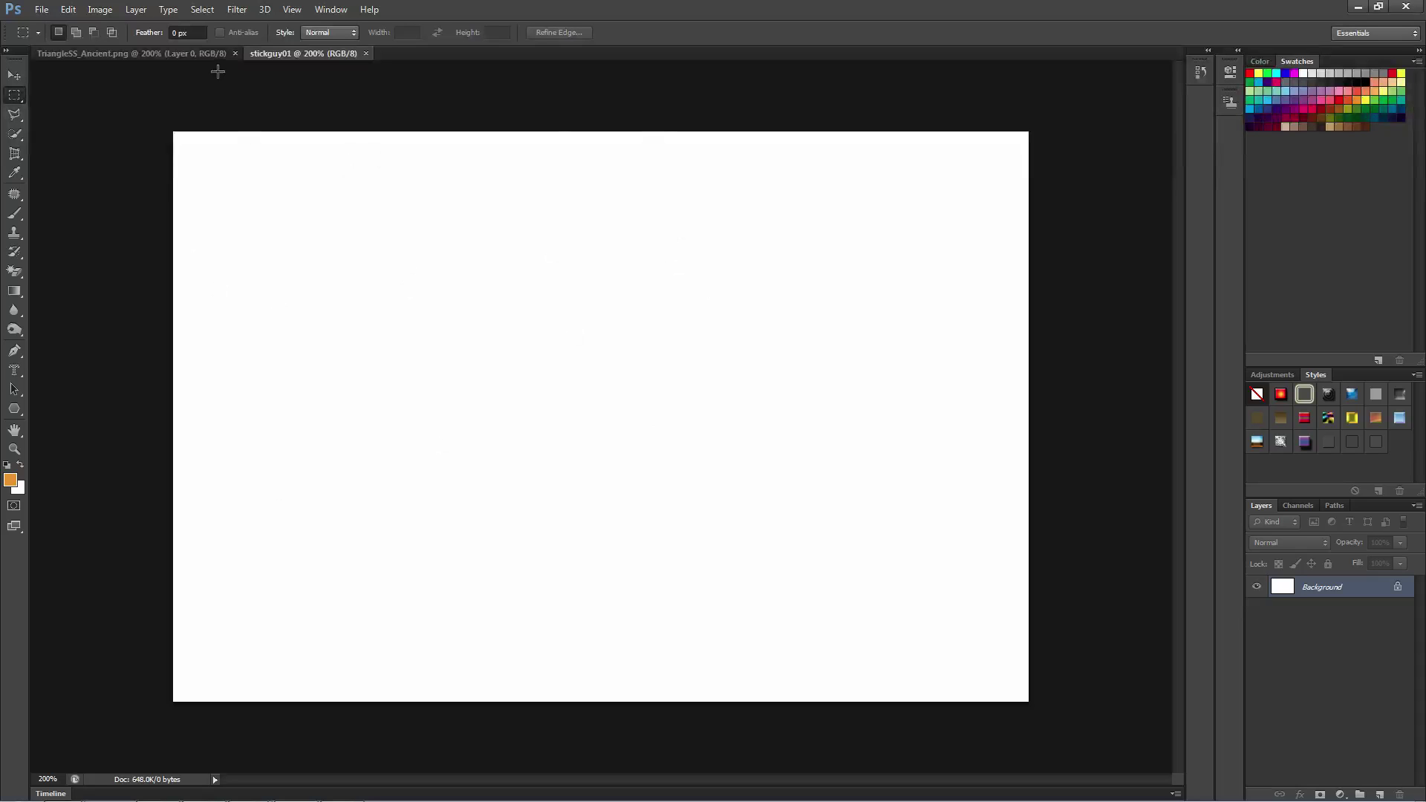
{"action": "left_click", "coordinate": [292, 9]}
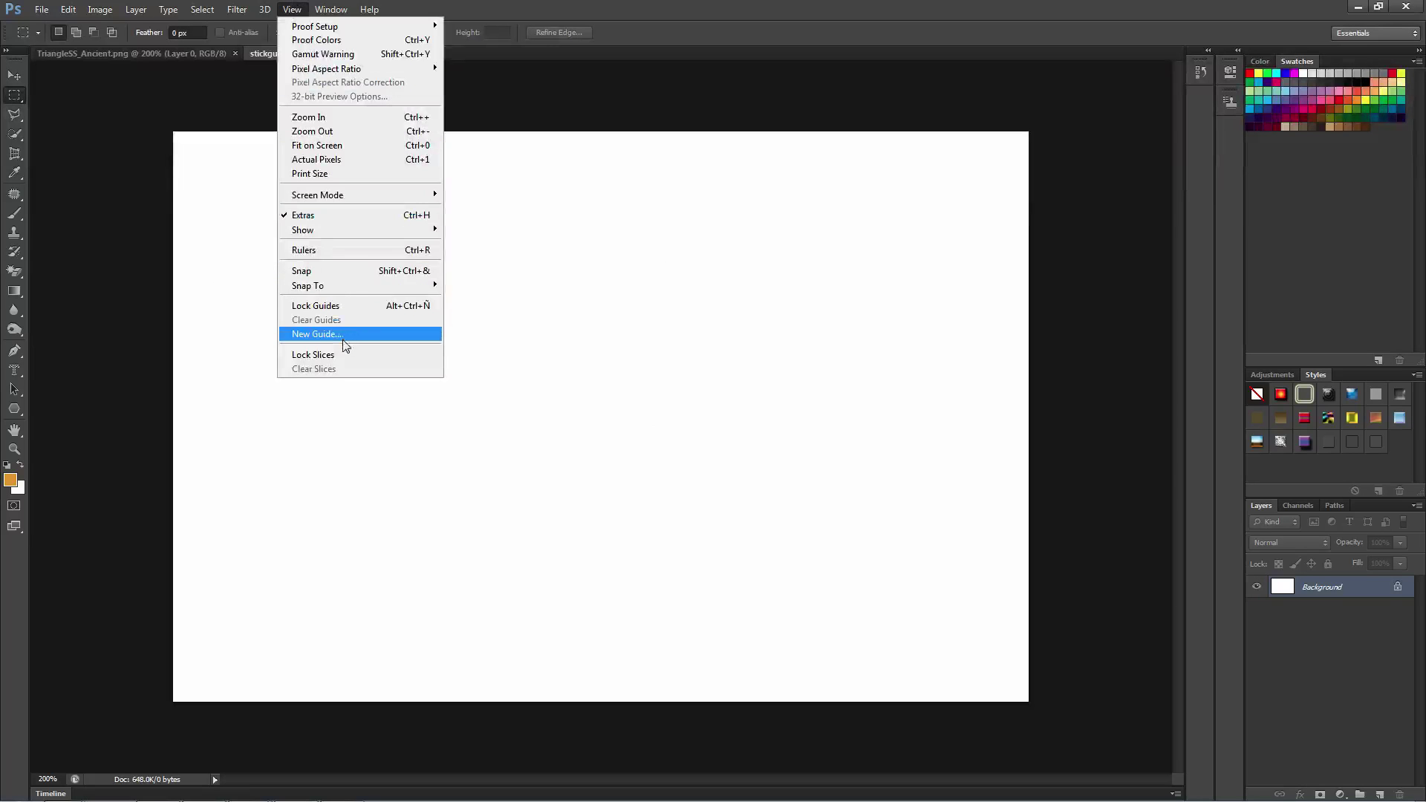
{"action": "mouse_move", "coordinate": [332, 232]}
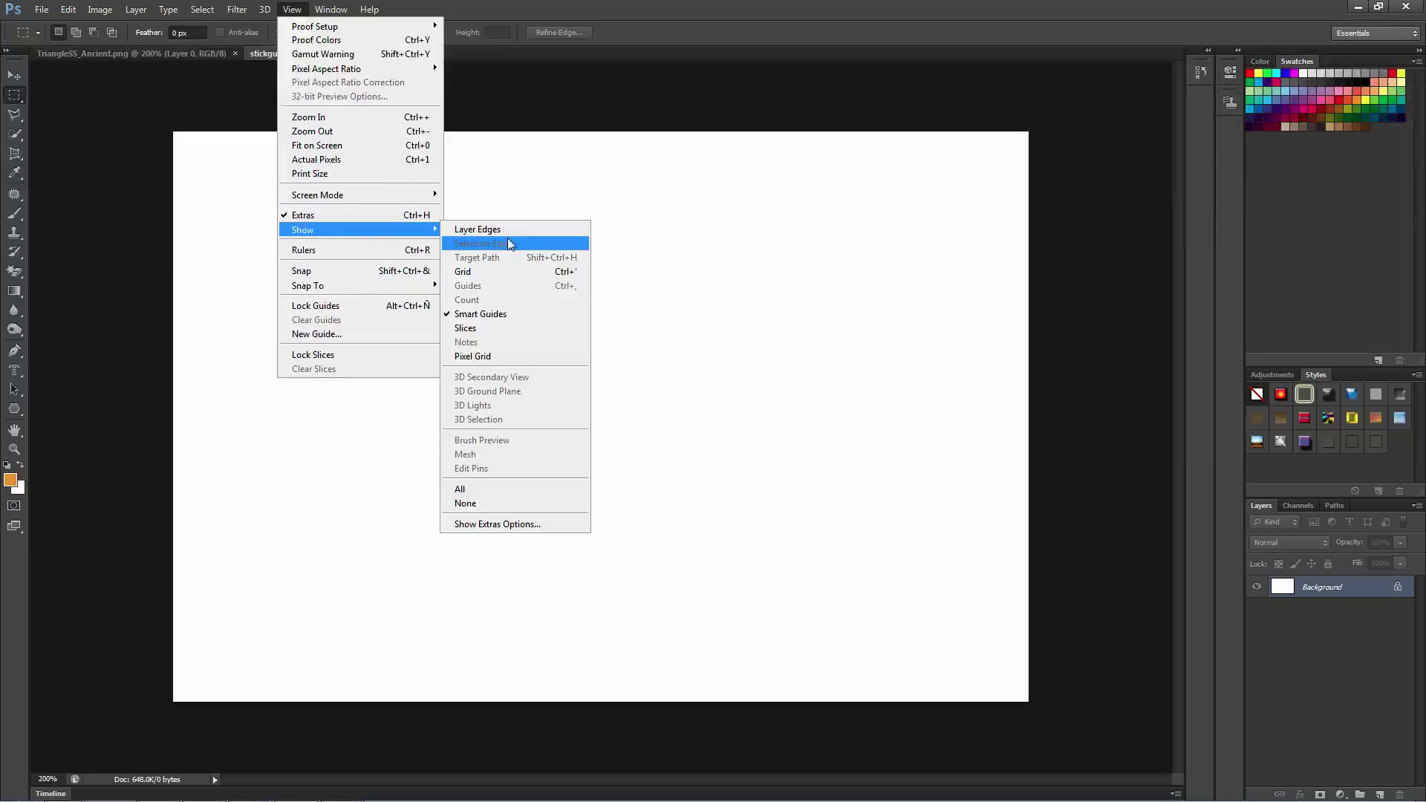
{"action": "left_click", "coordinate": [499, 358]}
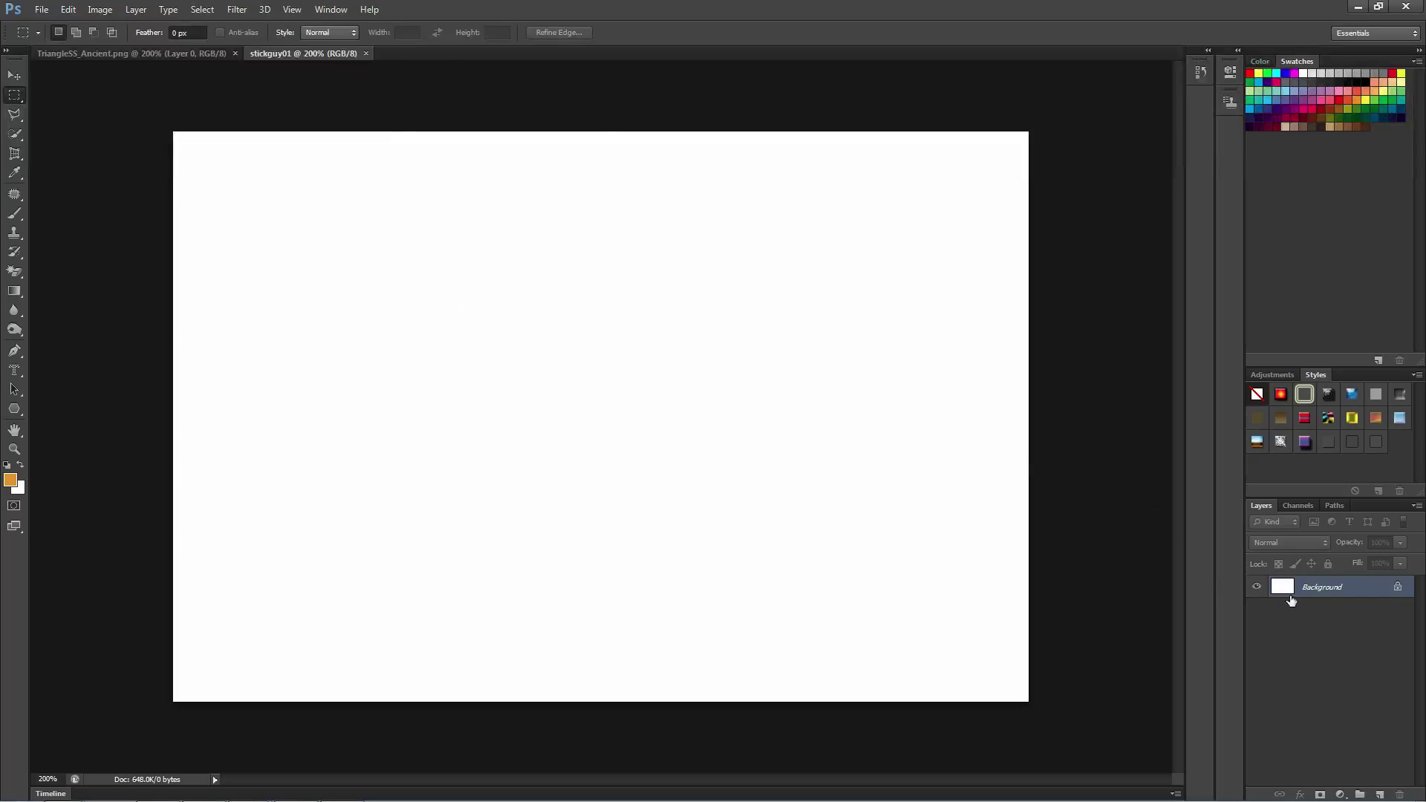
{"action": "left_click", "coordinate": [292, 9]}
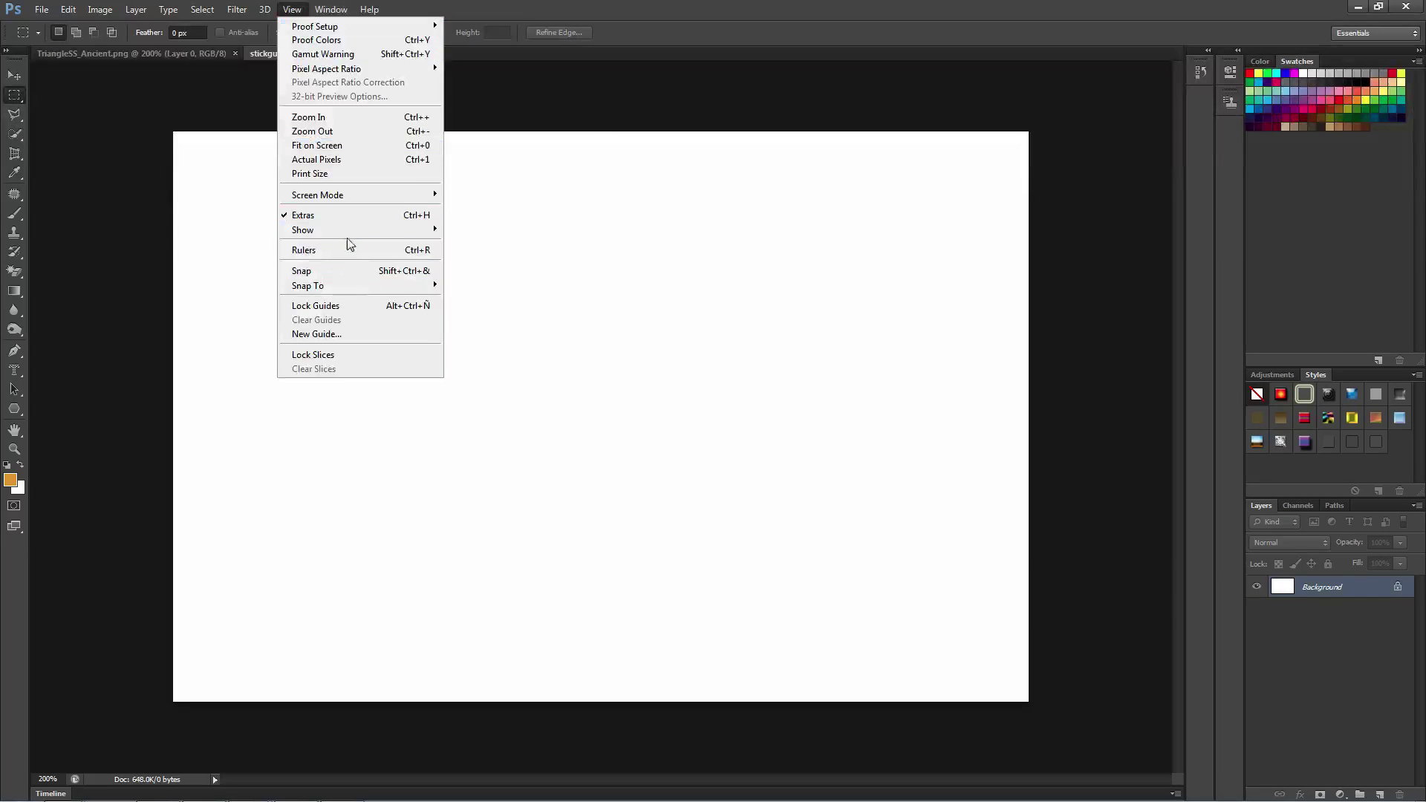
{"action": "mouse_move", "coordinate": [349, 229]}
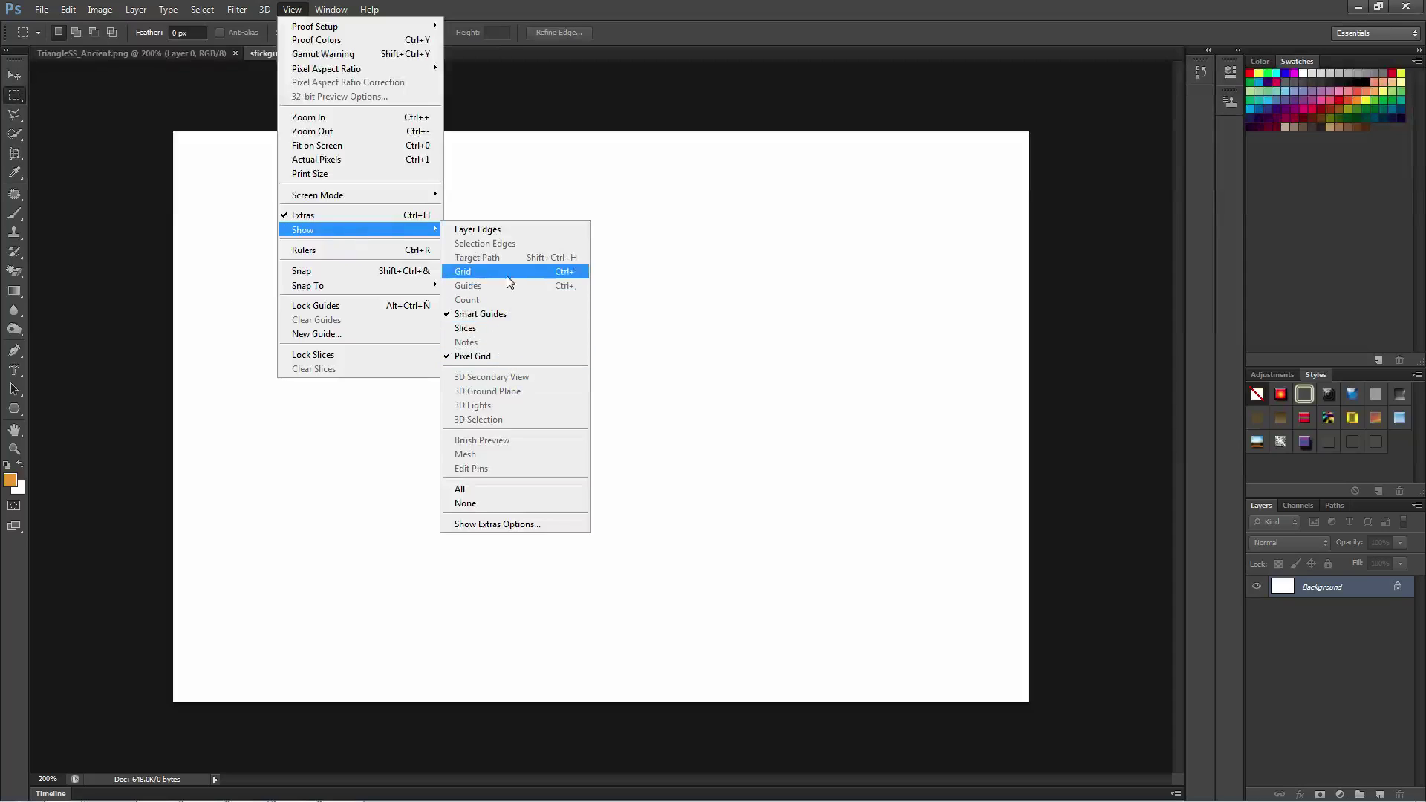
{"action": "left_click", "coordinate": [498, 268]}
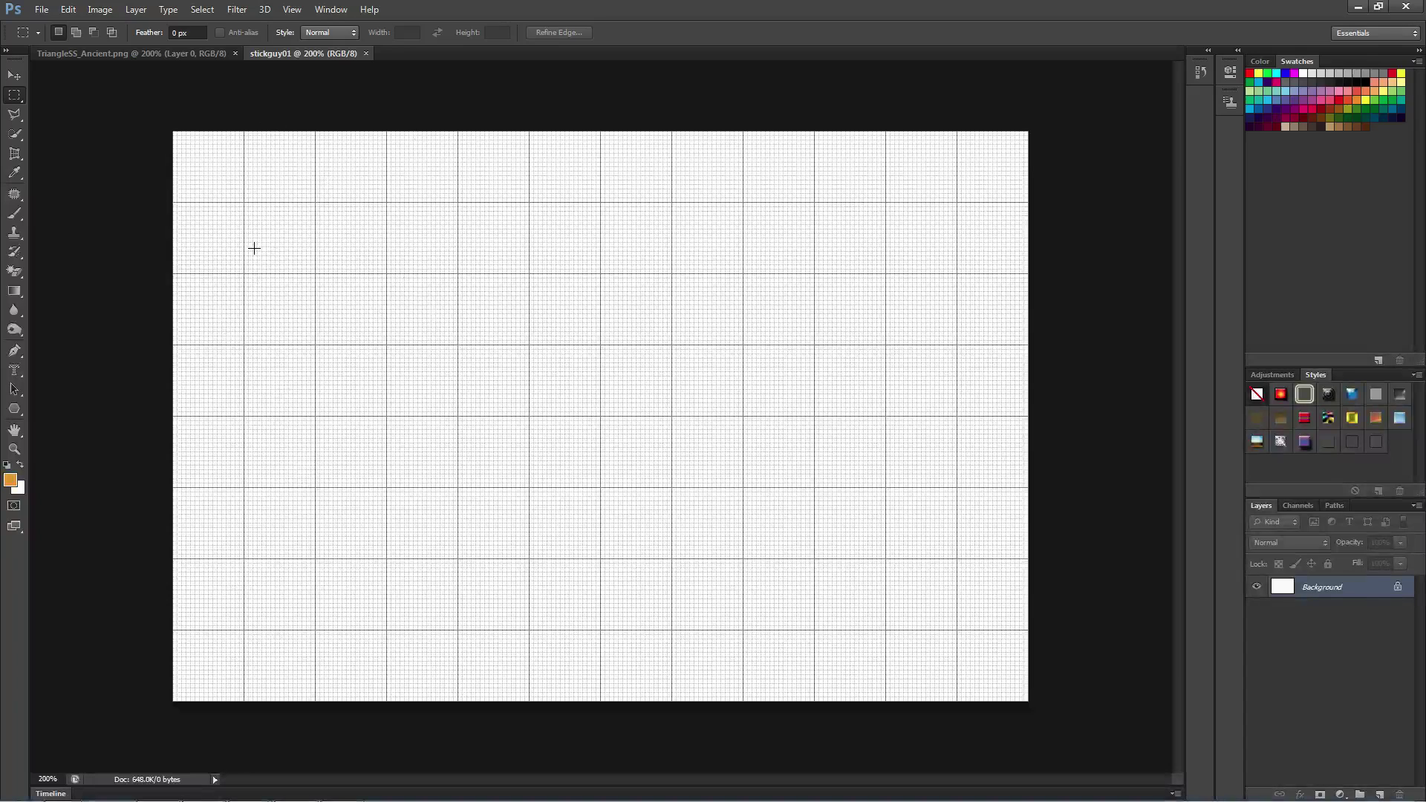
Open Stickguy template.png in Photoshop and select the whole stick-figure sheet.
{"action": "left_click", "coordinate": [41, 9]}
{"action": "left_click", "coordinate": [61, 41]}
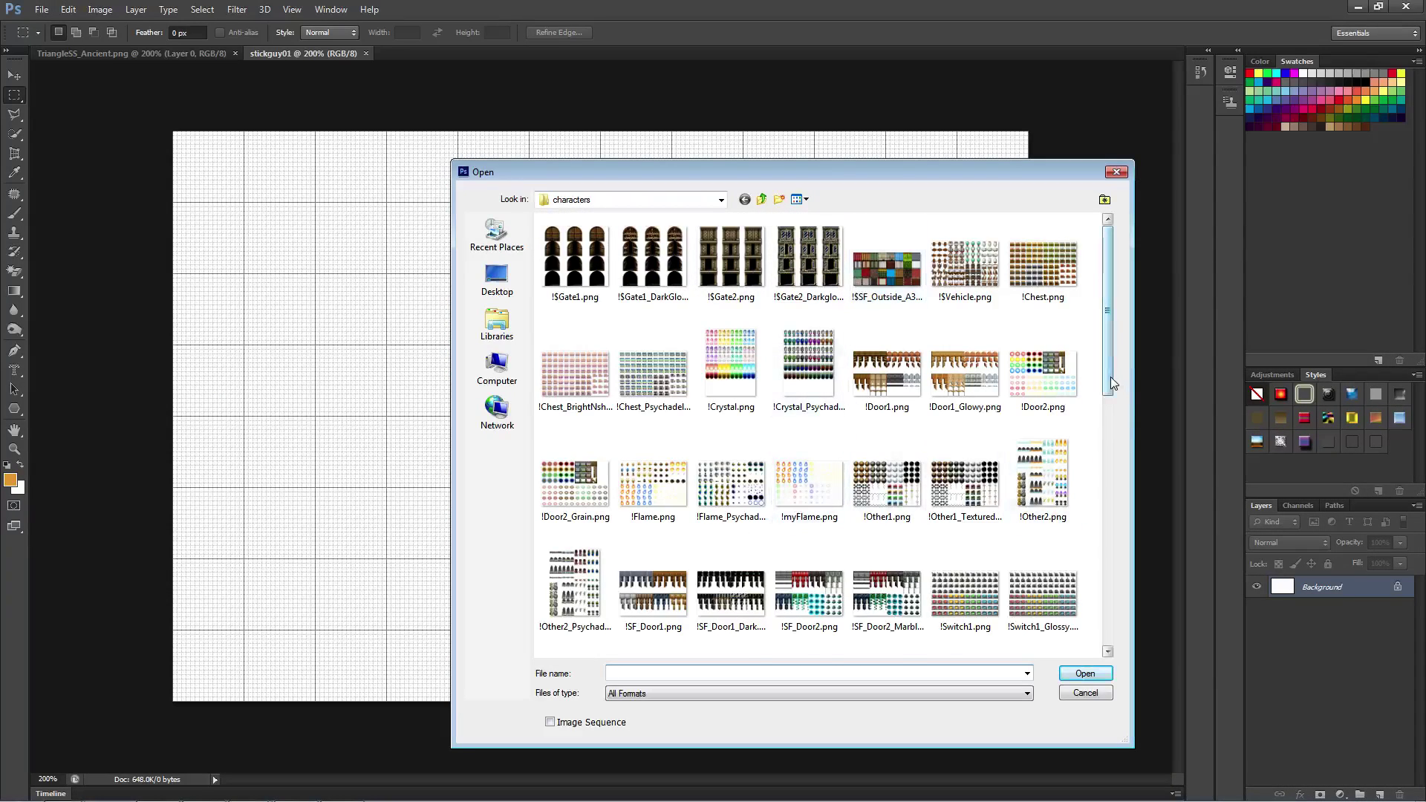
{"action": "left_click_drag", "start_coordinate": [1111, 377], "coordinate": [1114, 609]}
{"action": "double_click", "coordinate": [887, 526]}
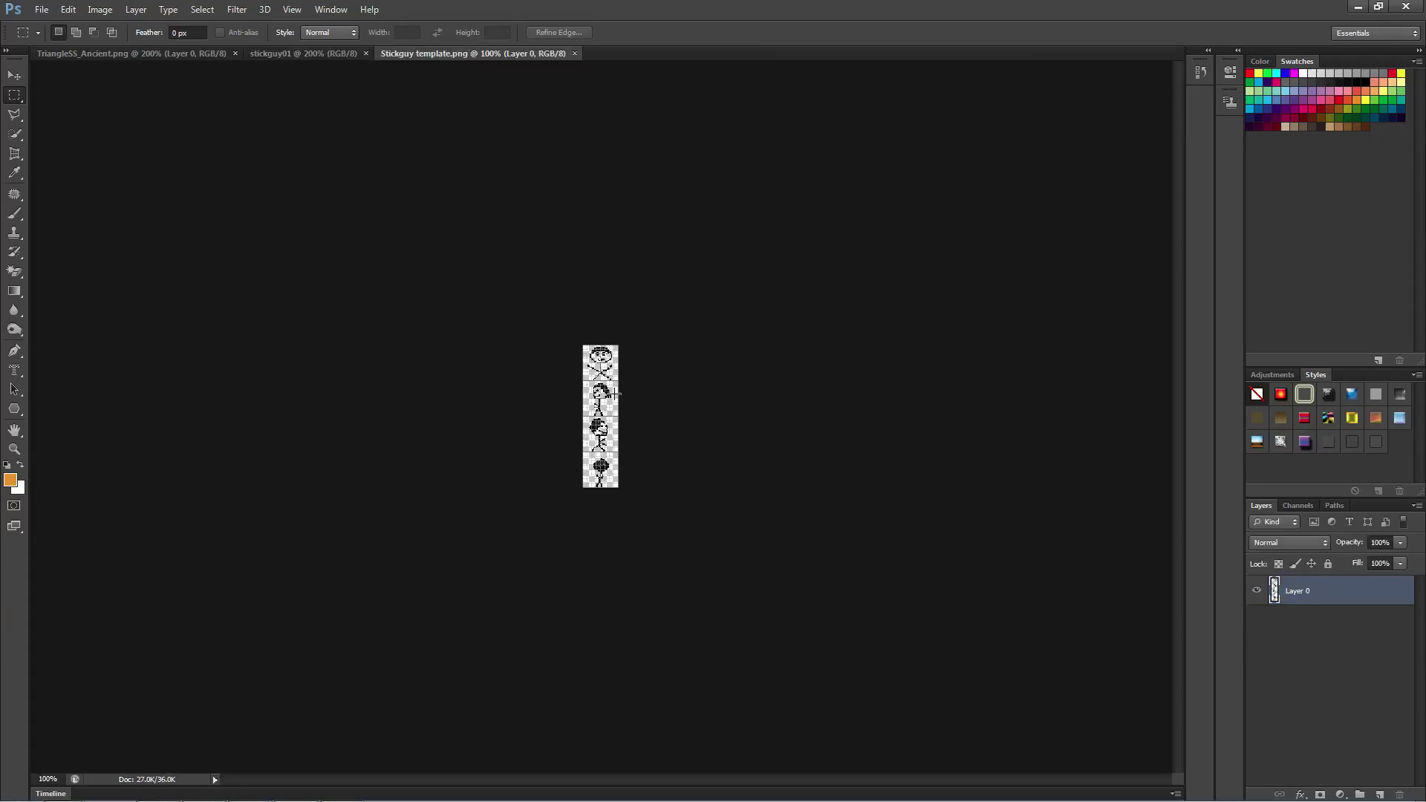
{"action": "key", "text": "ctrl+plus"}
{"action": "key", "text": "ctrl+plus"}
{"action": "key", "text": "ctrl+plus"}
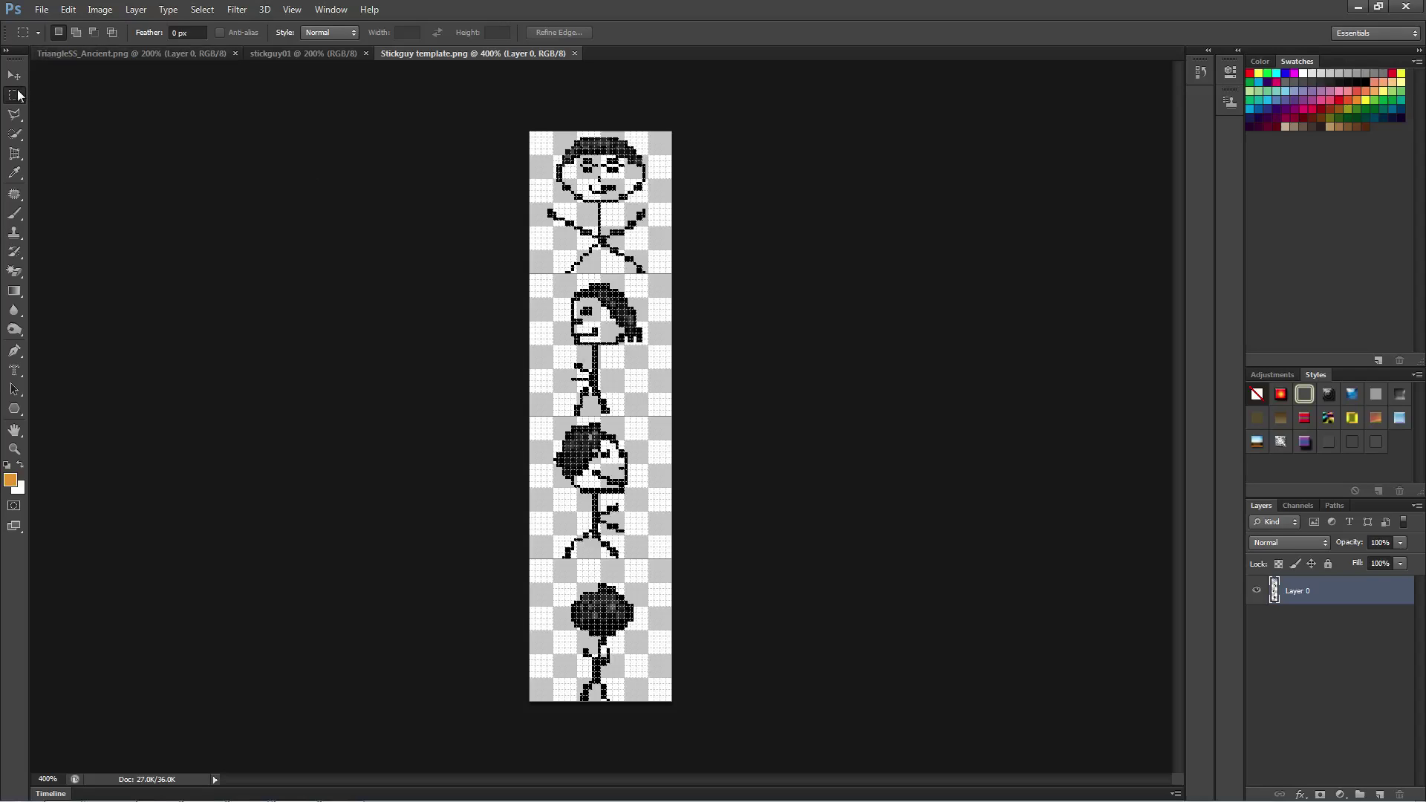
{"action": "left_click_drag", "start_coordinate": [498, 118], "coordinate": [735, 706]}
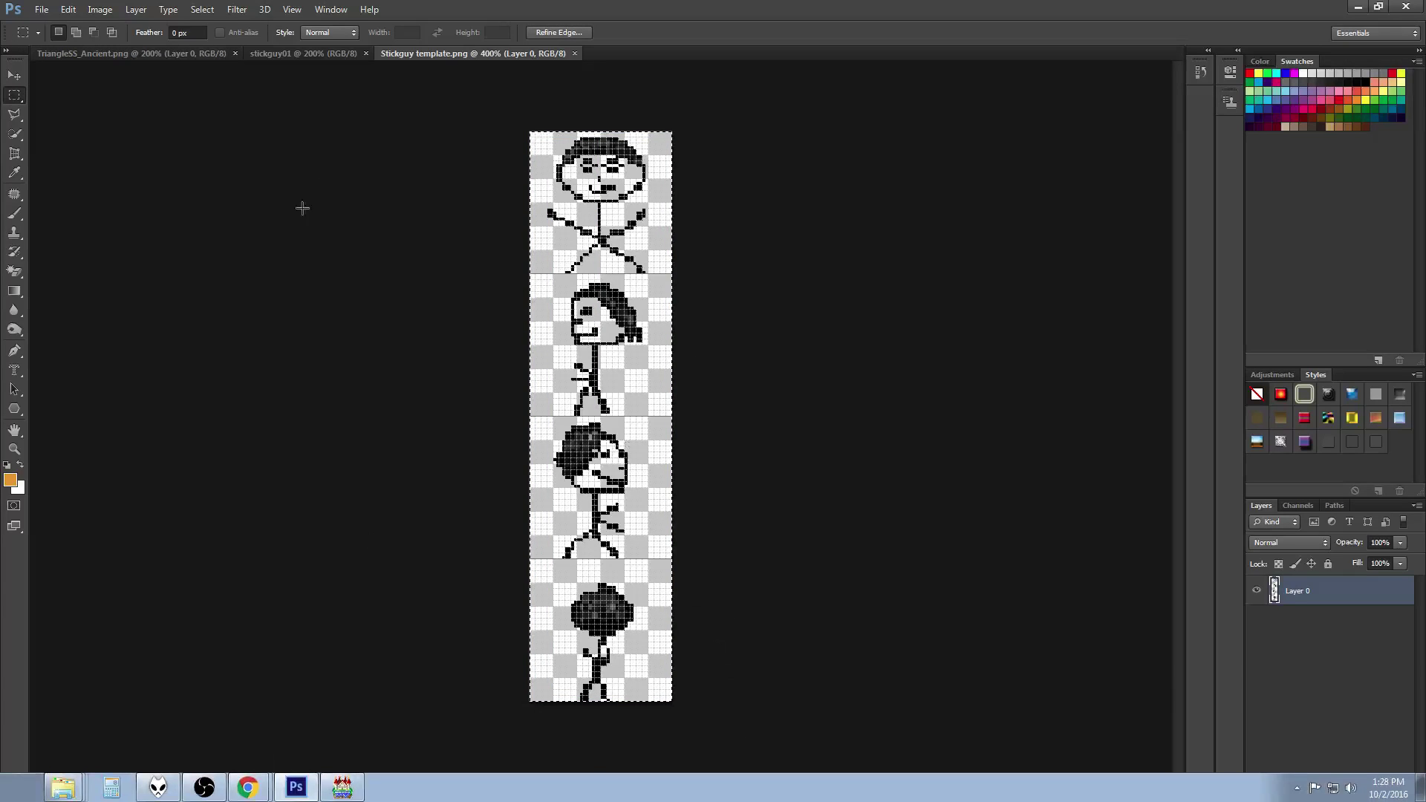
Paste the four stick figures into stickguy01's left grid column and zoom in to inspect them.
{"action": "left_click", "coordinate": [309, 59]}
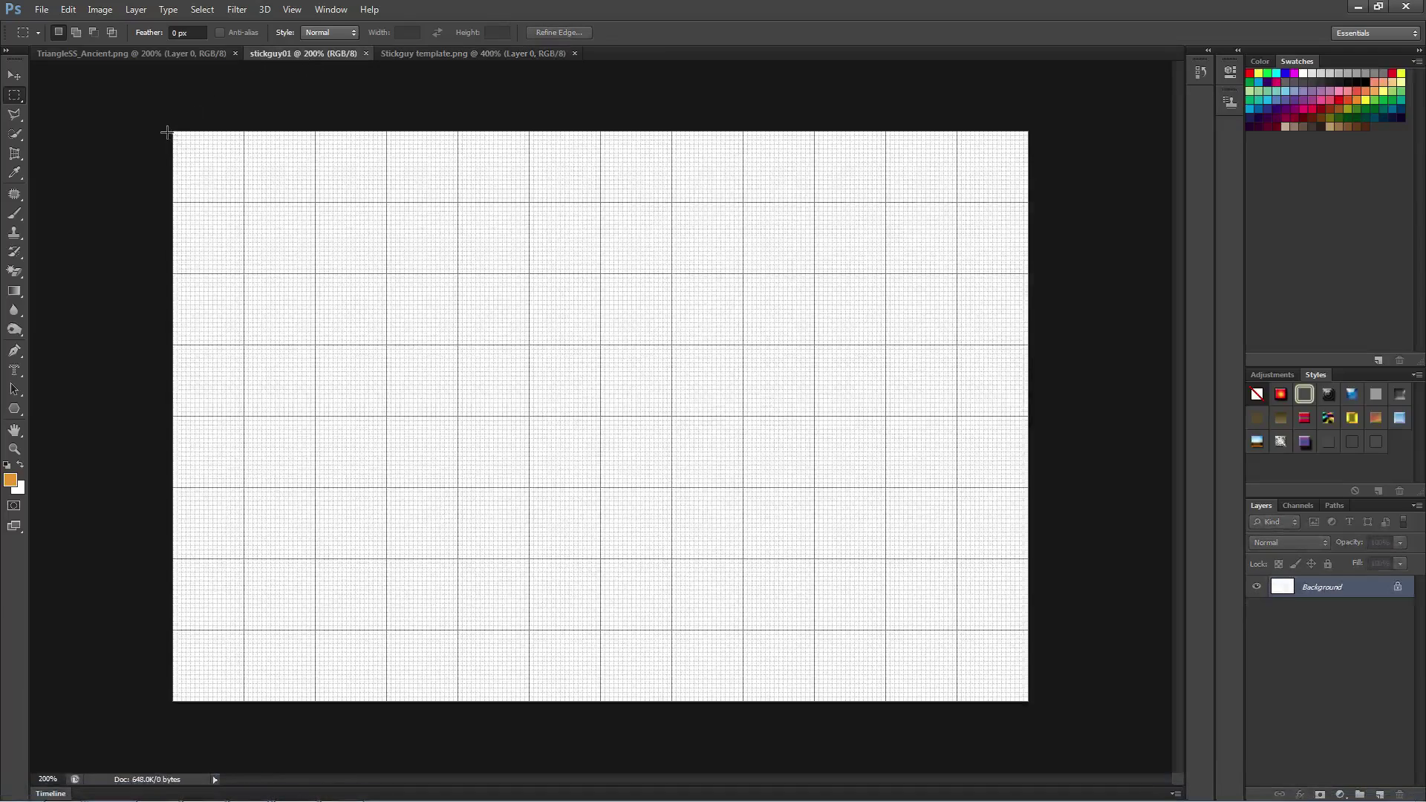
{"action": "left_click_drag", "start_coordinate": [163, 125], "coordinate": [244, 416]}
{"action": "key", "text": "ctrl+v"}
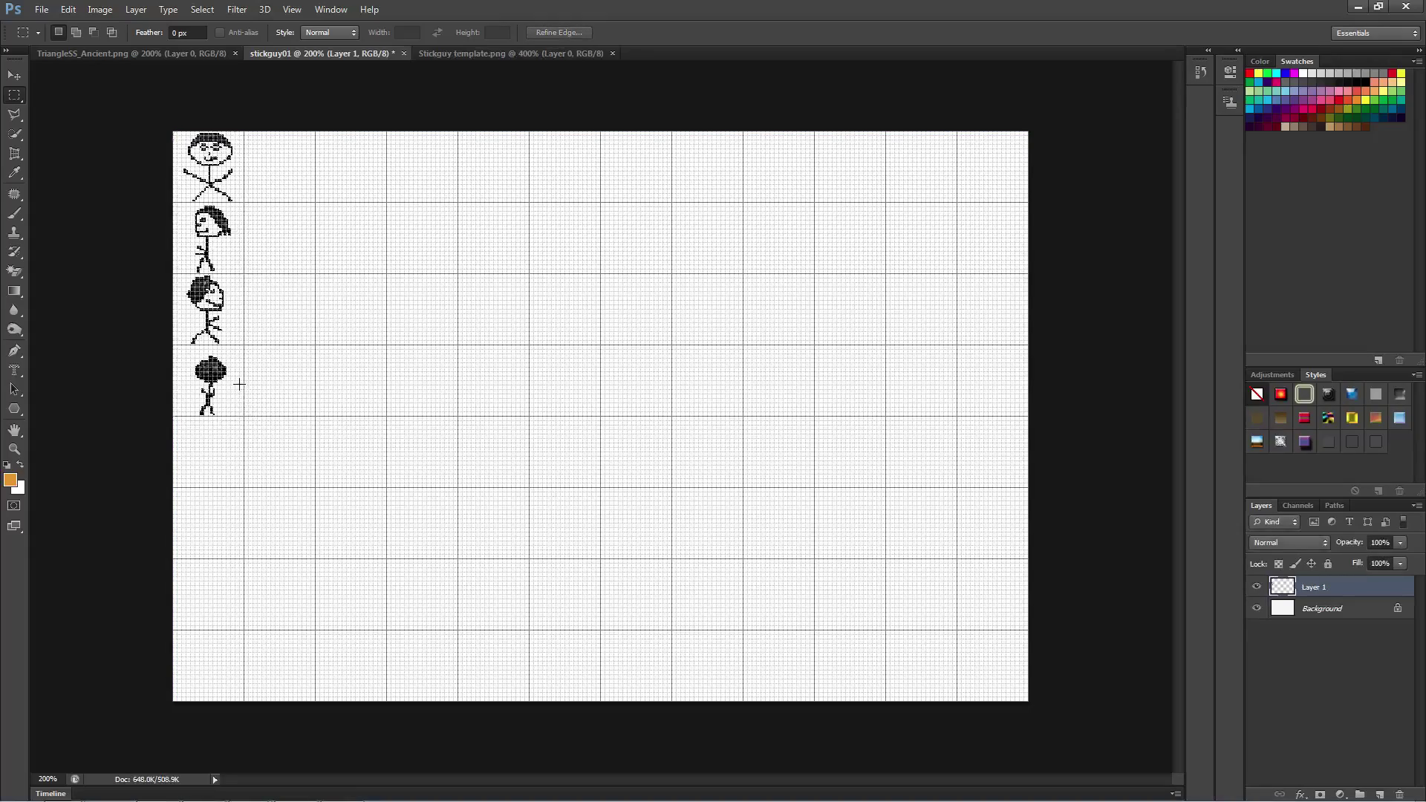
{"action": "key", "text": "ctrl+plus"}
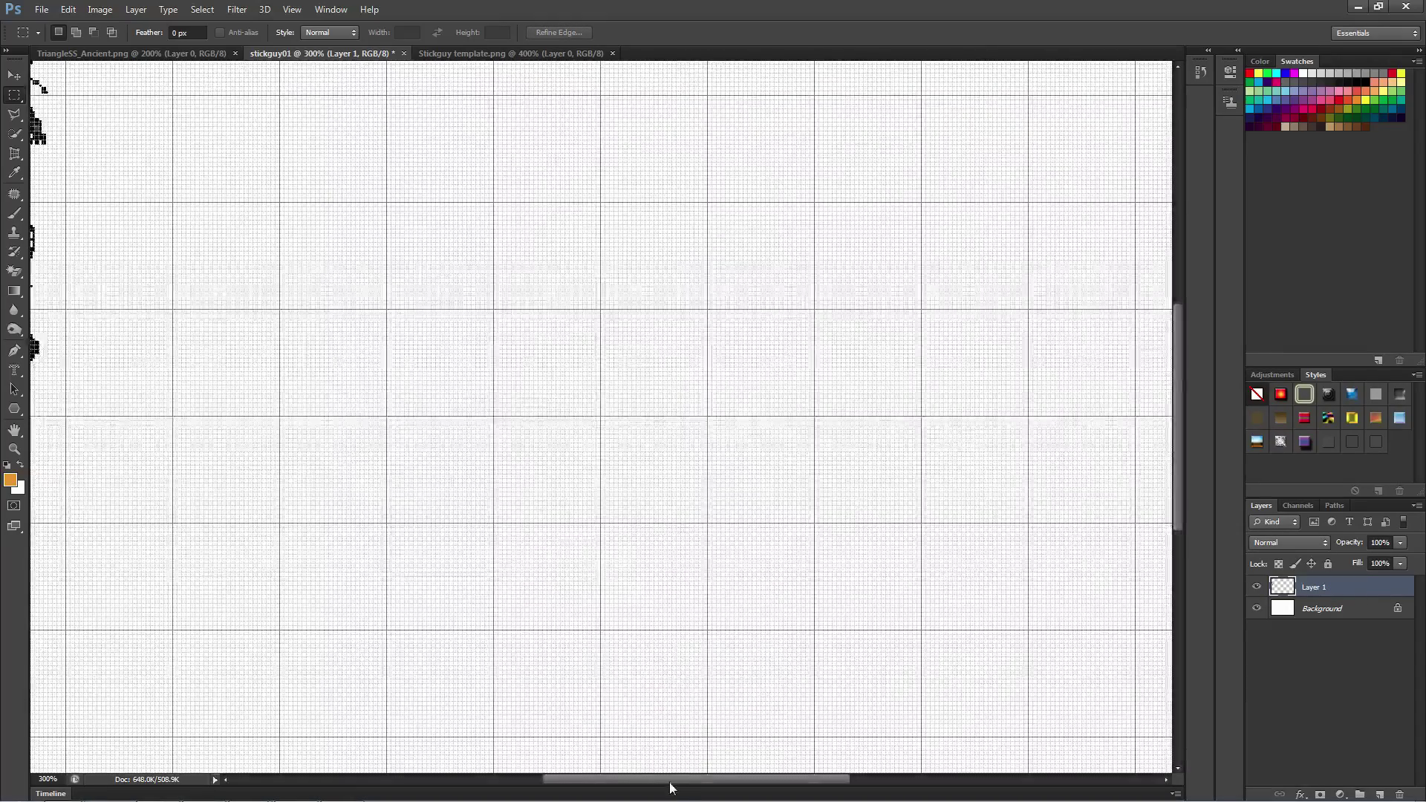
{"action": "scroll", "coordinate": [623, 693], "scroll_direction": "left", "scroll_amount": 8}
{"action": "scroll", "coordinate": [634, 602], "scroll_direction": "up", "scroll_amount": 5}
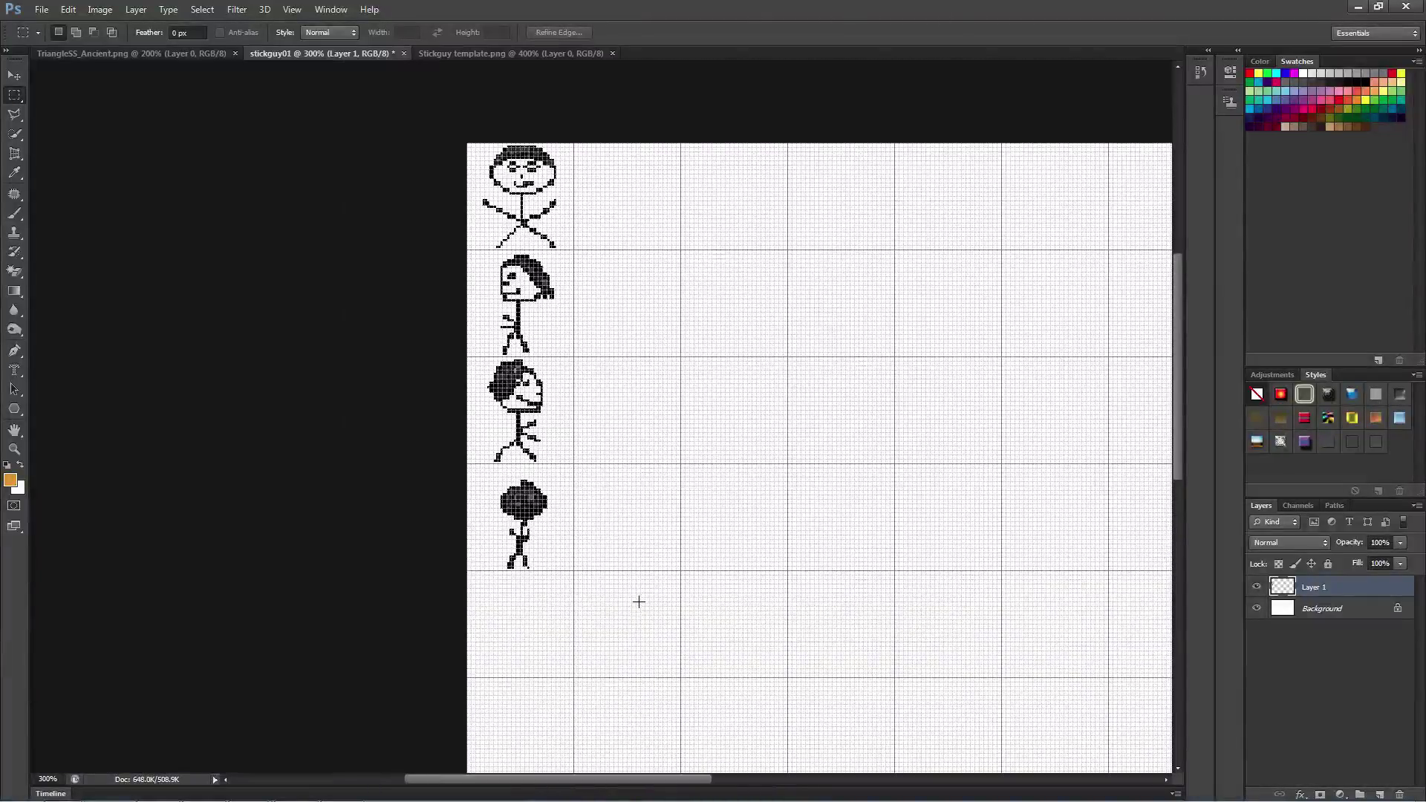
{"action": "key", "text": "ctrl+plus"}
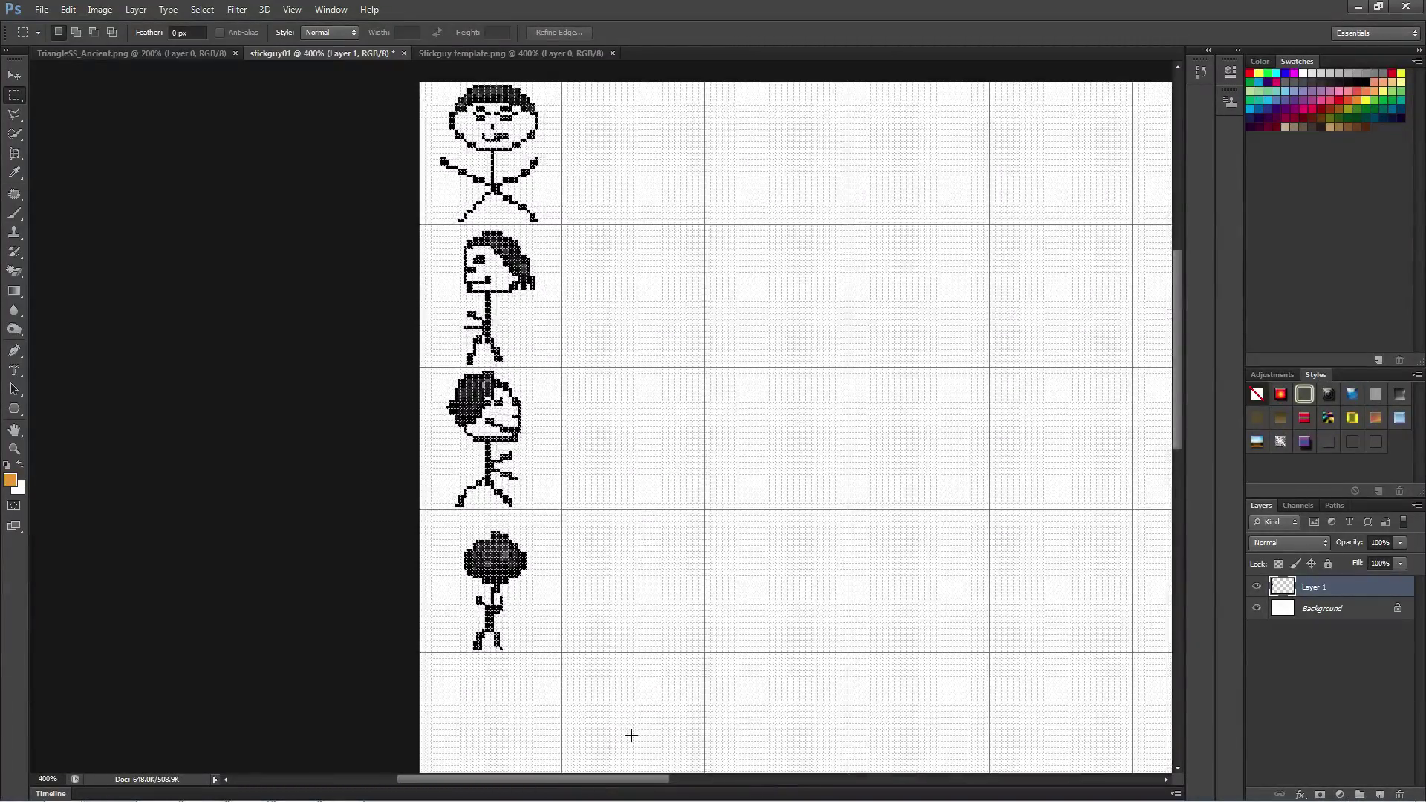
{"action": "left_click_drag", "start_coordinate": [629, 779], "coordinate": [681, 780]}
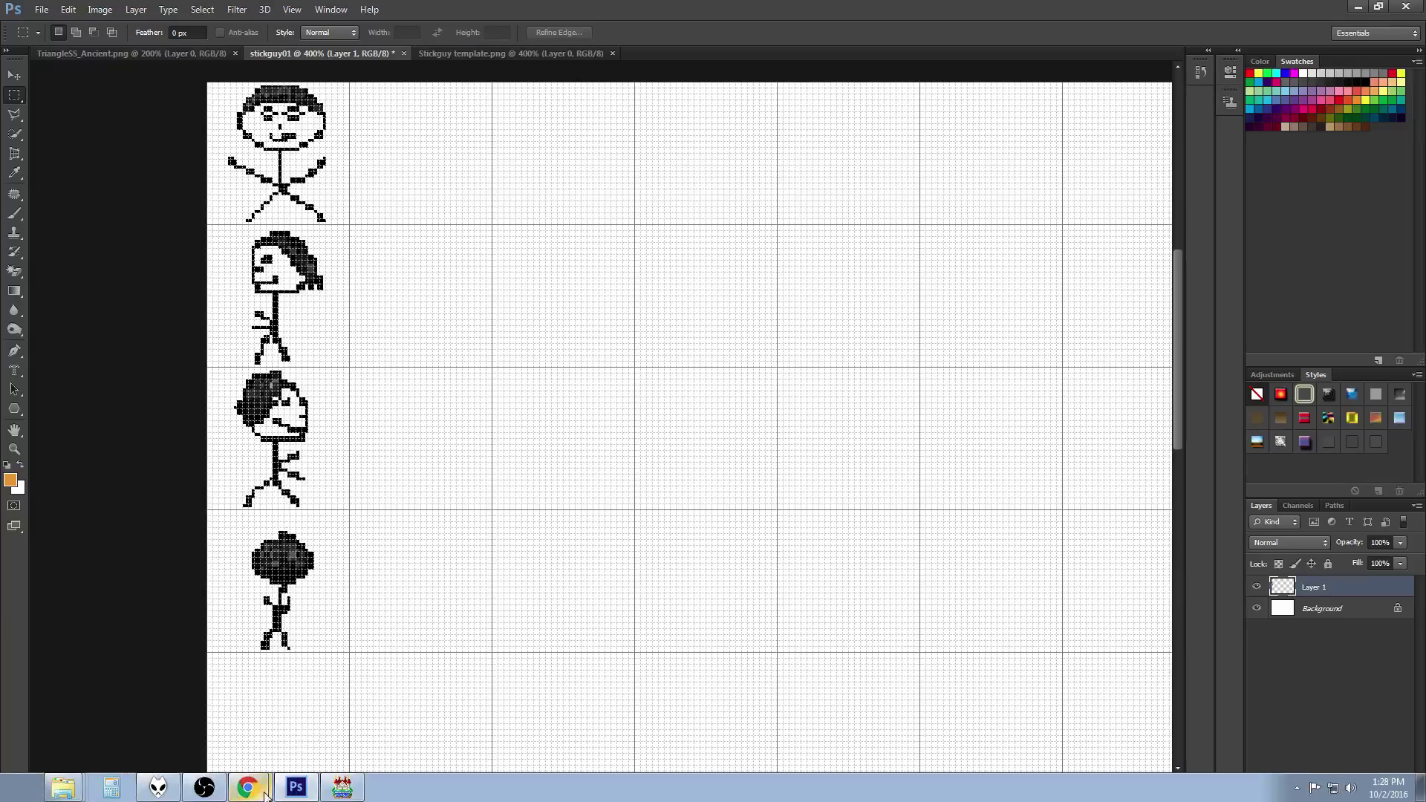
{"action": "key", "text": "alt+Tab"}
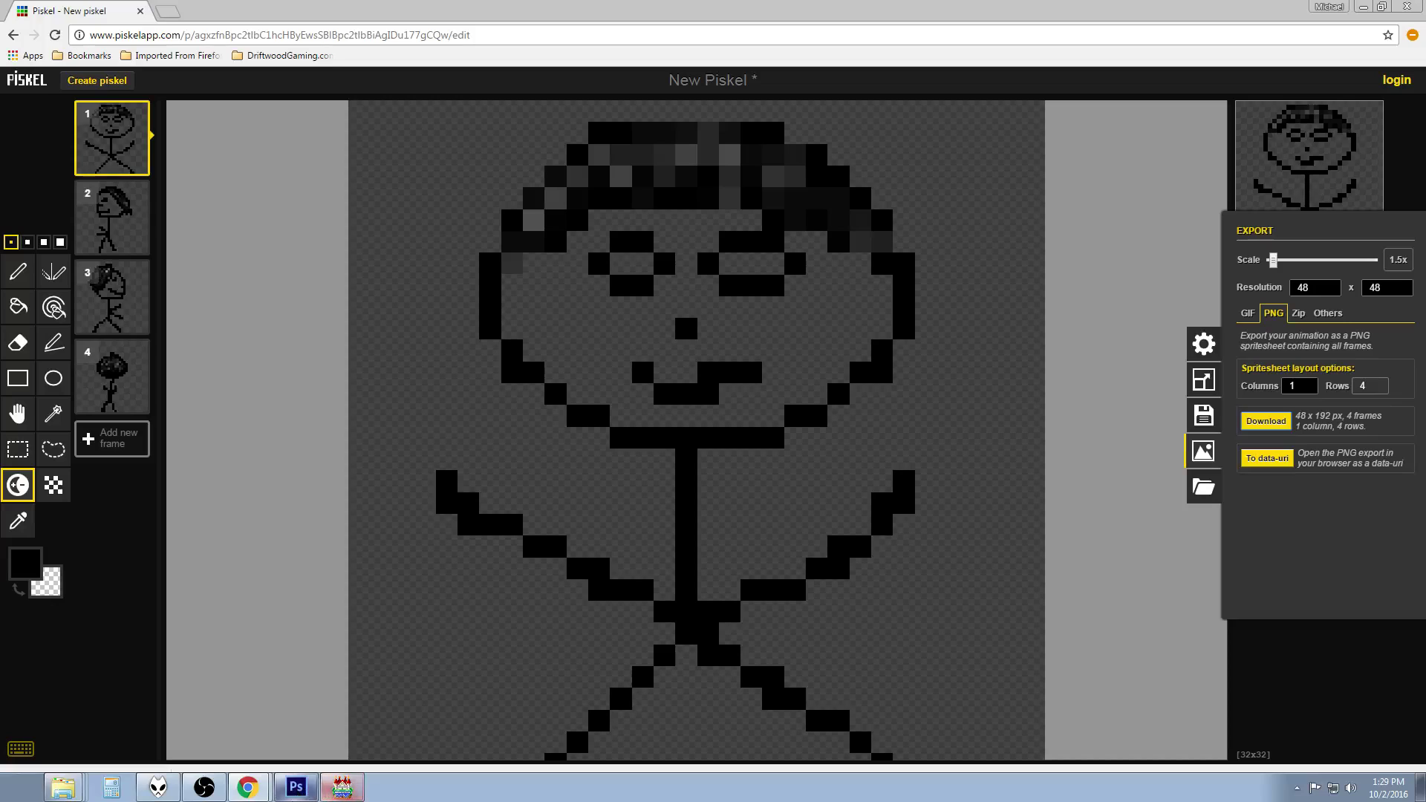
Bring Photoshop's stickguy01 sheet with the four stick figures back to the front.
{"action": "left_click", "coordinate": [296, 786]}
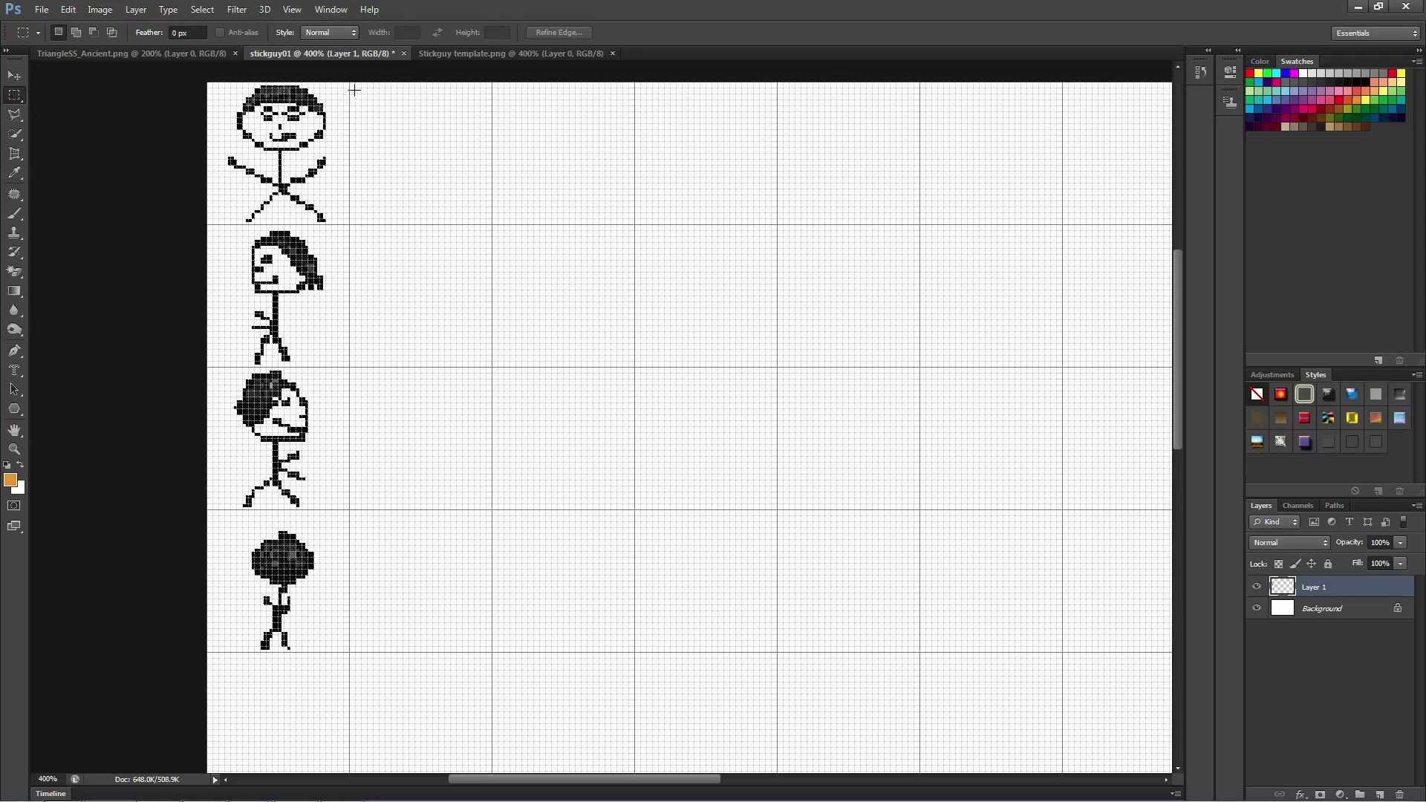
Paste copies of the stick-figure column into the second and third grid columns.
{"action": "left_click_drag", "start_coordinate": [350, 77], "coordinate": [490, 650]}
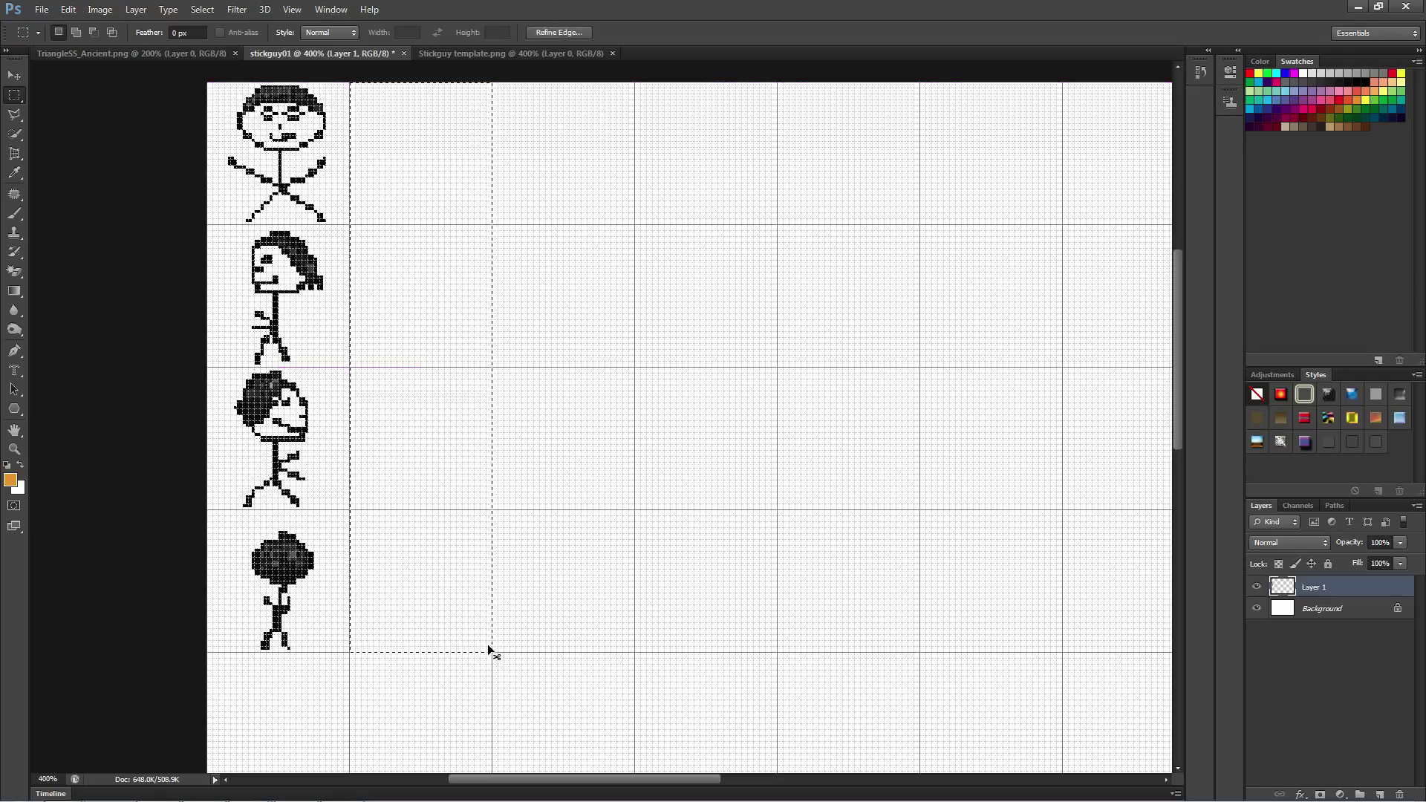
{"action": "key", "text": "ctrl+v"}
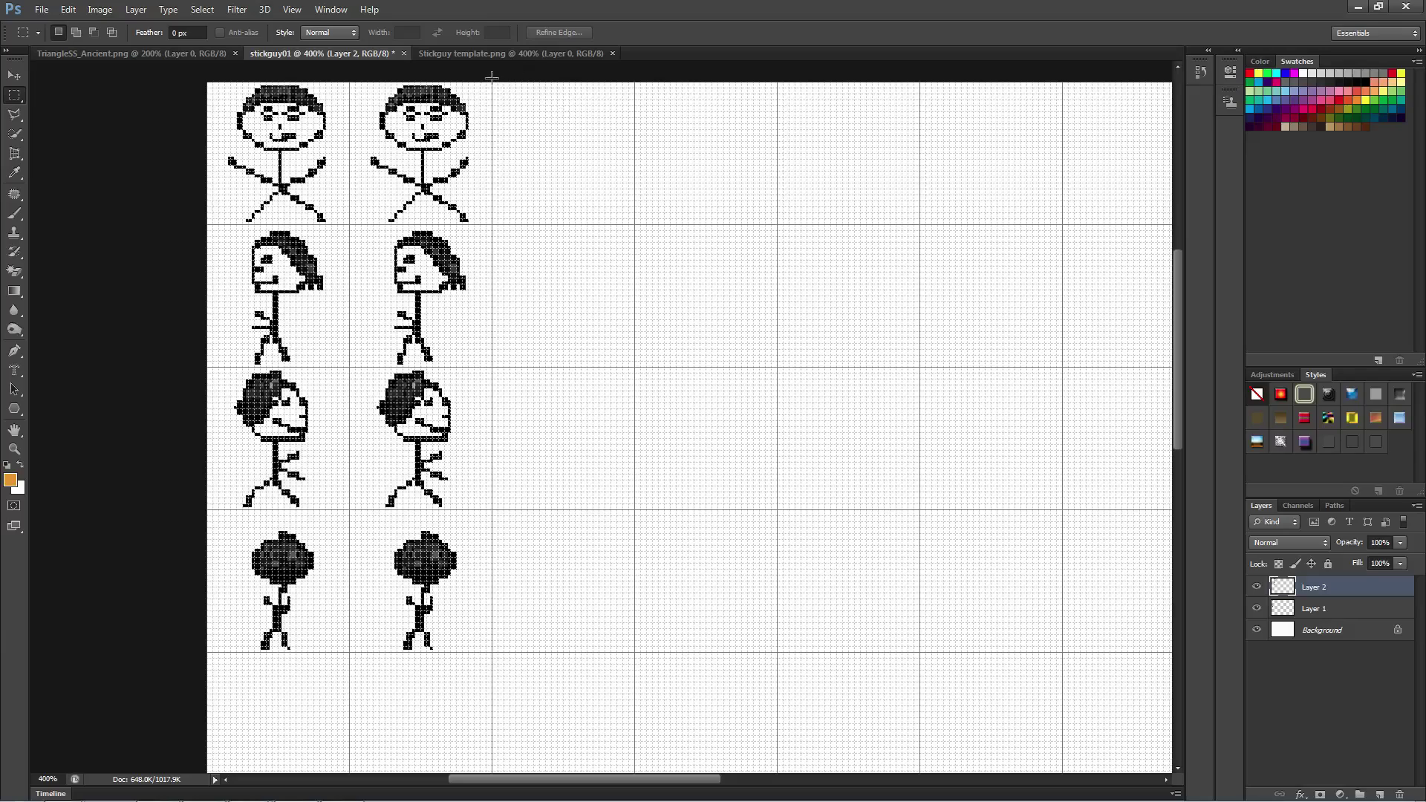
{"action": "left_click_drag", "start_coordinate": [491, 76], "coordinate": [564, 200]}
{"action": "left_click", "coordinate": [585, 74]}
{"action": "left_click_drag", "start_coordinate": [492, 81], "coordinate": [621, 595]}
{"action": "left_click", "coordinate": [621, 595]}
{"action": "left_click_drag", "start_coordinate": [493, 80], "coordinate": [503, 99]}
{"action": "left_click_drag", "start_coordinate": [612, 376], "coordinate": [633, 646]}
{"action": "key", "text": "ctrl+v"}
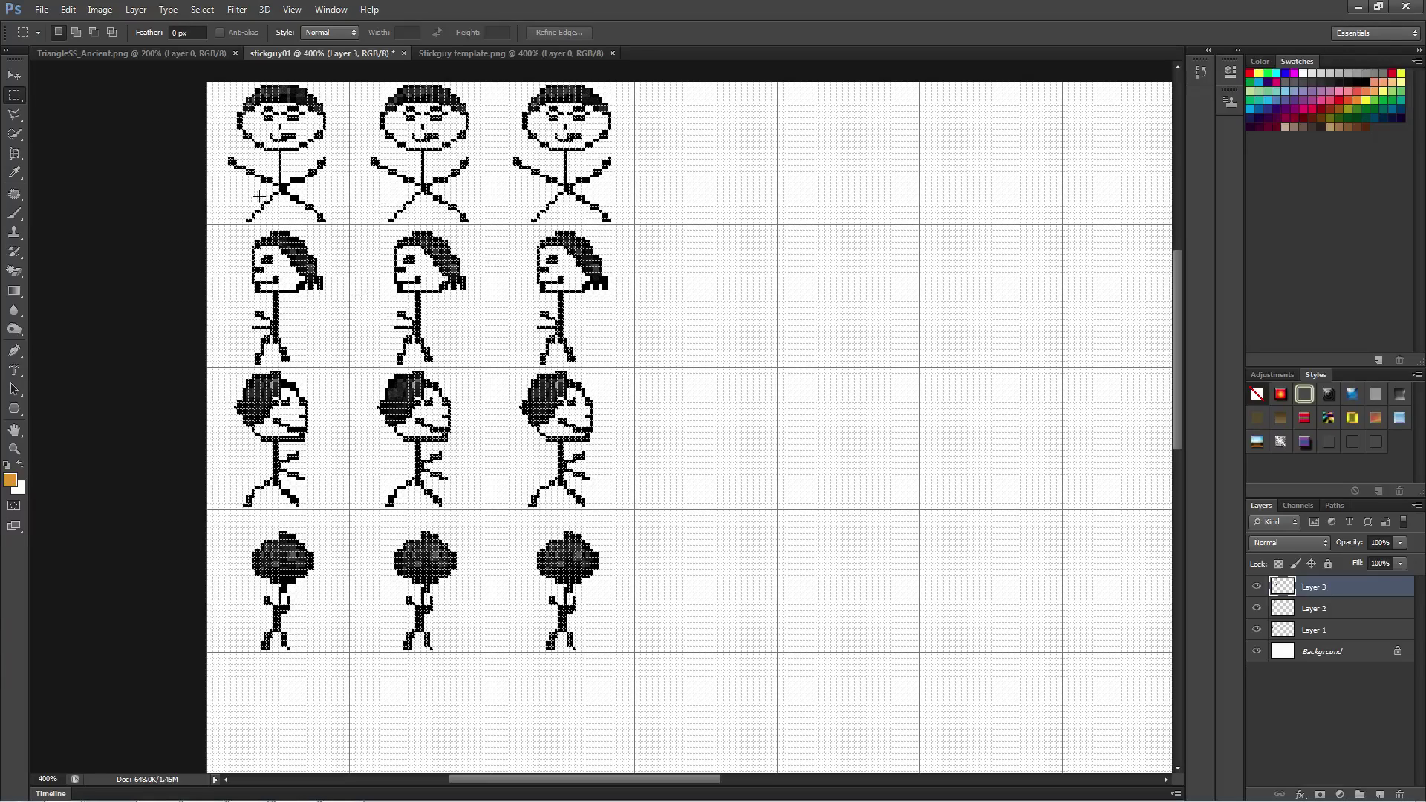
Save the sheet as stickguy01.png in PNG format, accepting the default PNG options.
{"action": "left_click", "coordinate": [42, 9]}
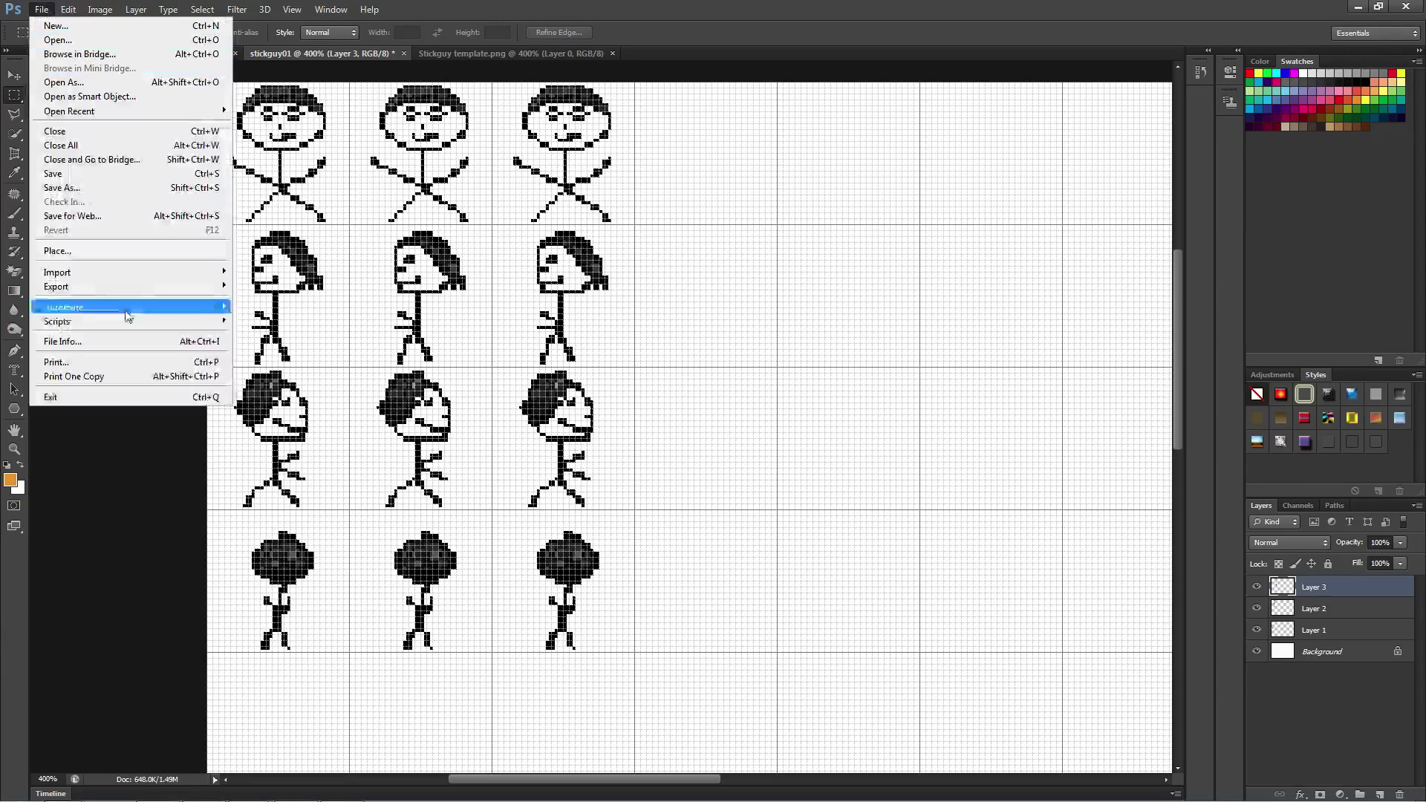
{"action": "left_click", "coordinate": [104, 187]}
{"action": "left_click", "coordinate": [680, 565]}
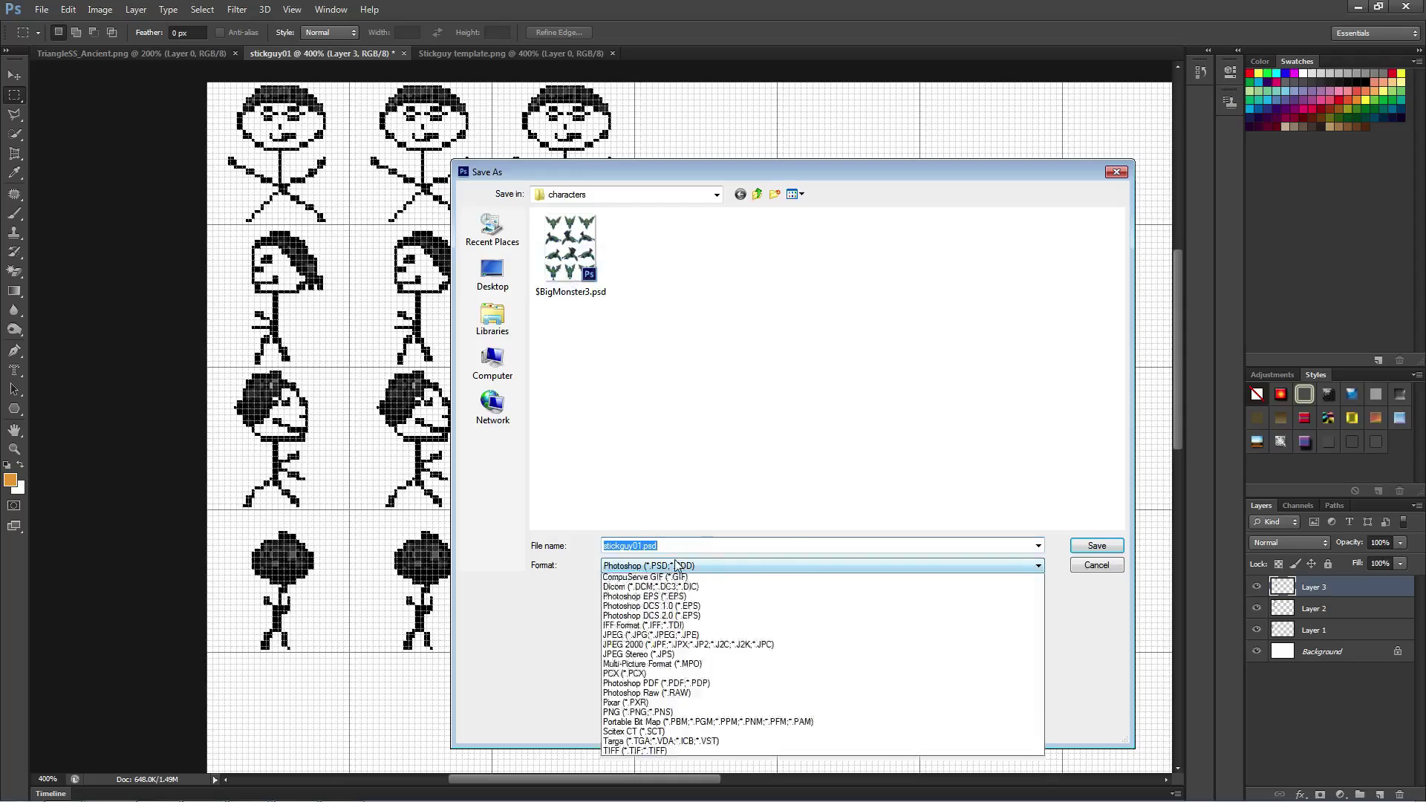
{"action": "left_click", "coordinate": [646, 742]}
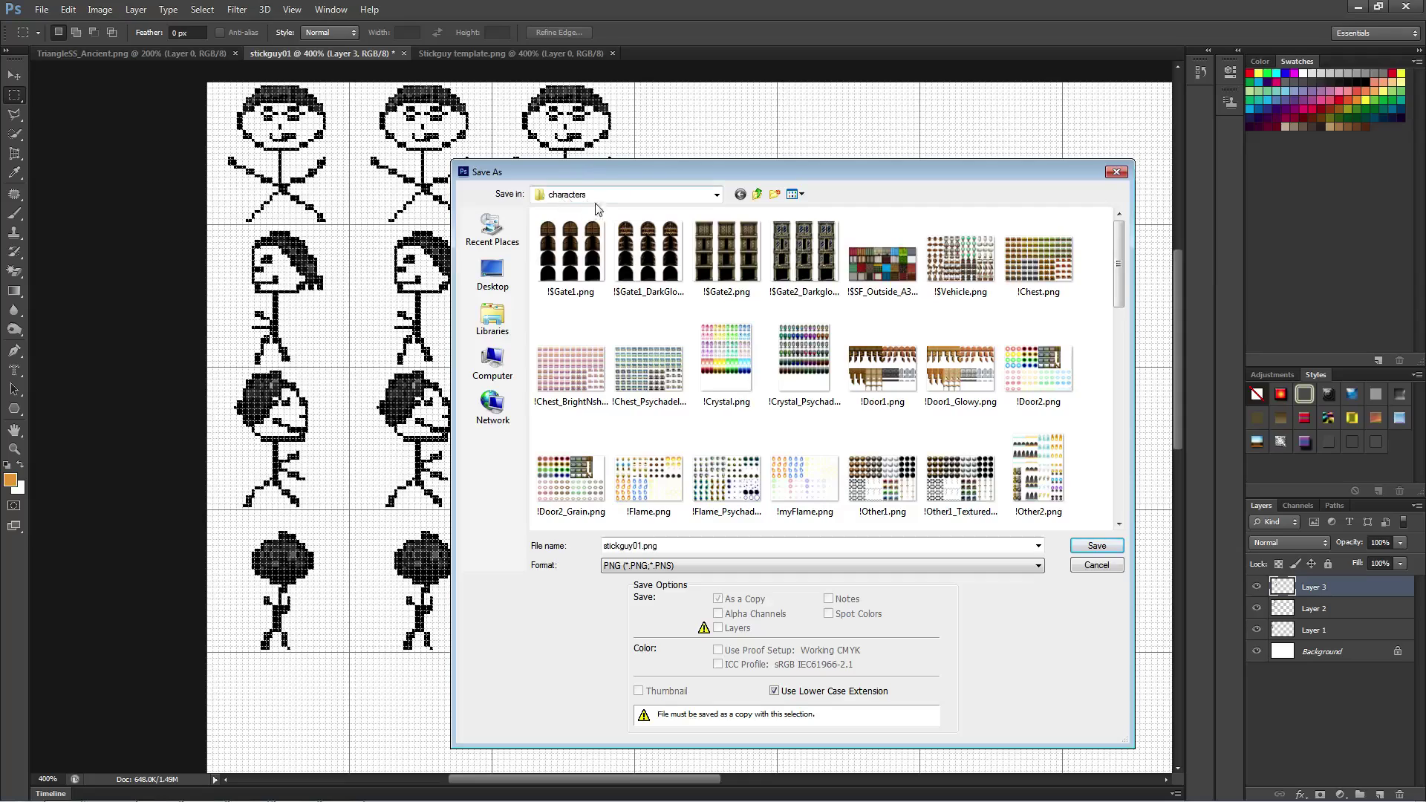
{"action": "left_click", "coordinate": [1078, 549]}
{"action": "left_click", "coordinate": [761, 278]}
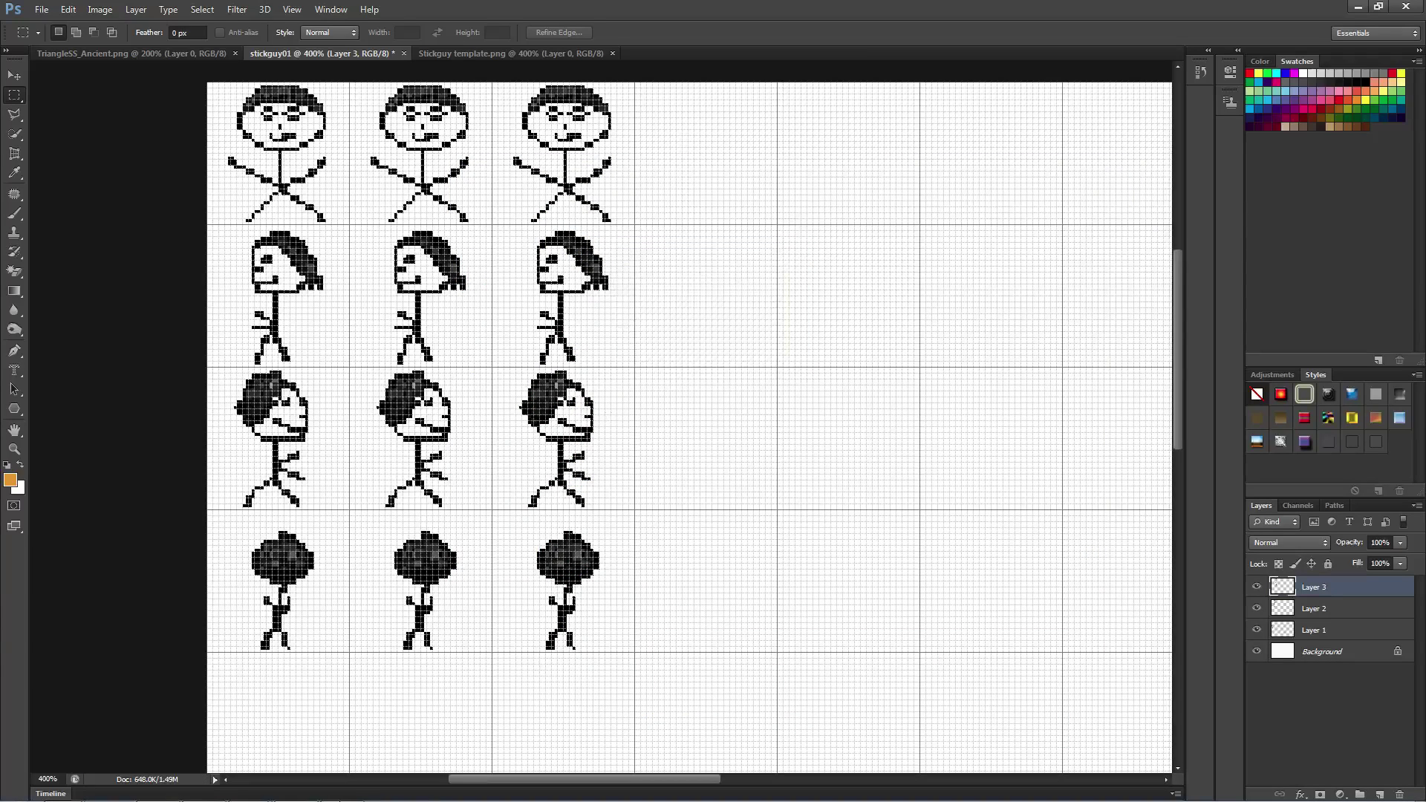
{"action": "left_click", "coordinate": [337, 788]}
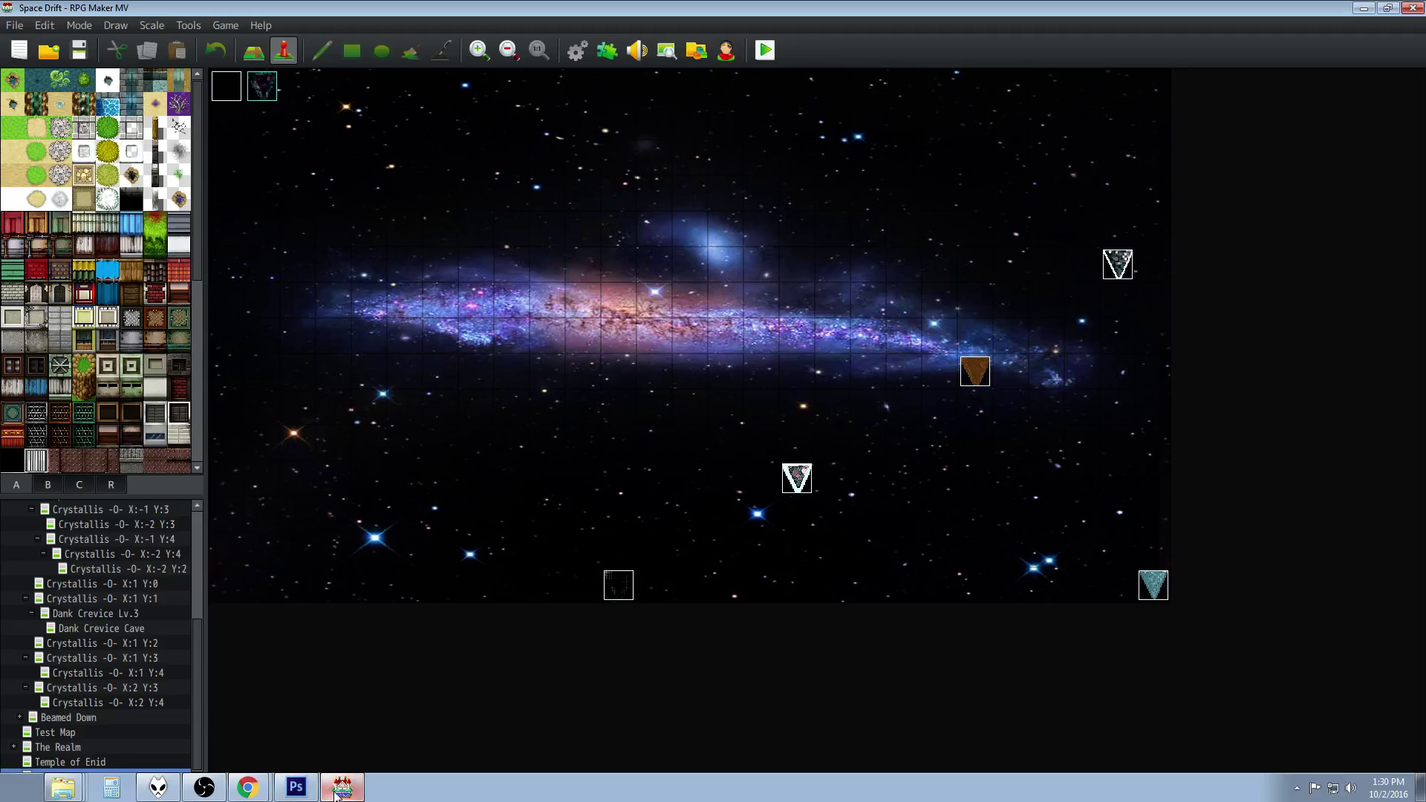
Create event EV007 on the Spaceships map after checking that stickguy01 appears among its images.
{"action": "double_click", "coordinate": [543, 295]}
{"action": "double_click", "coordinate": [400, 481]}
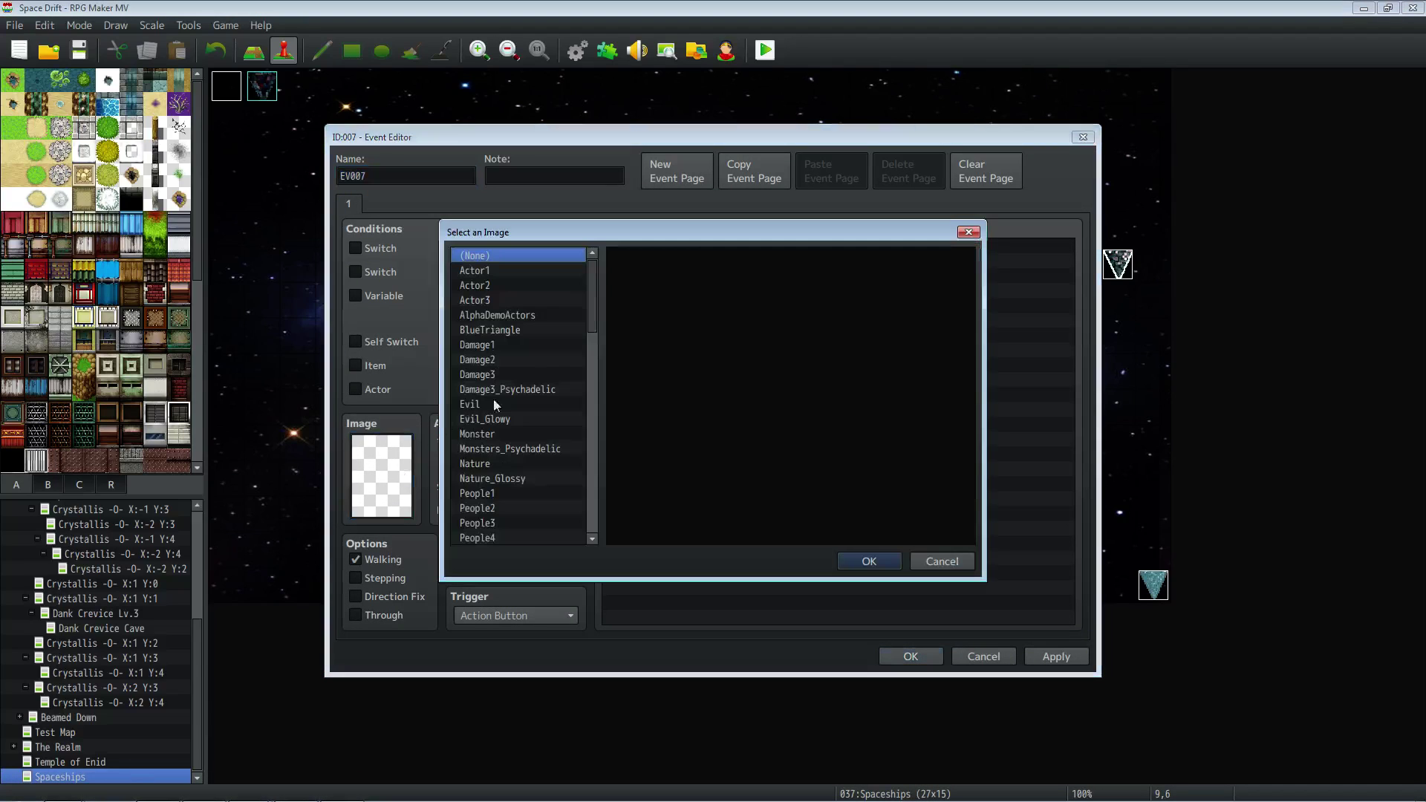
{"action": "scroll", "coordinate": [586, 334], "scroll_direction": "down", "scroll_amount": 6}
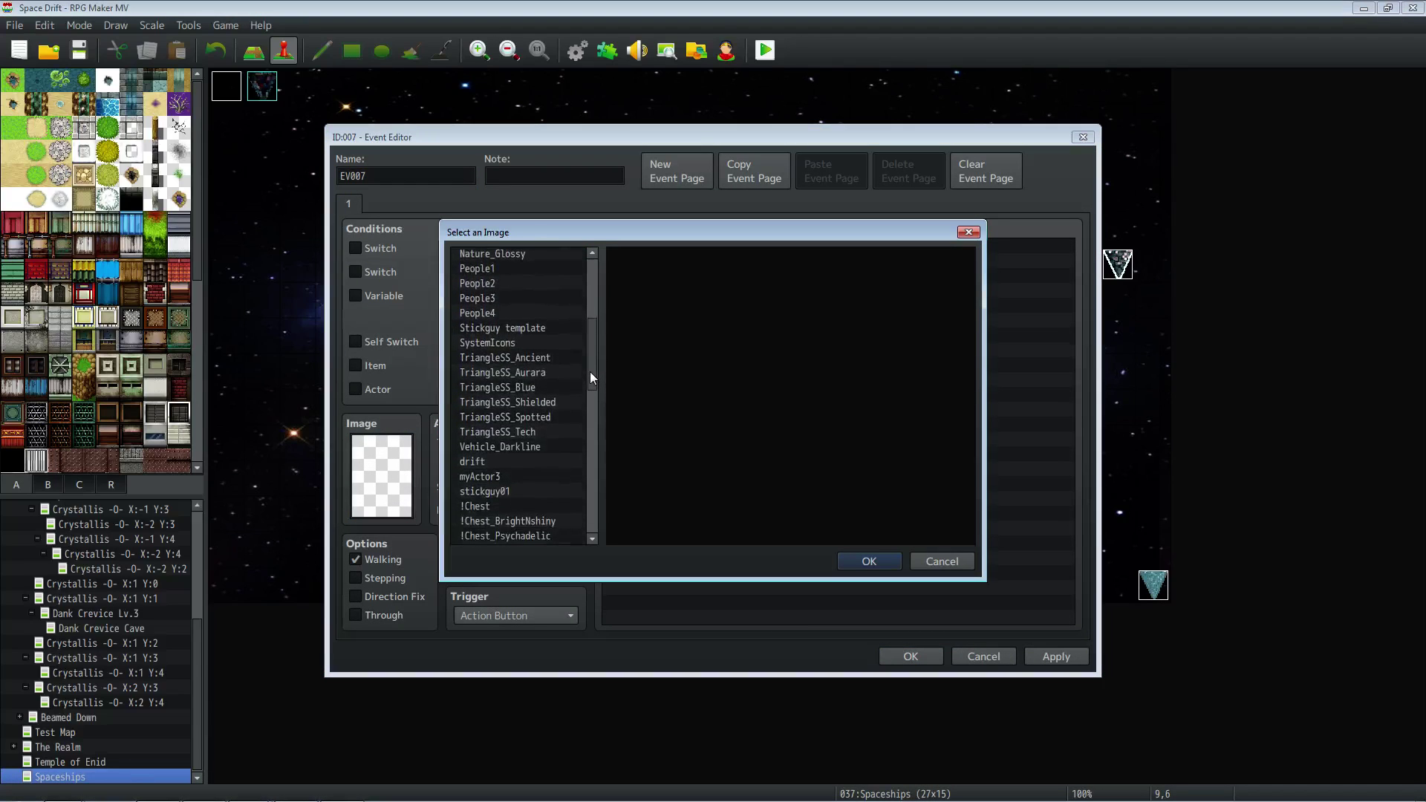
{"action": "left_click", "coordinate": [937, 561]}
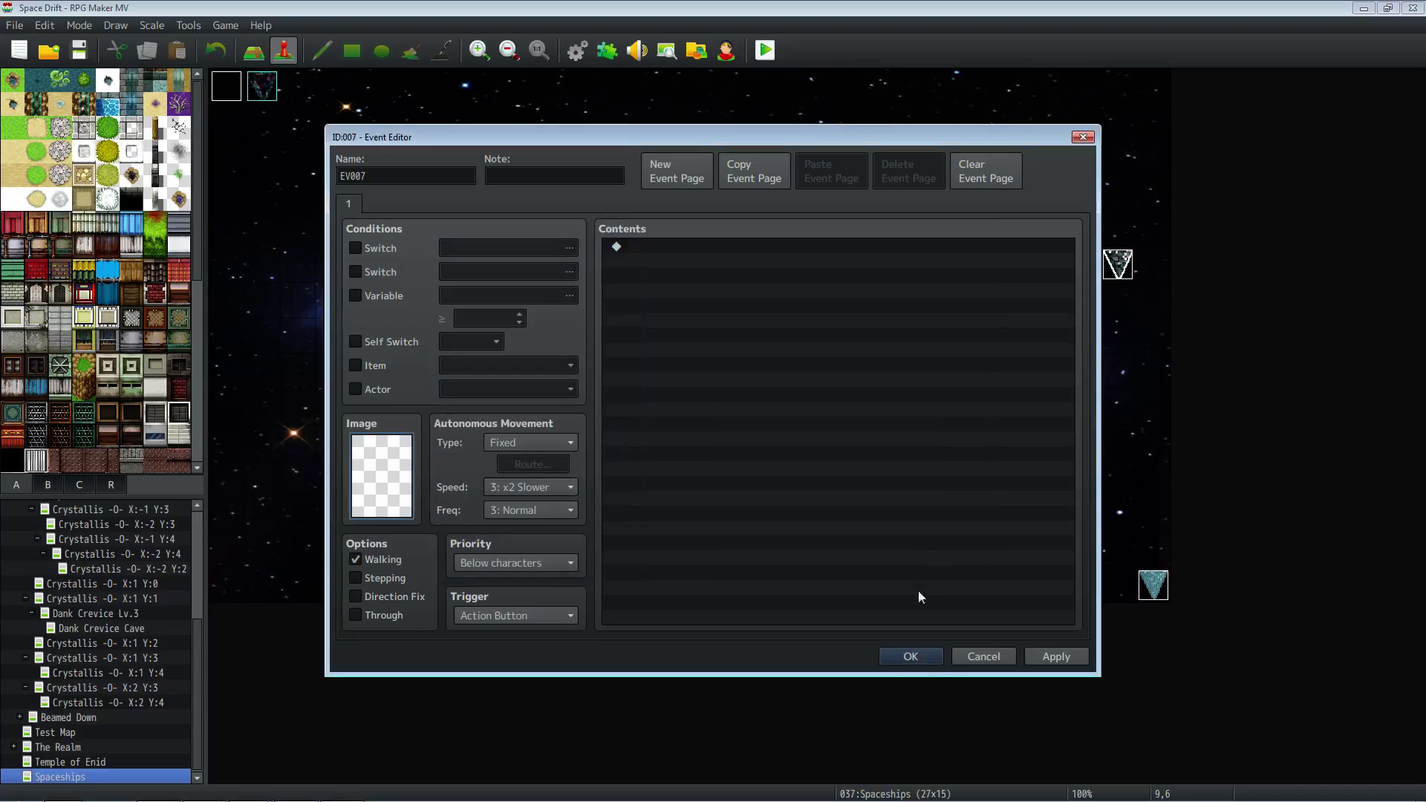
{"action": "left_click", "coordinate": [912, 657]}
{"action": "mouse_move", "coordinate": [541, 800]}
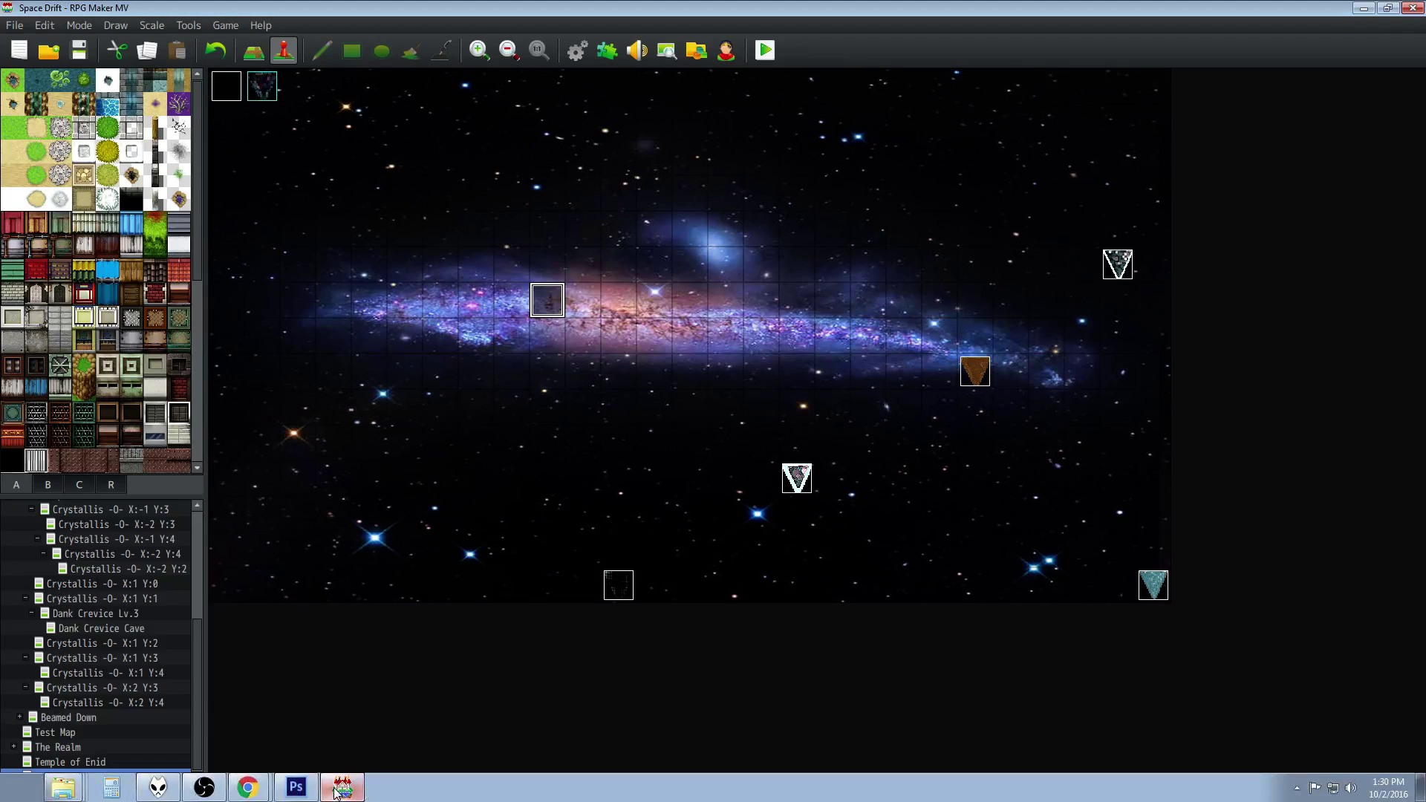
{"action": "left_click", "coordinate": [296, 789]}
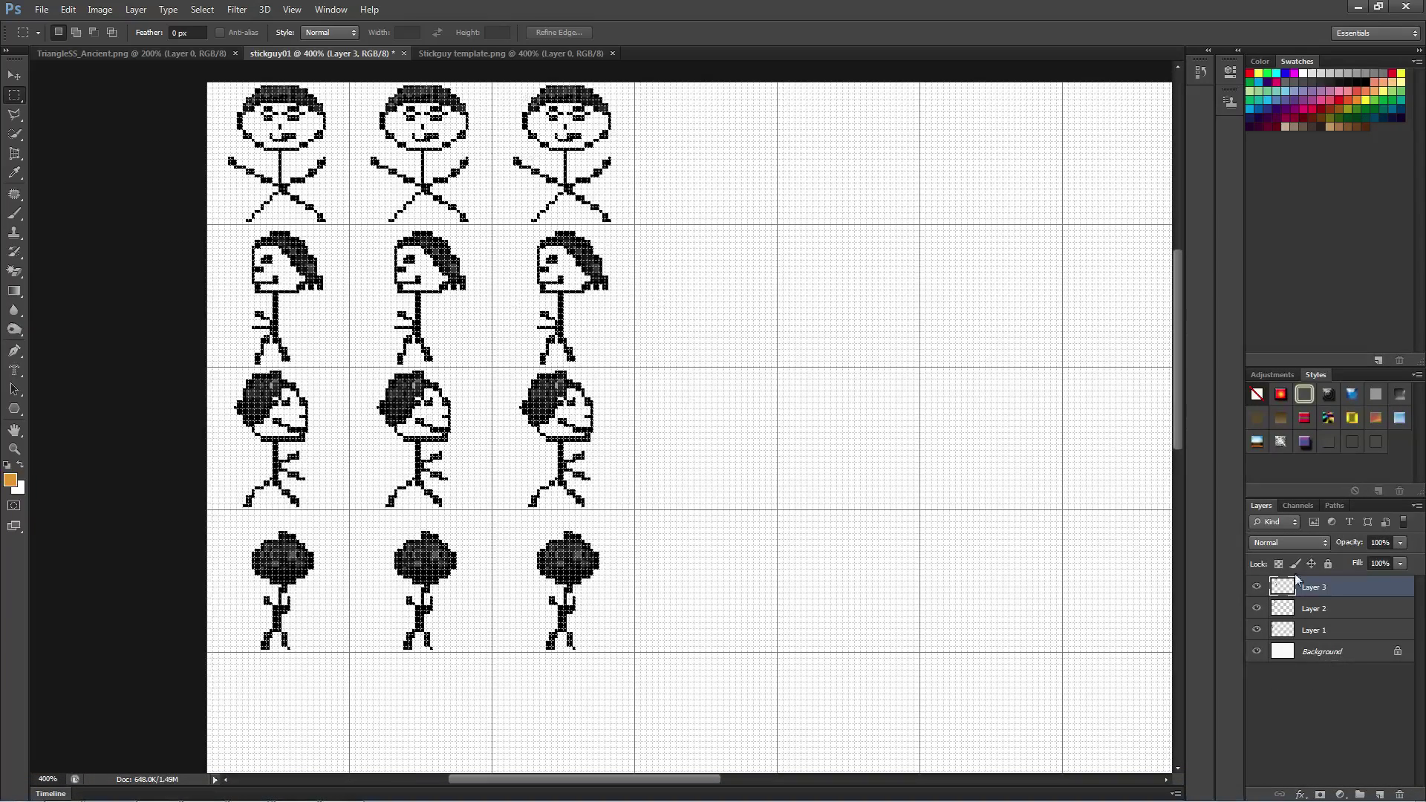
Delete the white Background layer and start a Save As with PNG format.
{"action": "left_click_drag", "start_coordinate": [1324, 654], "coordinate": [1400, 794]}
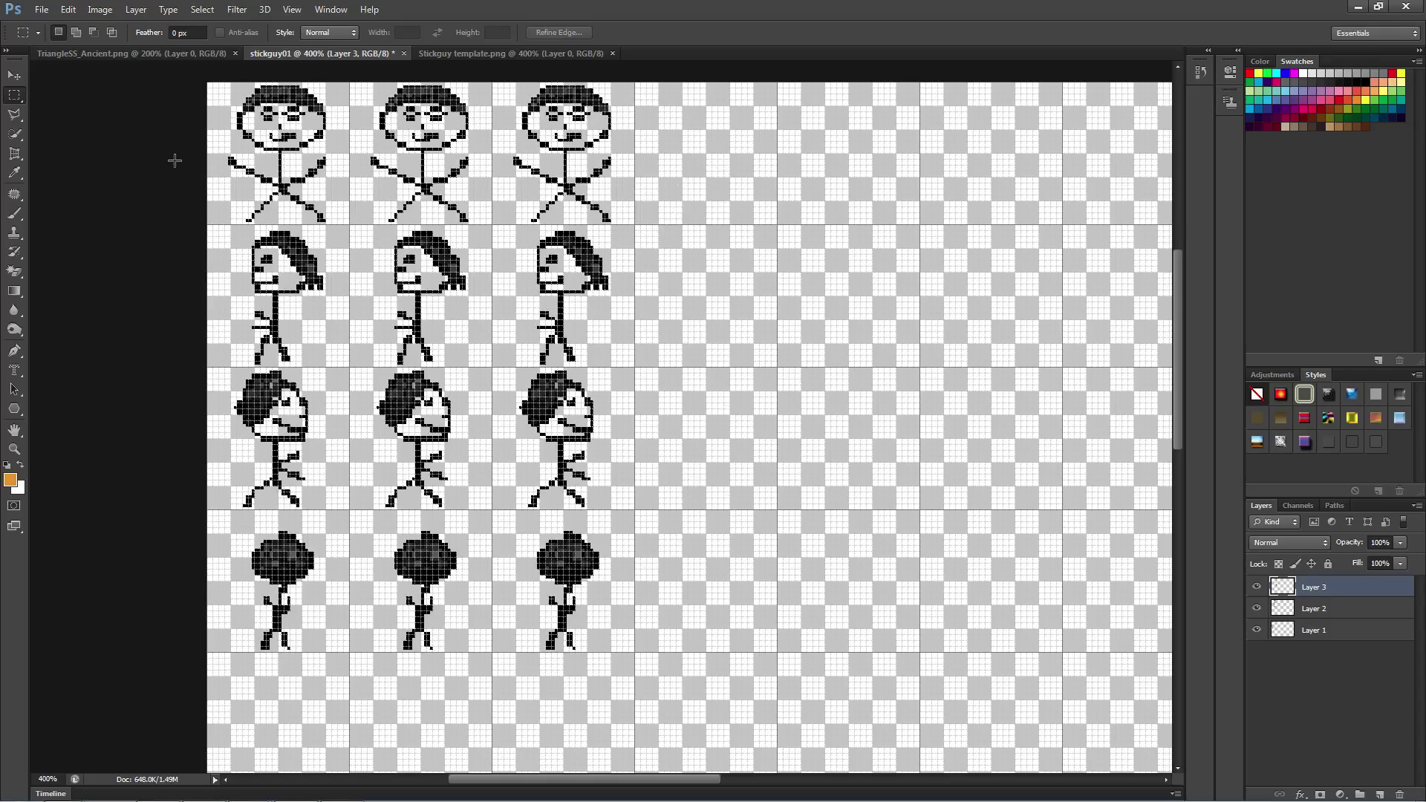
{"action": "left_click", "coordinate": [41, 9]}
{"action": "left_click", "coordinate": [80, 181]}
{"action": "left_click", "coordinate": [640, 567]}
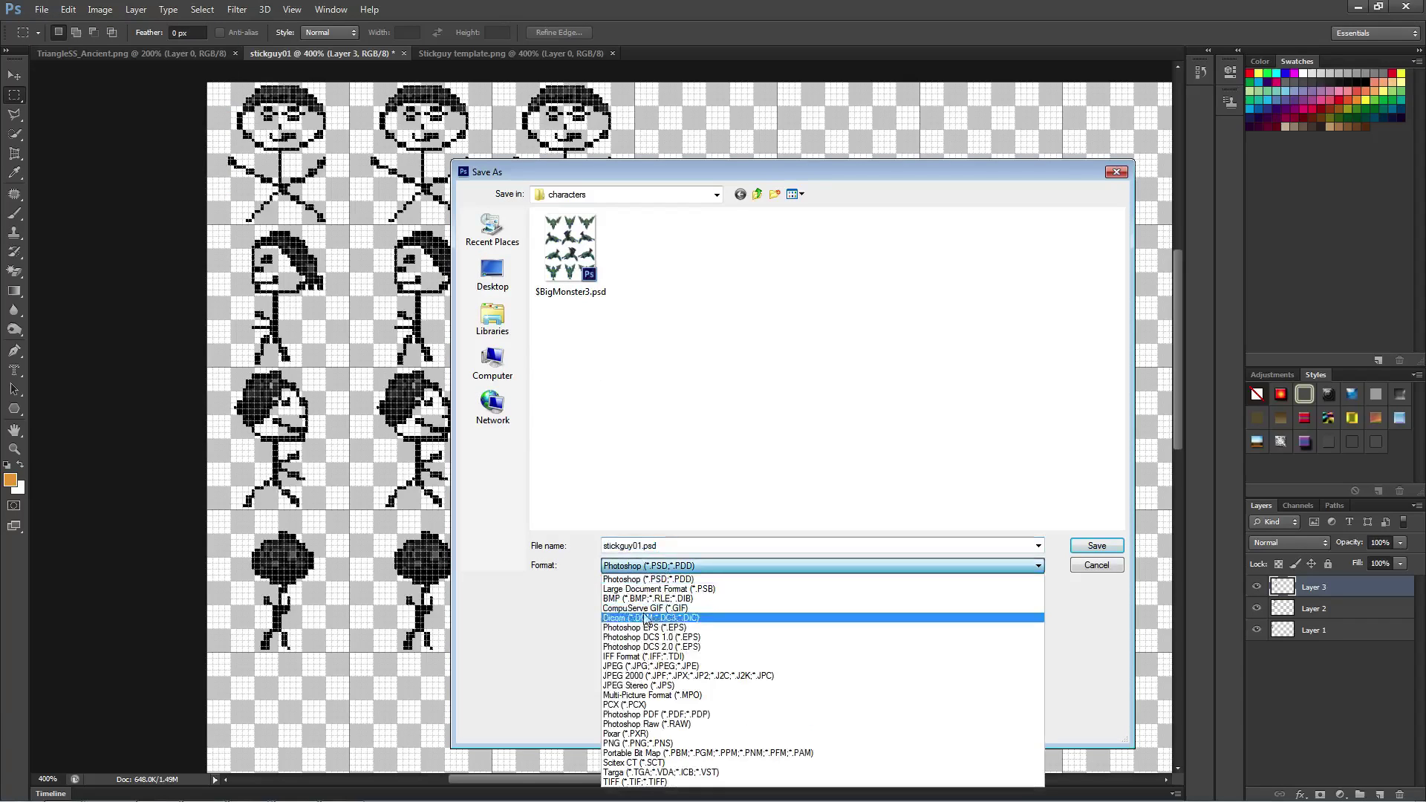
{"action": "left_click", "coordinate": [639, 733]}
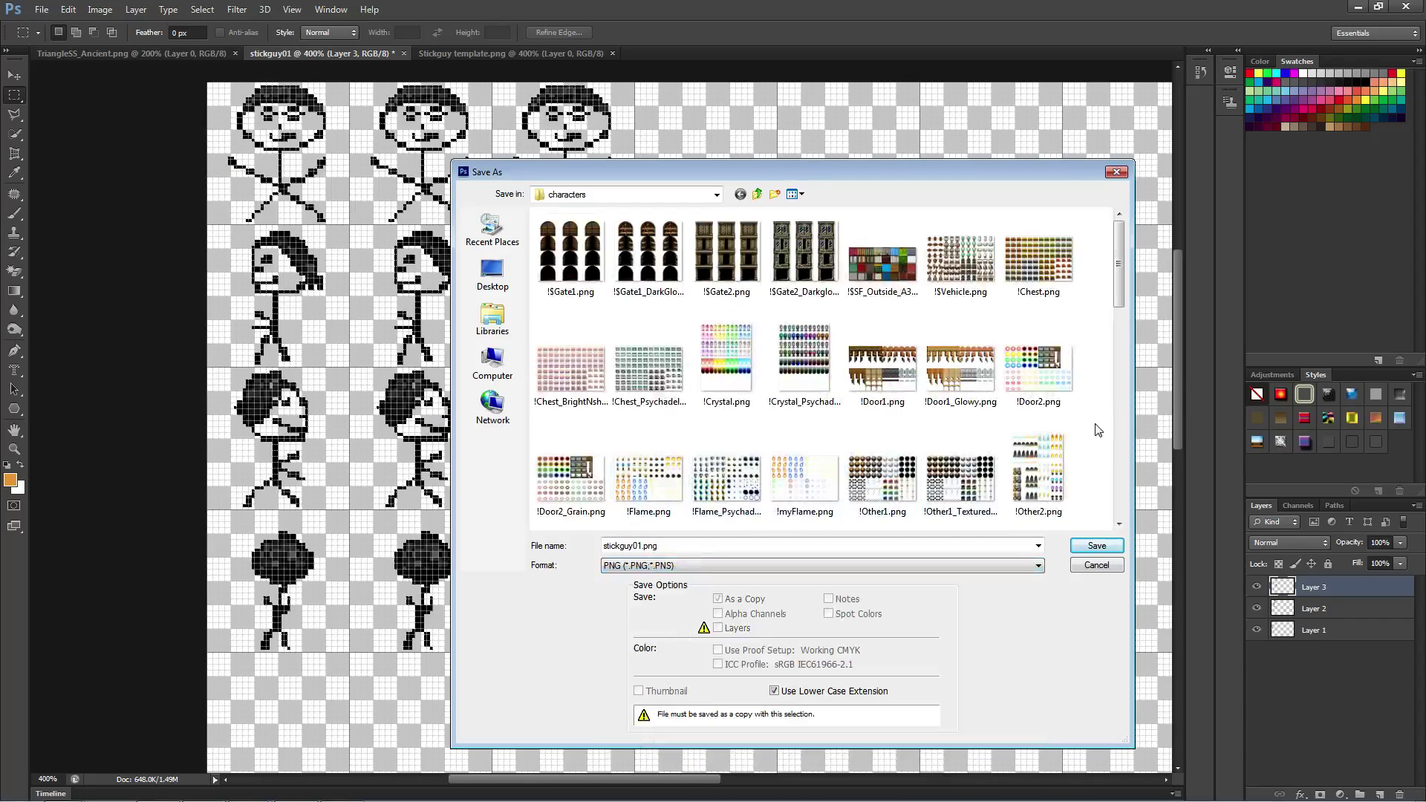
Overwrite stickguy01.png with the transparent PNG and return to RPG Maker MV.
{"action": "left_click", "coordinate": [1117, 402]}
{"action": "scroll", "coordinate": [1121, 401], "scroll_direction": "down", "scroll_amount": 5}
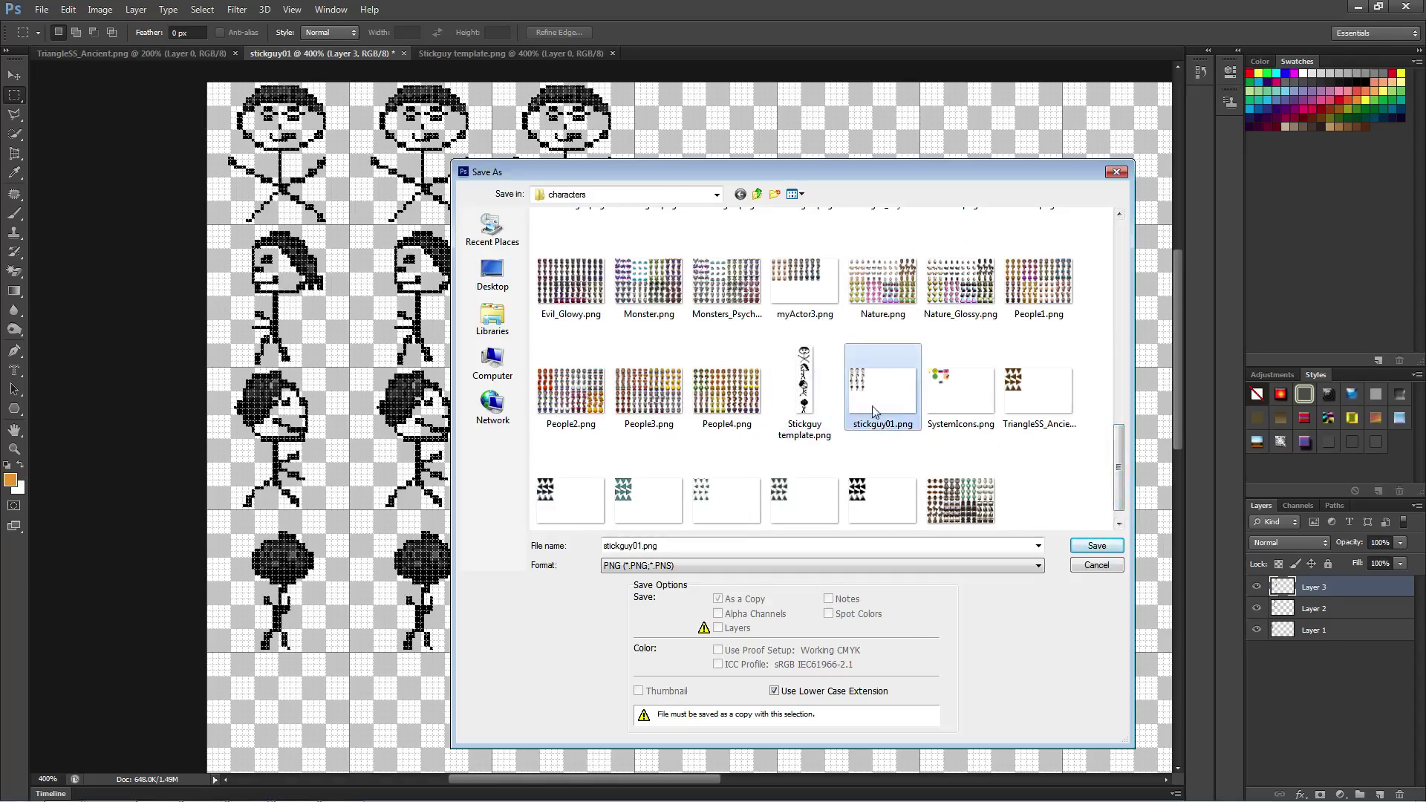
{"action": "left_click", "coordinate": [1091, 546]}
{"action": "left_click", "coordinate": [677, 307]}
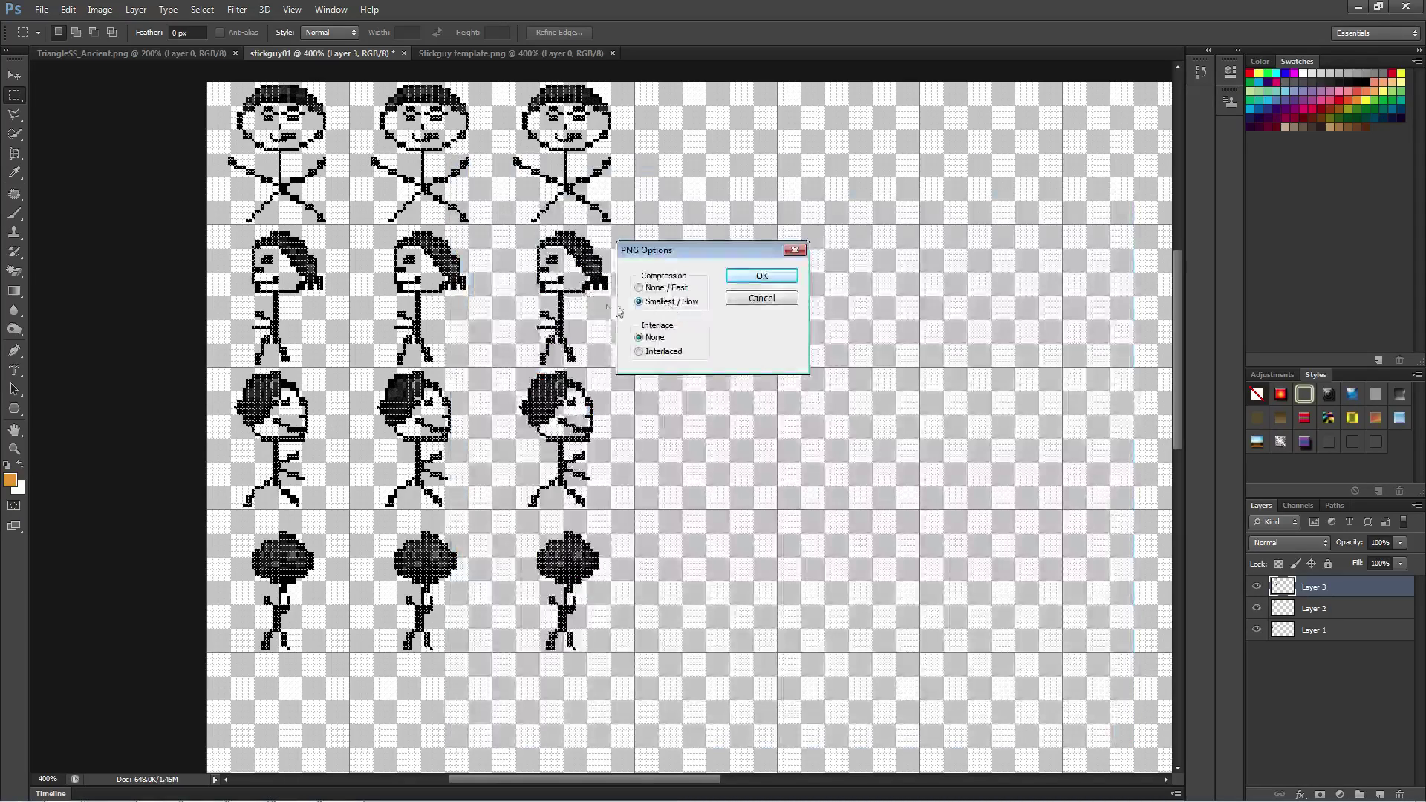
{"action": "left_click", "coordinate": [740, 277]}
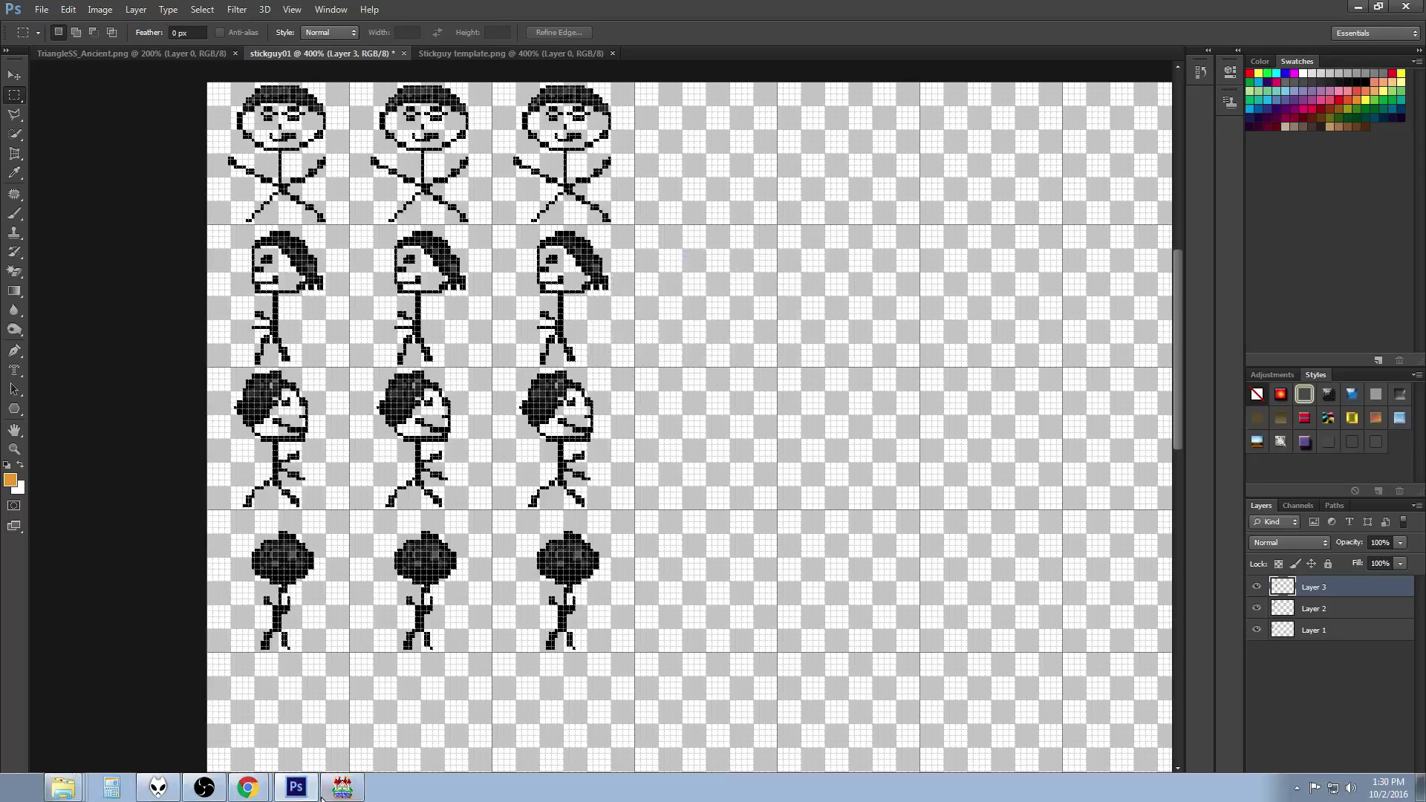
{"action": "left_click", "coordinate": [342, 788]}
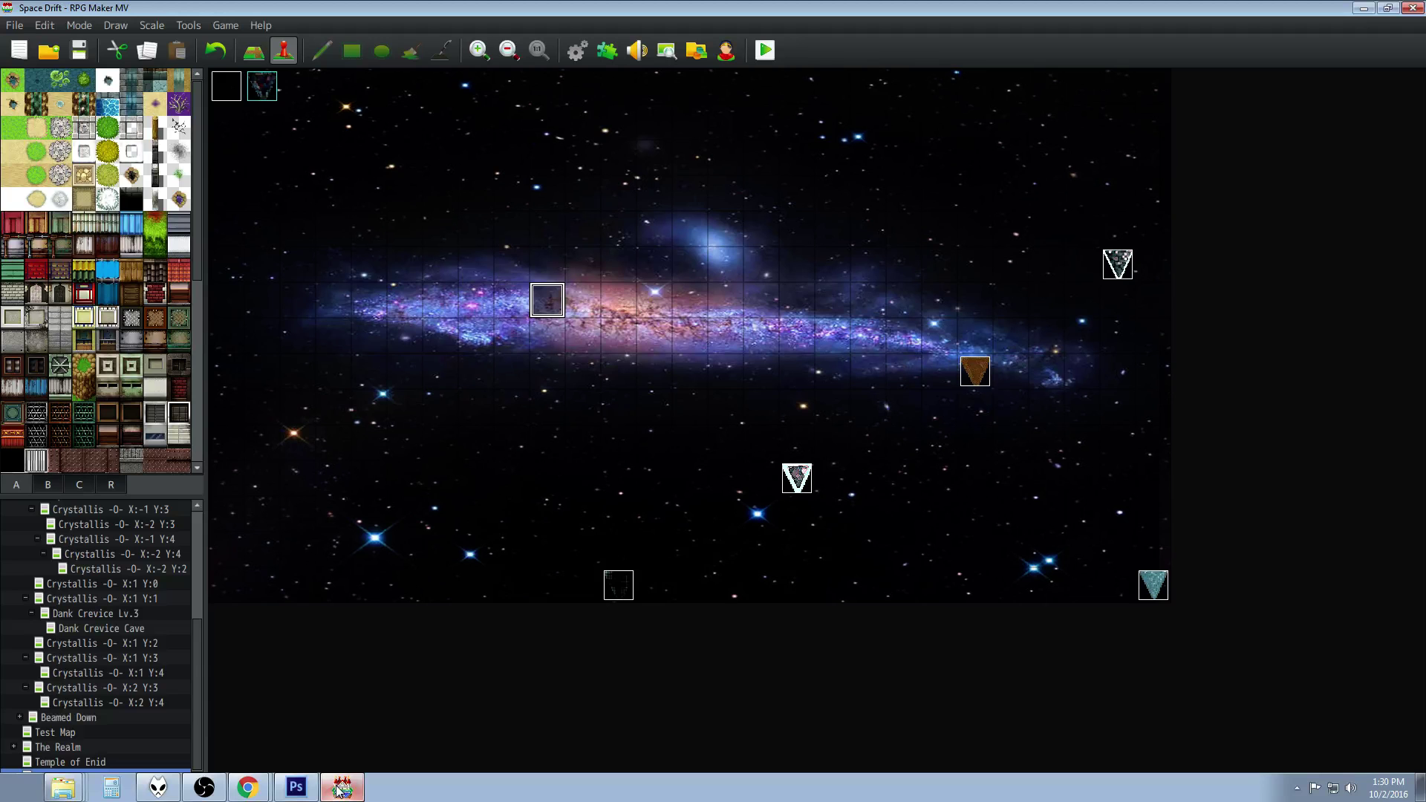
Open event EV007's image picker and browse the sprite sheet list.
{"action": "double_click", "coordinate": [548, 300]}
{"action": "double_click", "coordinate": [392, 483]}
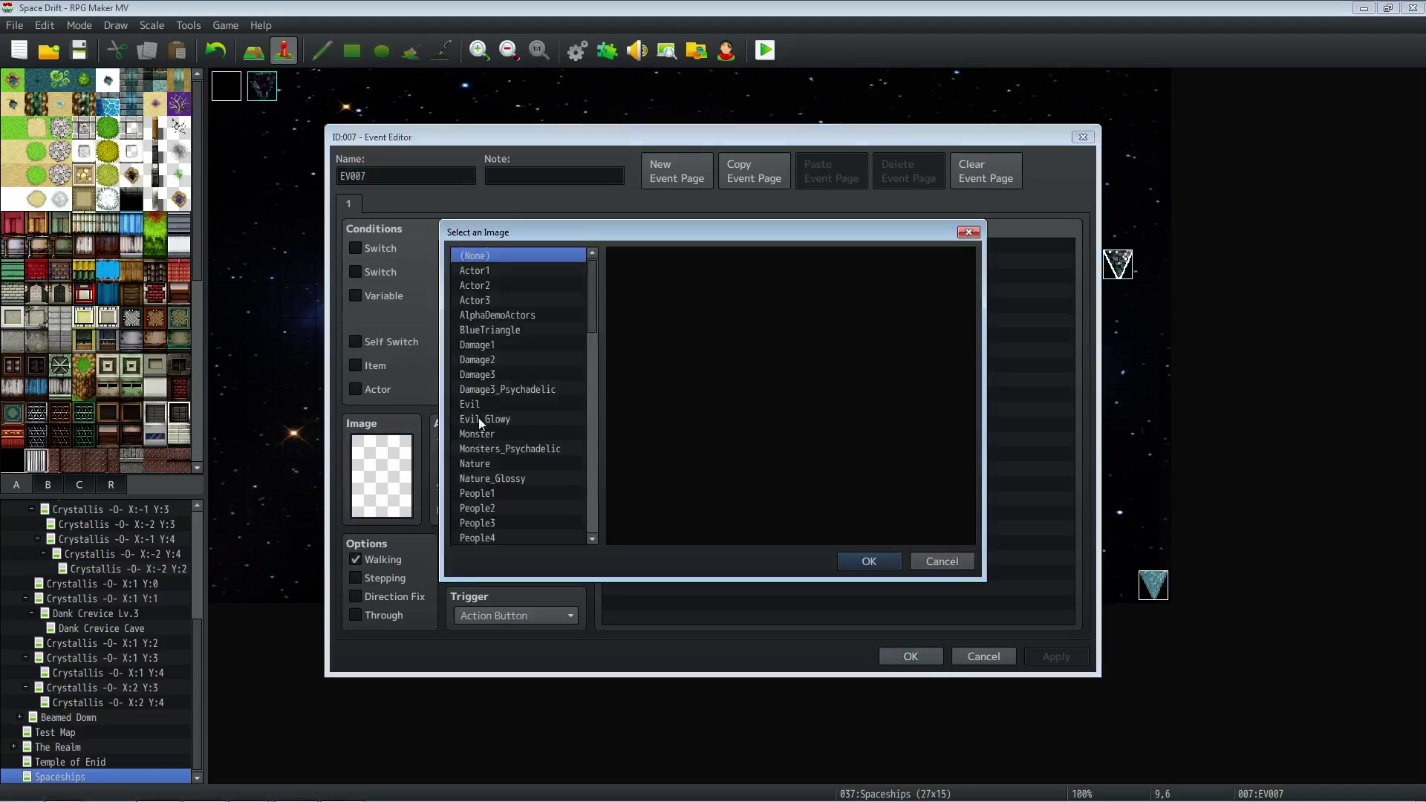
{"action": "scroll", "coordinate": [540, 445], "scroll_direction": "down", "scroll_amount": 4}
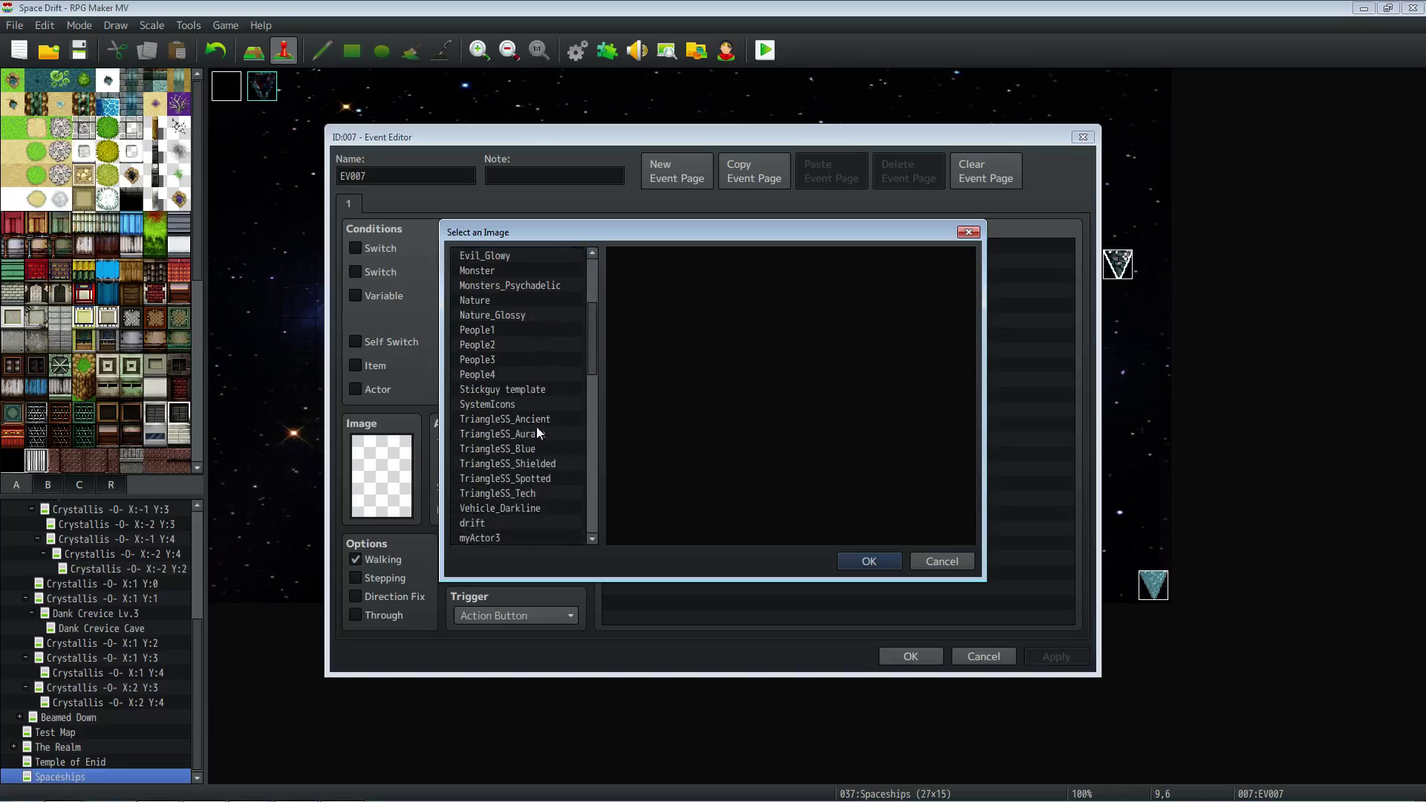
{"action": "scroll", "coordinate": [532, 420], "scroll_direction": "down", "scroll_amount": 1}
{"action": "scroll", "coordinate": [532, 446], "scroll_direction": "down", "scroll_amount": 8}
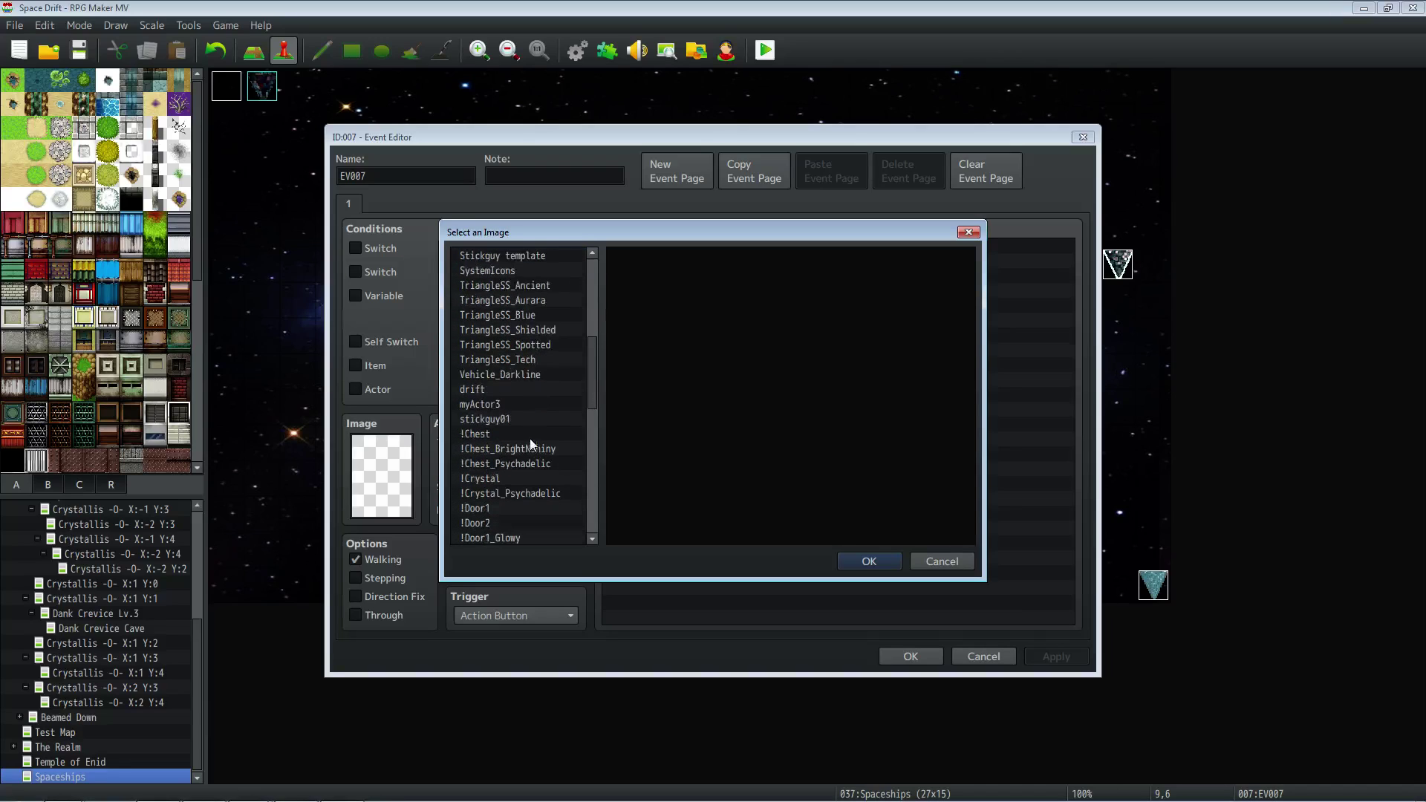
{"action": "scroll", "coordinate": [530, 439], "scroll_direction": "down", "scroll_amount": 5}
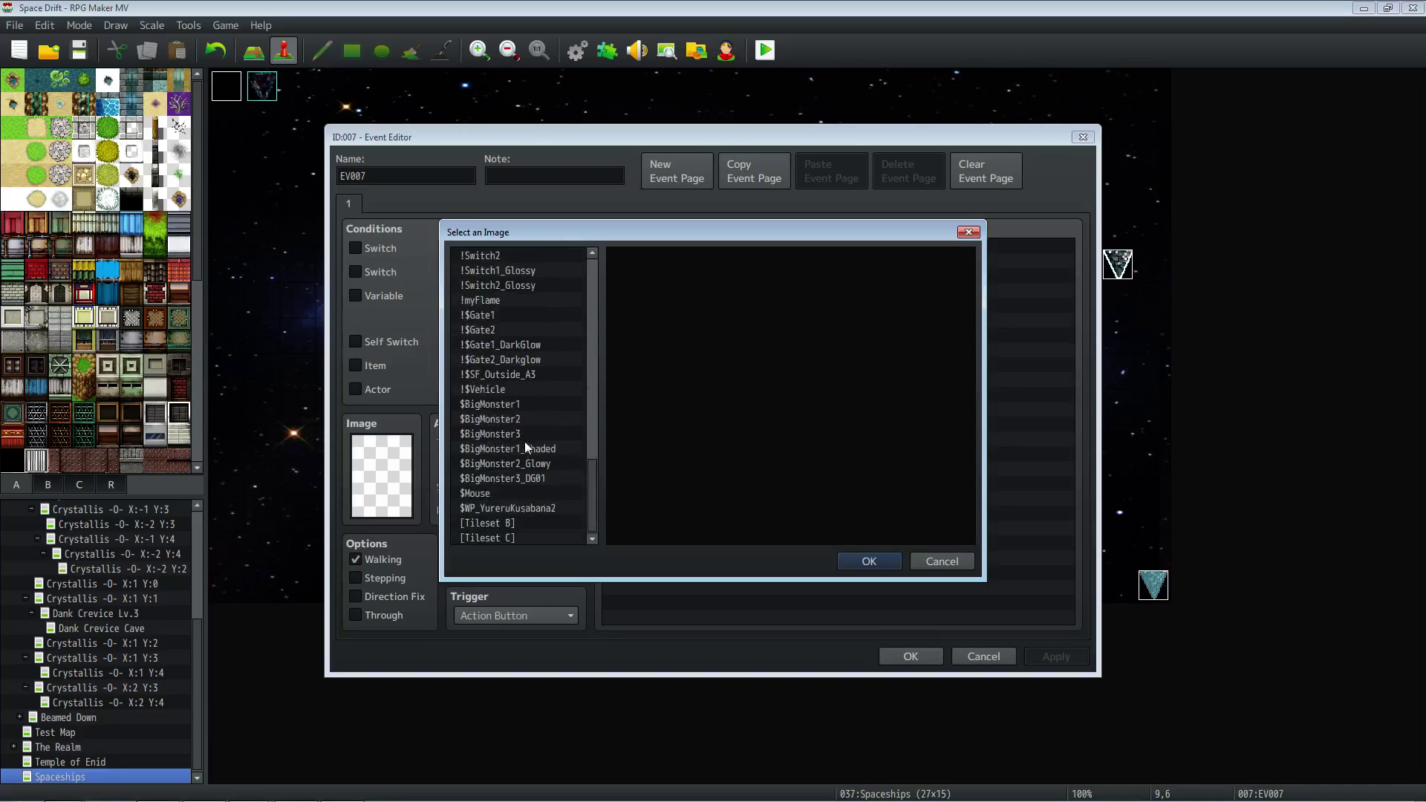
{"action": "scroll", "coordinate": [513, 420], "scroll_direction": "up", "scroll_amount": 10}
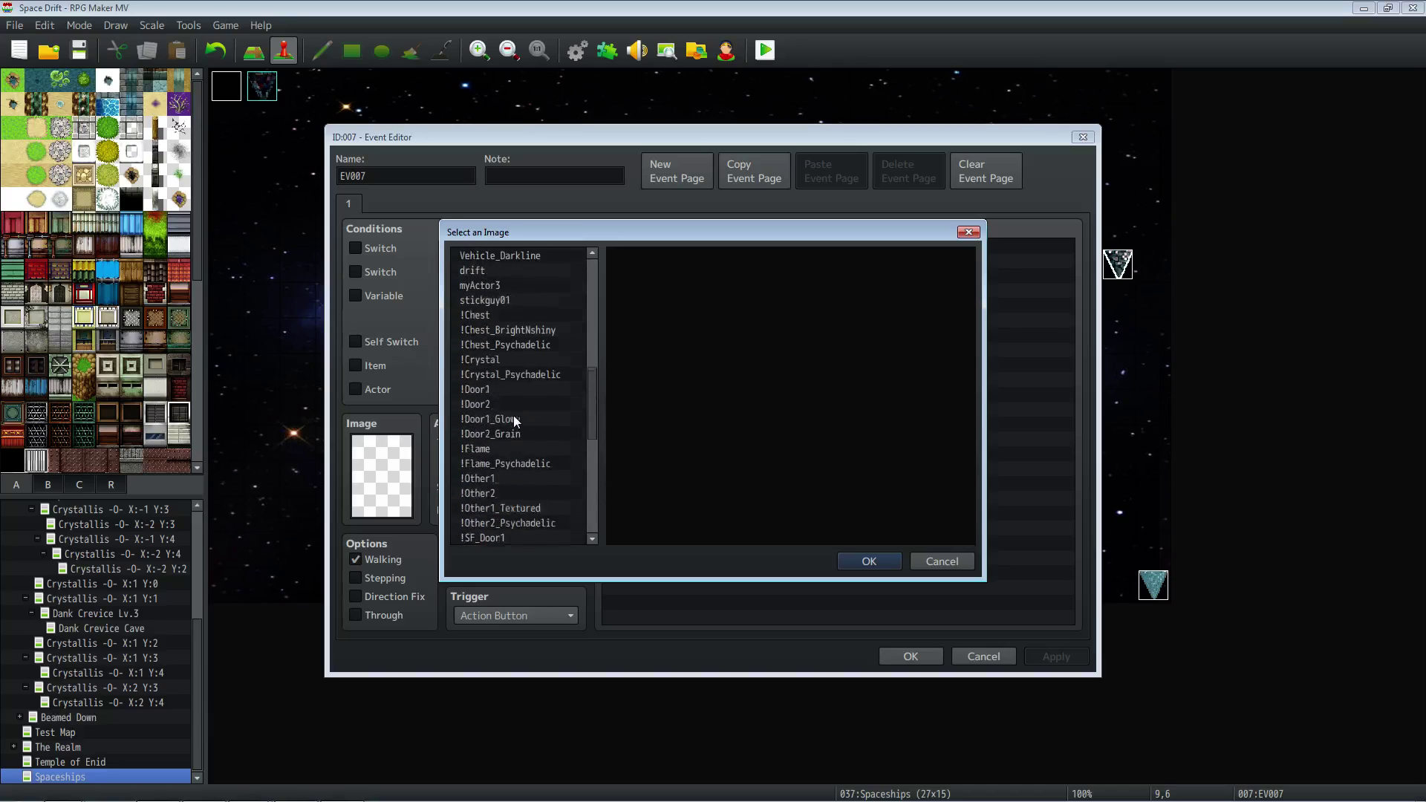
Preview TriangleSS_Aurara and Stickguy, then assign People4 as EV007's sprite.
{"action": "left_click", "coordinate": [500, 285]}
{"action": "scroll", "coordinate": [501, 290], "scroll_direction": "up", "scroll_amount": 3}
{"action": "left_click", "coordinate": [511, 375]}
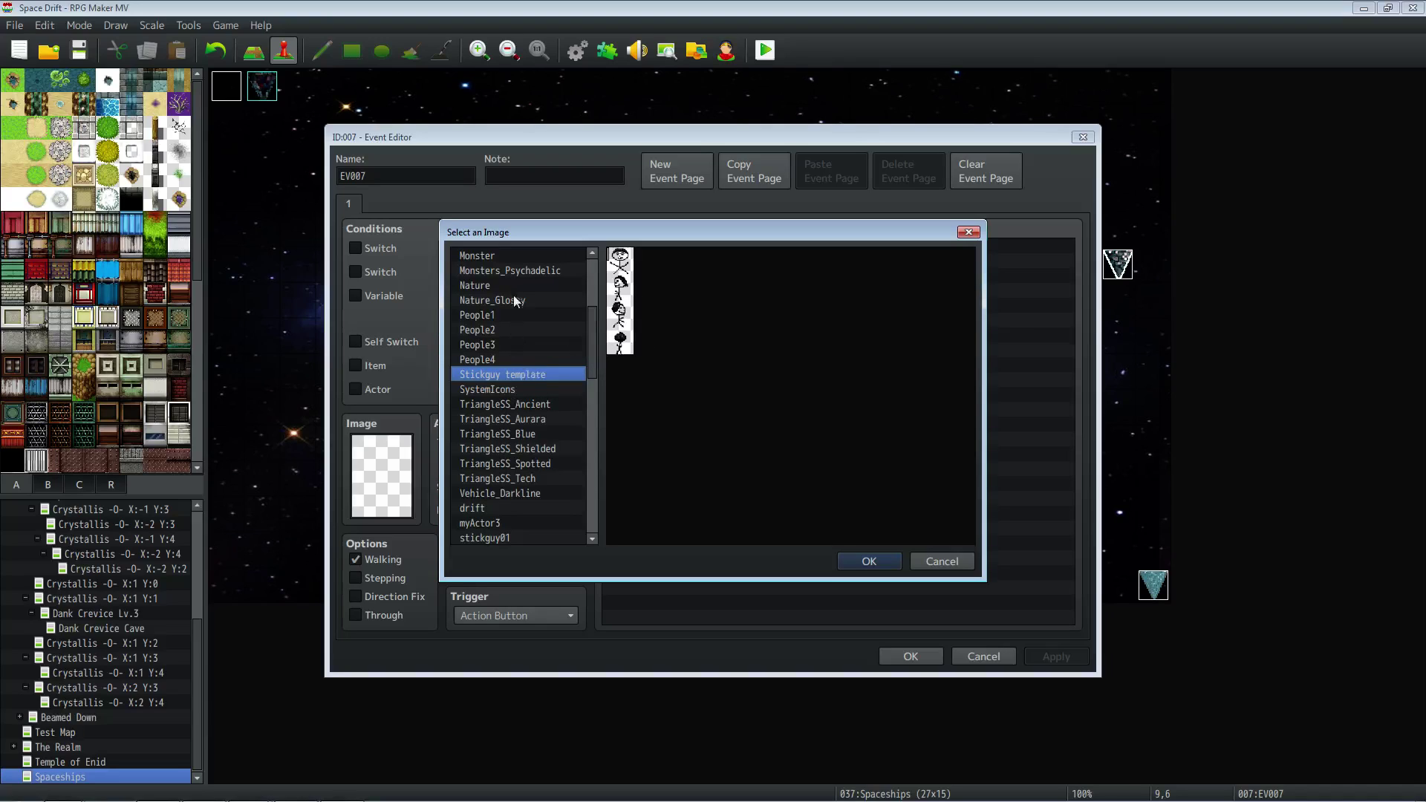
{"action": "left_click", "coordinate": [523, 357]}
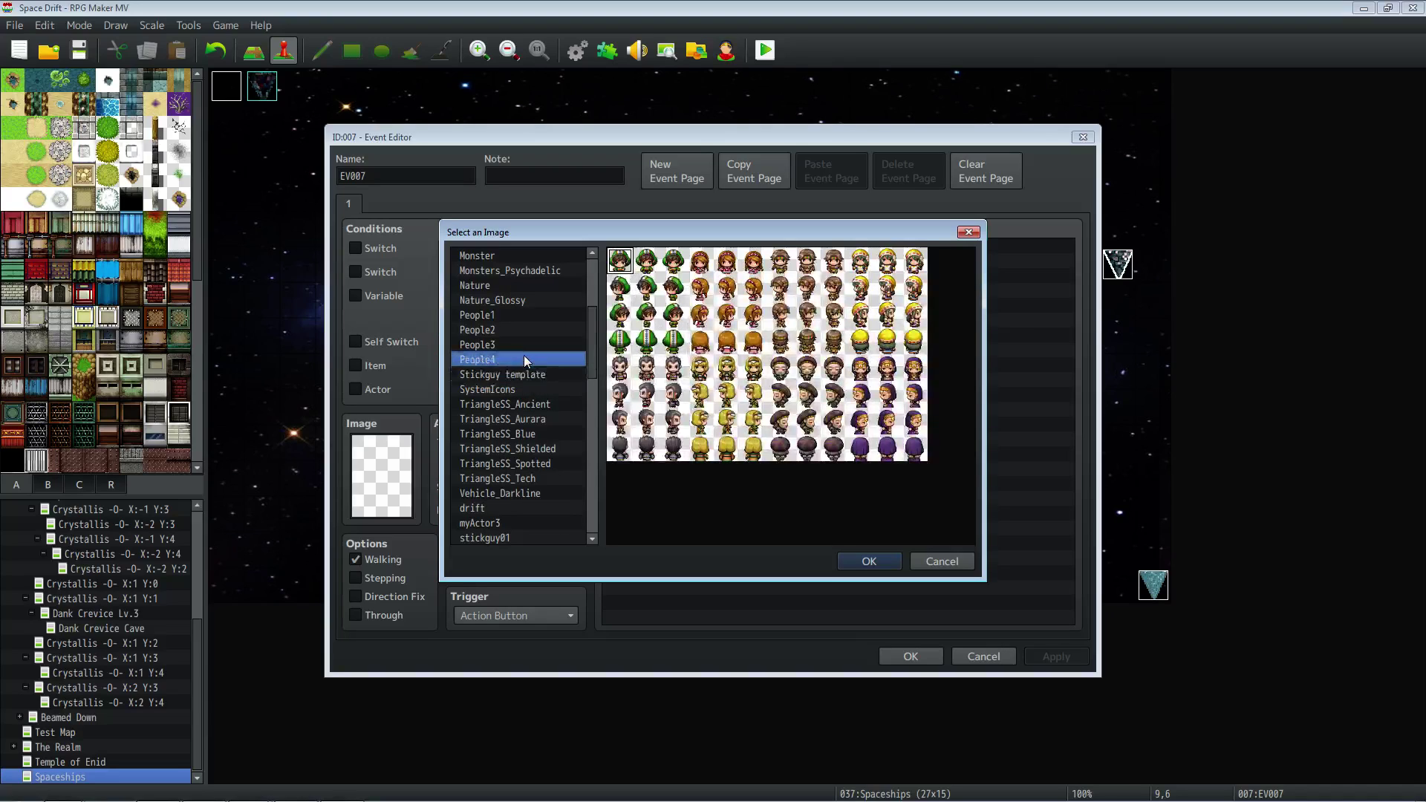
{"action": "scroll", "coordinate": [523, 355], "scroll_direction": "up", "scroll_amount": 2}
{"action": "scroll", "coordinate": [524, 357], "scroll_direction": "up", "scroll_amount": 2}
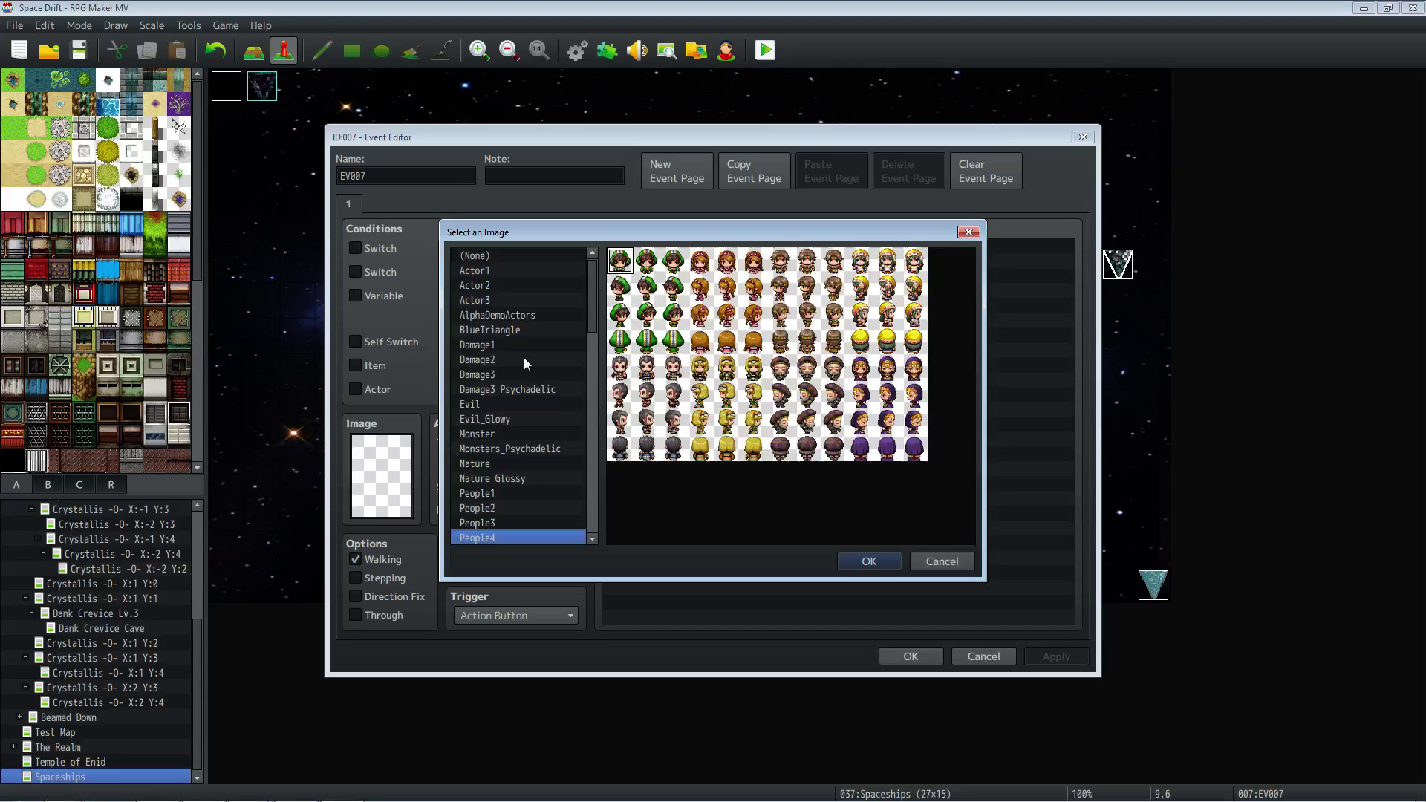
{"action": "left_click", "coordinate": [870, 562]}
{"action": "key", "text": "alt+Tab"}
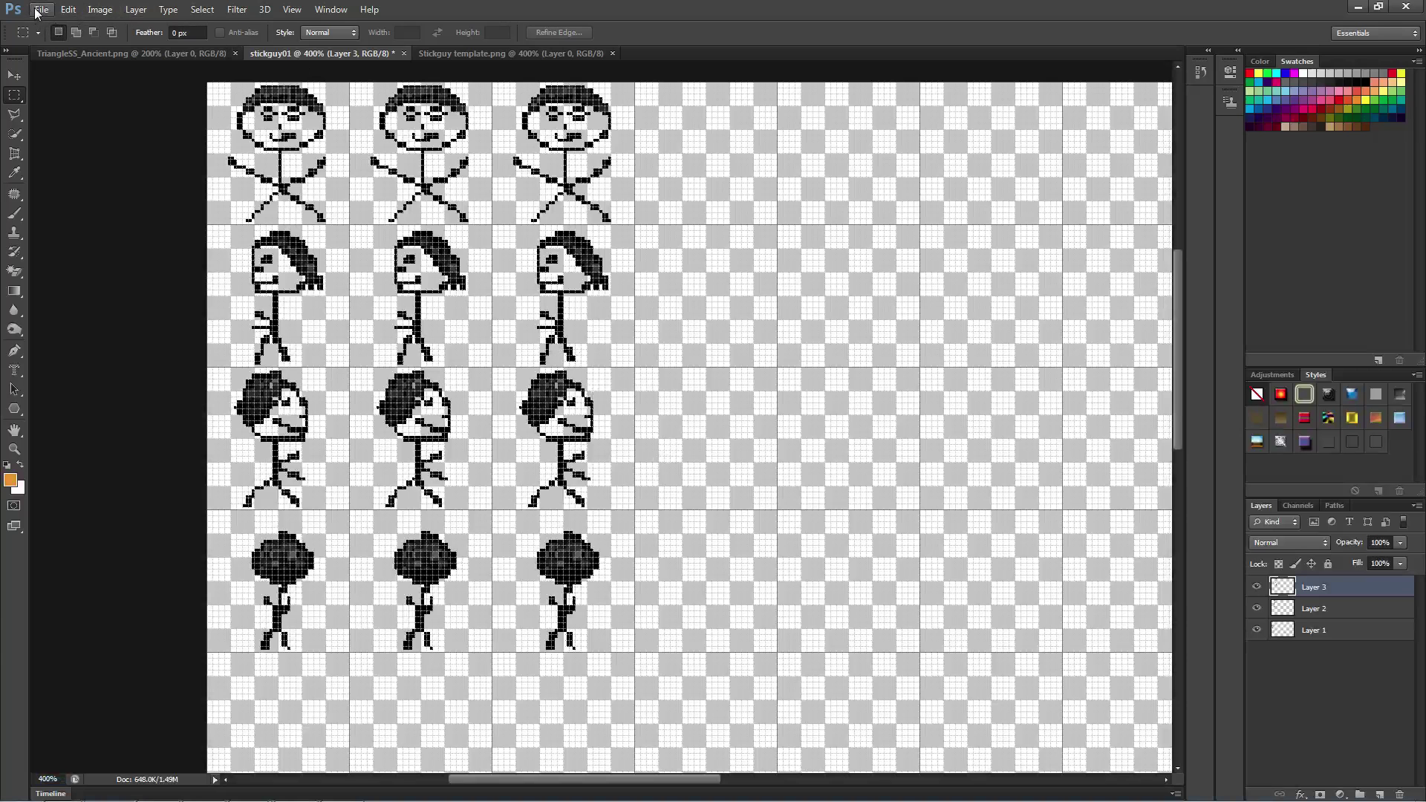
Confirm Save As points to the characters folder, cancel, and go back to RPG Maker MV.
{"action": "left_click", "coordinate": [37, 12]}
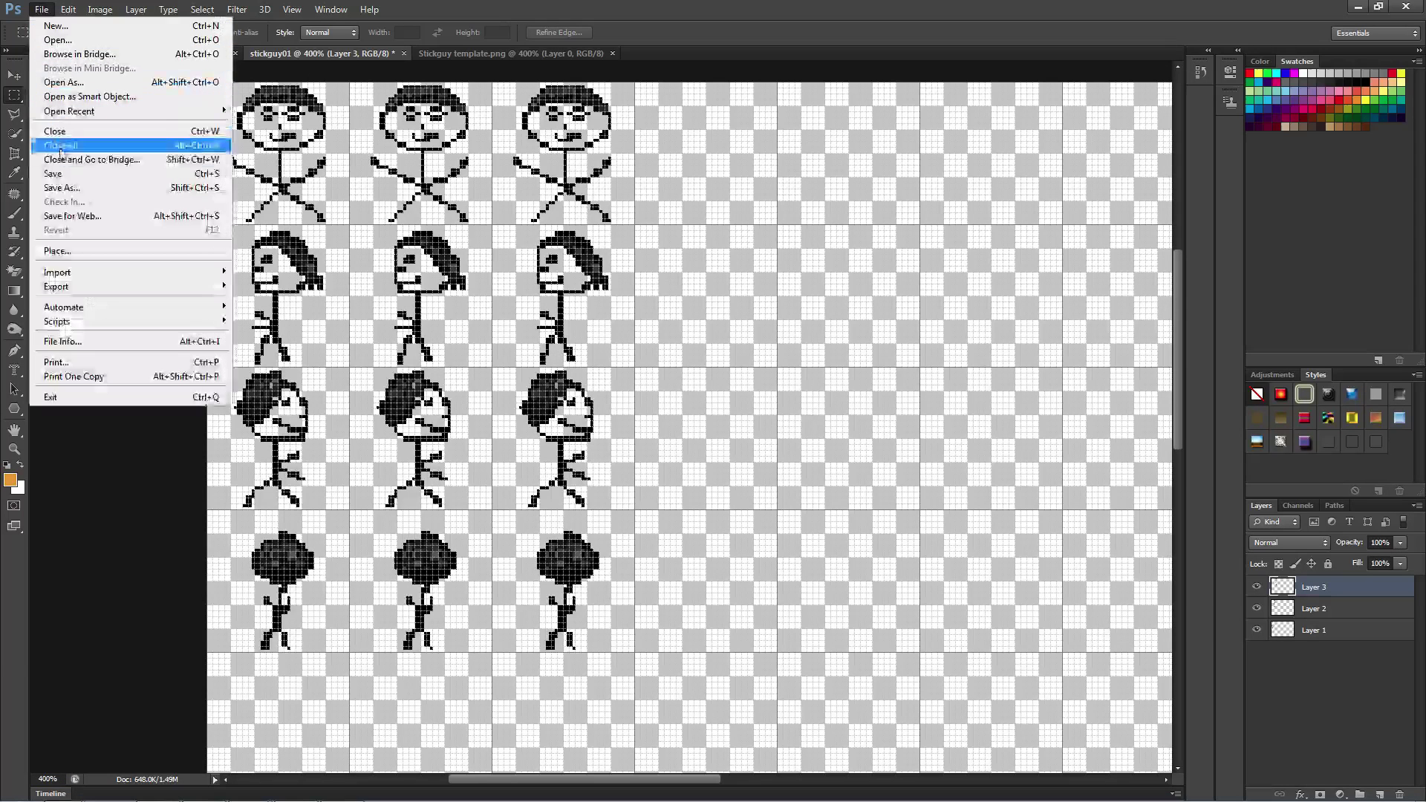
{"action": "left_click", "coordinate": [69, 189]}
{"action": "left_click", "coordinate": [657, 199]}
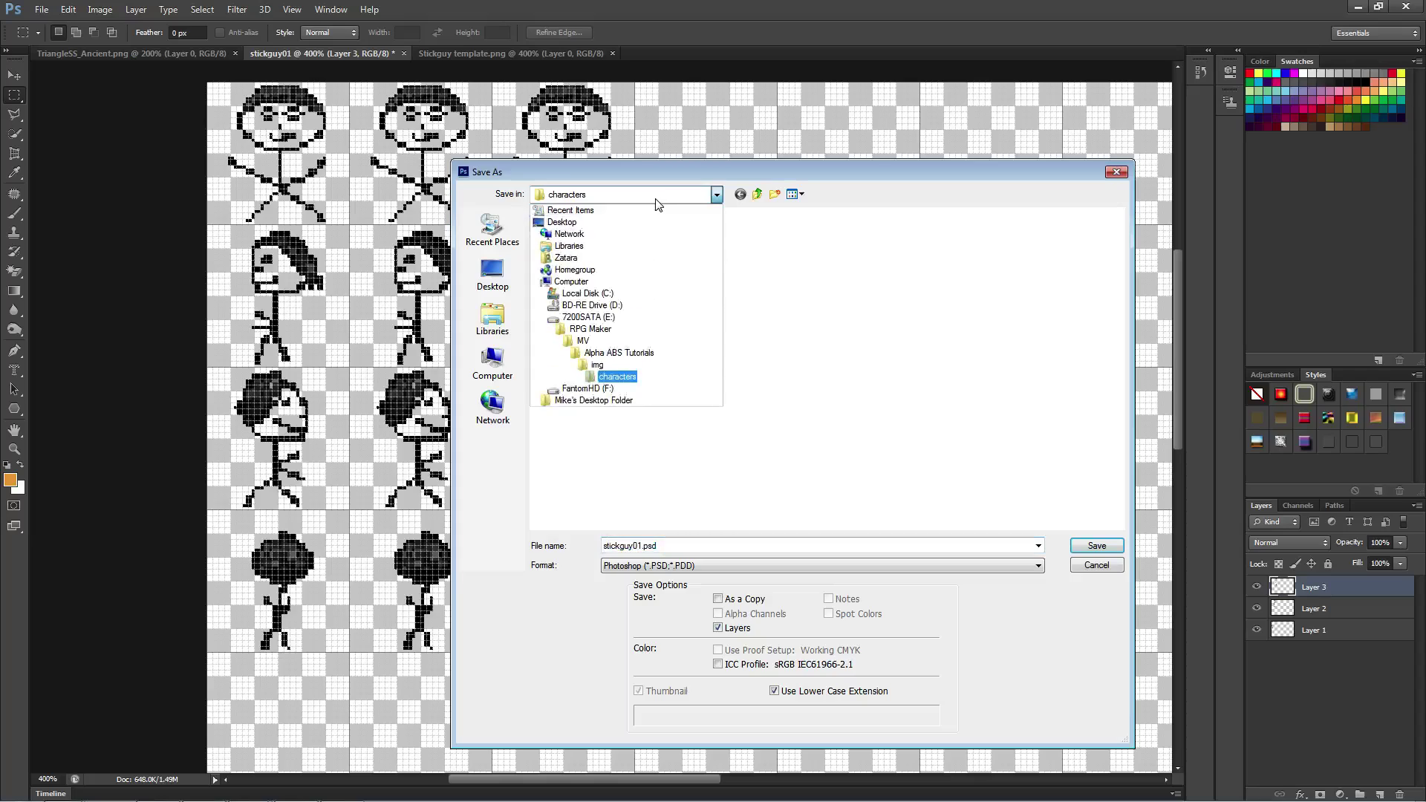
{"action": "left_click", "coordinate": [659, 377]}
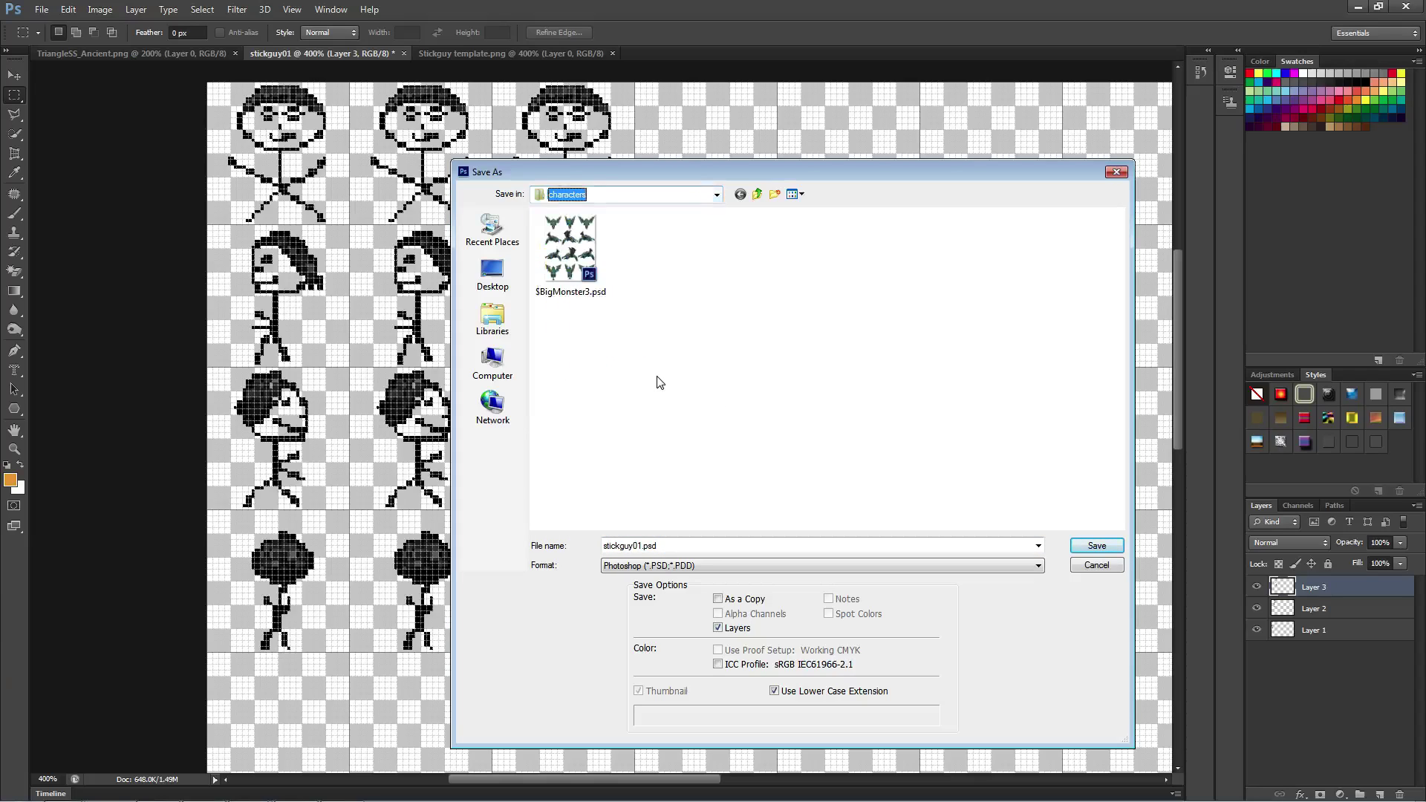
{"action": "left_click", "coordinate": [1083, 571]}
{"action": "key", "text": "alt+Tab"}
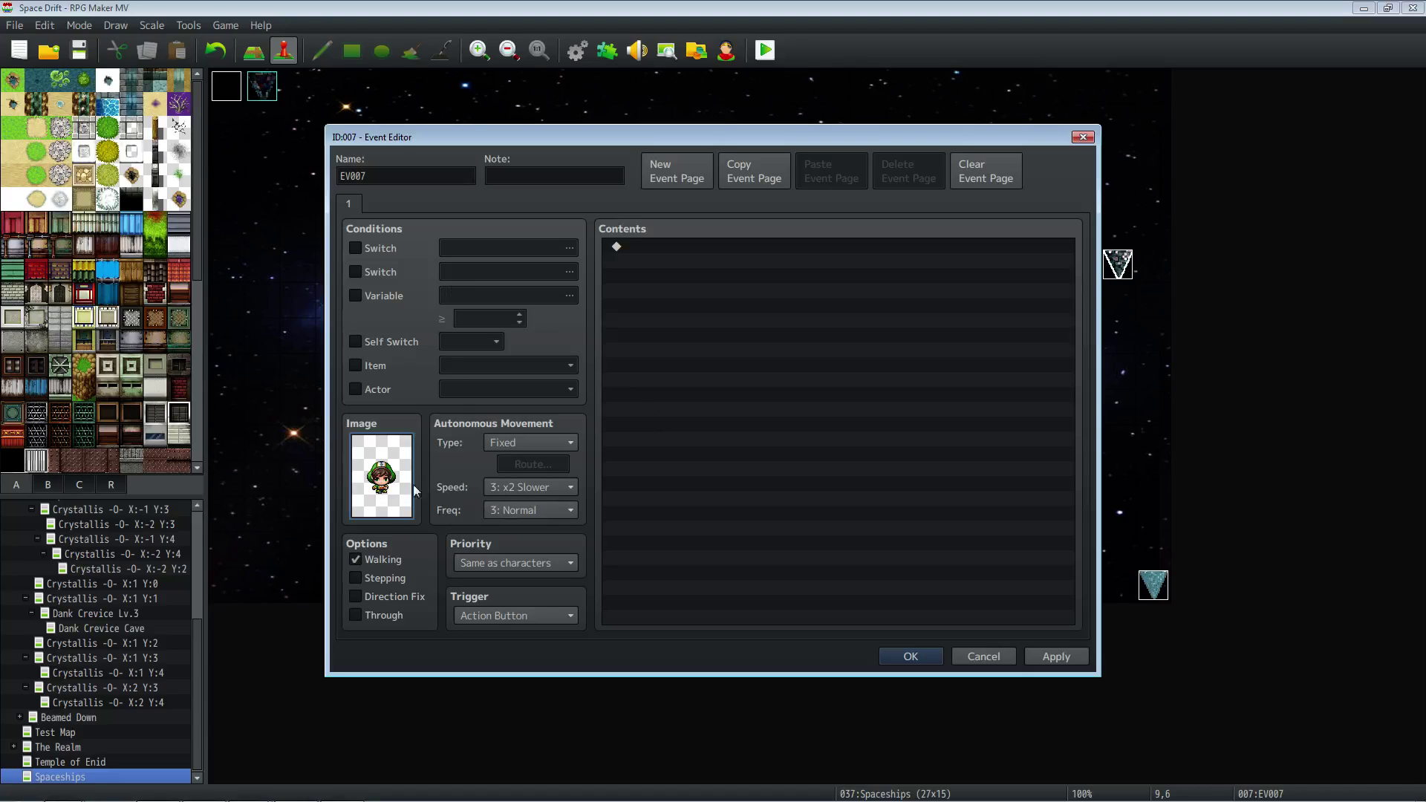
Give EV007 the top-left stick-figure frame from stickguy01 as its image.
{"action": "double_click", "coordinate": [385, 466]}
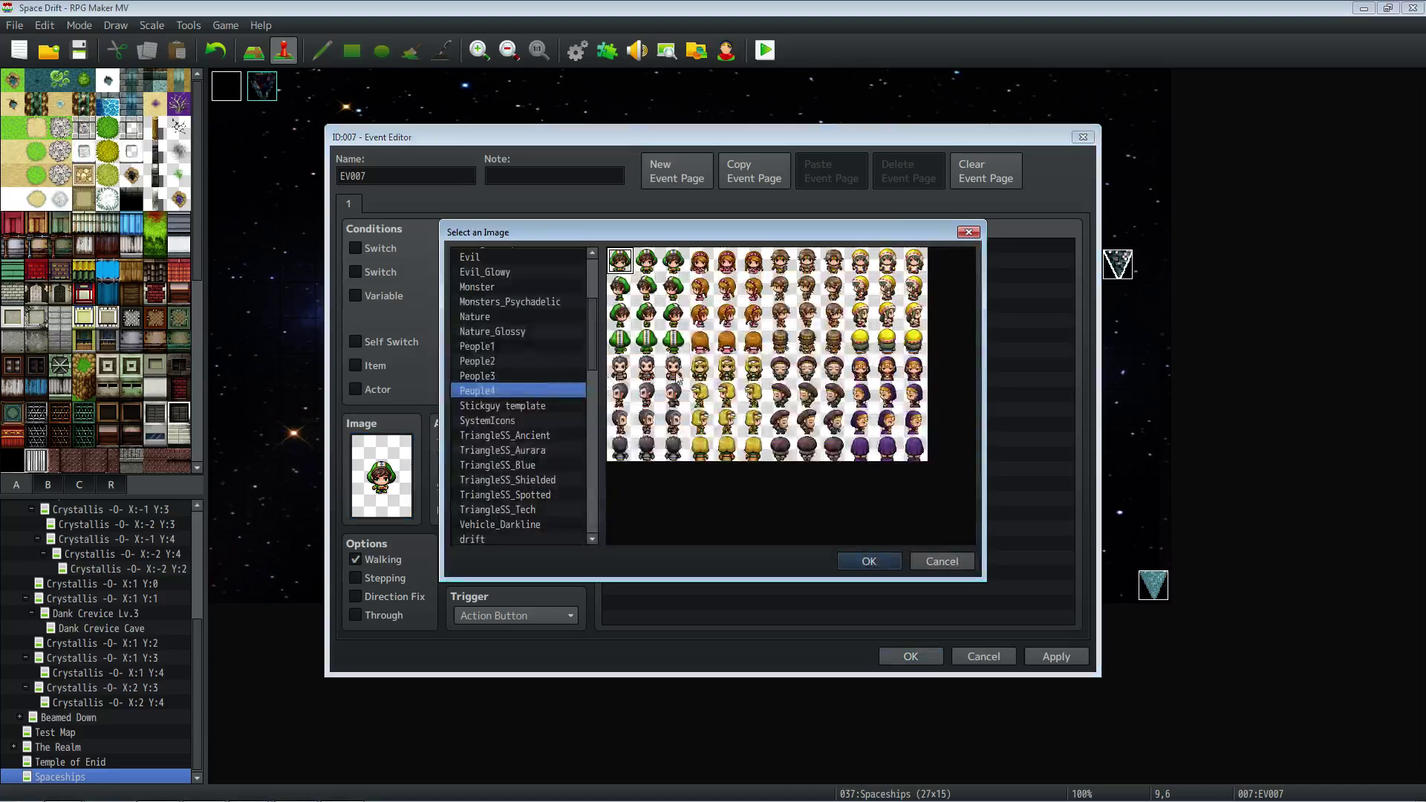
{"action": "left_click_drag", "start_coordinate": [591, 349], "coordinate": [591, 385]}
{"action": "left_click", "coordinate": [505, 435]}
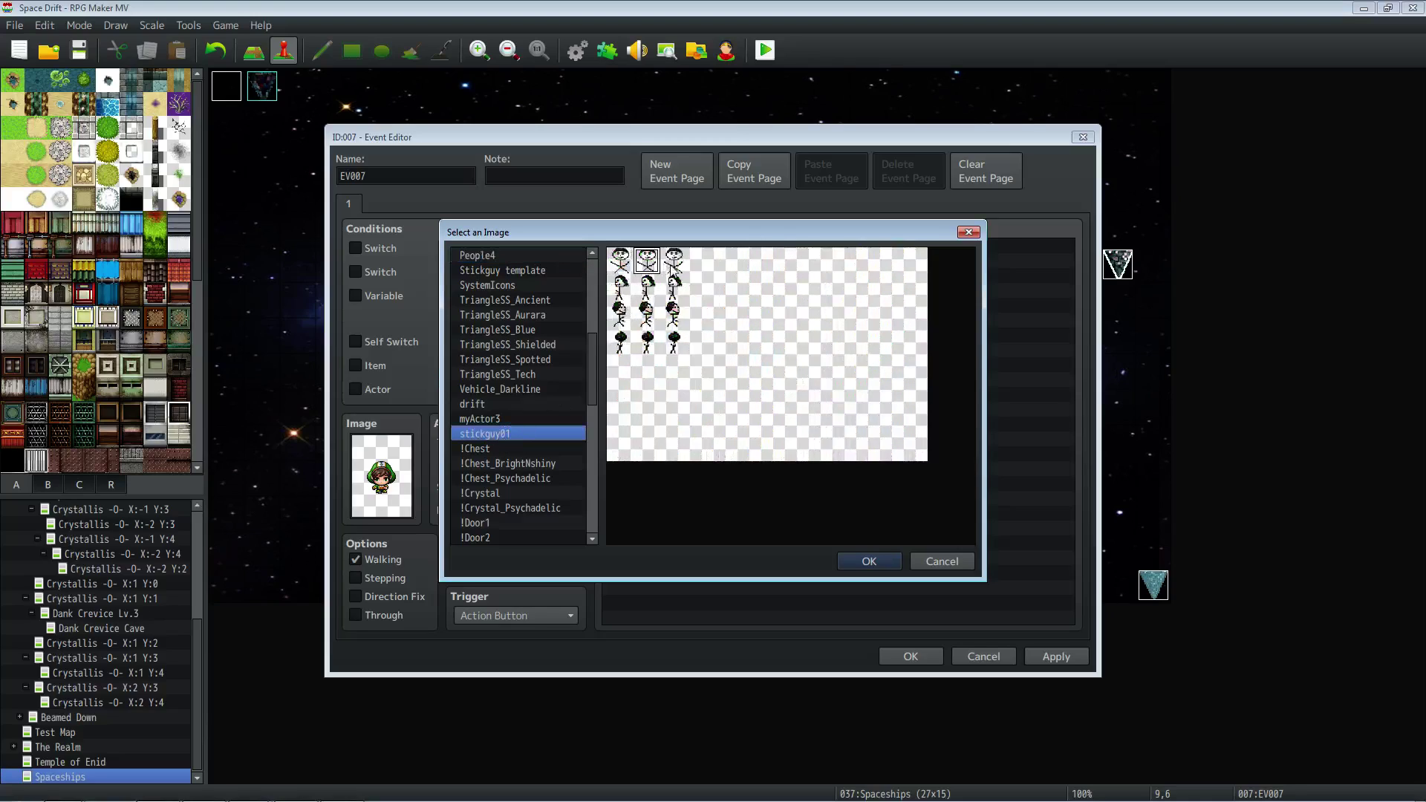
{"action": "left_click", "coordinate": [663, 289]}
{"action": "left_click", "coordinate": [625, 265]}
{"action": "left_click", "coordinate": [864, 562]}
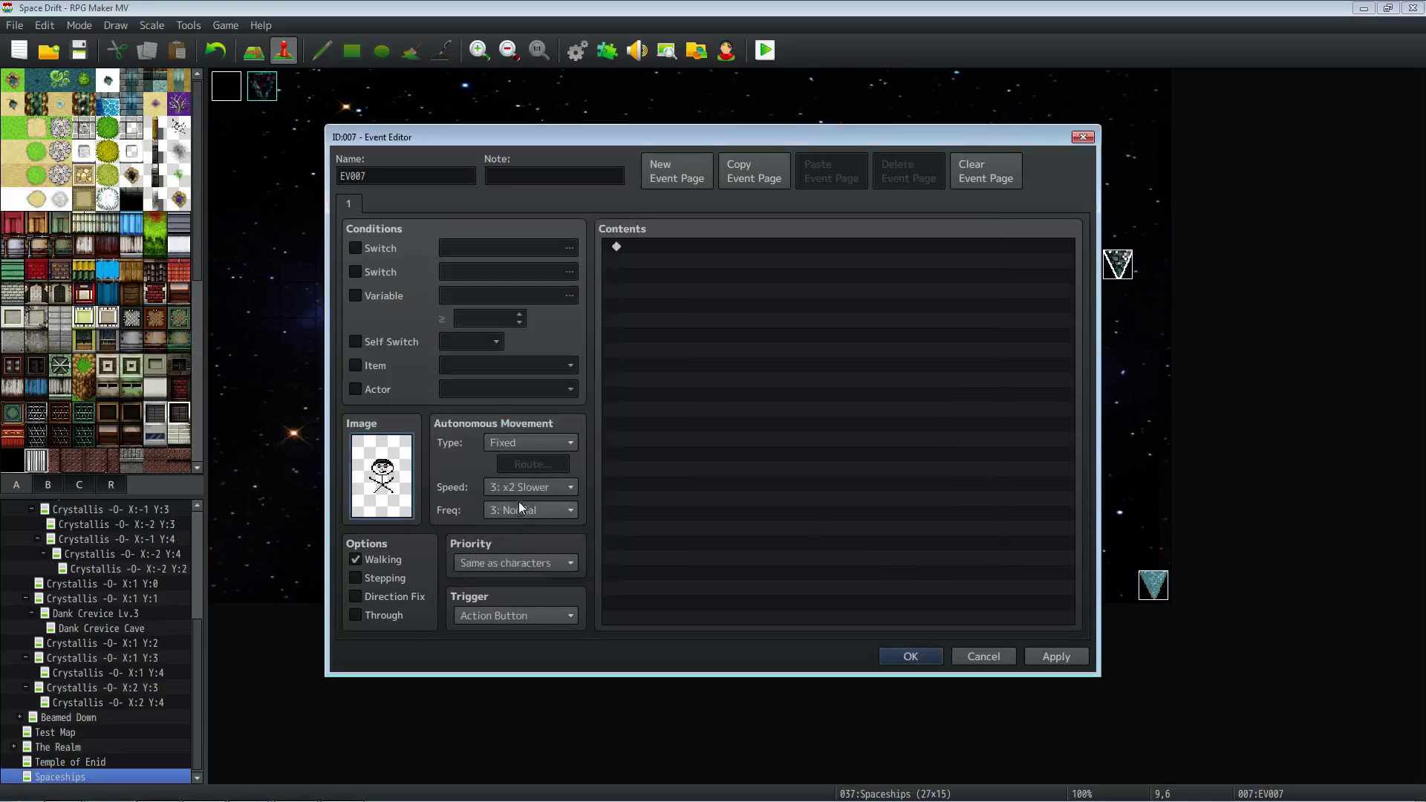
Set EV007's movement to Random, speed 5: x2 Faster, frequency 4: Higher.
{"action": "left_click", "coordinate": [530, 444]}
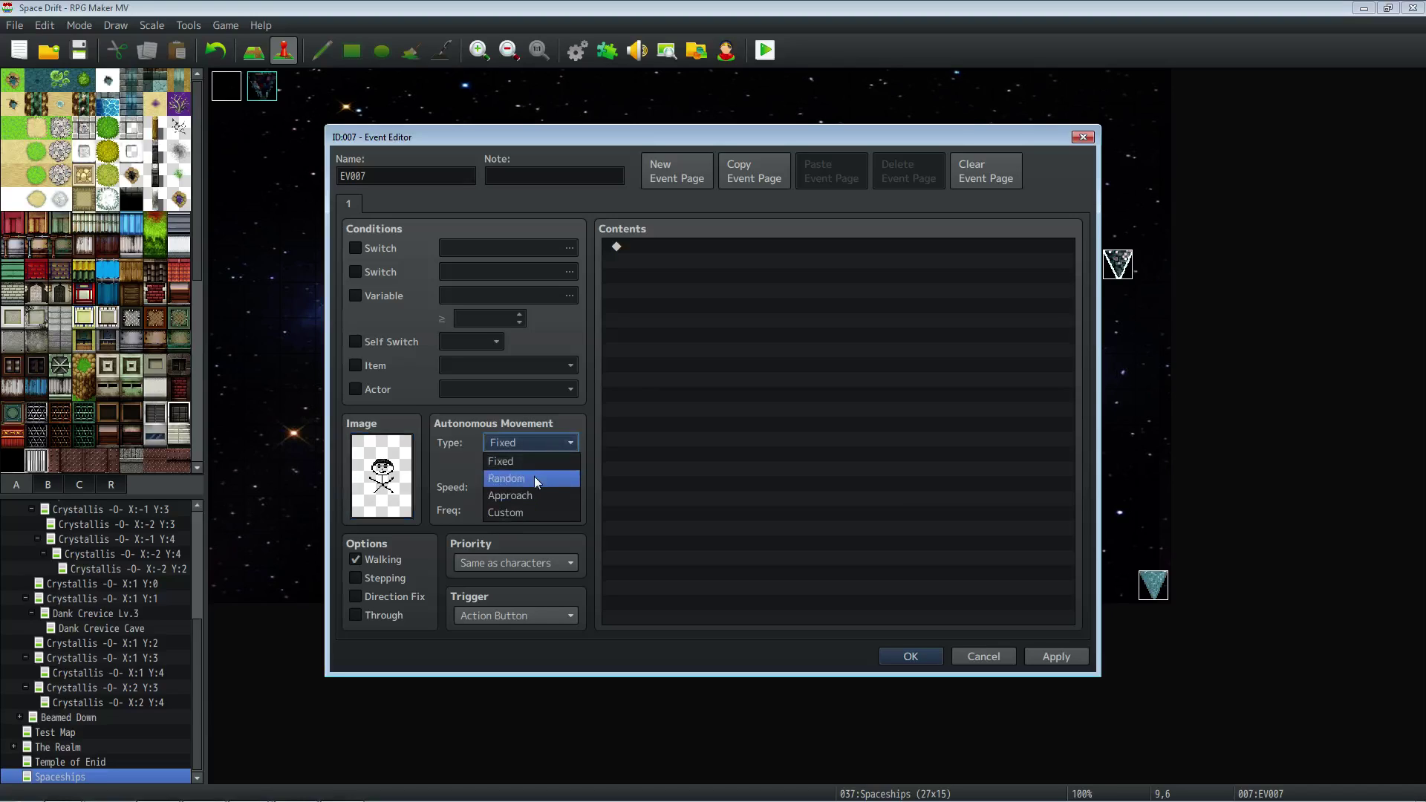
{"action": "left_click", "coordinate": [533, 475]}
{"action": "left_click", "coordinate": [534, 490]}
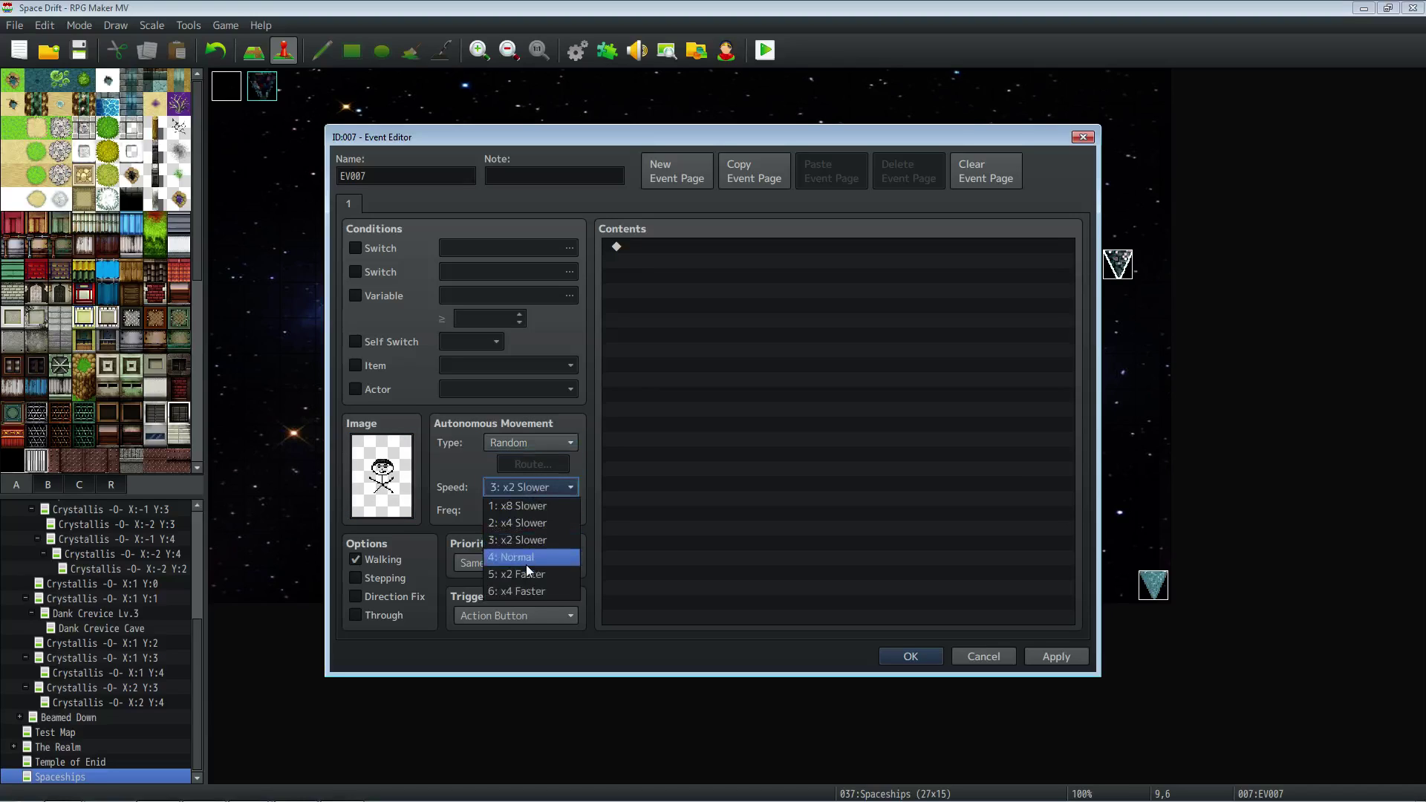
{"action": "left_click", "coordinate": [527, 573]}
{"action": "left_click", "coordinate": [530, 510]}
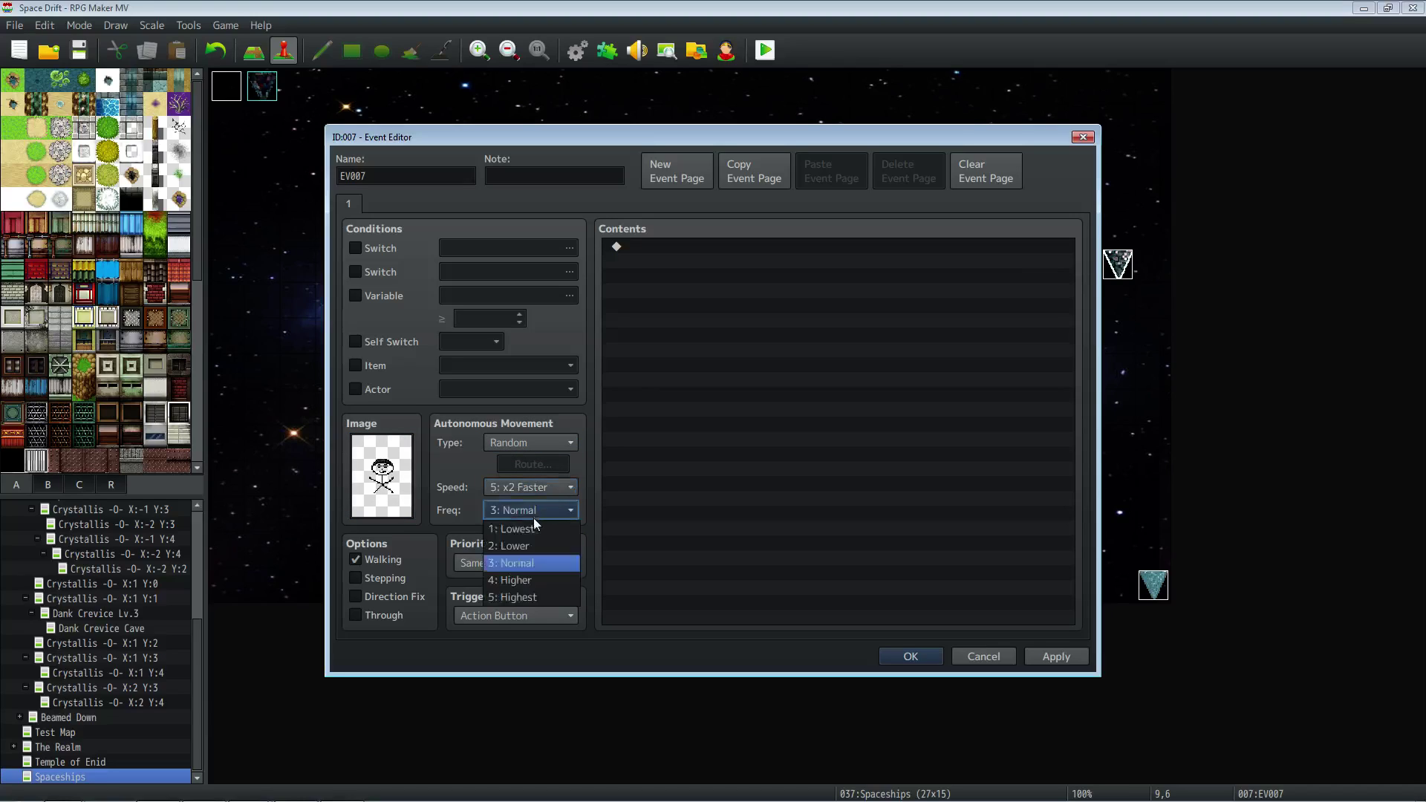
{"action": "left_click", "coordinate": [527, 579]}
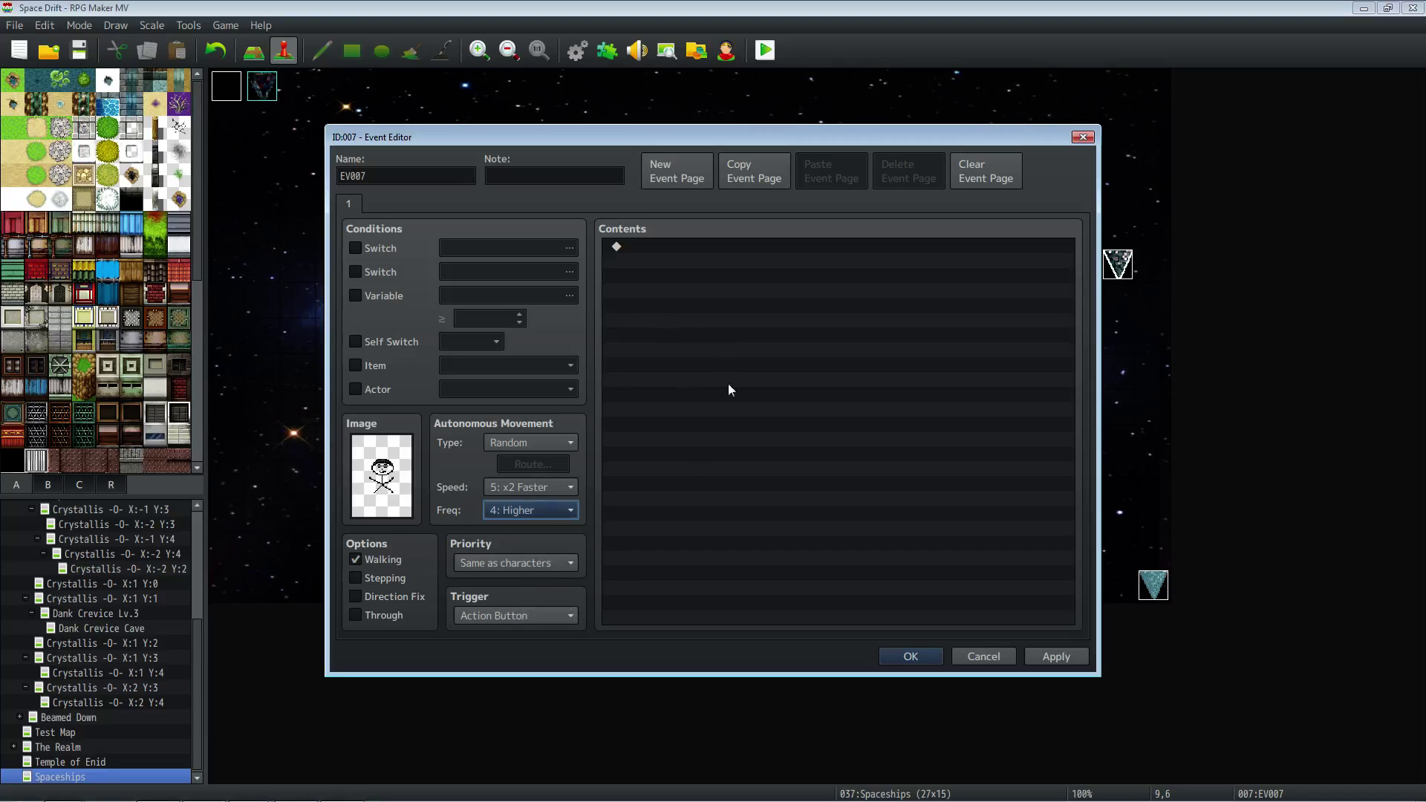
Save event EV007 and cut it off the Spaceships map.
{"action": "left_click", "coordinate": [907, 656]}
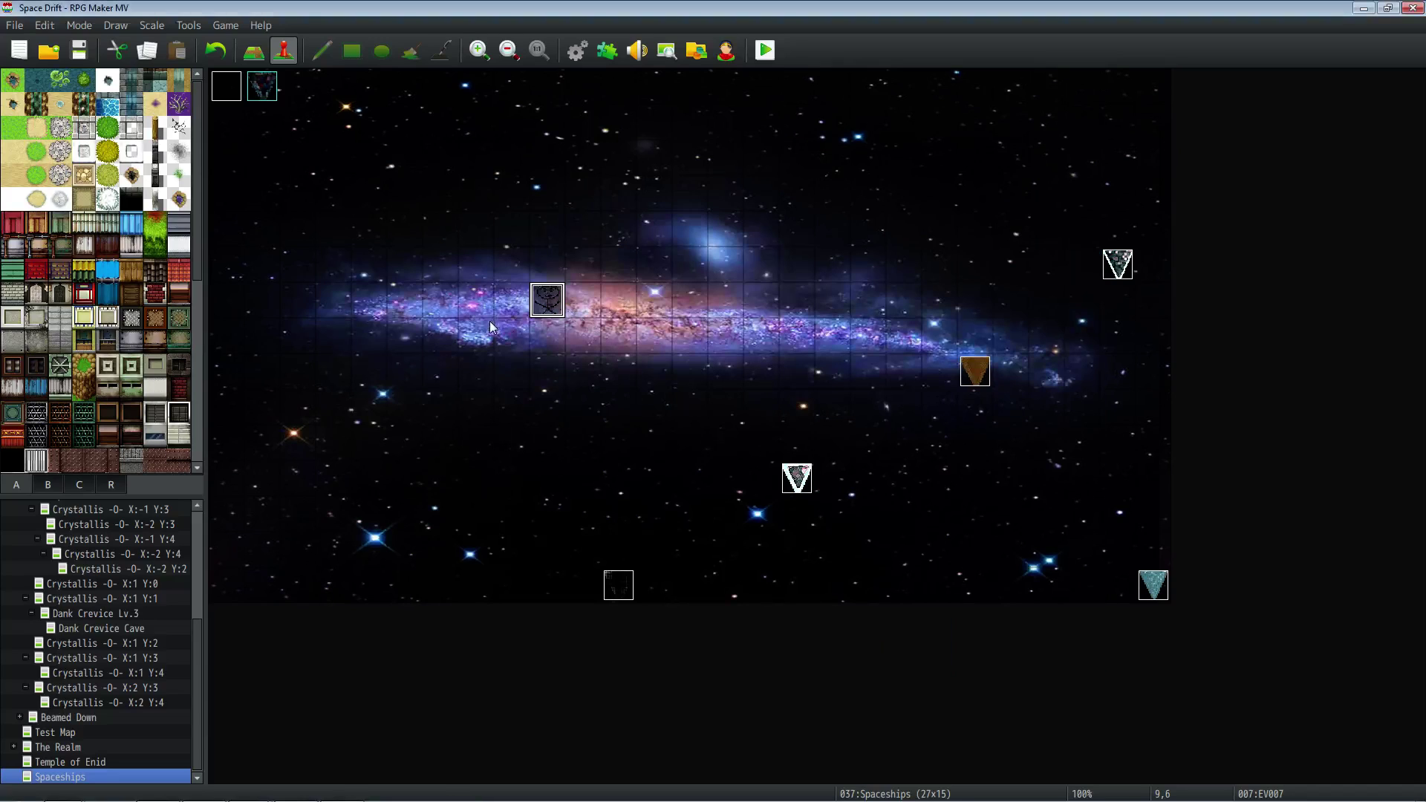
{"action": "right_click", "coordinate": [547, 300]}
{"action": "left_click", "coordinate": [586, 349]}
On World Temp, set and then remove a player start, and create a new event on a tile.
{"action": "scroll", "coordinate": [190, 545], "scroll_direction": "up", "scroll_amount": 5}
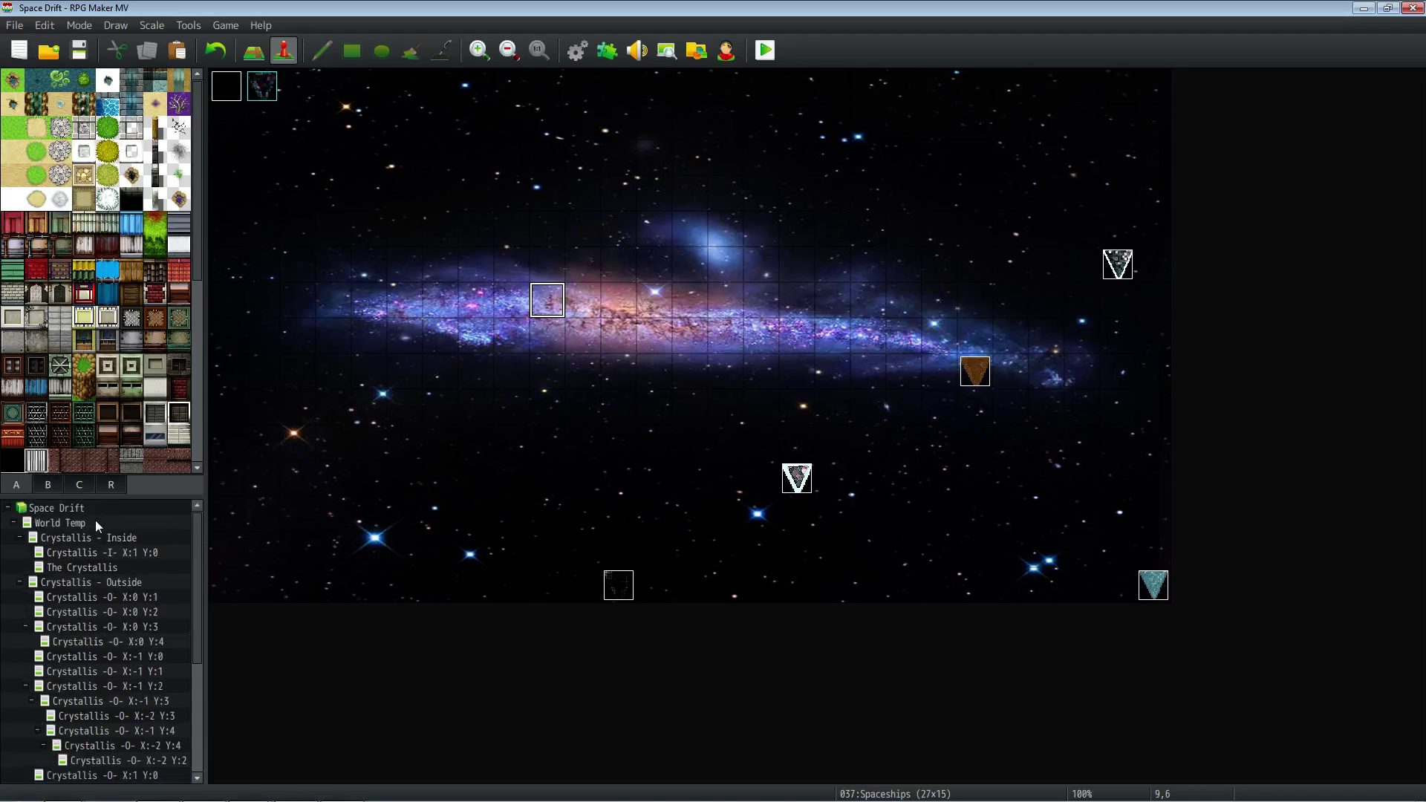
{"action": "left_click", "coordinate": [95, 521]}
{"action": "right_click", "coordinate": [781, 463]}
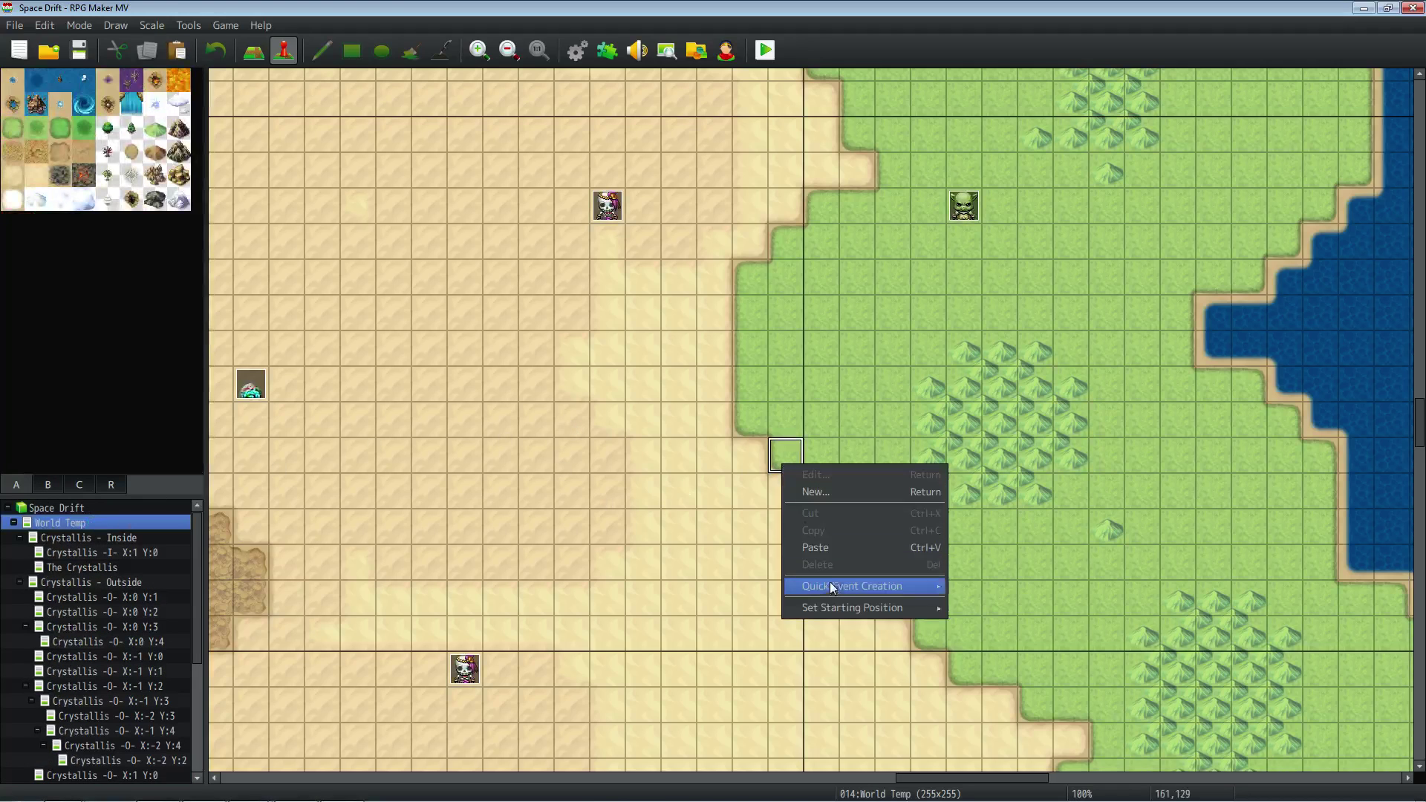
{"action": "mouse_move", "coordinate": [853, 608]}
{"action": "left_click", "coordinate": [982, 607]}
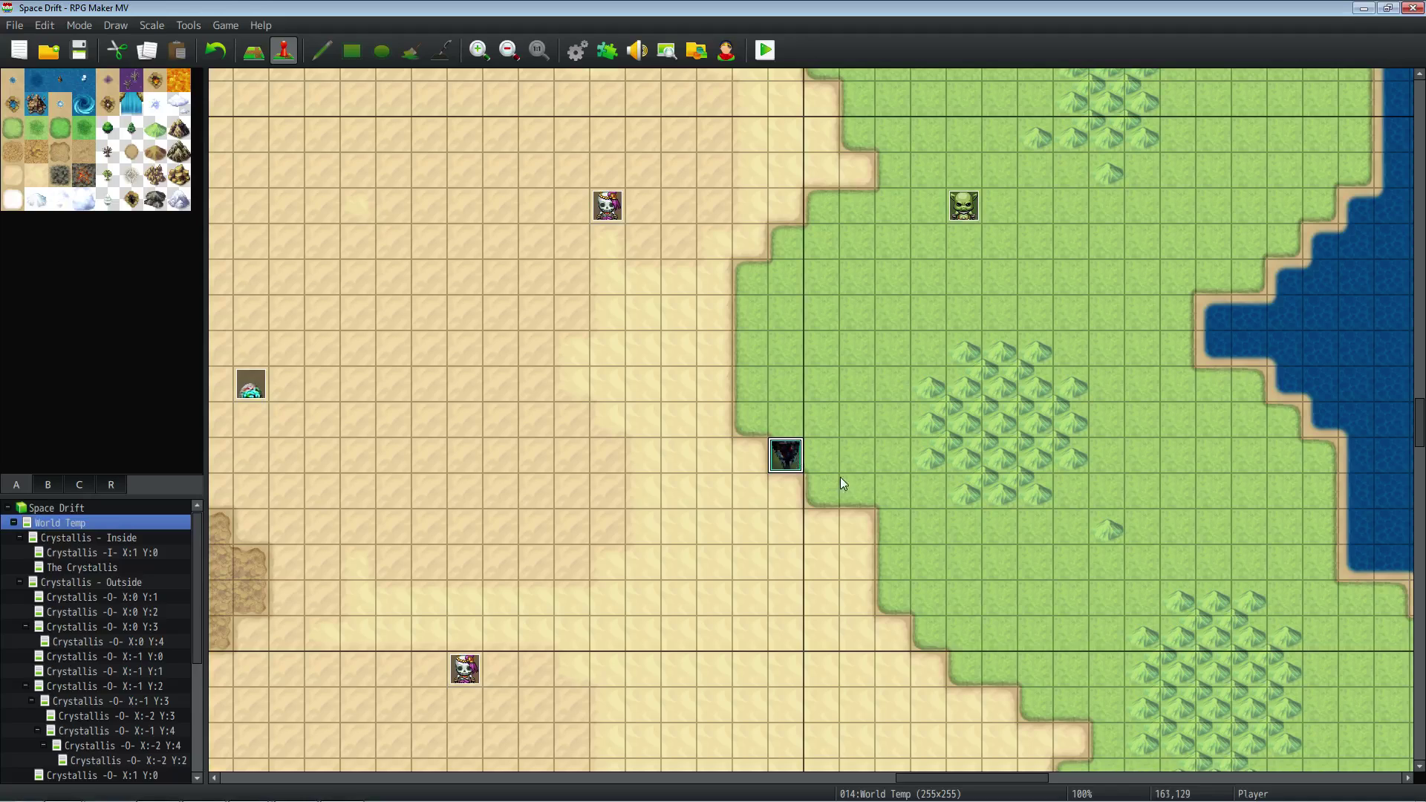
{"action": "right_click", "coordinate": [788, 449]}
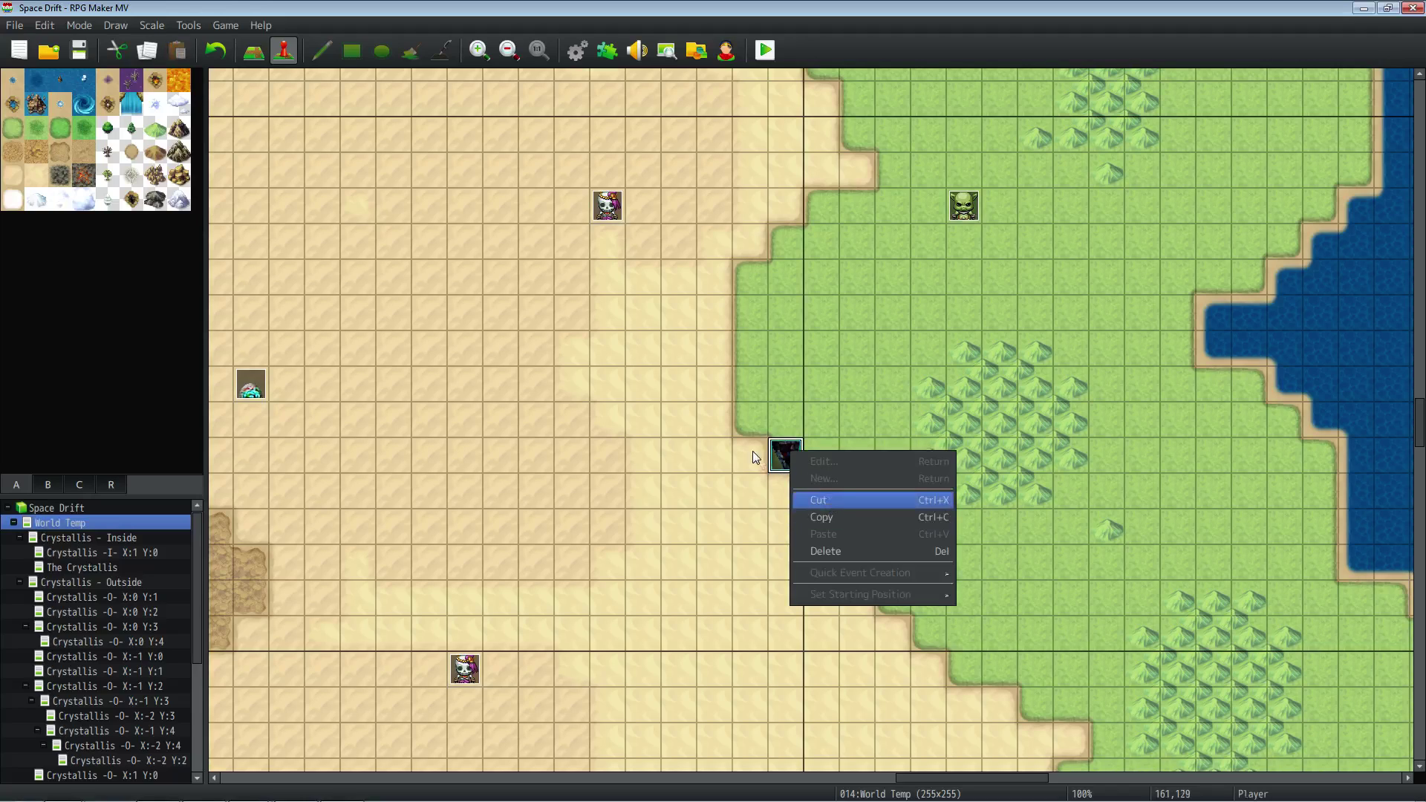
{"action": "left_click", "coordinate": [820, 501]}
{"action": "right_click", "coordinate": [776, 463]}
{"action": "left_click", "coordinate": [827, 489]}
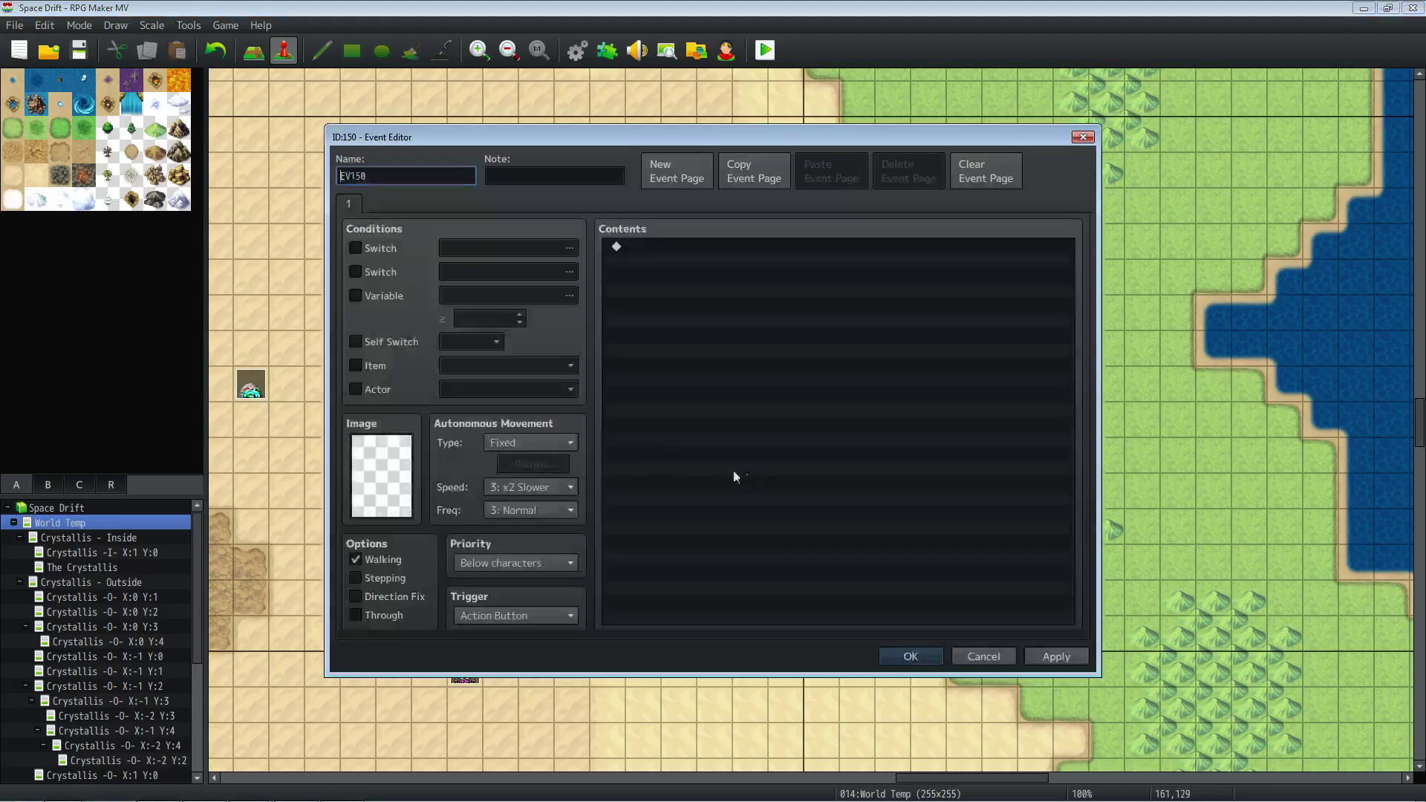
Give the new event the stickguy01 sprite sheet as its image.
{"action": "double_click", "coordinate": [405, 458]}
{"action": "left_click", "coordinate": [942, 561]}
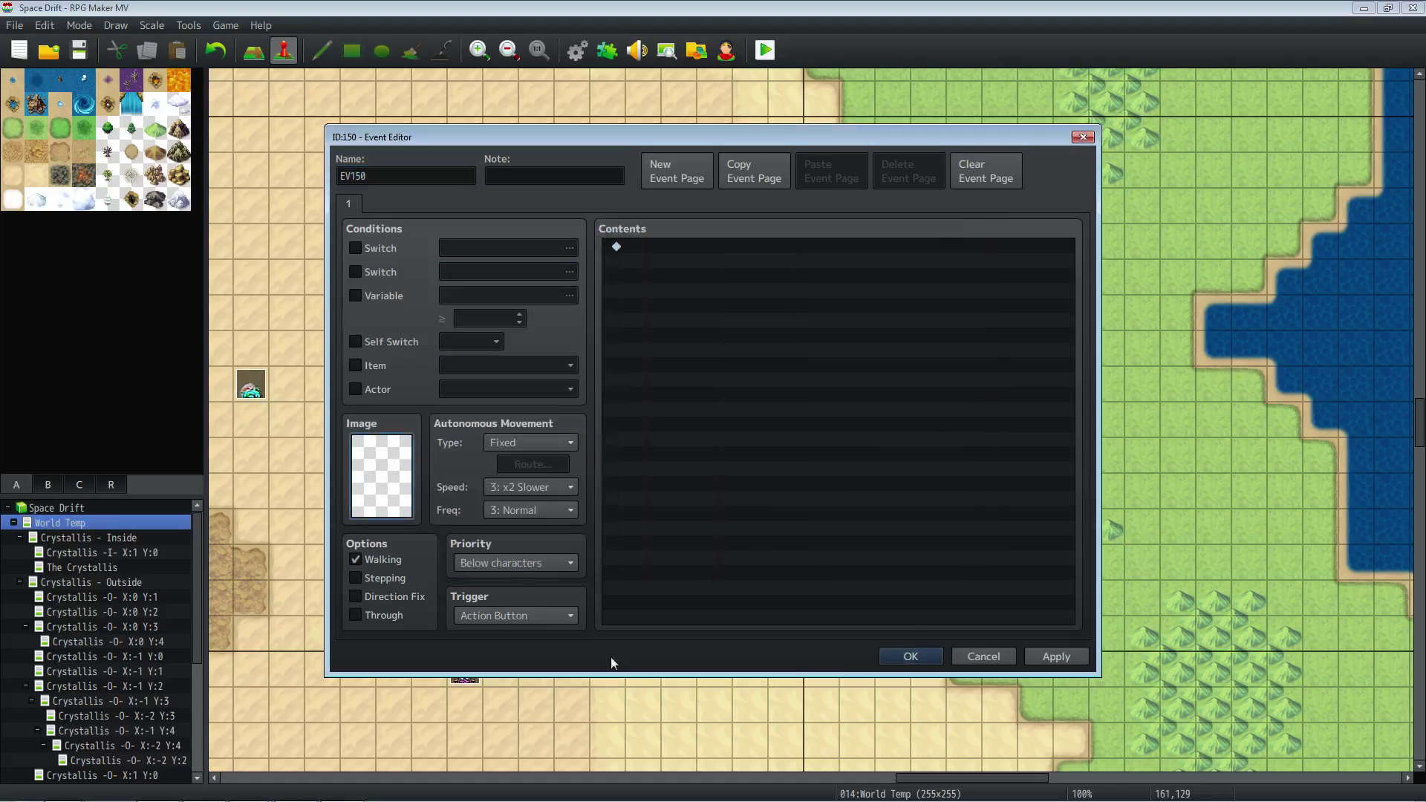
{"action": "double_click", "coordinate": [401, 487]}
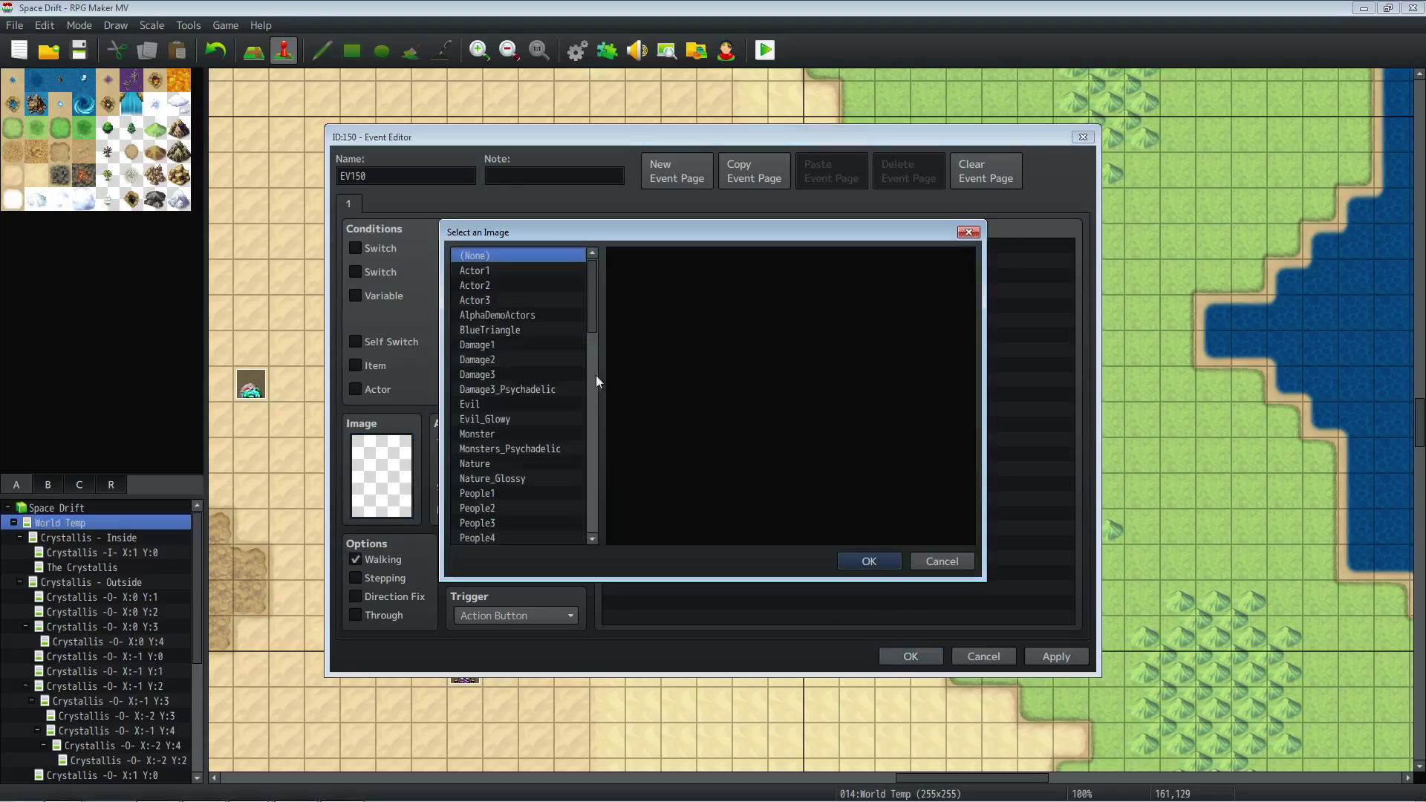
{"action": "left_click_drag", "start_coordinate": [592, 373], "coordinate": [590, 475]}
{"action": "scroll", "coordinate": [556, 475], "scroll_direction": "down", "scroll_amount": 1}
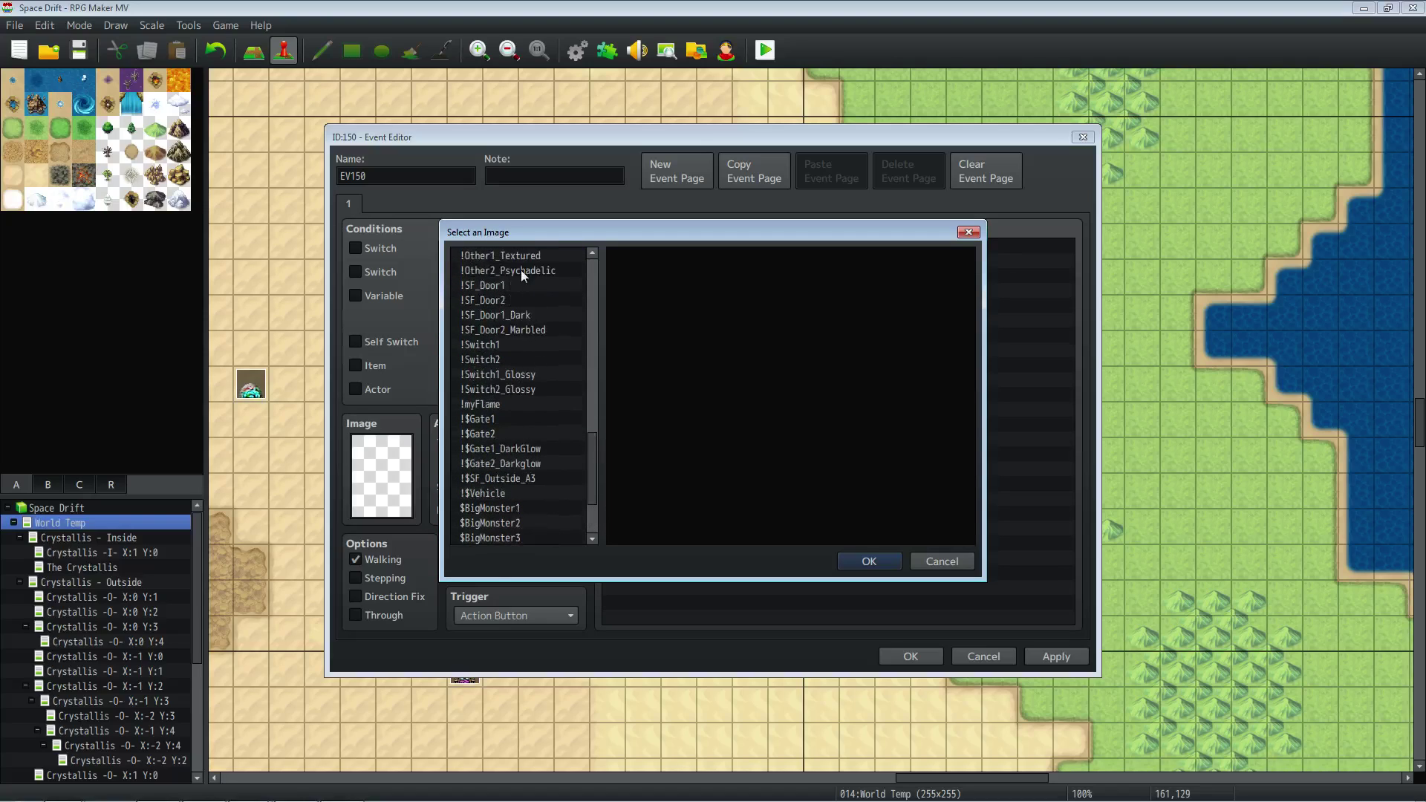
{"action": "scroll", "coordinate": [519, 386], "scroll_direction": "up", "scroll_amount": 6}
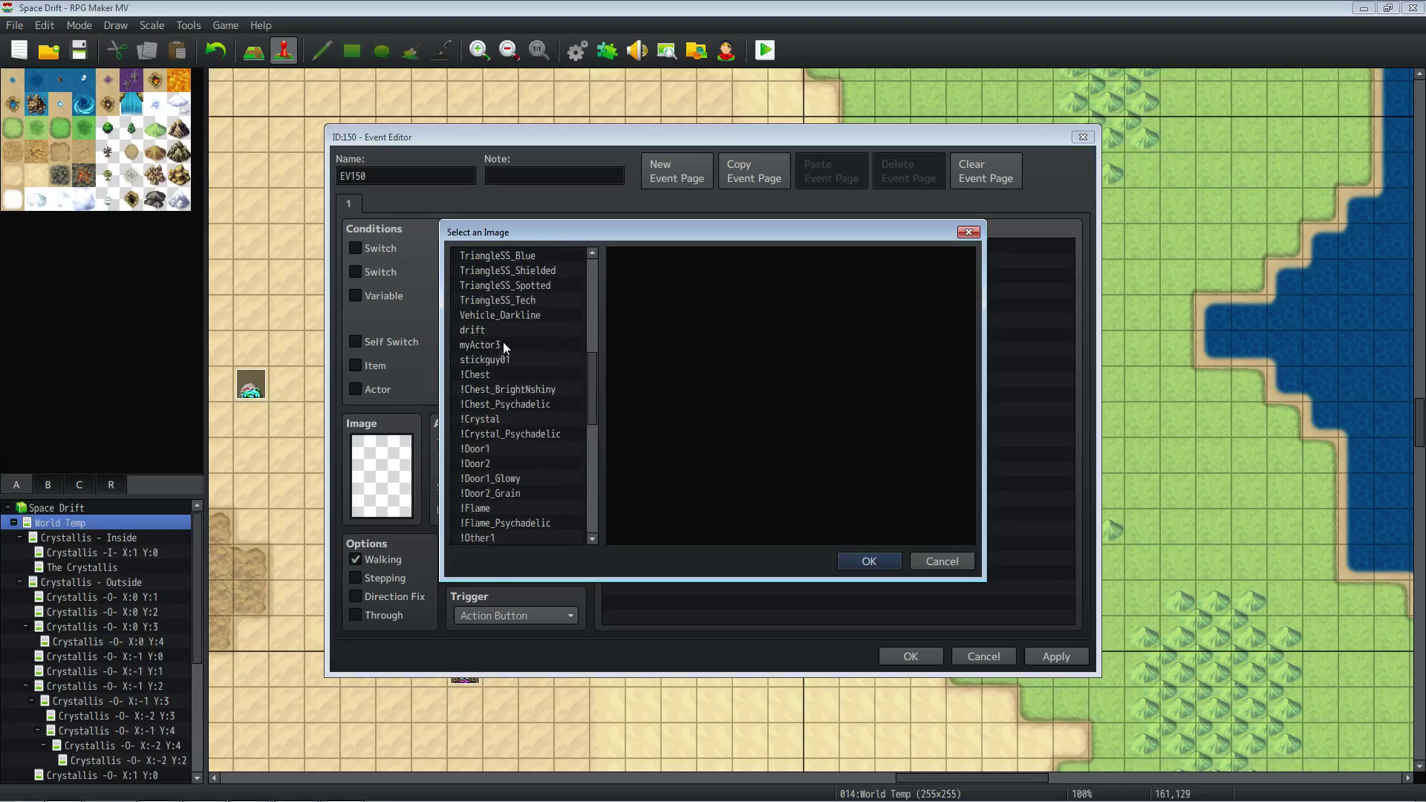
{"action": "left_click", "coordinate": [517, 360]}
{"action": "left_click", "coordinate": [868, 560]}
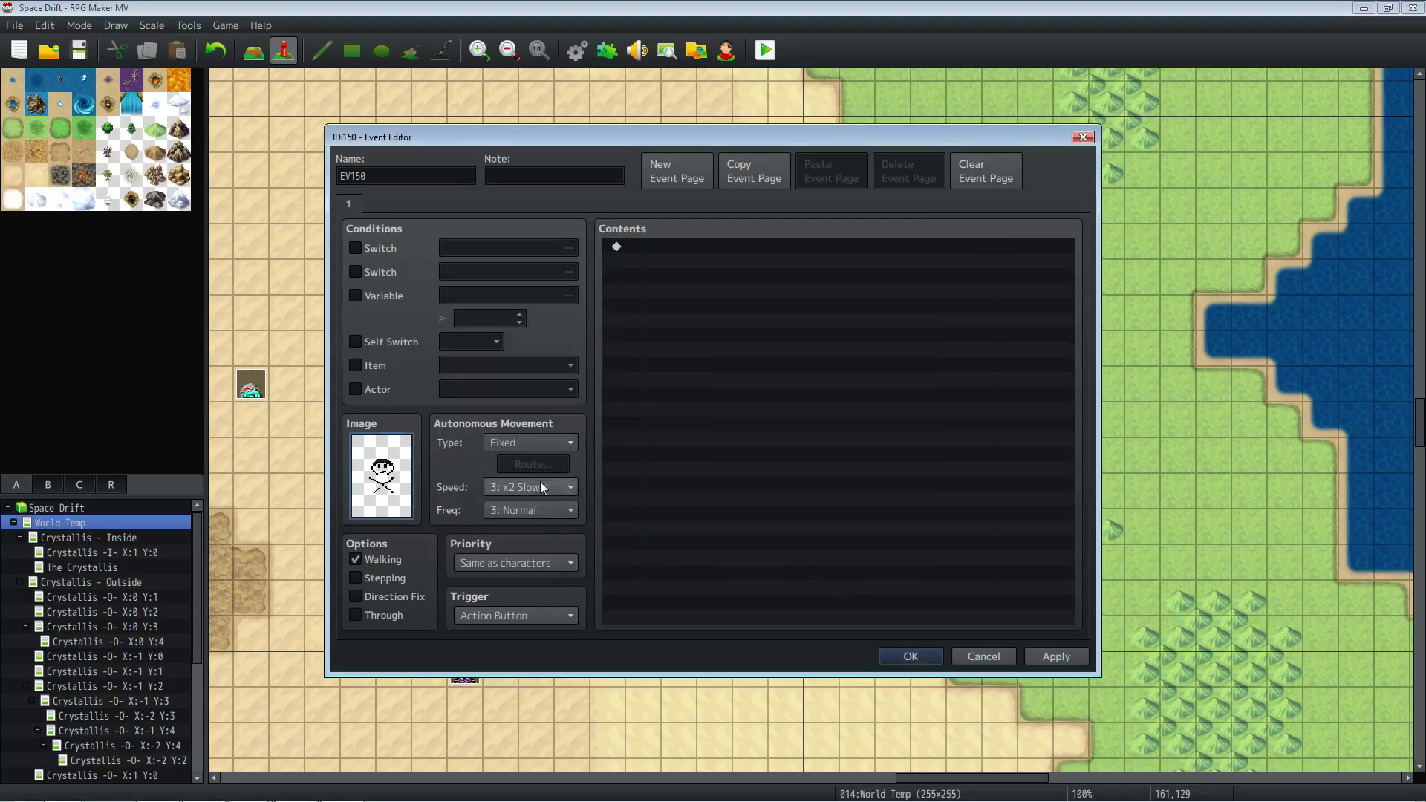
Set EV150 to Random movement, speed 5: x2 Faster, frequency 4: Higher, and save it.
{"action": "left_click", "coordinate": [540, 484]}
{"action": "left_click", "coordinate": [546, 560]}
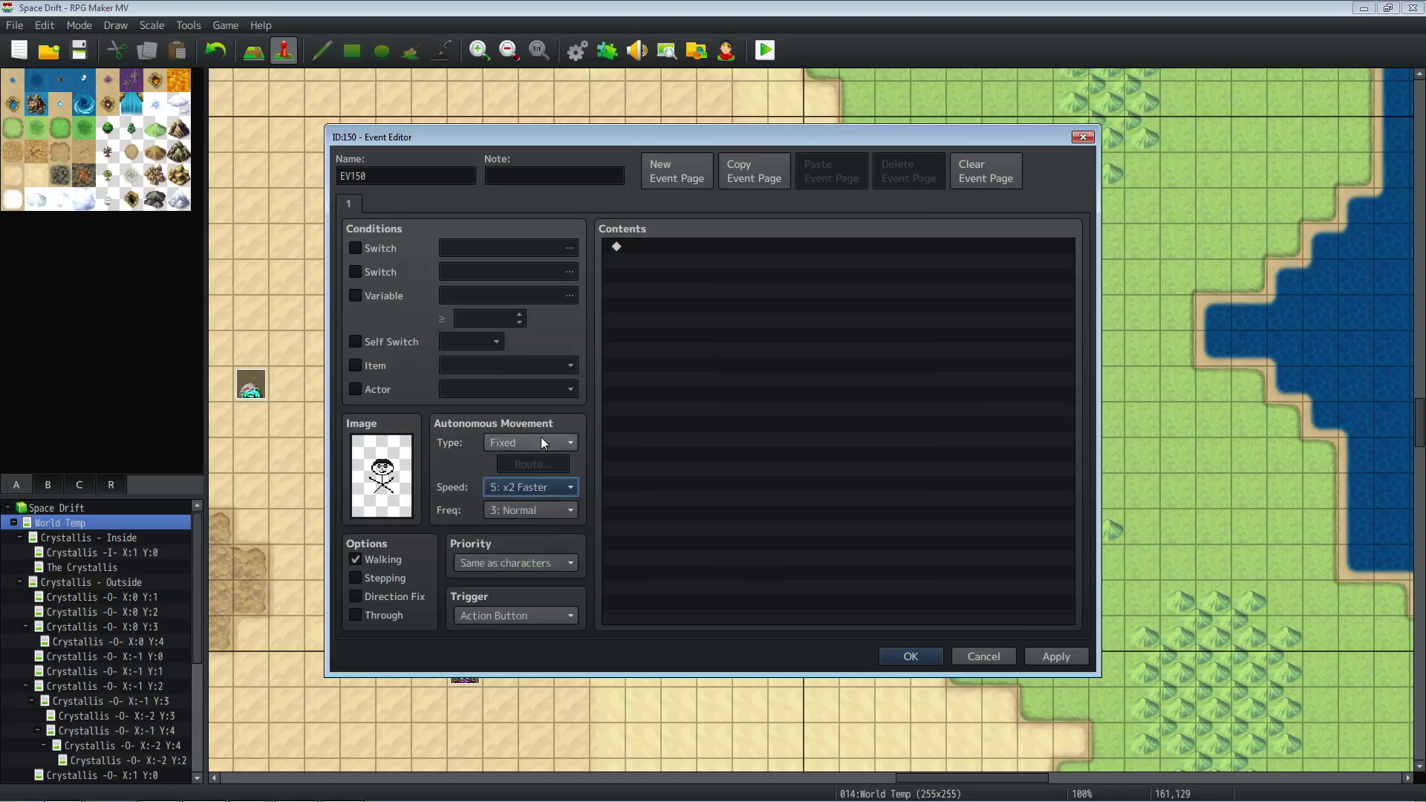
{"action": "left_click", "coordinate": [541, 440]}
{"action": "left_click", "coordinate": [541, 477]}
{"action": "left_click", "coordinate": [533, 510]}
{"action": "left_click", "coordinate": [536, 589]}
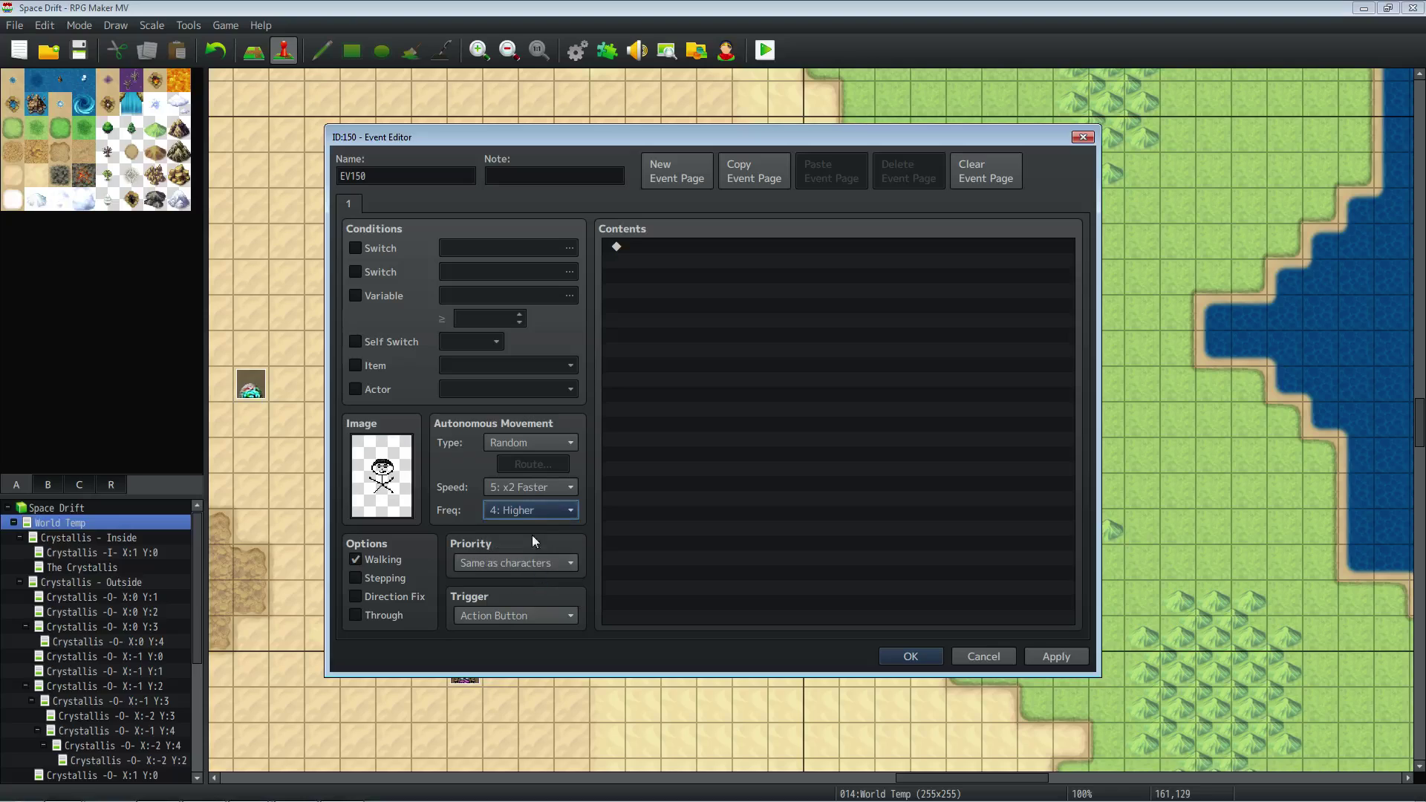
{"action": "left_click", "coordinate": [909, 656]}
Place the player's starting position on the tile beside the event.
{"action": "right_click", "coordinate": [752, 466]}
{"action": "mouse_move", "coordinate": [854, 609]}
{"action": "left_click", "coordinate": [934, 609]}
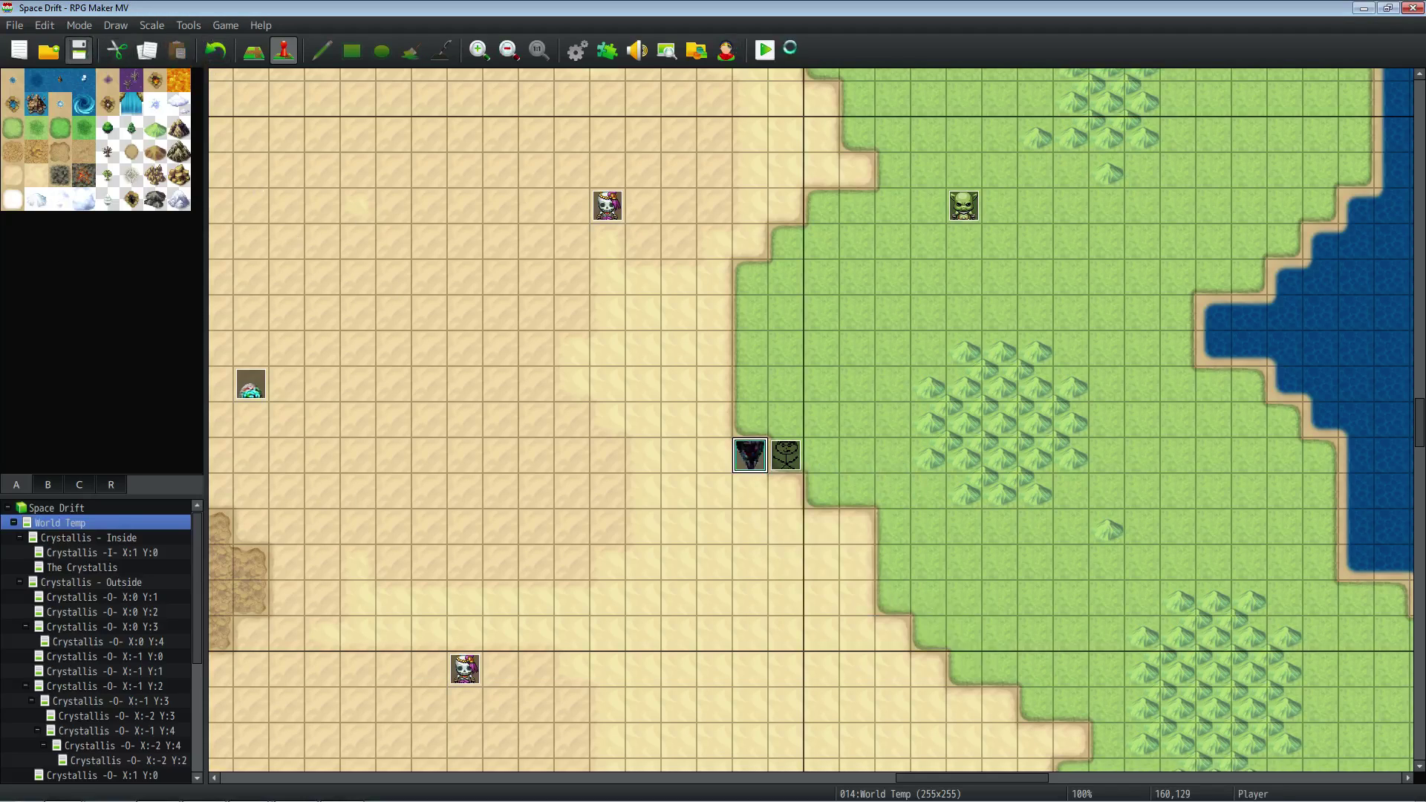
Launch a playtest, start a new mission, and walk toward the stick figure.
{"action": "left_click", "coordinate": [764, 52]}
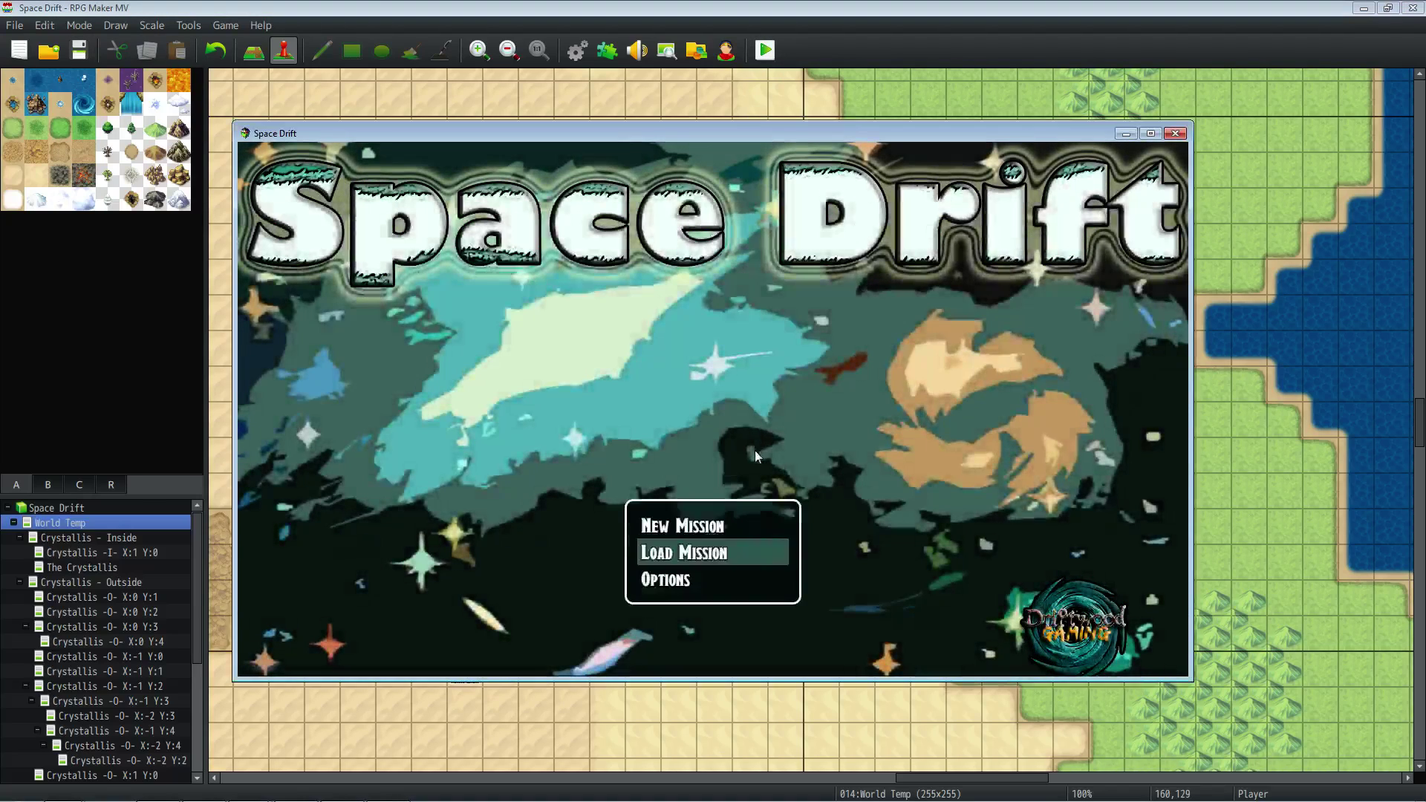
{"action": "key", "text": "Return"}
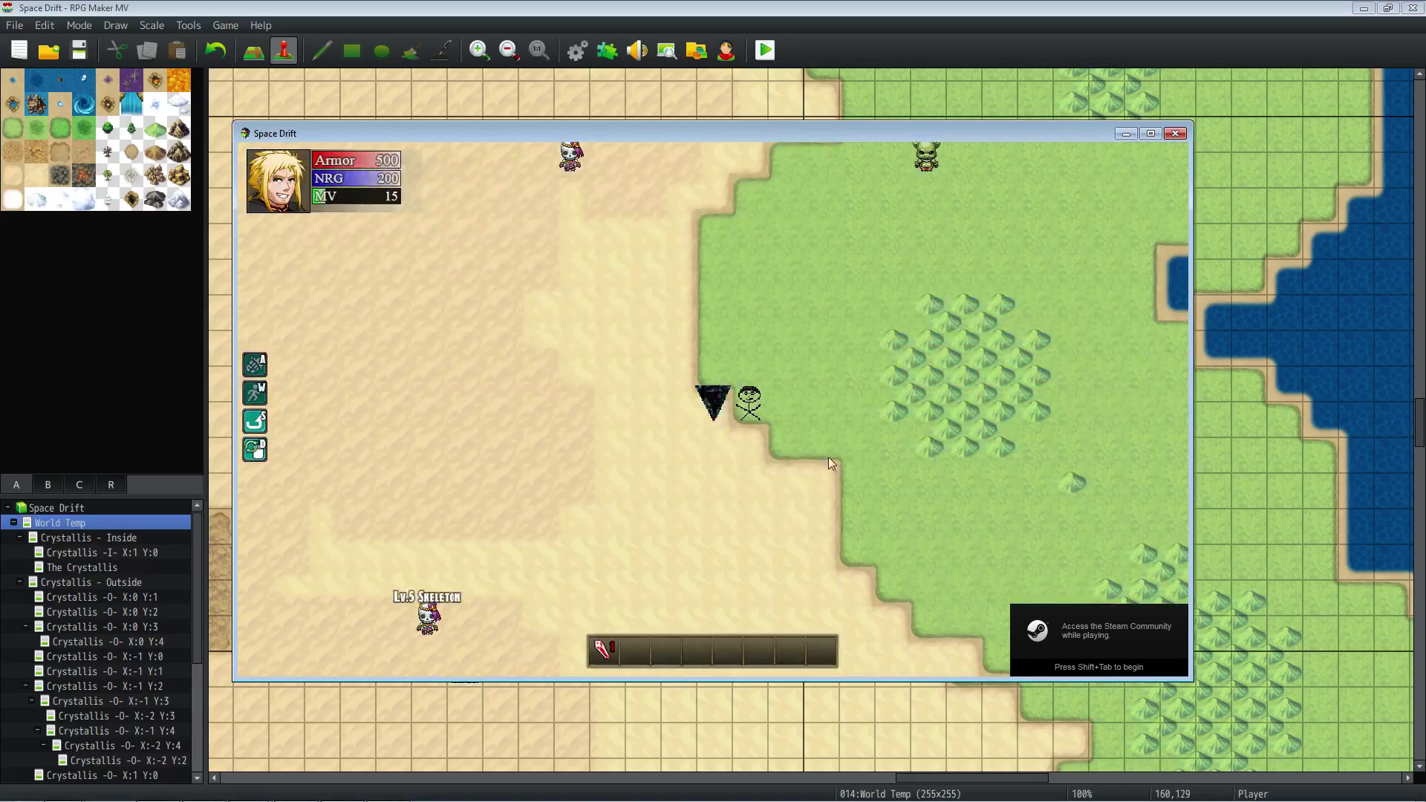
{"action": "left_click", "coordinate": [773, 446]}
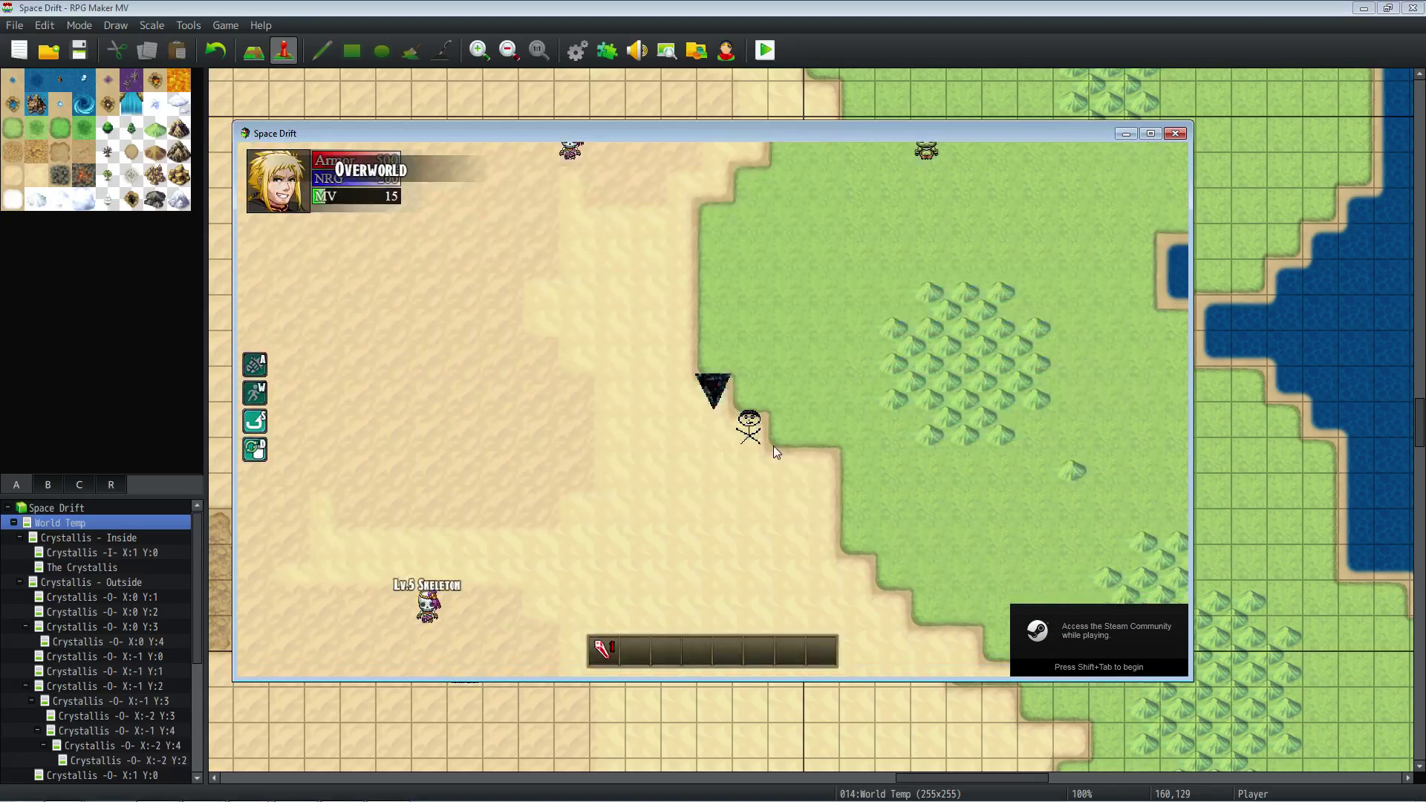
{"action": "left_click", "coordinate": [853, 483]}
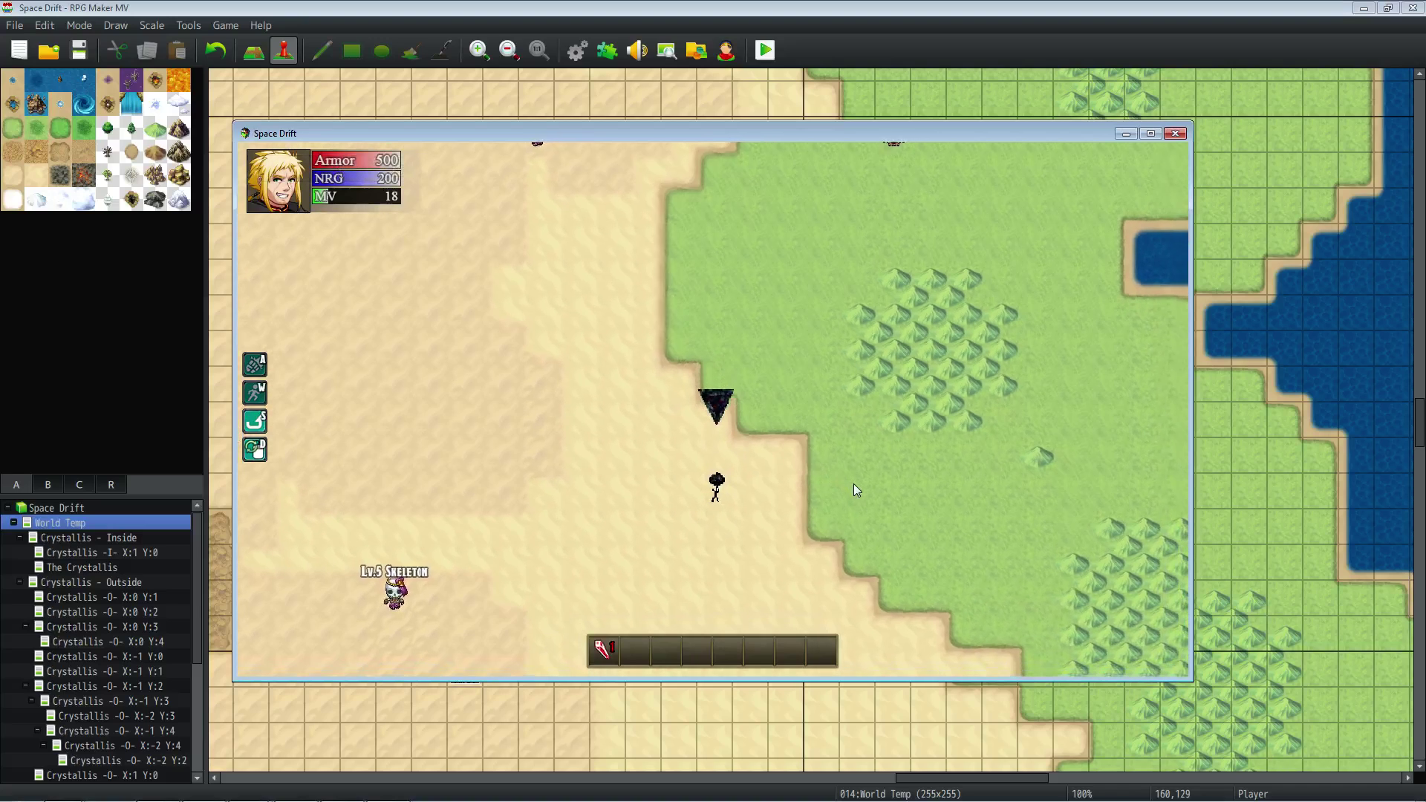
Steer the ship around the grassland watching the stick figure wander, then close the playtest.
{"action": "key", "text": "Up"}
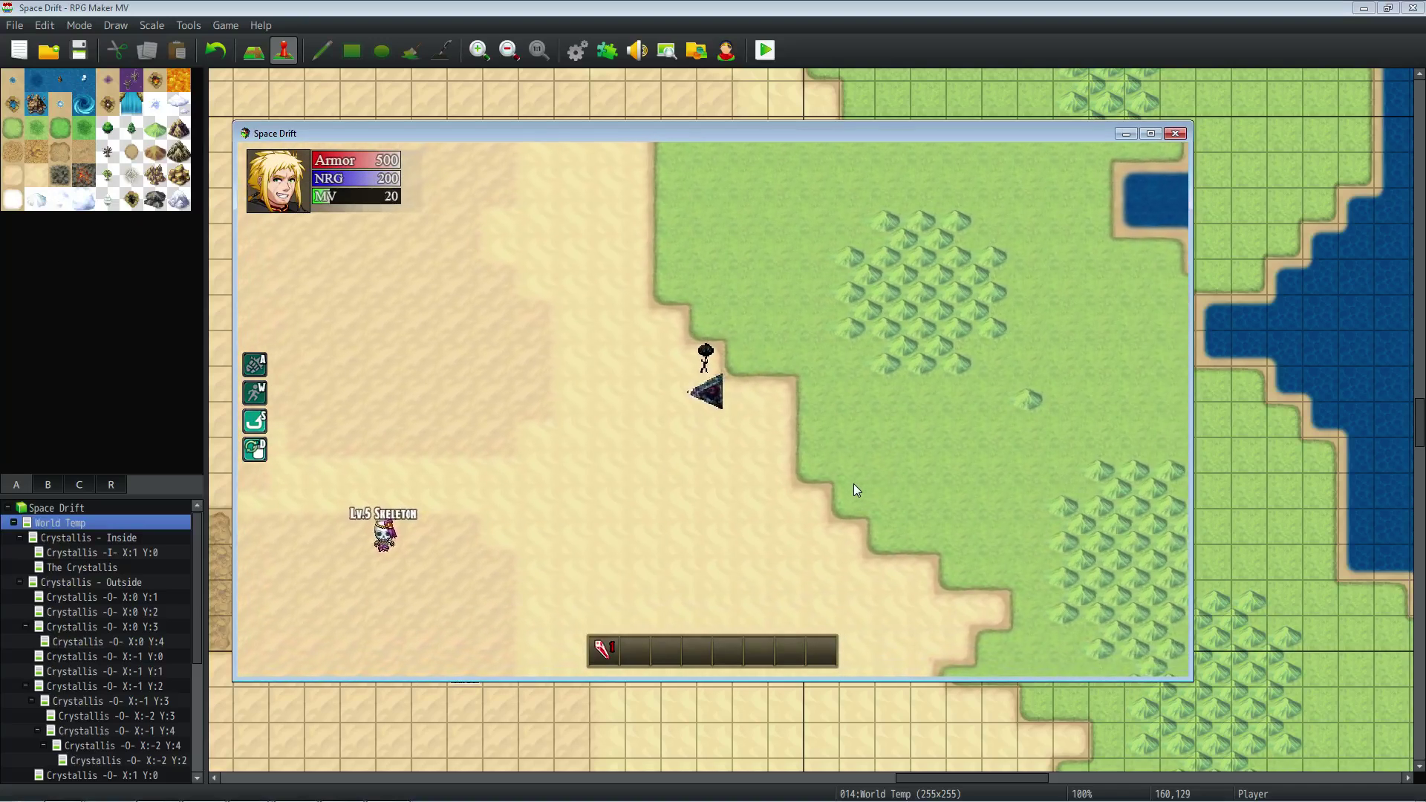
{"action": "key", "text": "Up"}
{"action": "key", "text": "Right"}
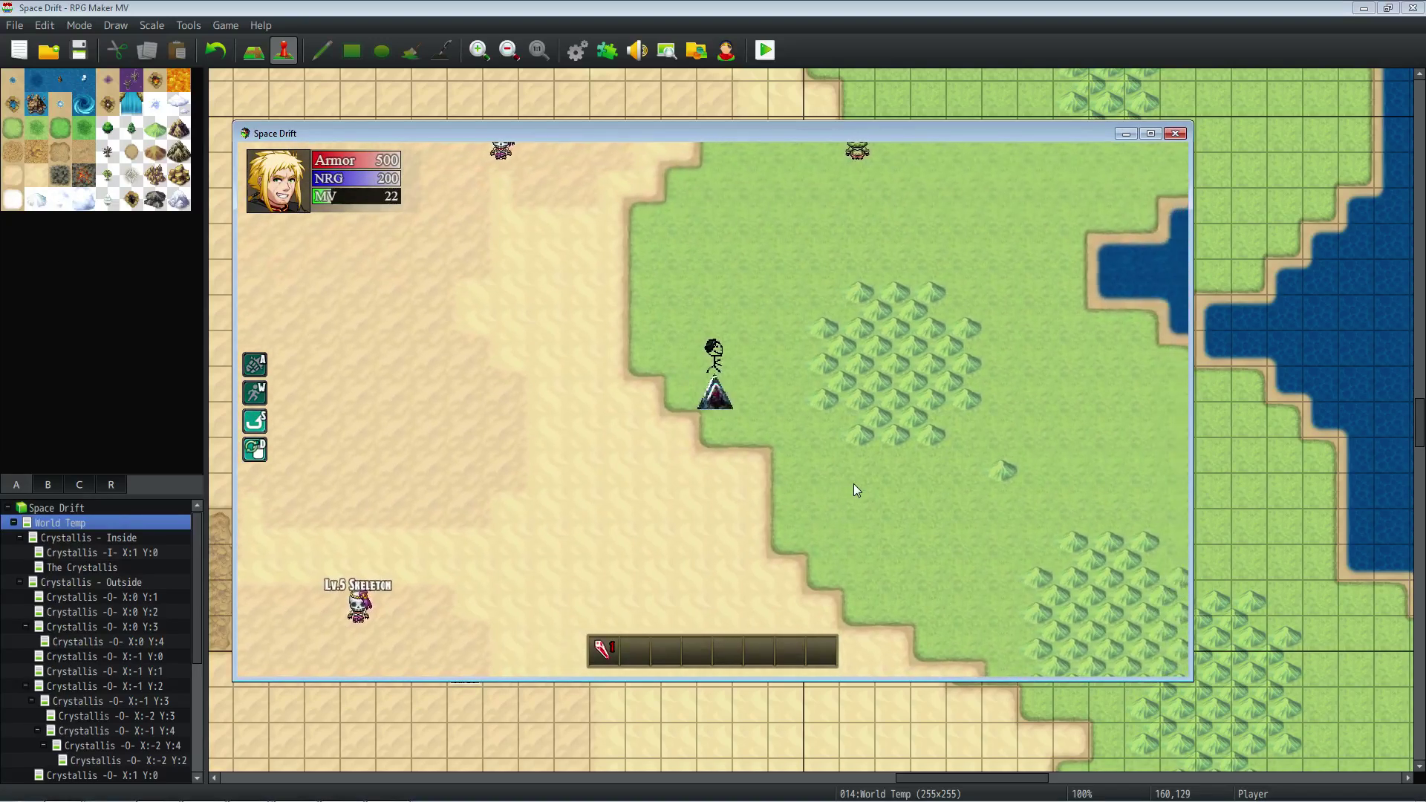
{"action": "key", "text": "Right"}
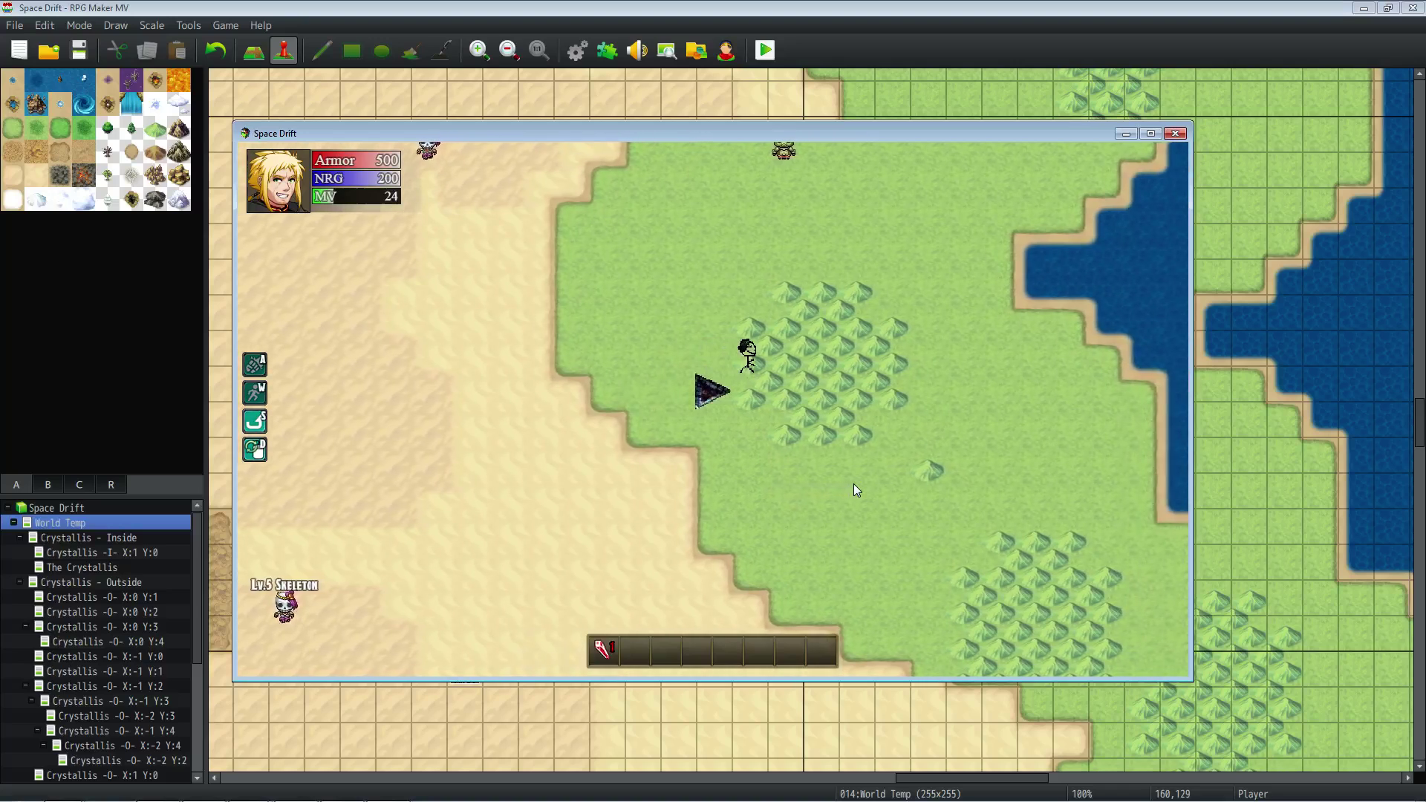
{"action": "key", "text": "Right"}
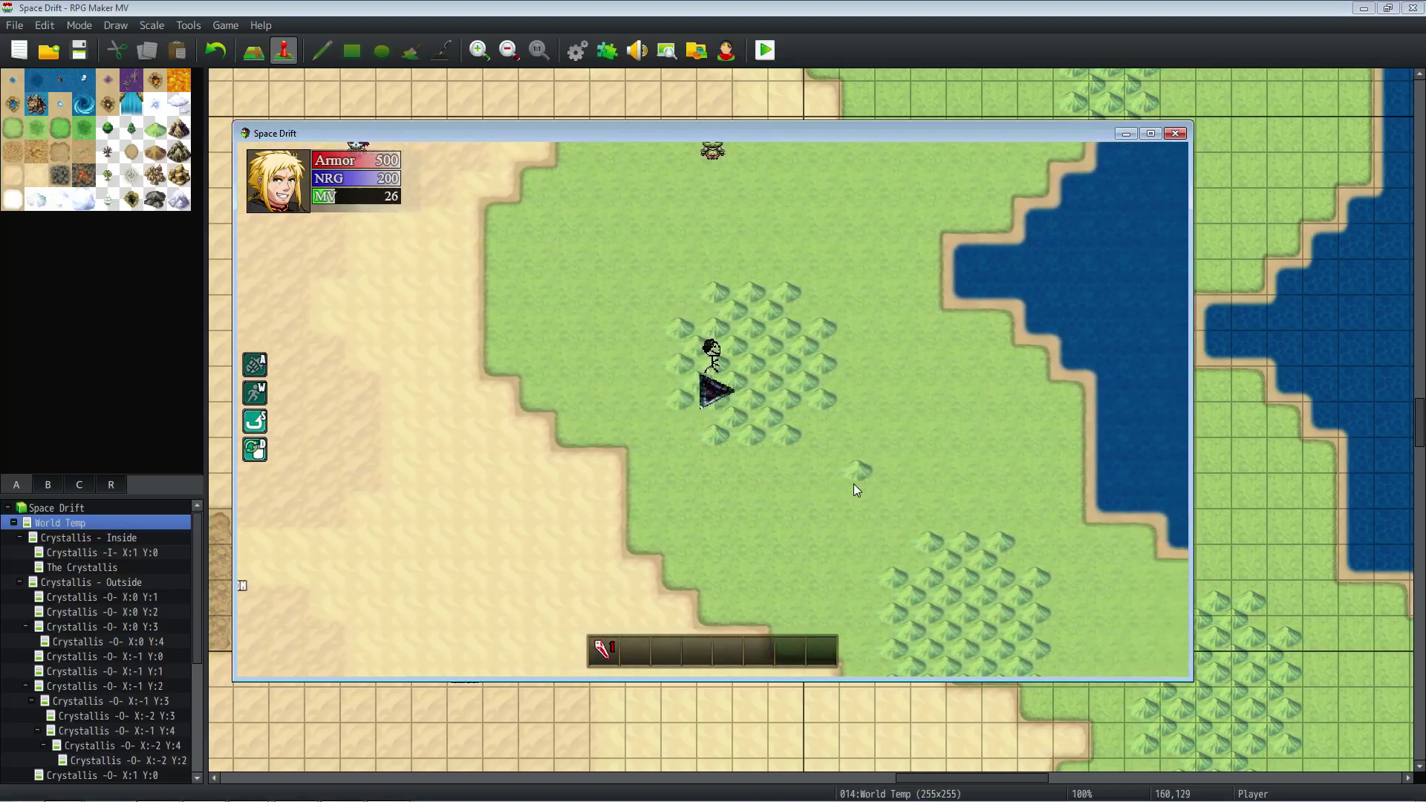
{"action": "key", "text": "Right"}
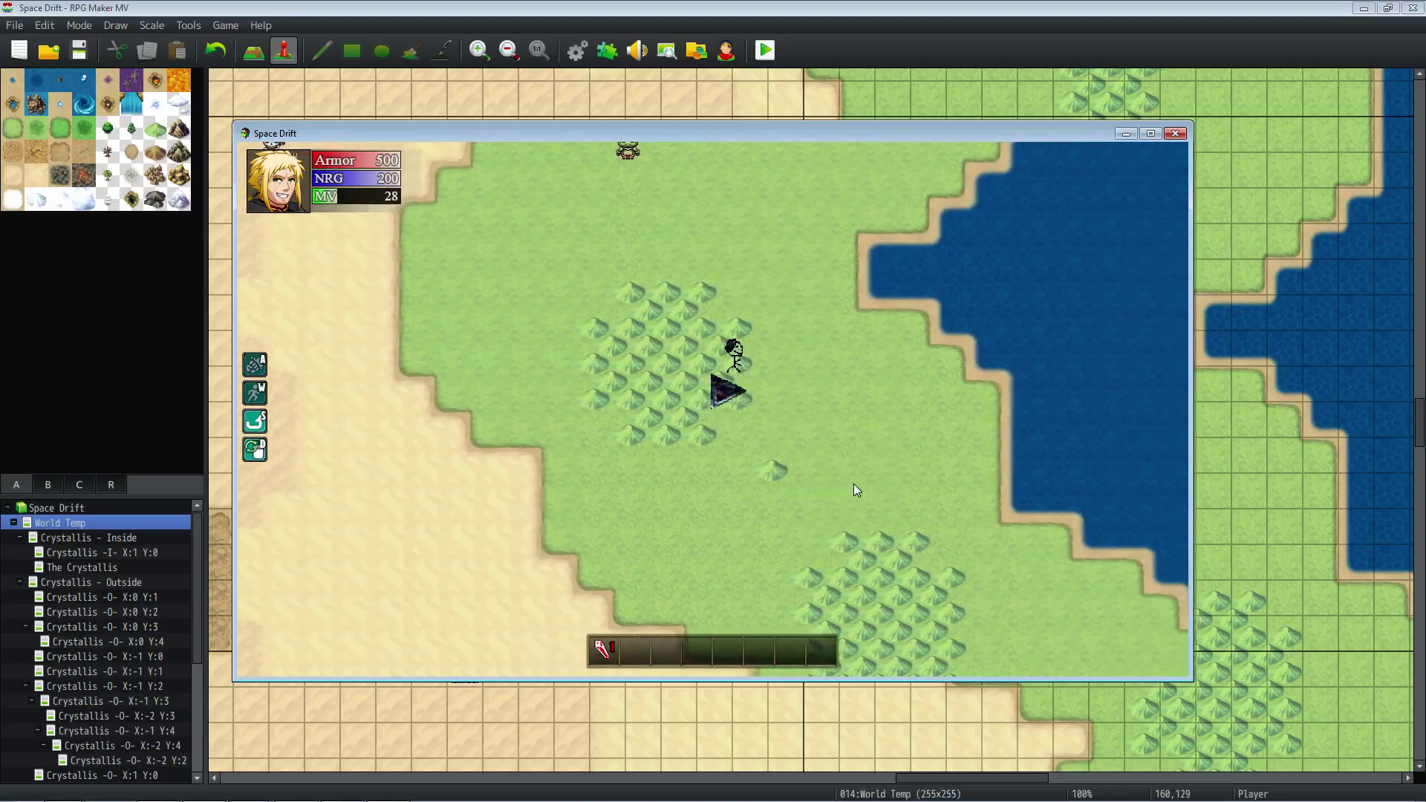
{"action": "key", "text": "Right"}
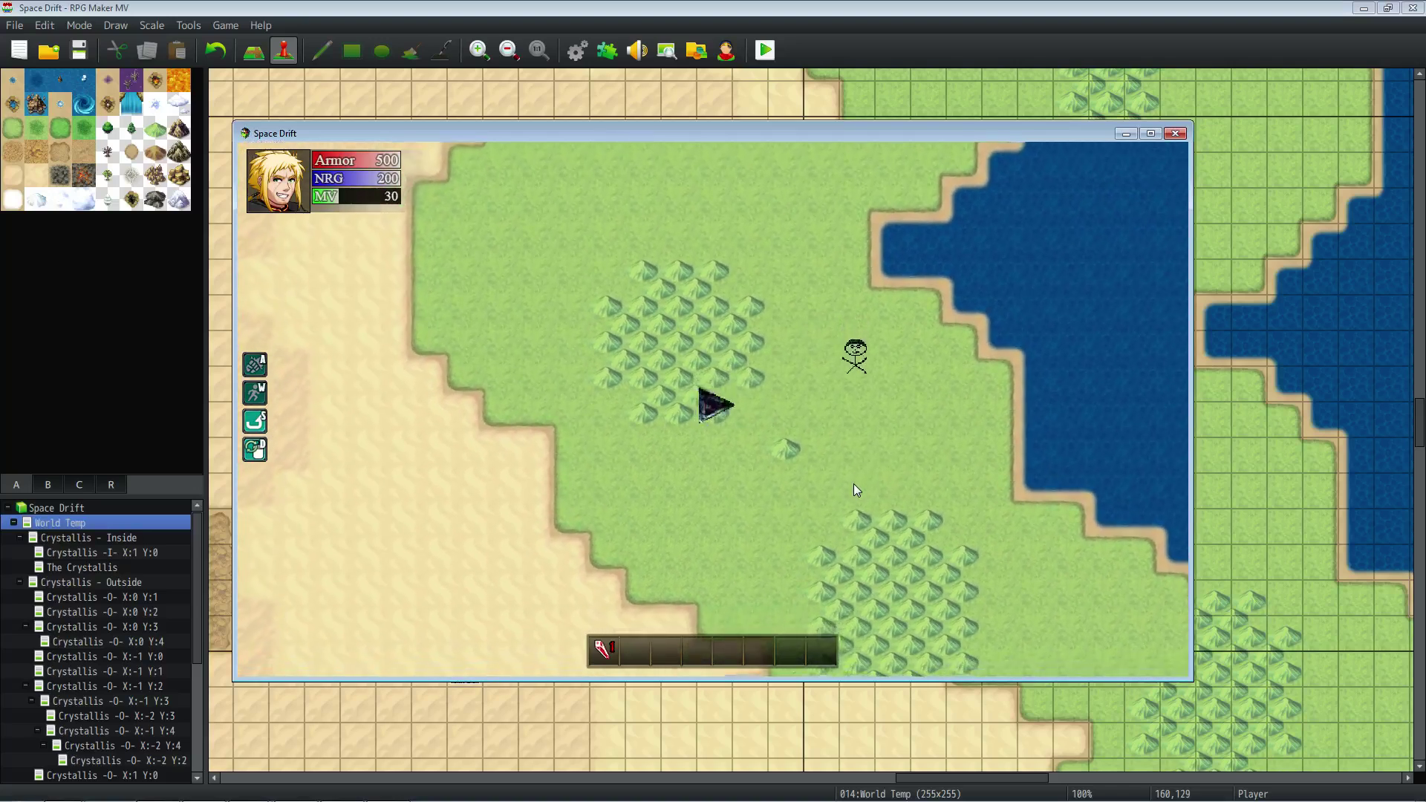
{"action": "key", "text": "Down"}
{"action": "key", "text": "Right"}
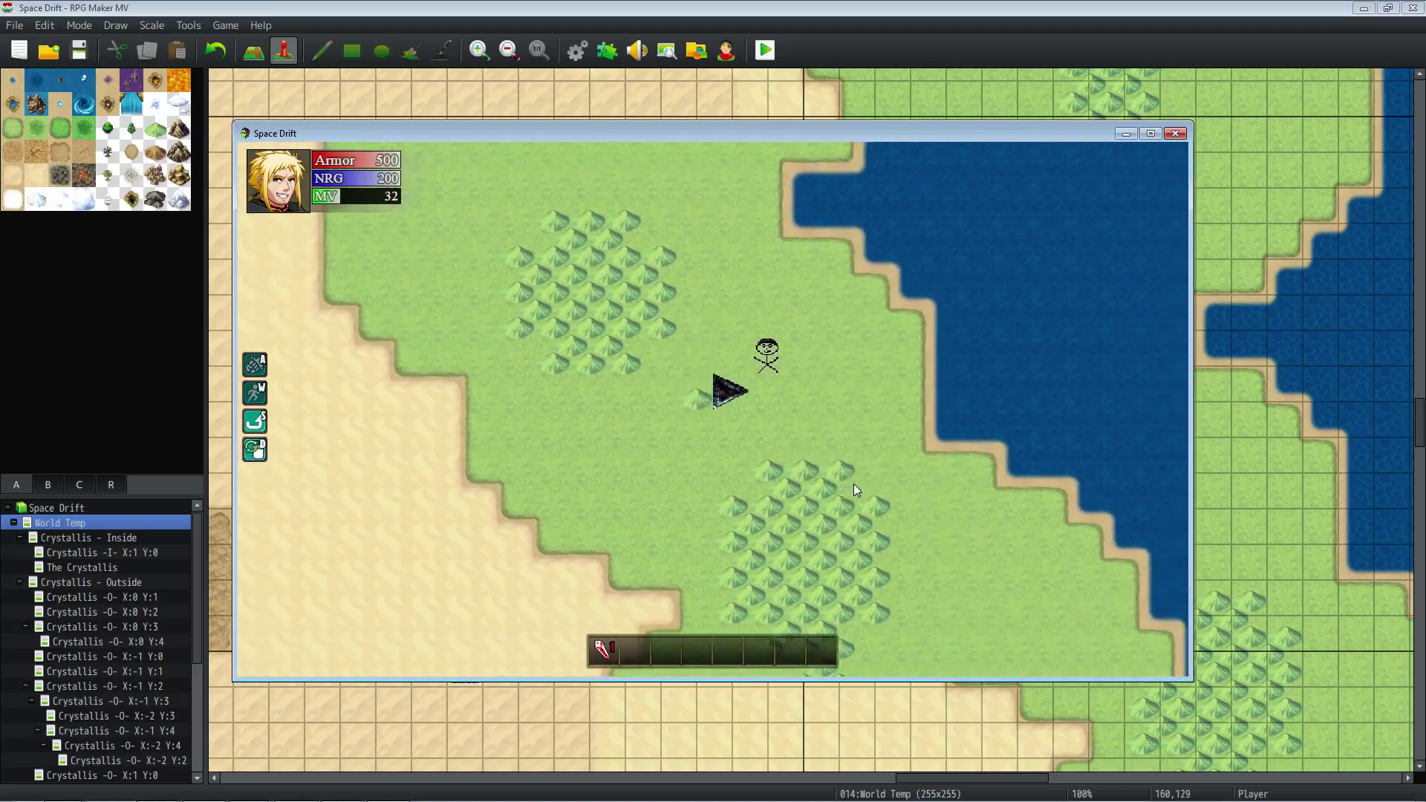
{"action": "key", "text": "Down"}
{"action": "key", "text": "Right"}
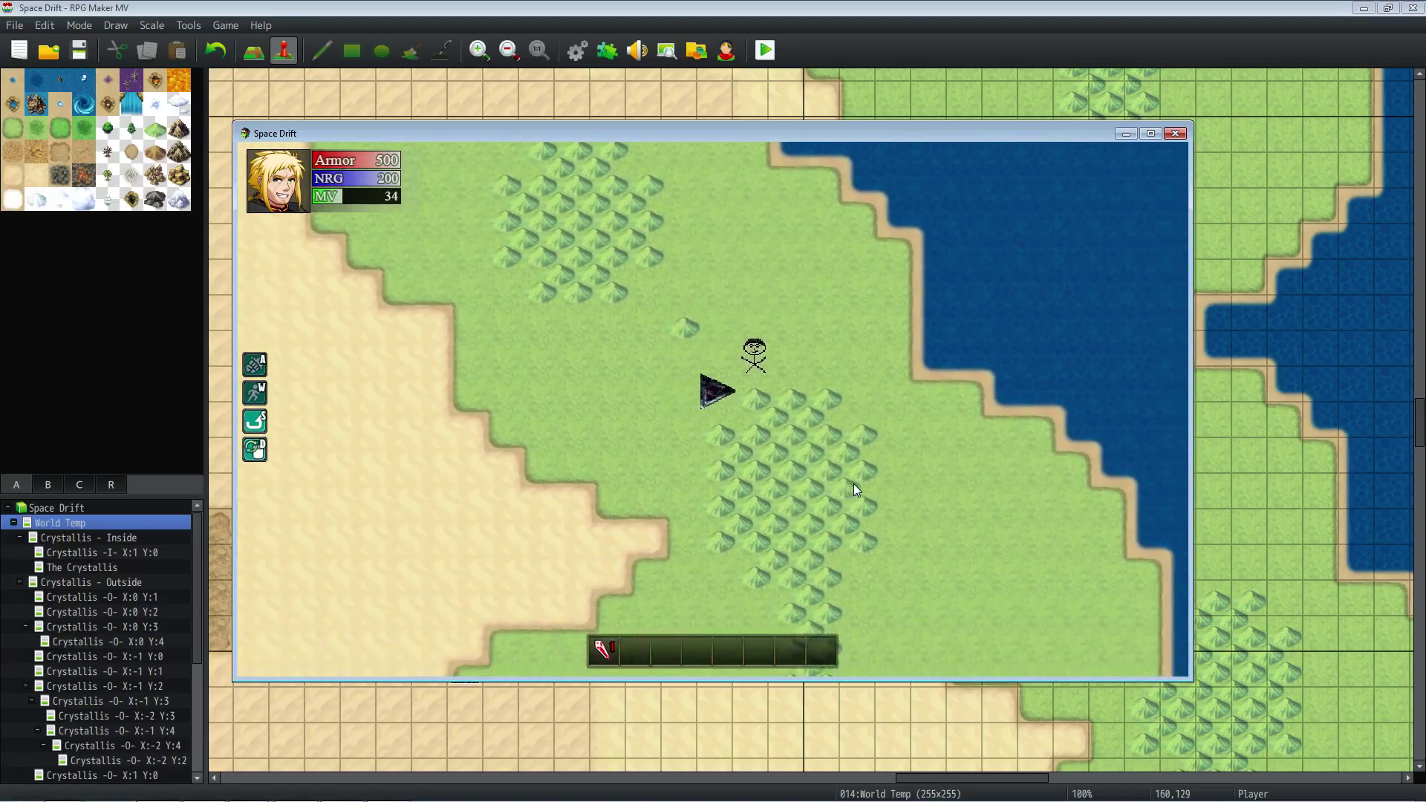
{"action": "key", "text": "Left"}
{"action": "key", "text": "Up"}
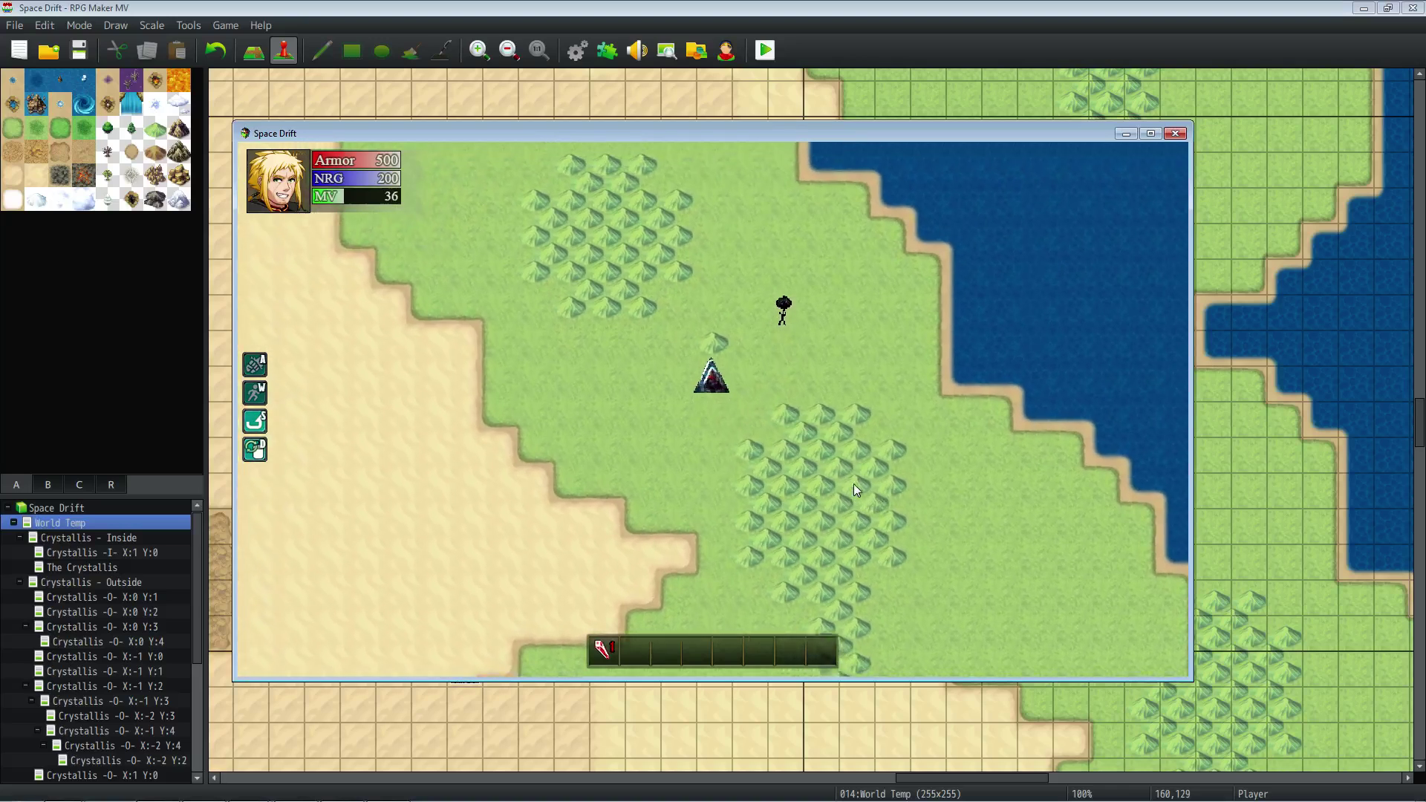
{"action": "key", "text": "Up"}
{"action": "key", "text": "Left"}
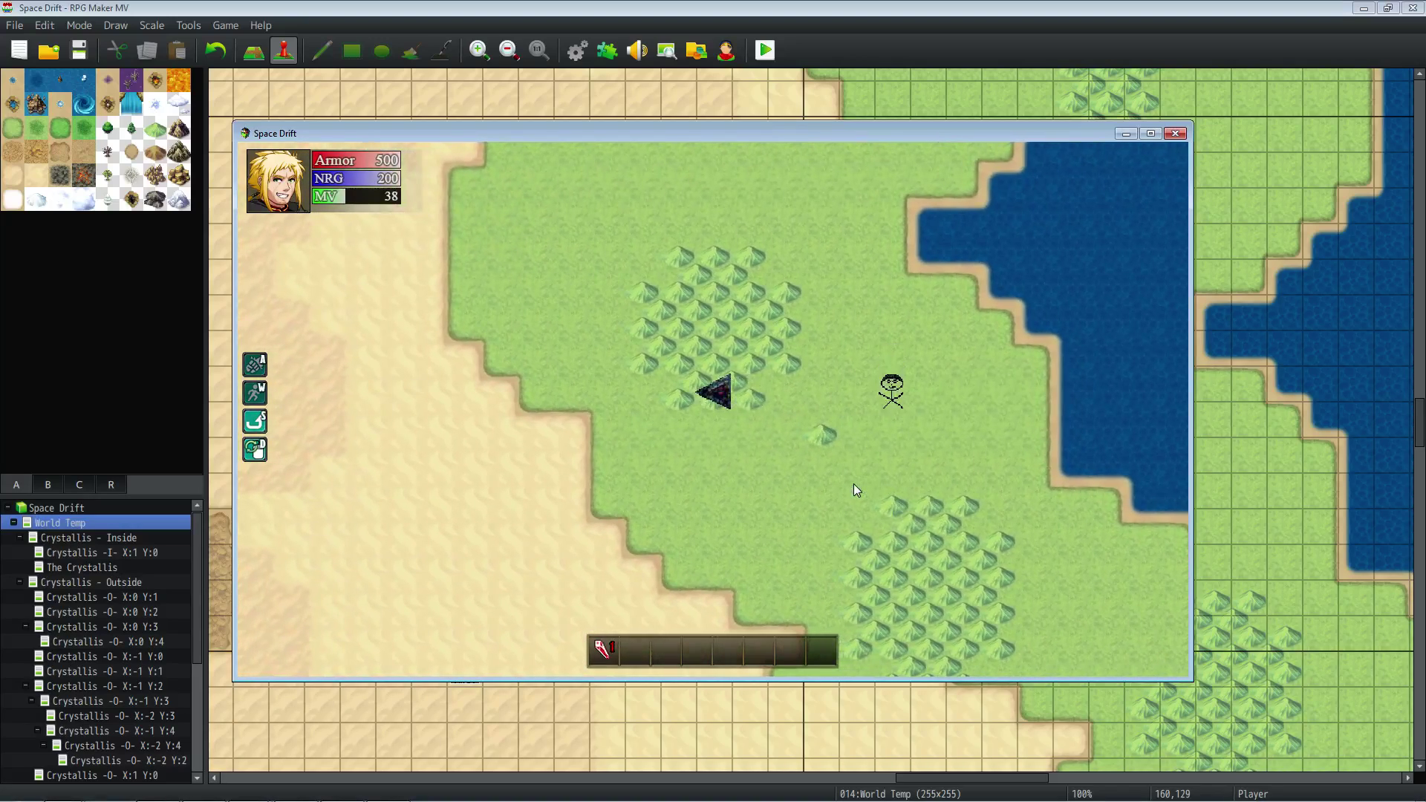
{"action": "key", "text": "Right"}
{"action": "key", "text": "Right"}
{"action": "key", "text": "Down"}
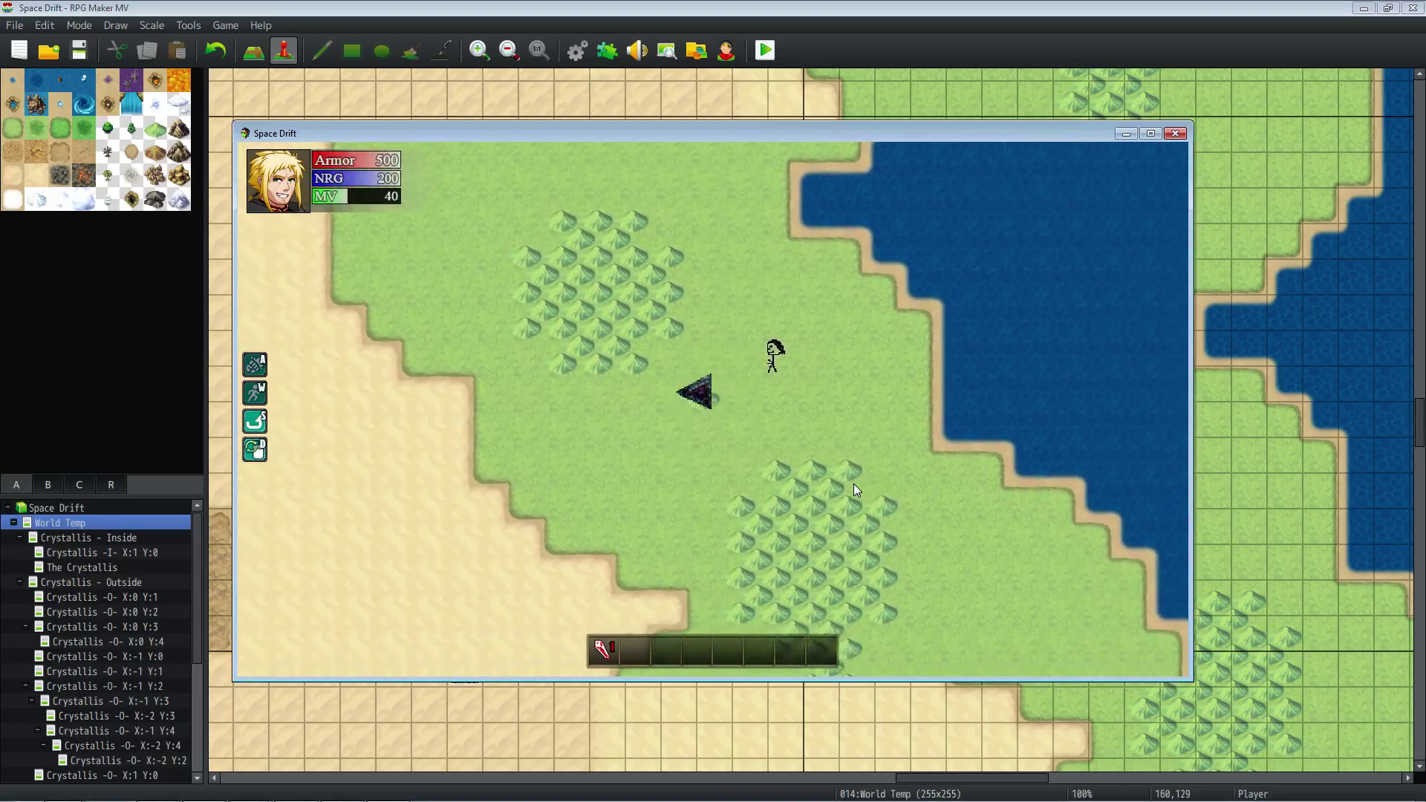
{"action": "key", "text": "Down"}
{"action": "key", "text": "Right"}
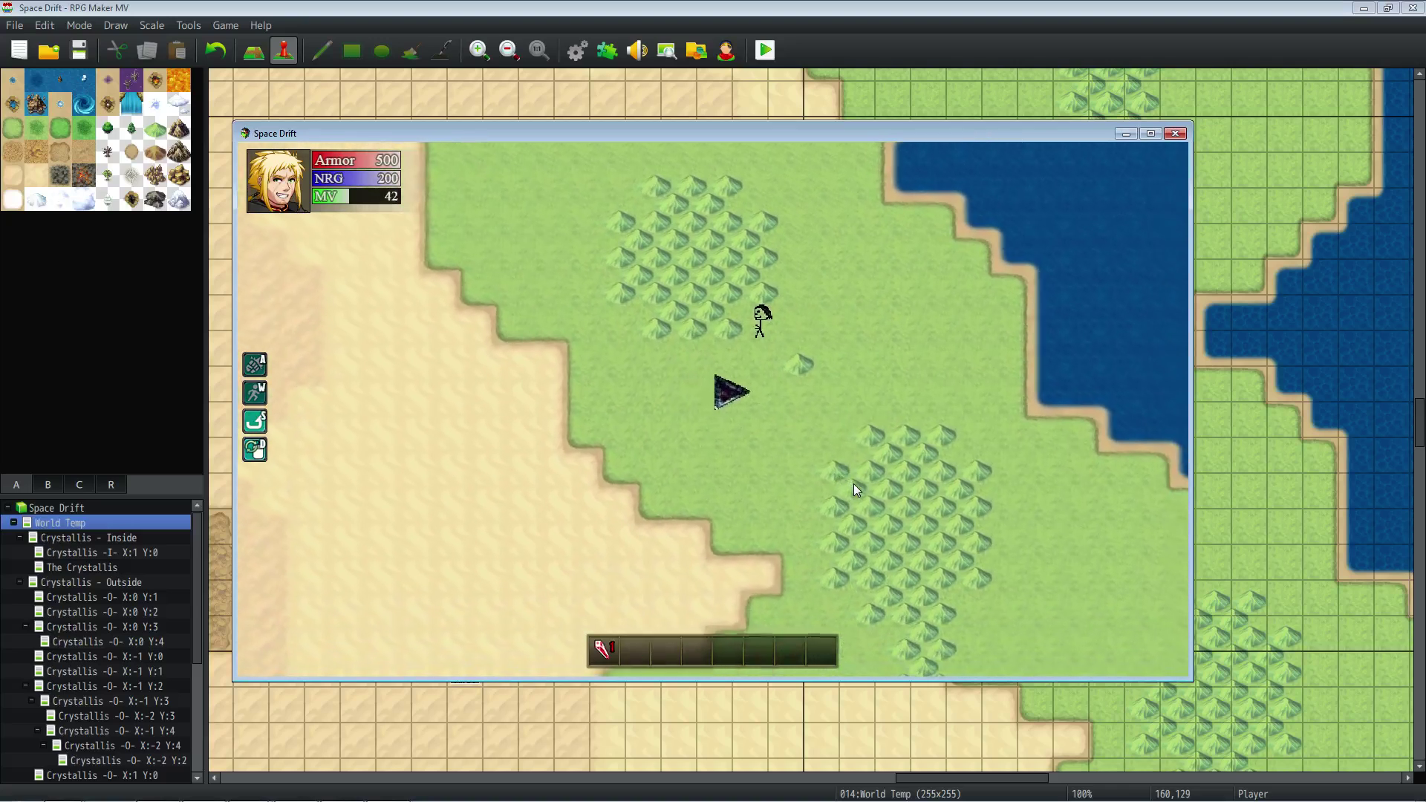
{"action": "key", "text": "Left"}
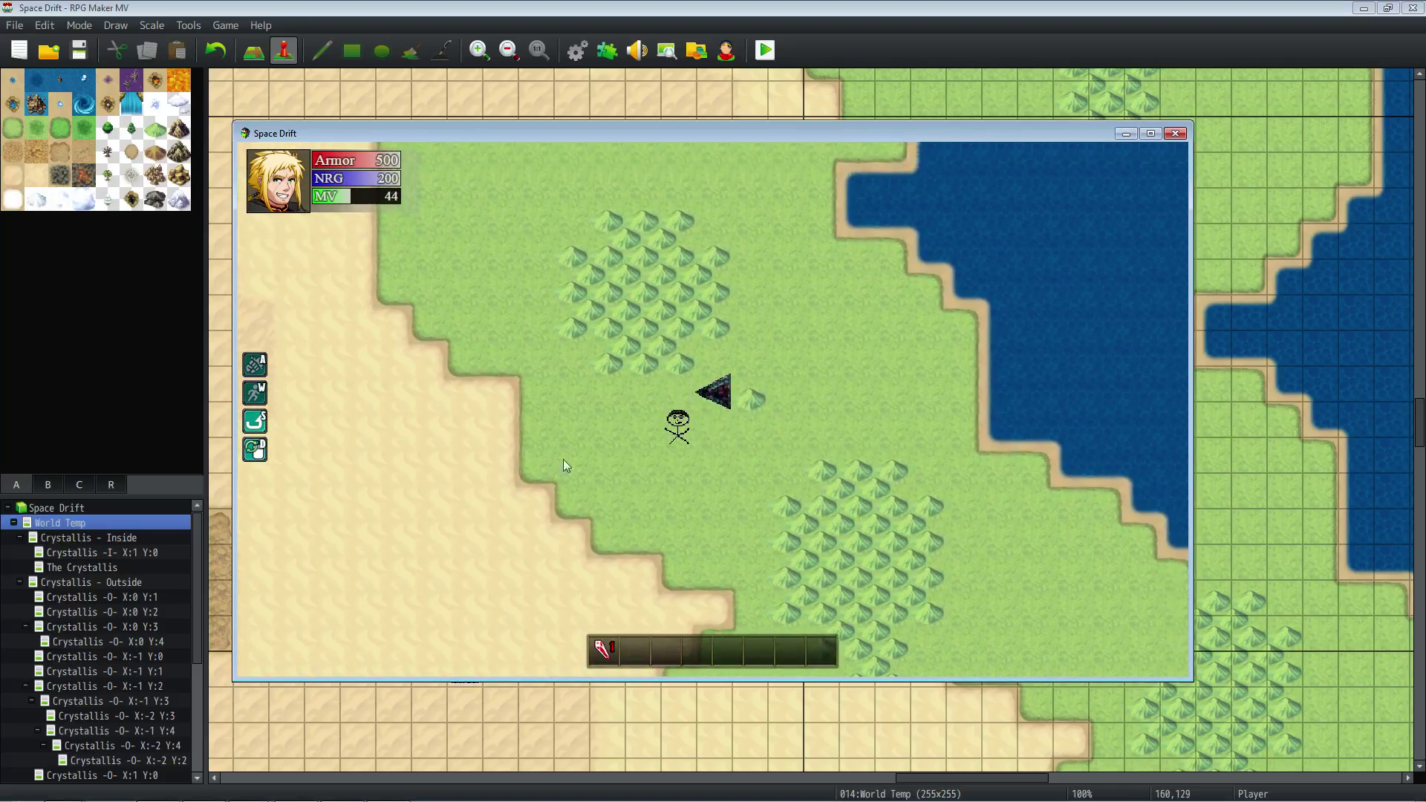
{"action": "left_click", "coordinate": [1175, 133]}
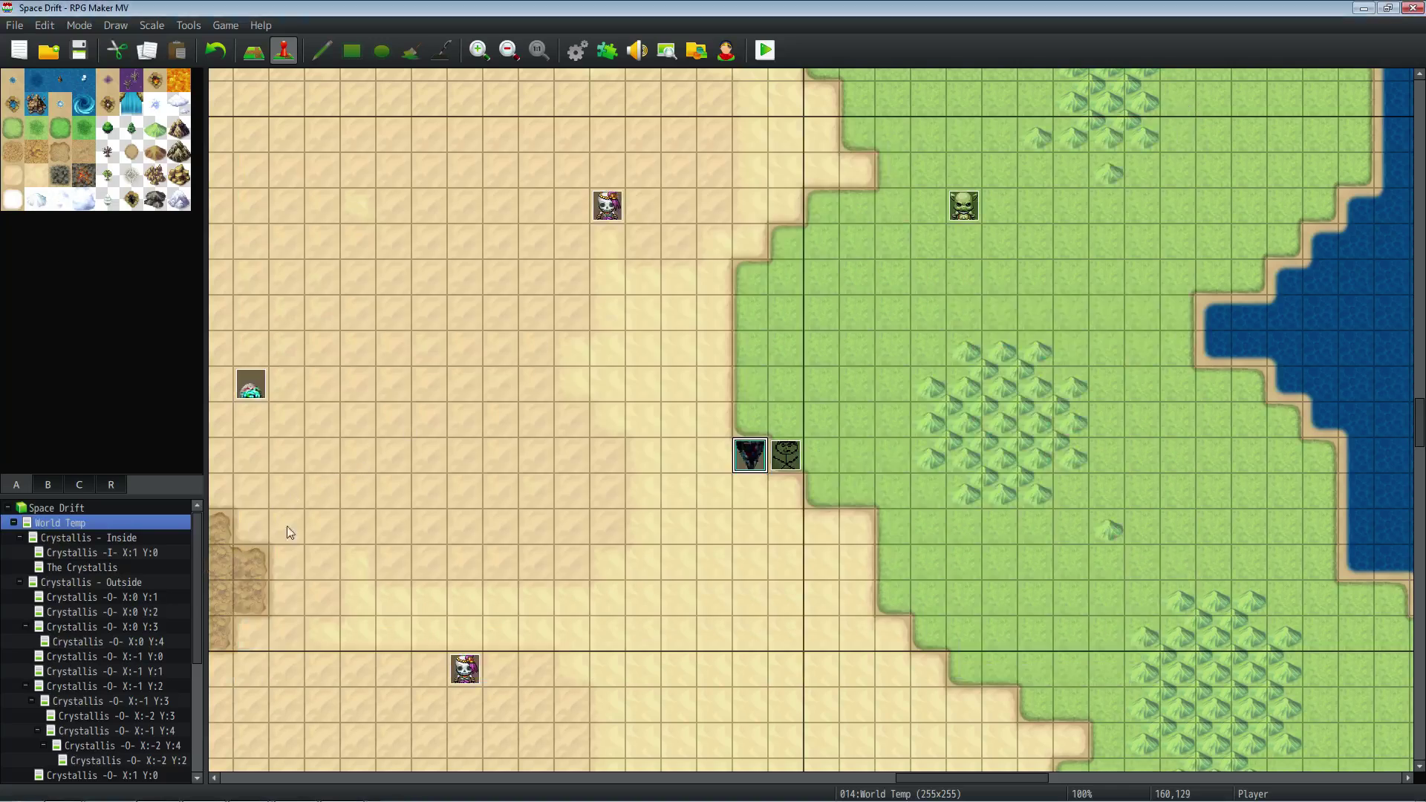
Set the player start on a Spaceships map tile, save, and launch a playtest.
{"action": "scroll", "coordinate": [190, 563], "scroll_direction": "down", "scroll_amount": 5}
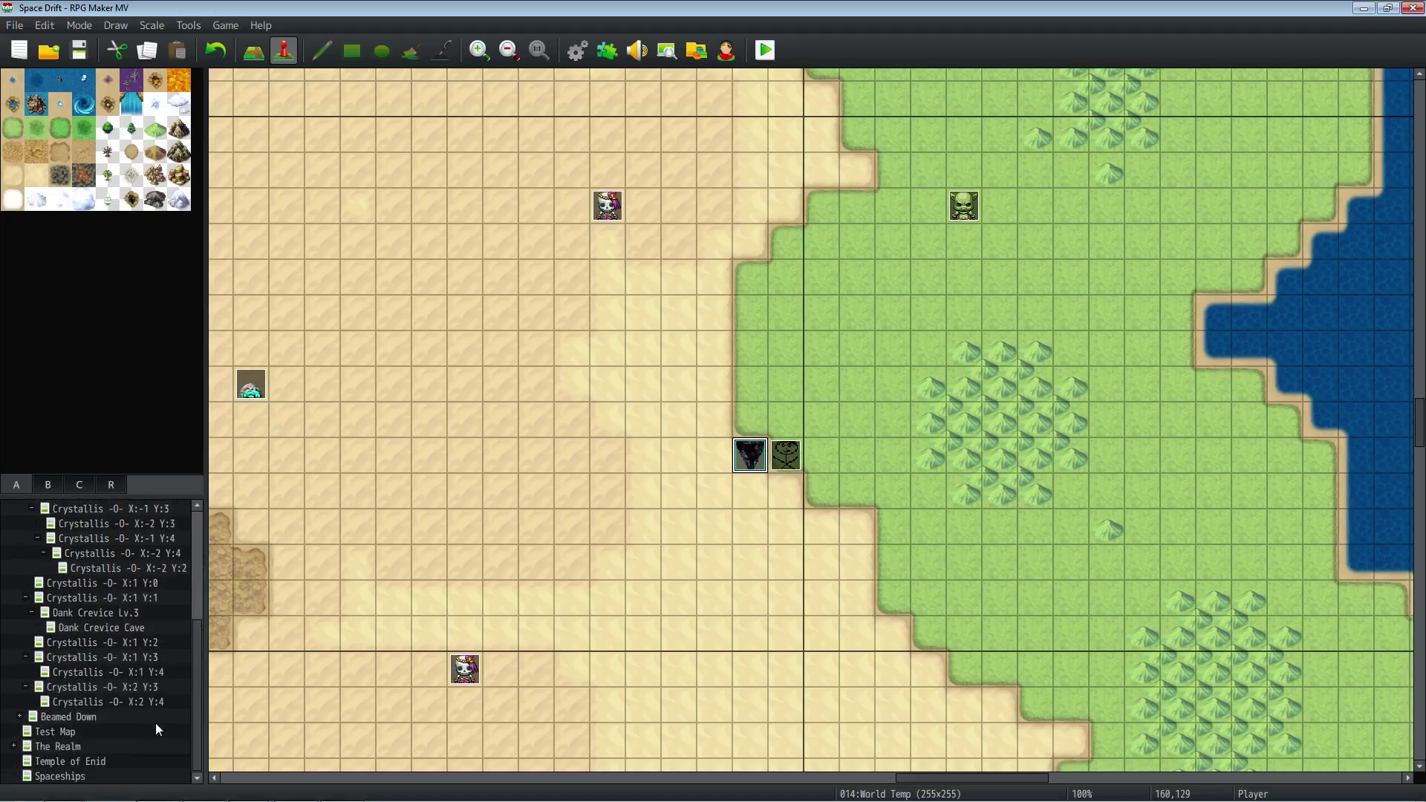
{"action": "left_click", "coordinate": [118, 774]}
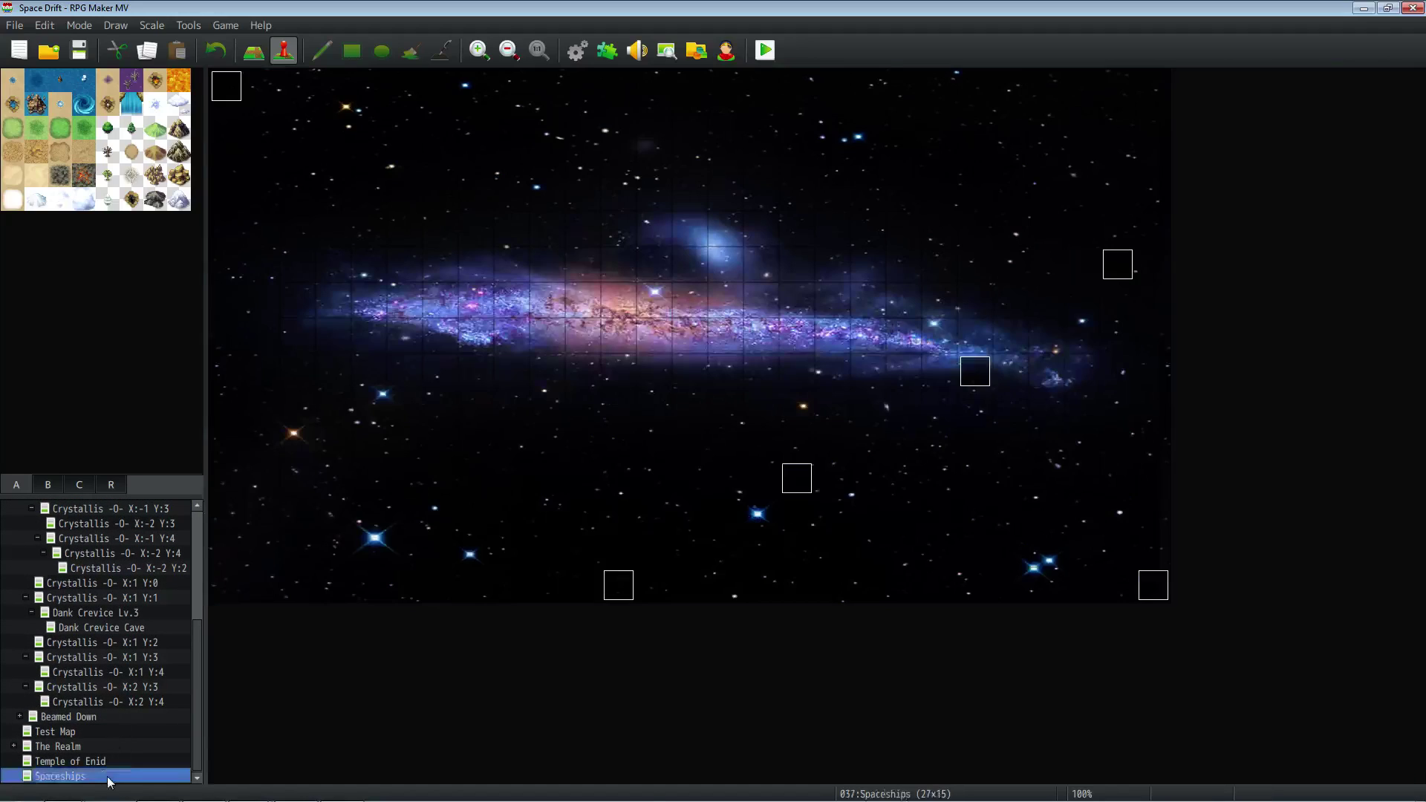
{"action": "right_click", "coordinate": [655, 343]}
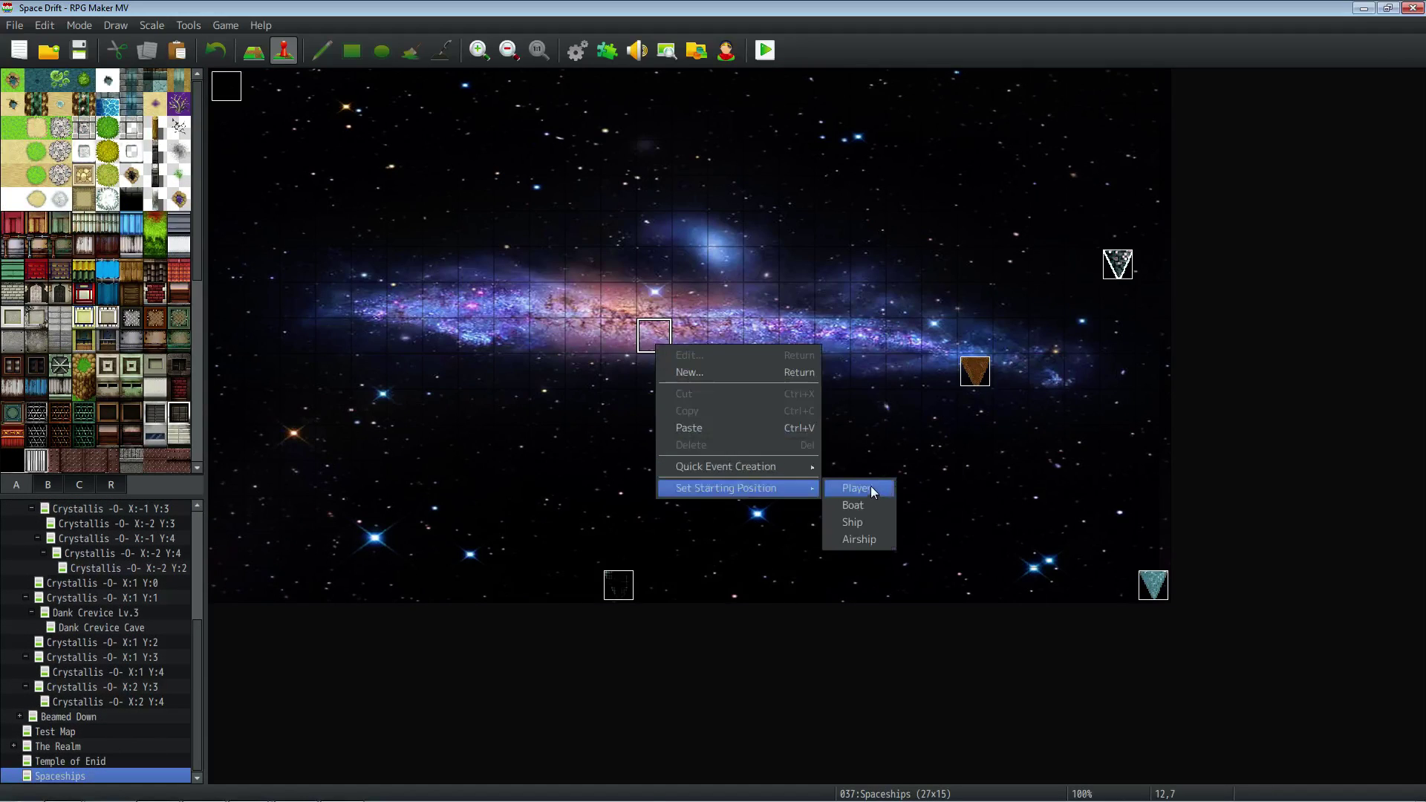
{"action": "left_click", "coordinate": [868, 490]}
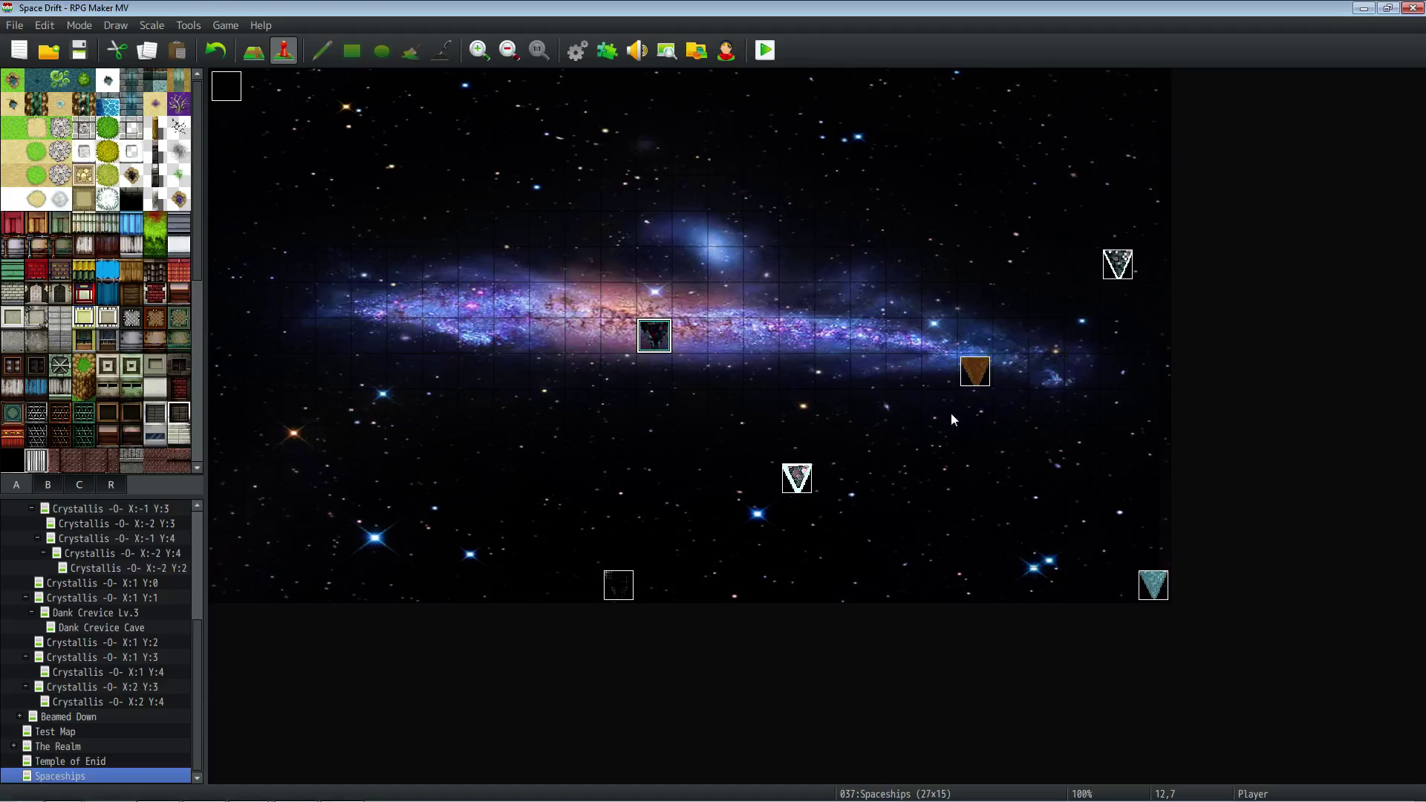
{"action": "left_click", "coordinate": [763, 52]}
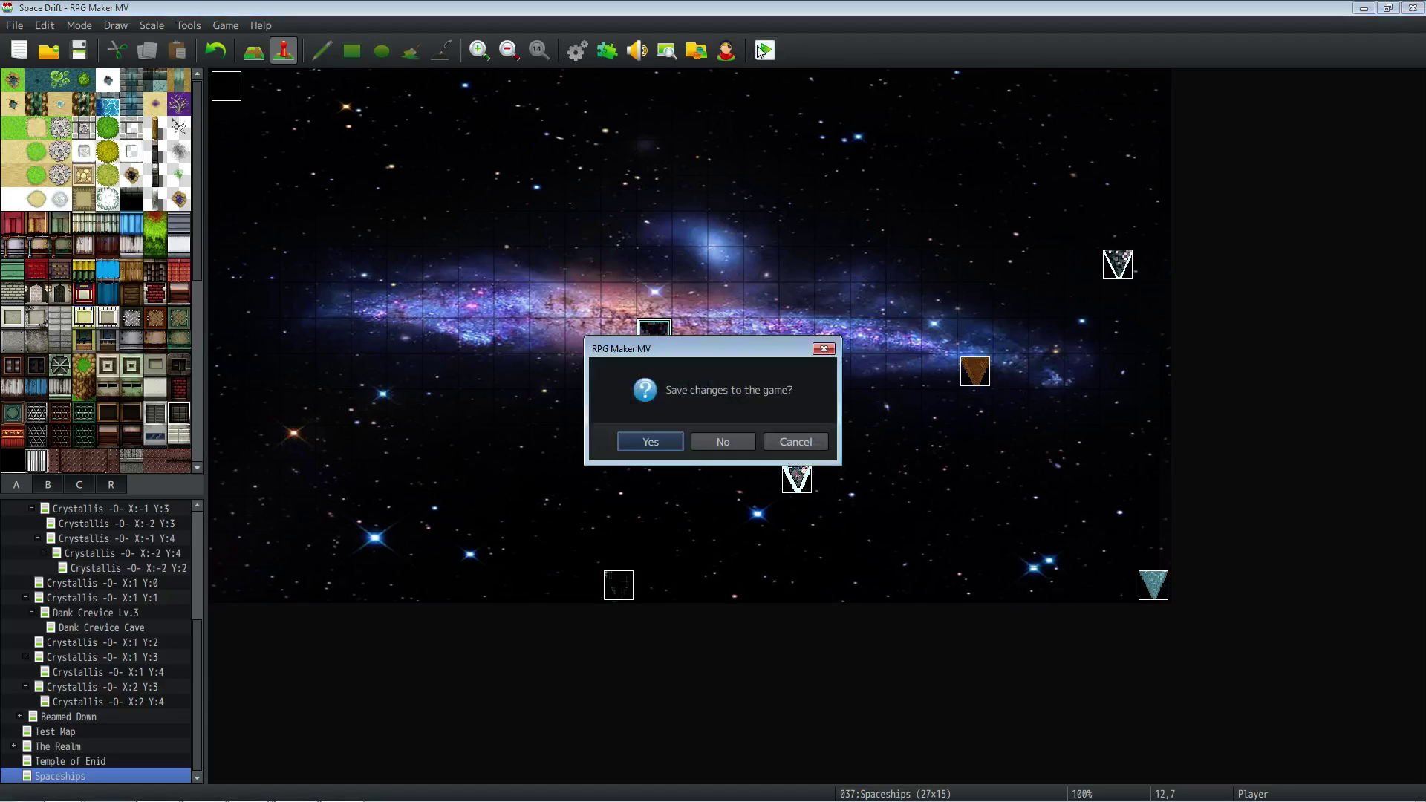
{"action": "left_click", "coordinate": [663, 440]}
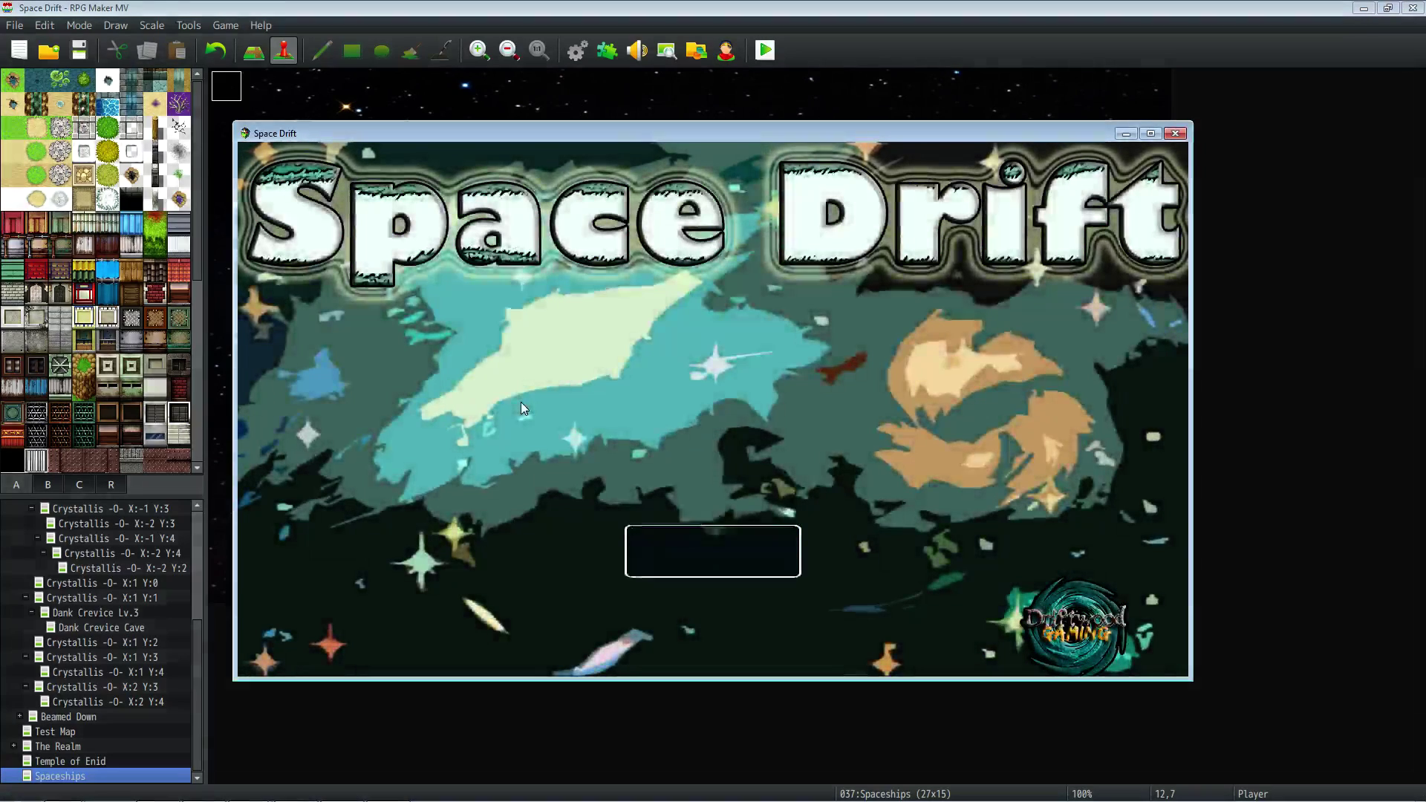
Start a new mission and attack the nearby T1 Frigate.
{"action": "key", "text": "Return"}
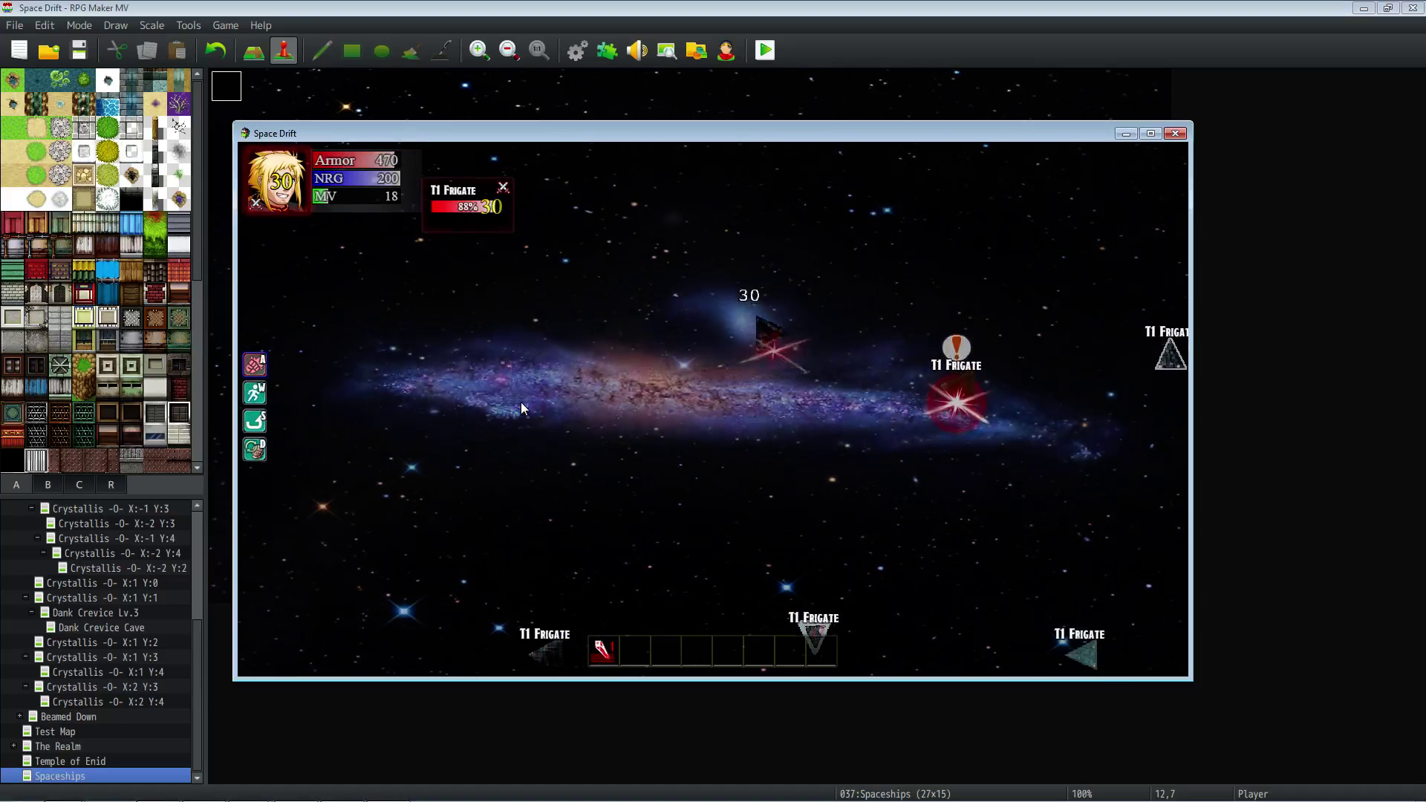
{"action": "key", "text": "a"}
{"action": "key", "text": "a"}
{"action": "key", "text": "a"}
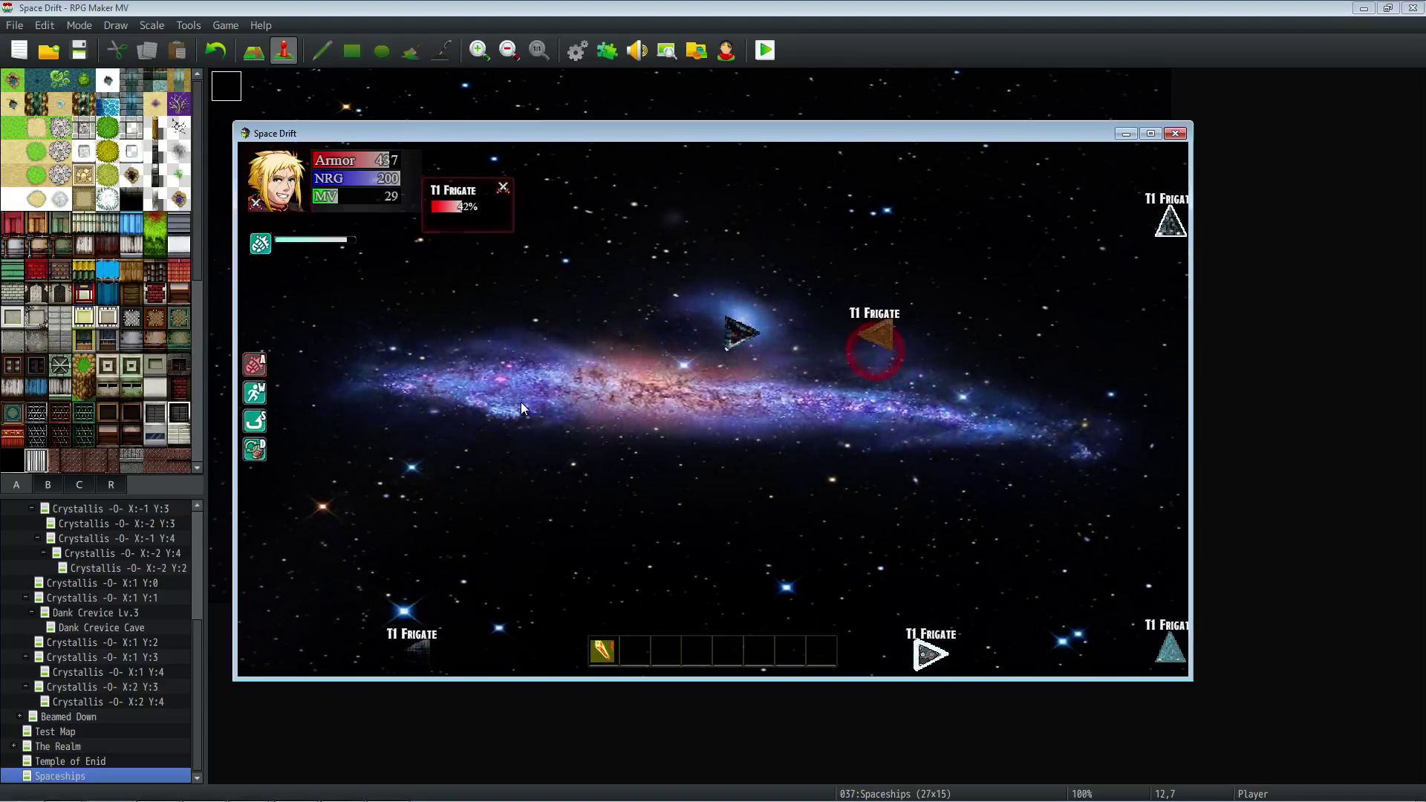
{"action": "key", "text": "1"}
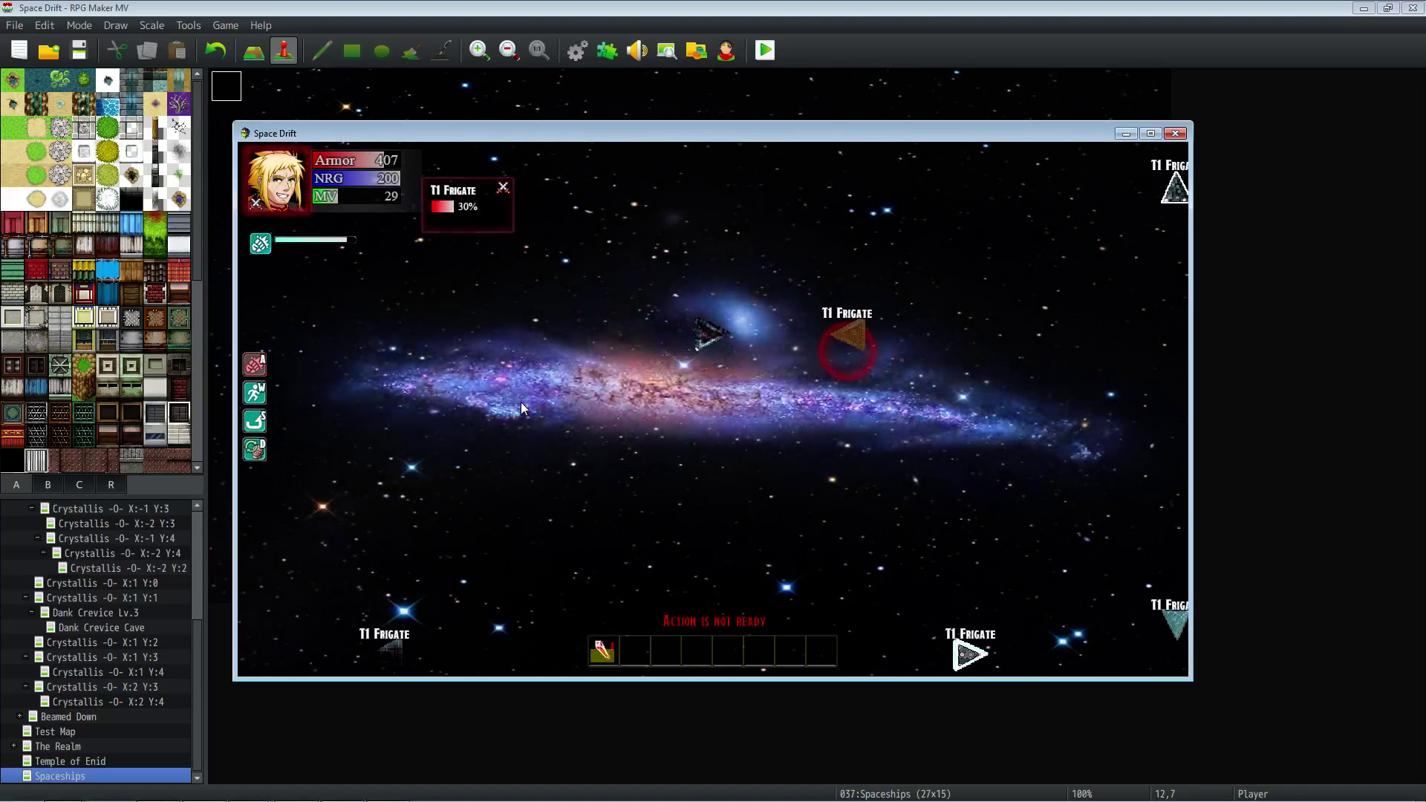
{"action": "key", "text": "1"}
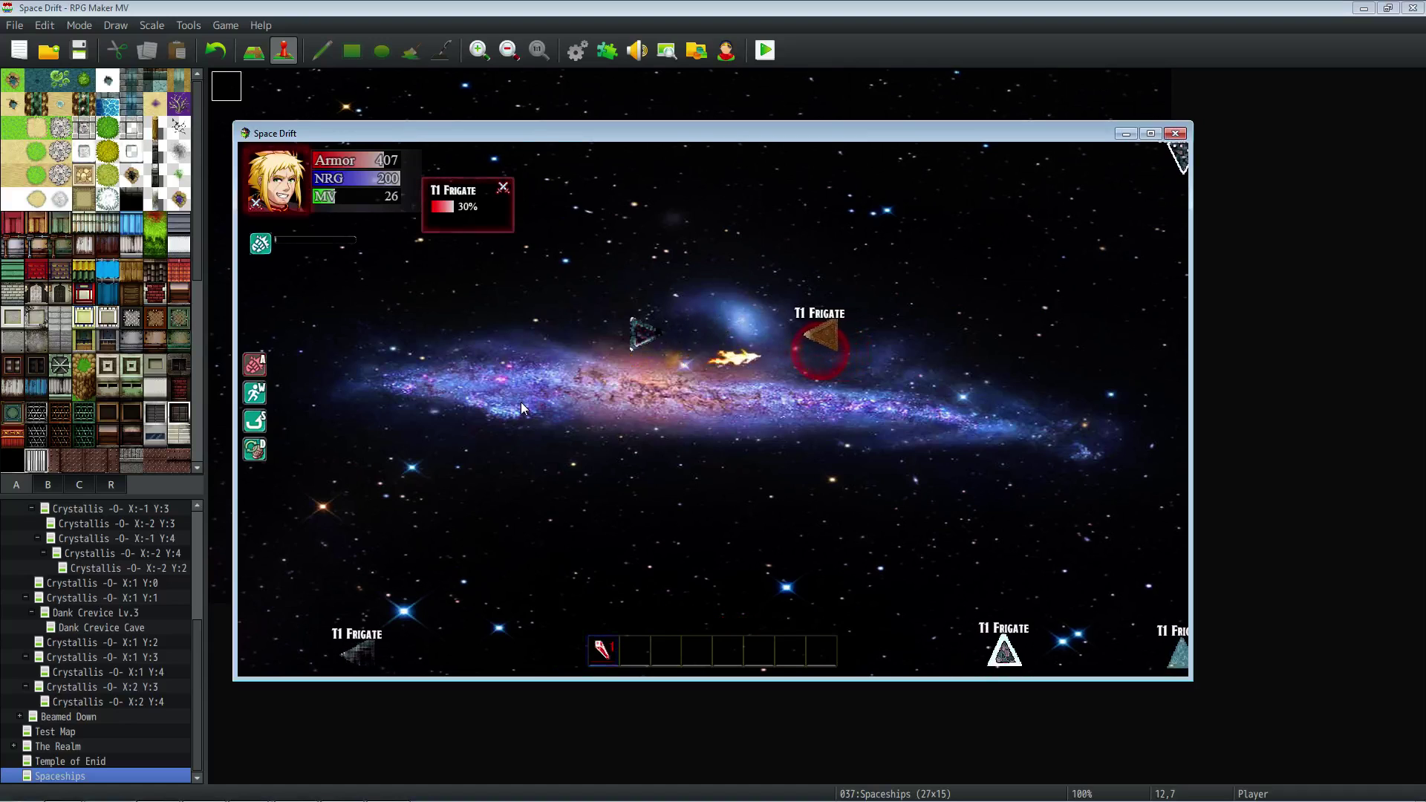
{"action": "key", "text": "1"}
{"action": "key", "text": "1"}
{"action": "key", "text": "1"}
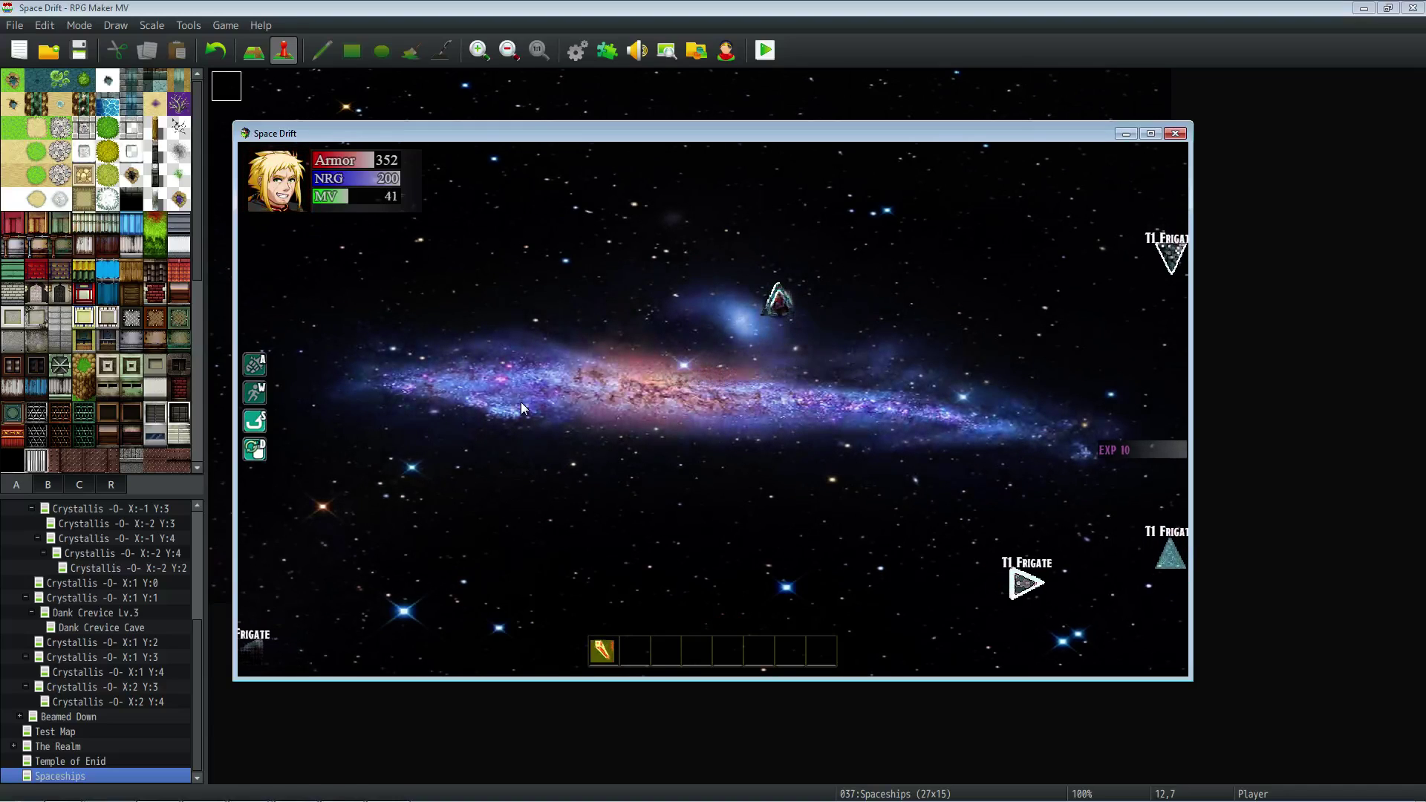
Keep attacking the frigates until one T1 Frigate is destroyed.
{"action": "key", "text": "a"}
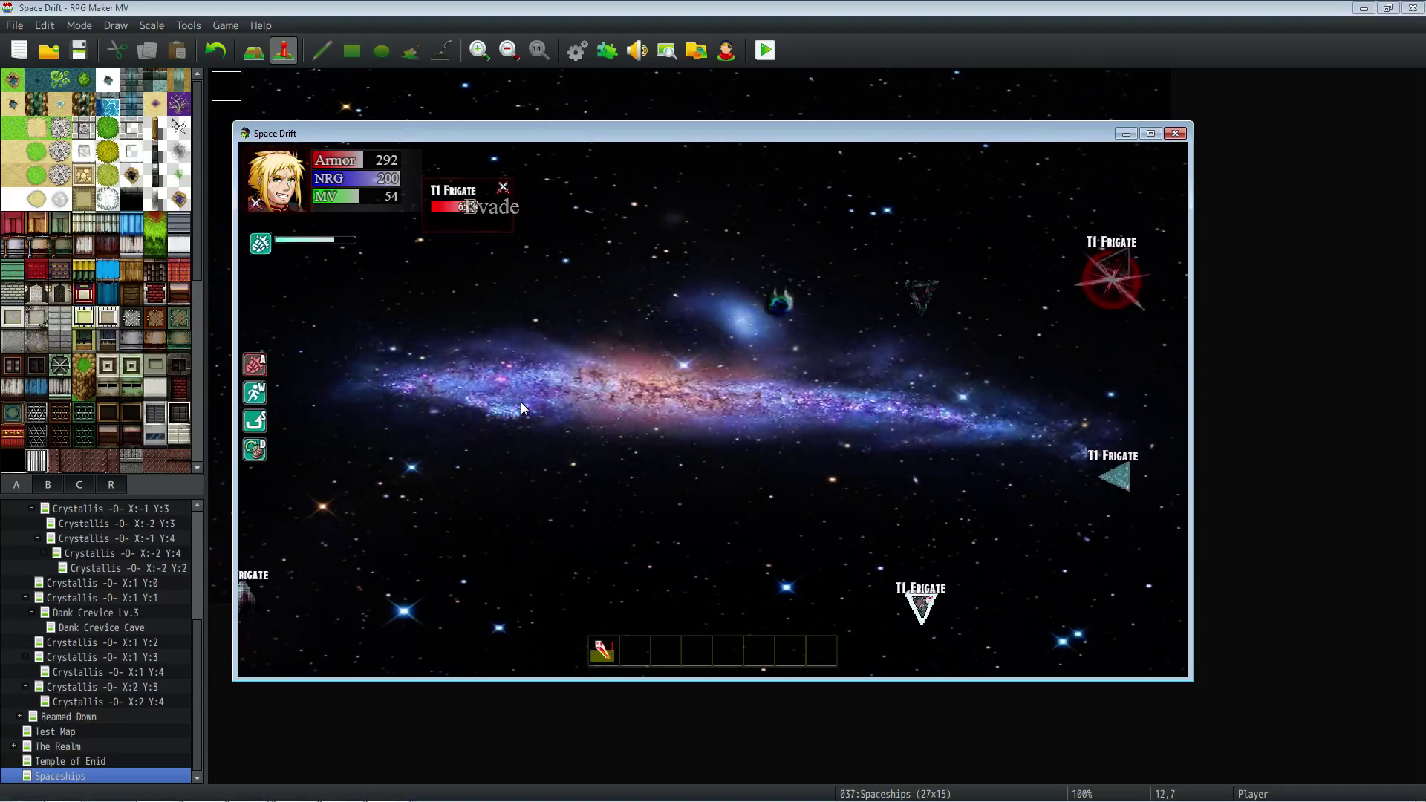
{"action": "key", "text": "a"}
{"action": "key", "text": "a"}
{"action": "key", "text": "a"}
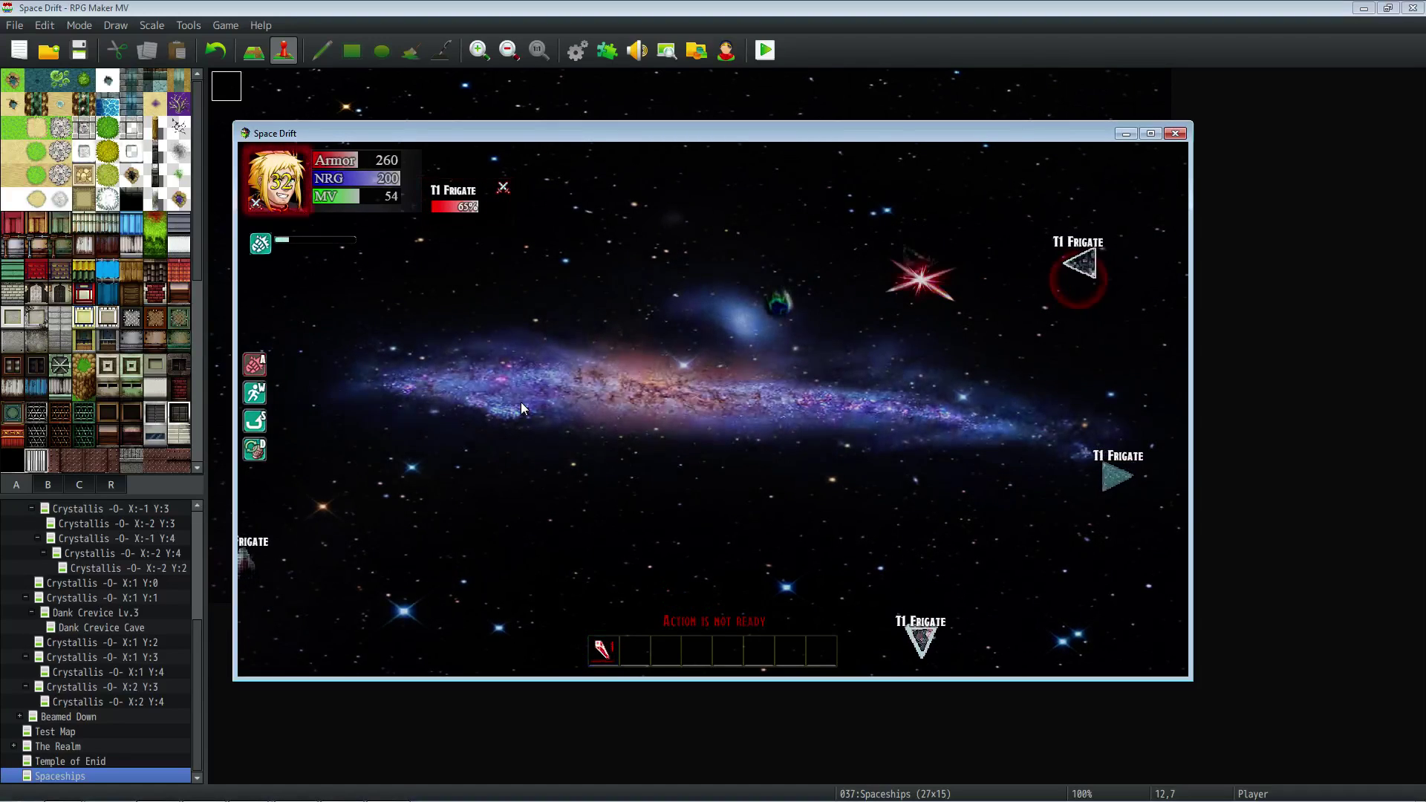
{"action": "key", "text": "a"}
{"action": "key", "text": "a"}
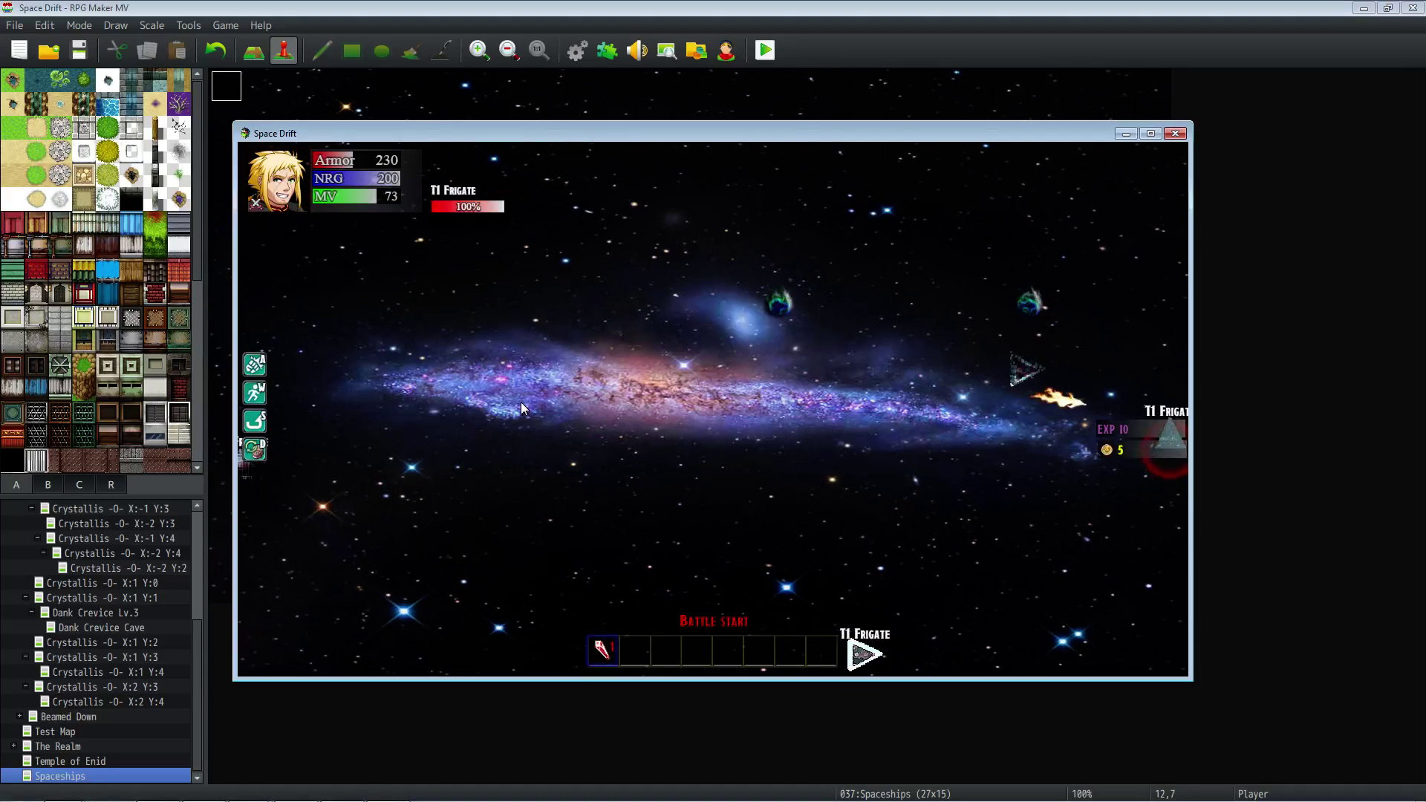
{"action": "key", "text": "a"}
{"action": "key", "text": "a"}
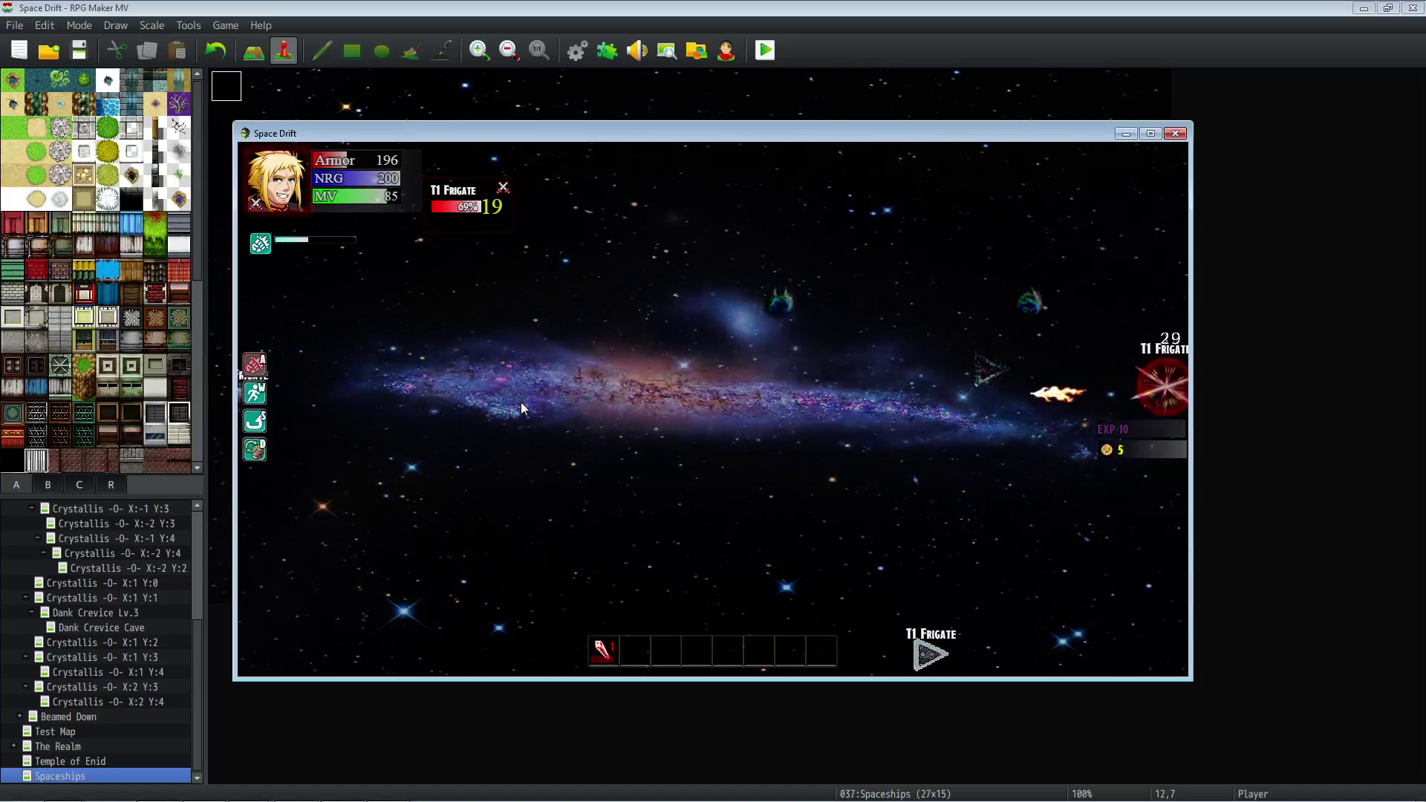
{"action": "key", "text": "1"}
{"action": "key", "text": "1"}
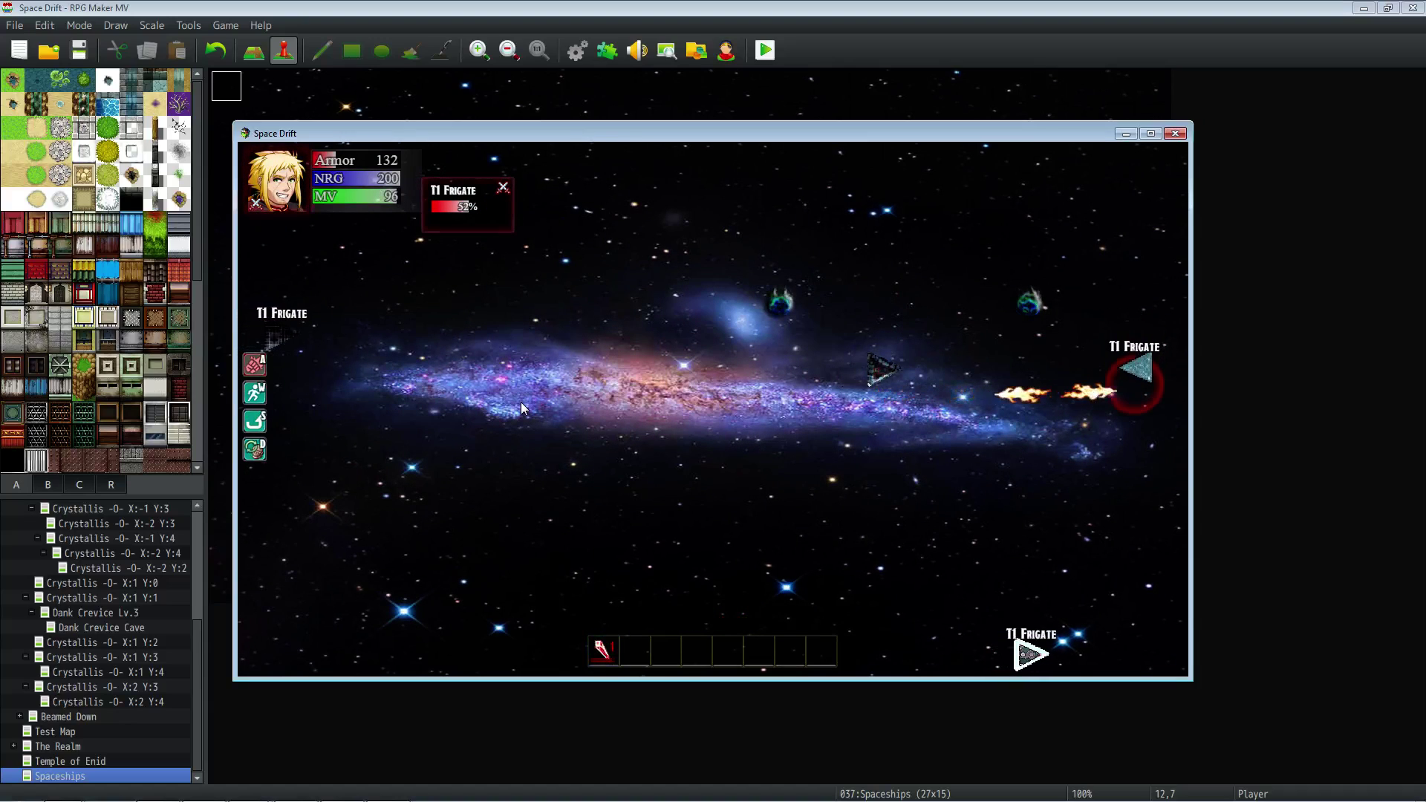
{"action": "key", "text": "1"}
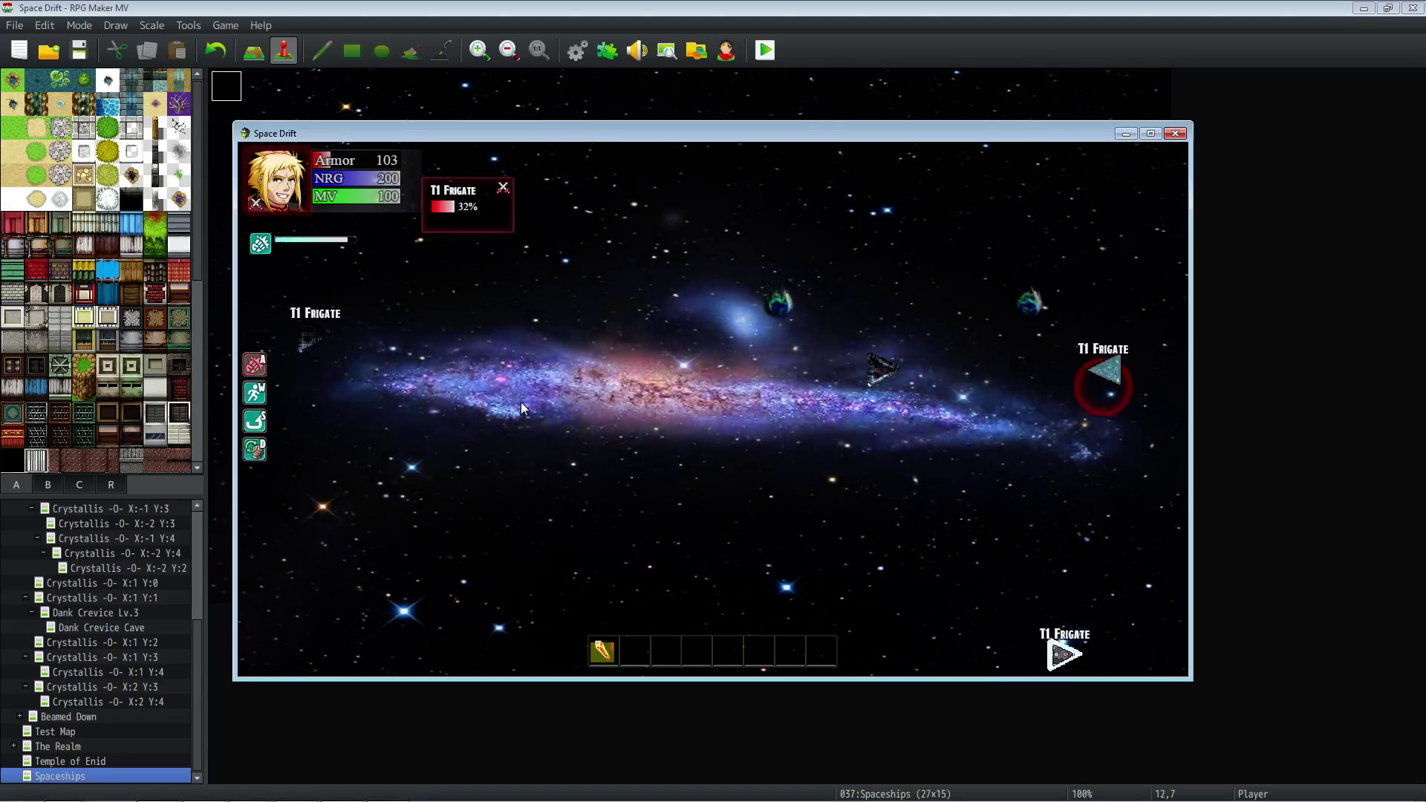
{"action": "key", "text": "1"}
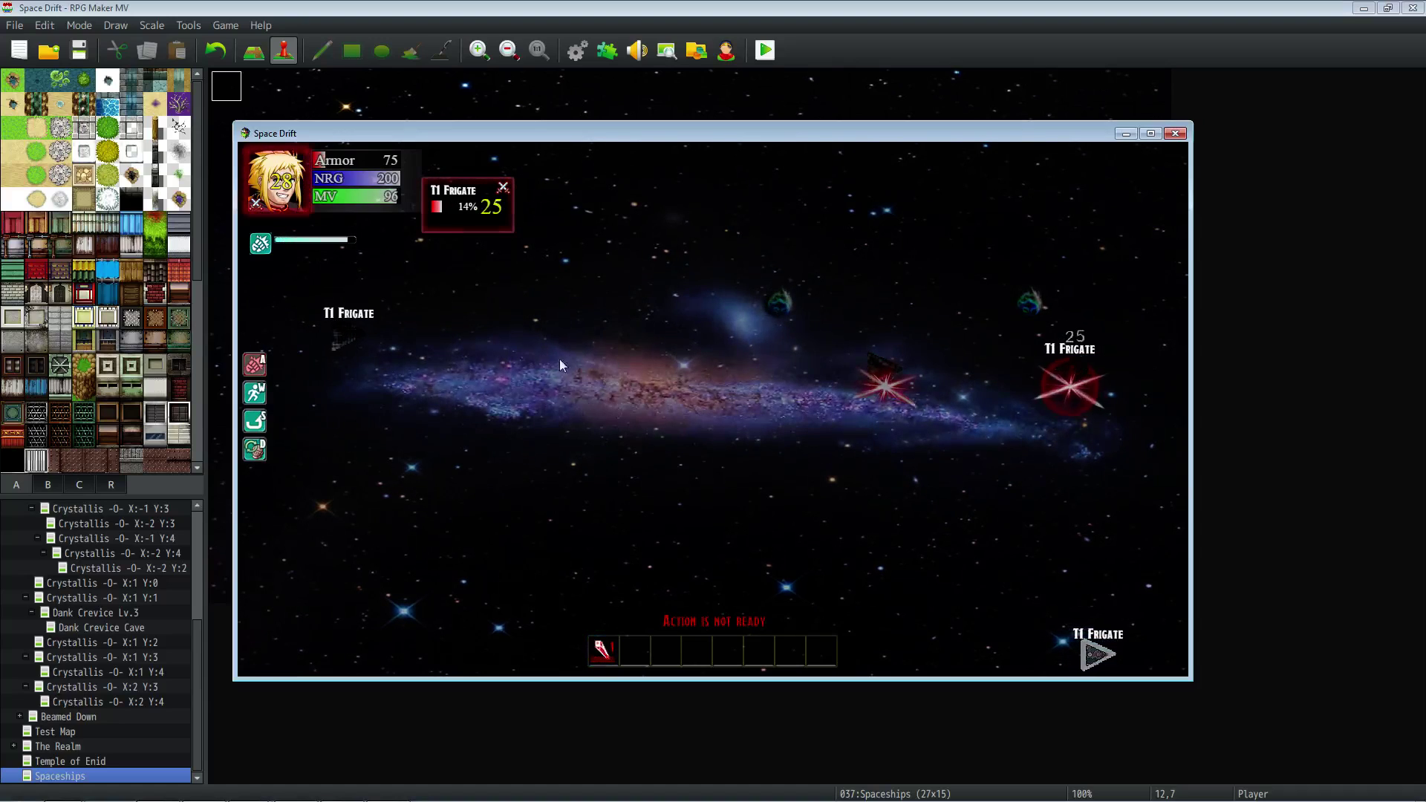
{"action": "key", "text": "1"}
{"action": "key", "text": "1"}
{"action": "key", "text": "1"}
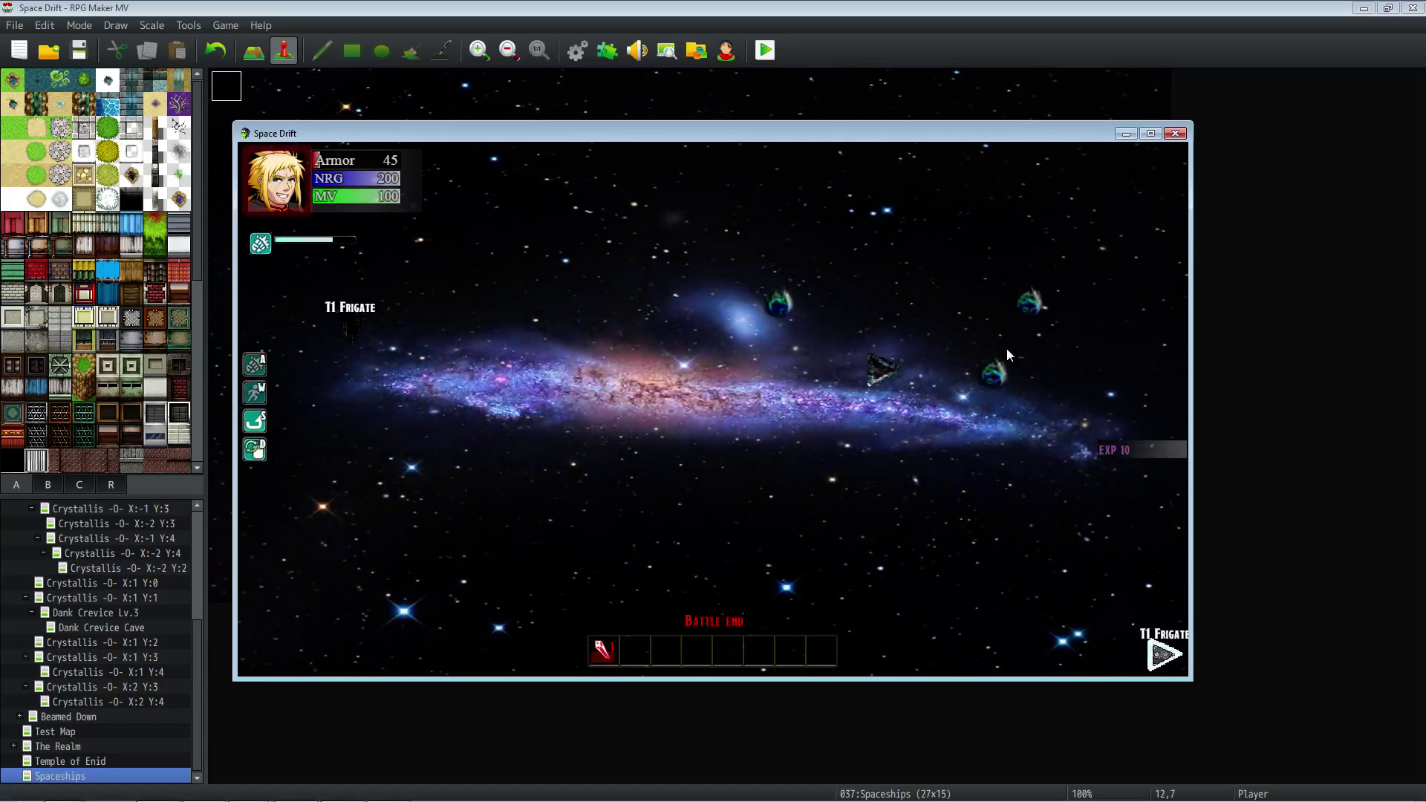